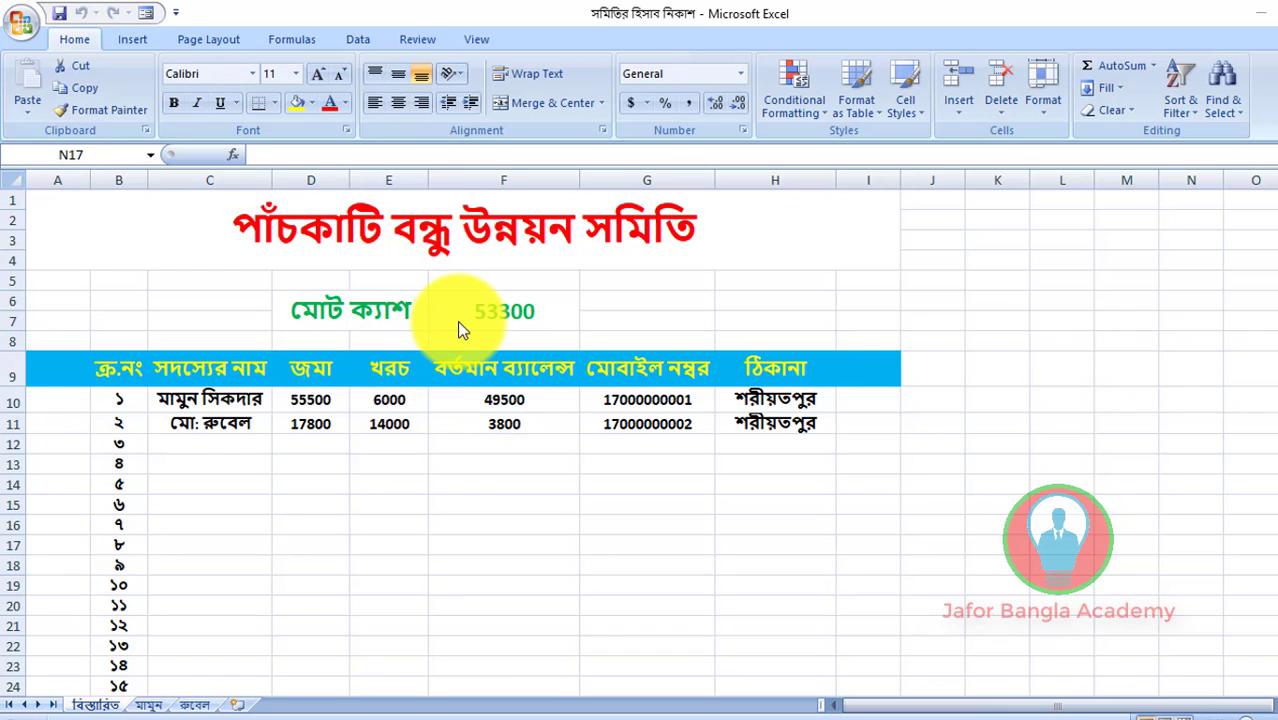
# - Compare the first member's deposit and expense sheet with the association's summary sheet (বিস্তারিত)
pyautogui.click(157, 706)
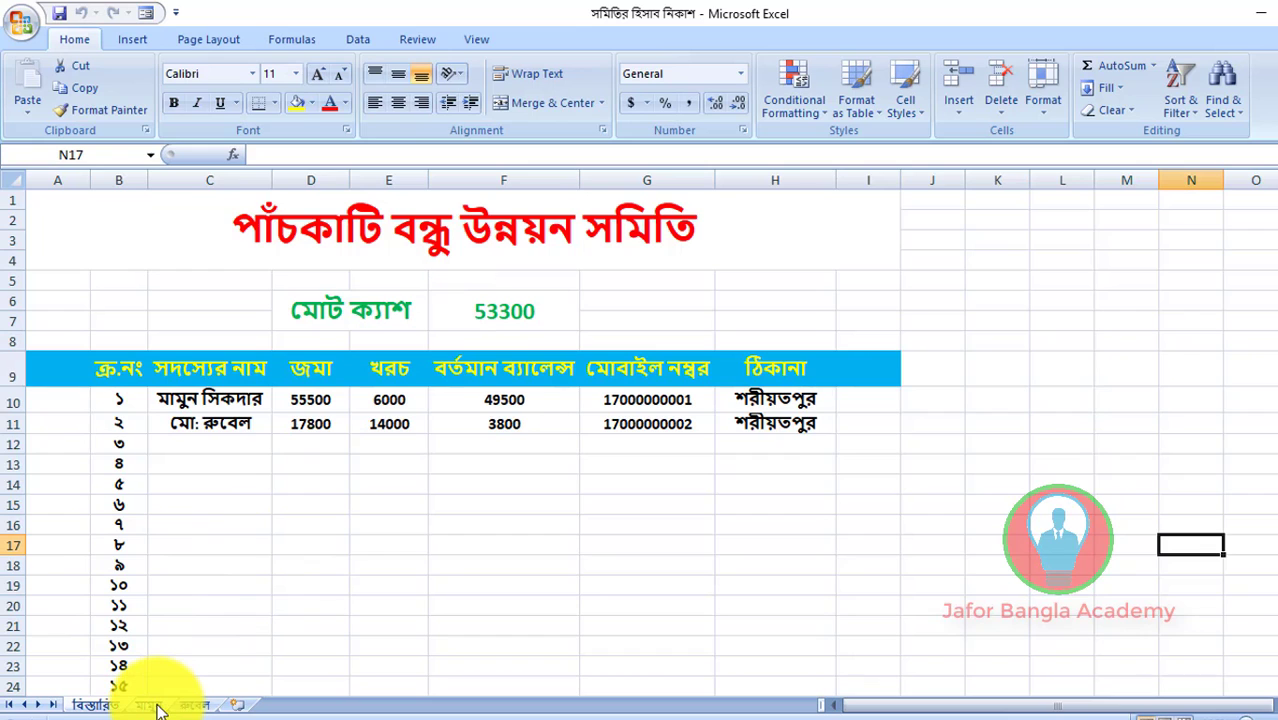
pyautogui.click(155, 706)
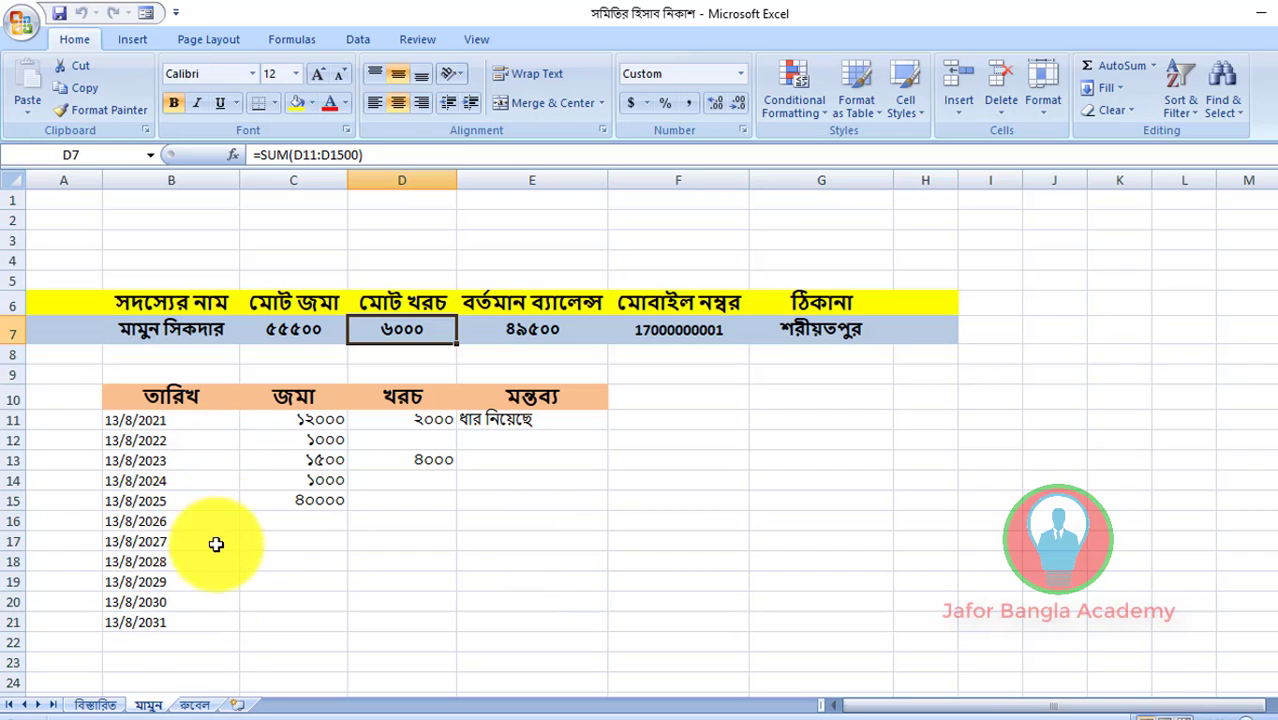
pyautogui.click(97, 705)
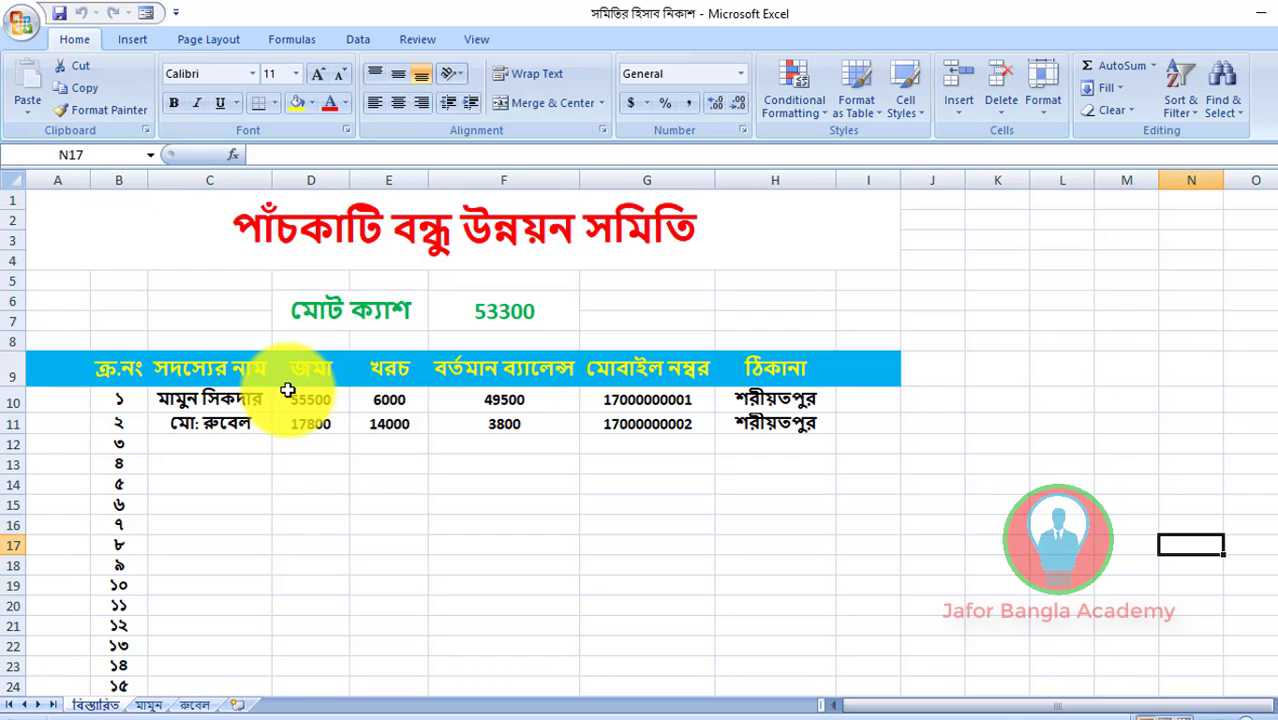
# - Record a deposit of 4000 for 13/8/2026 in C16 of the first member's sheet and check the summary sheet
pyautogui.click(160, 706)
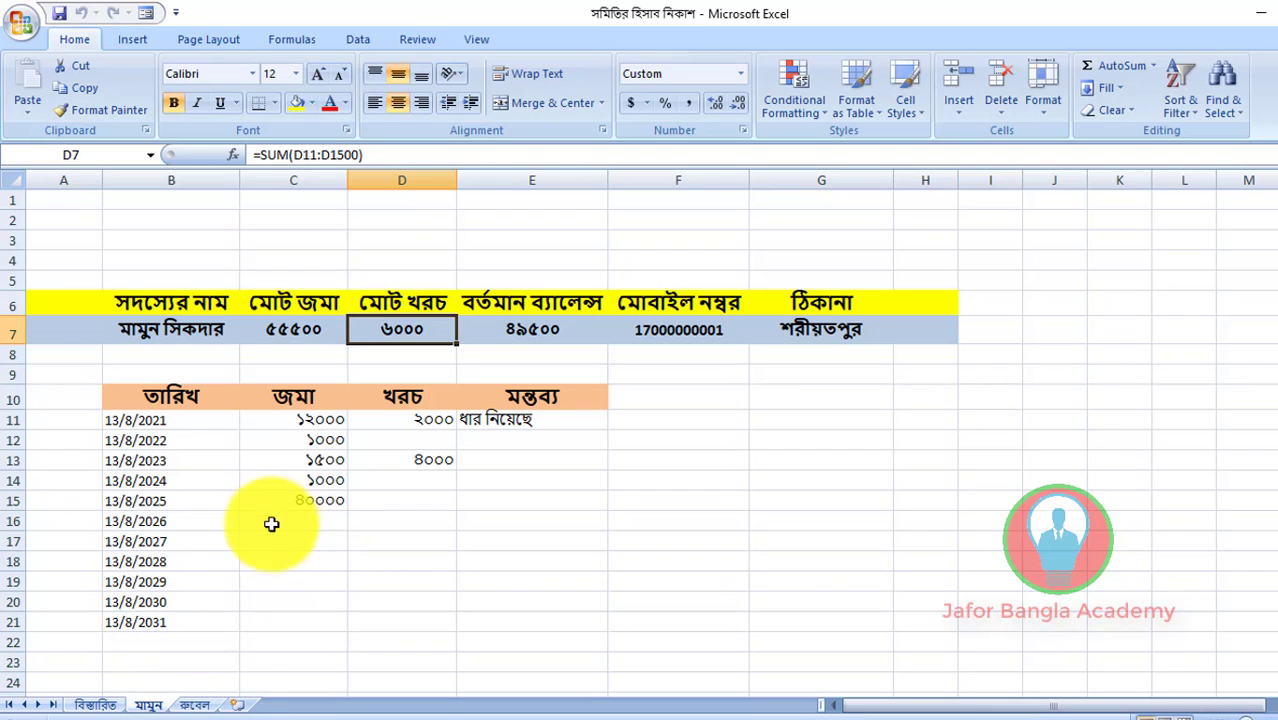
pyautogui.click(160, 518)
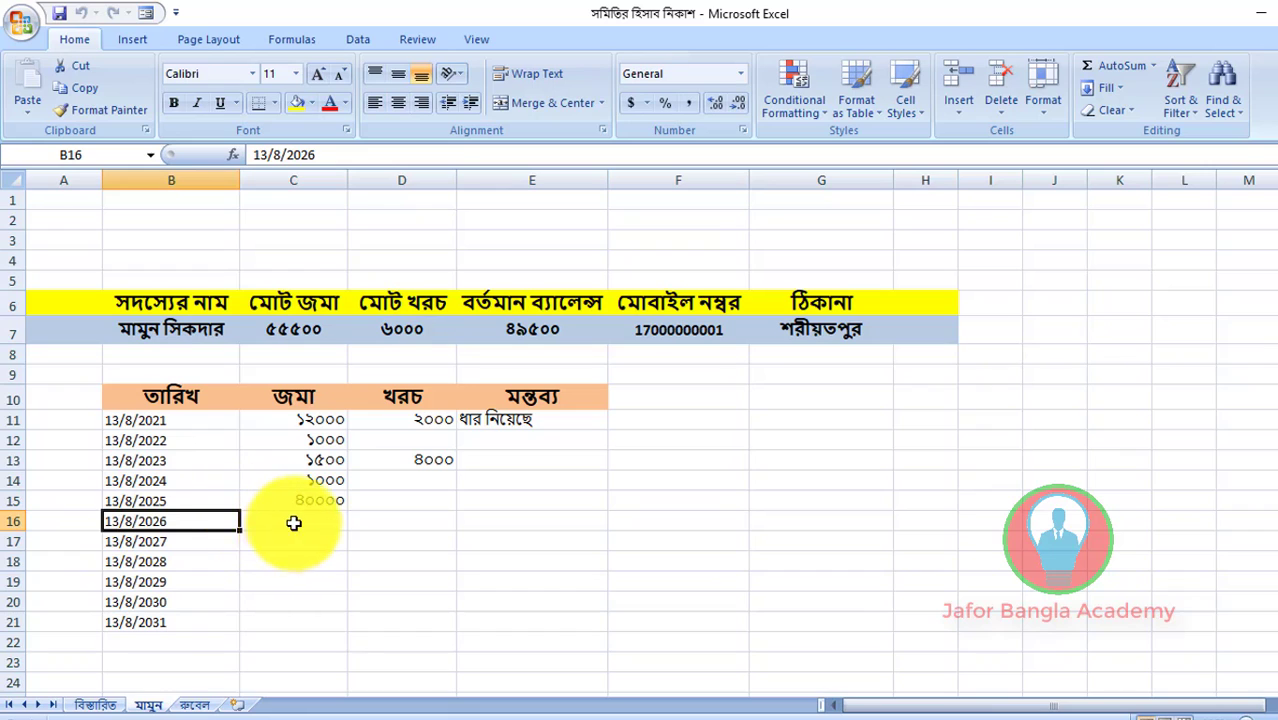
pyautogui.click(294, 520)
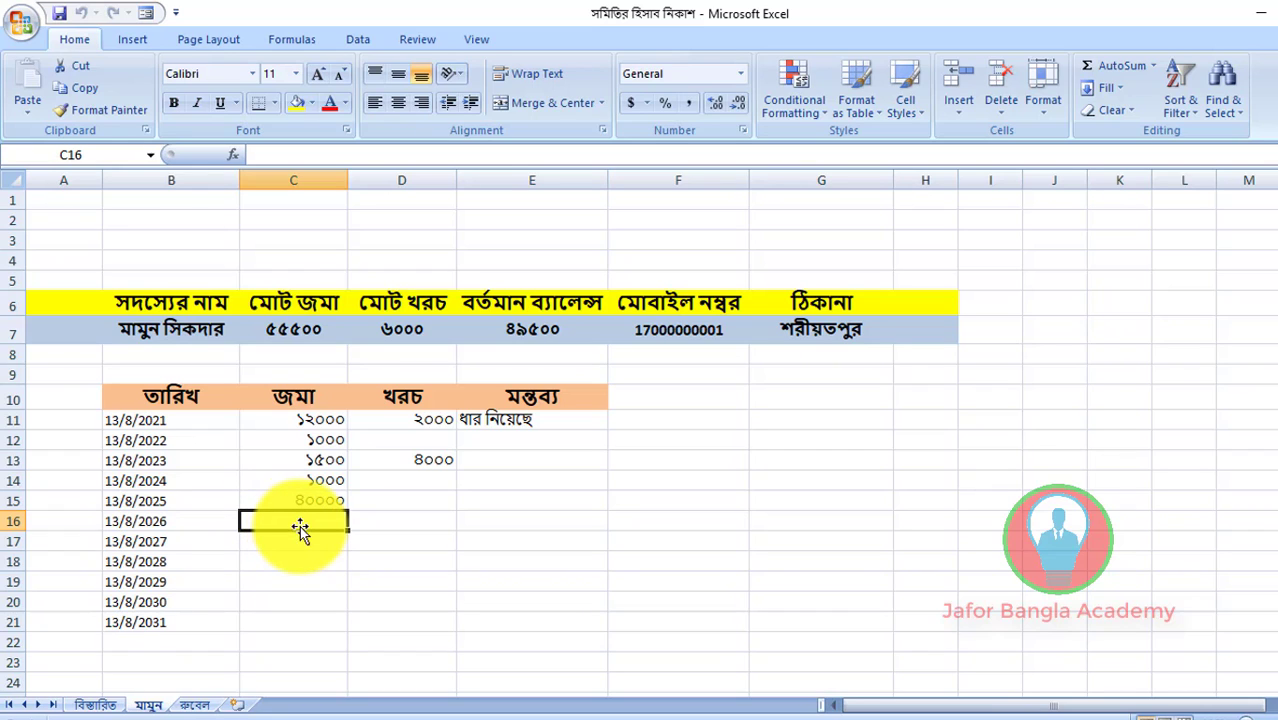
pyautogui.write('4000')
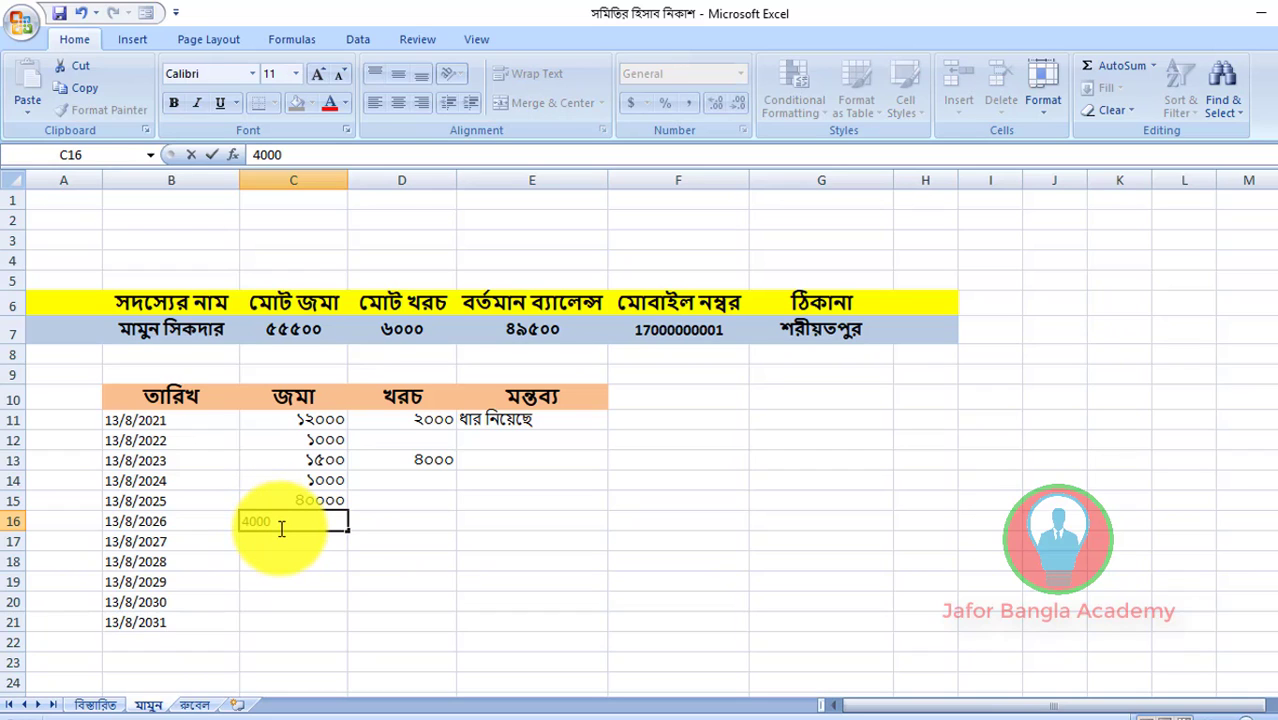
pyautogui.click(416, 536)
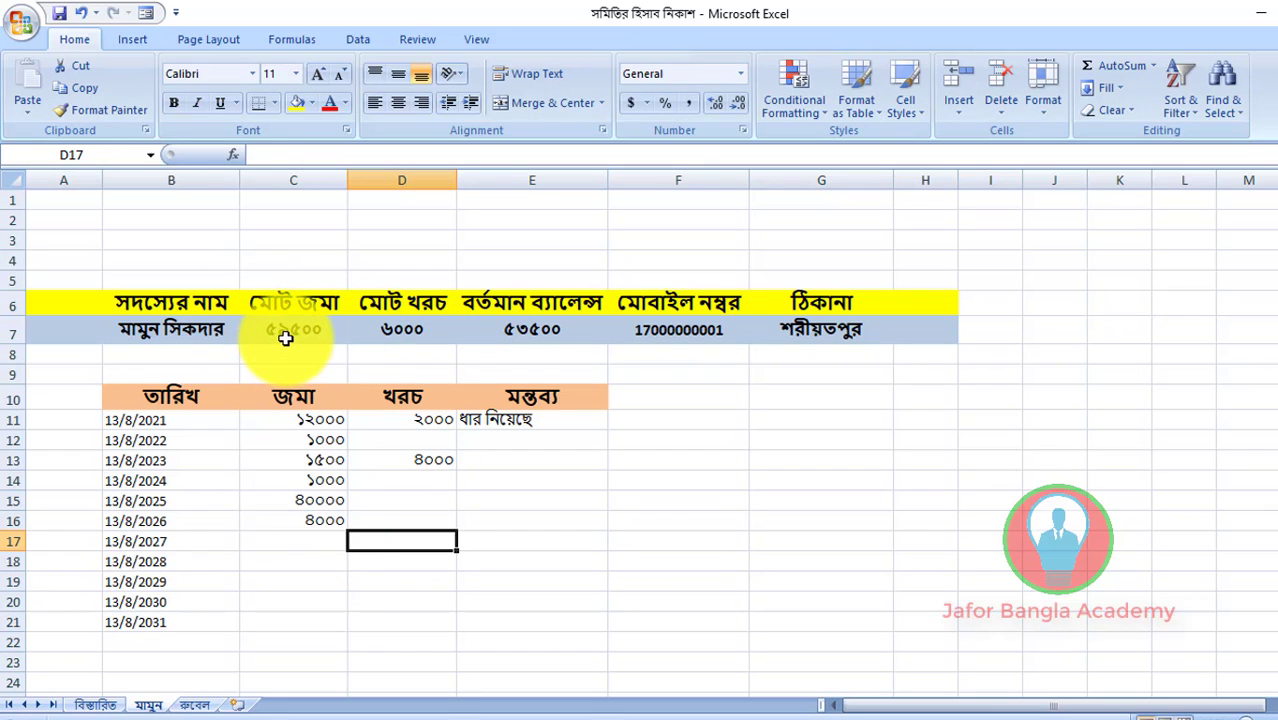
pyautogui.click(100, 705)
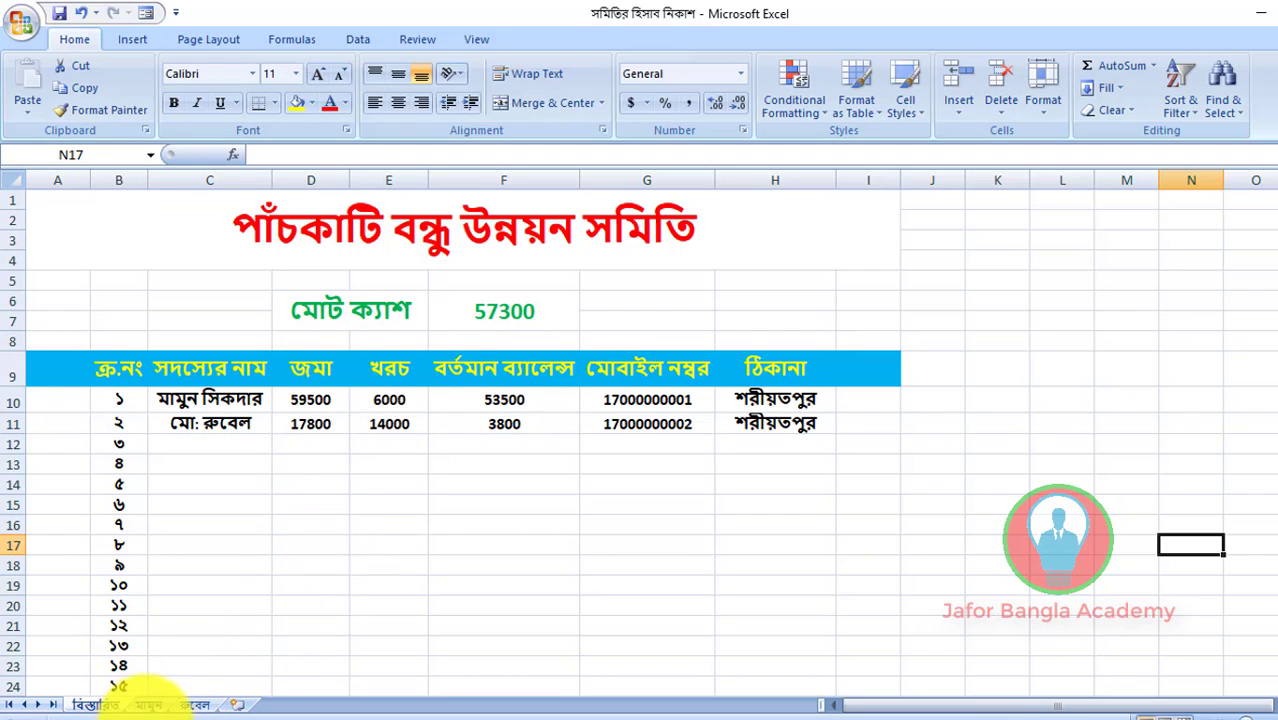
# - Record an expense of 5000 for 13/8/2025 in D15 of the first member's sheet and check the summary sheet
pyautogui.click(148, 705)
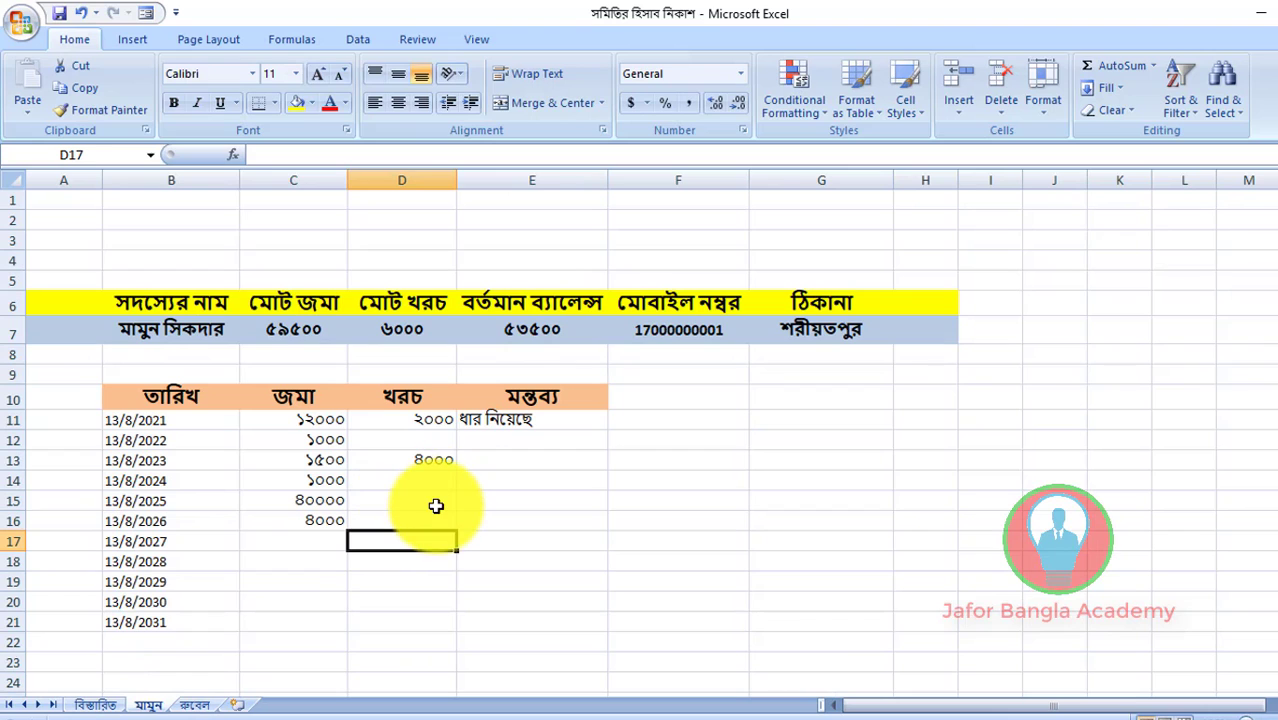
pyautogui.click(435, 503)
pyautogui.write('5000')
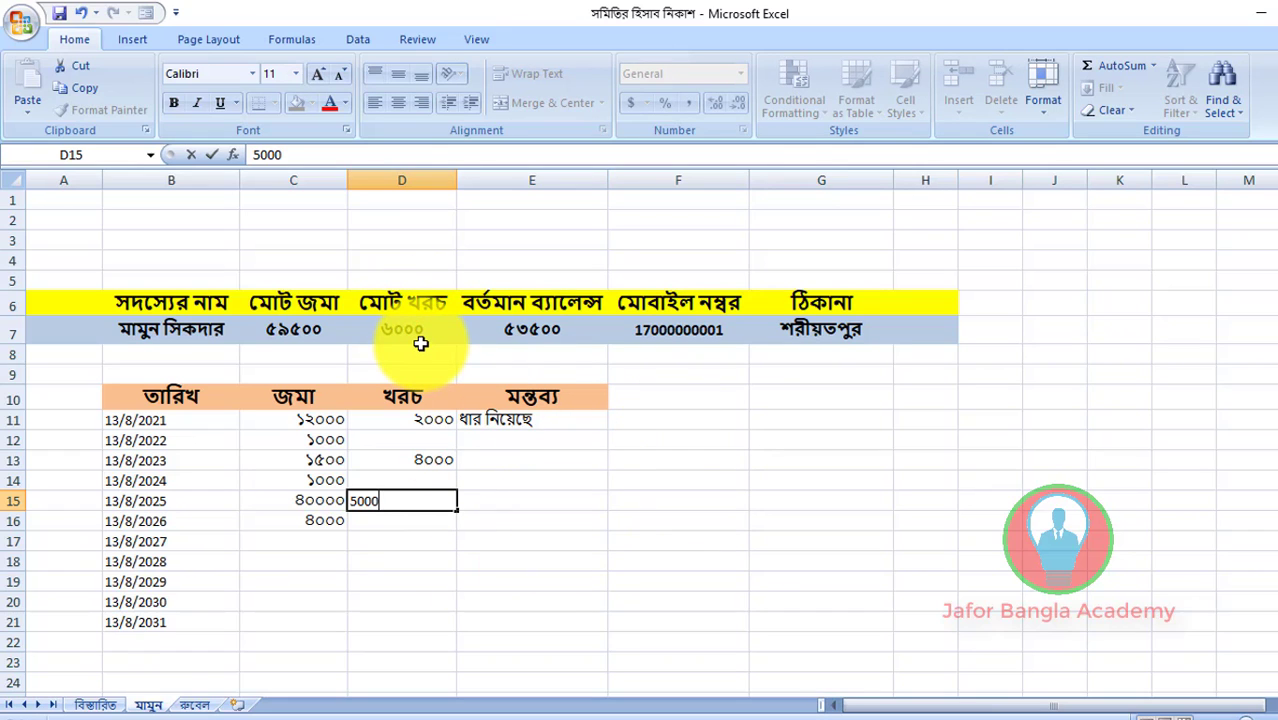
pyautogui.click(873, 484)
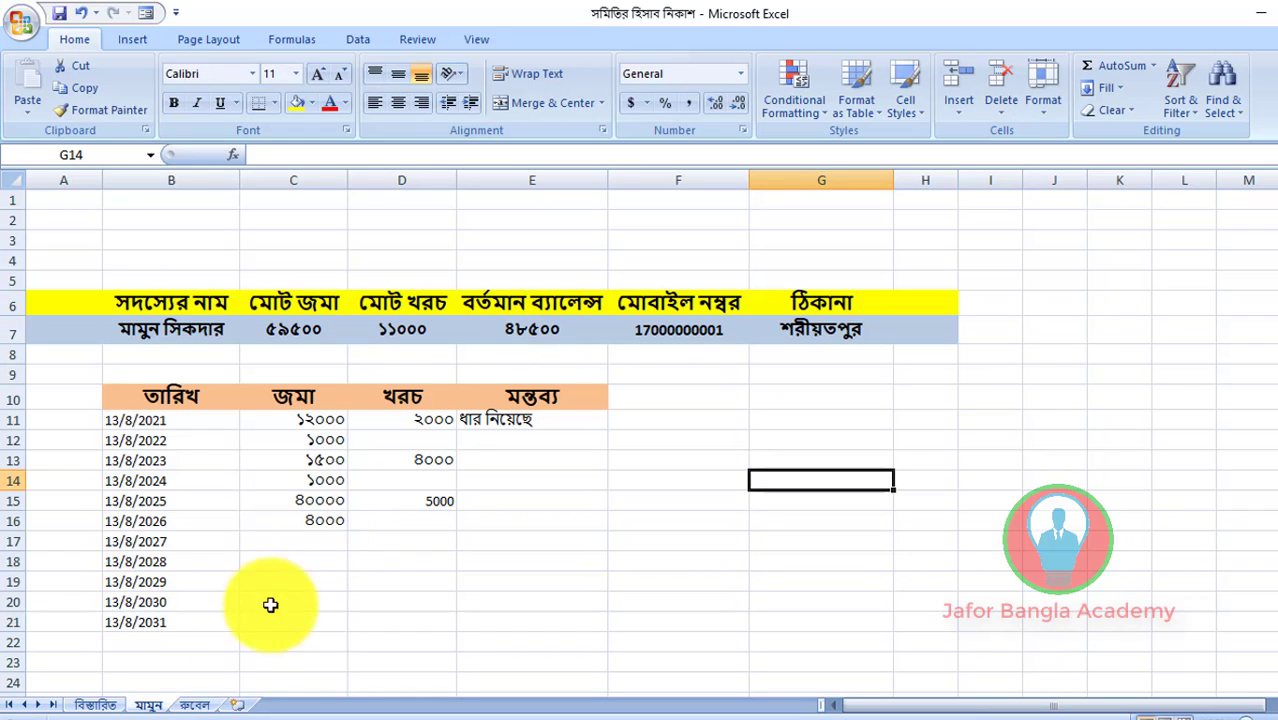
pyautogui.click(100, 704)
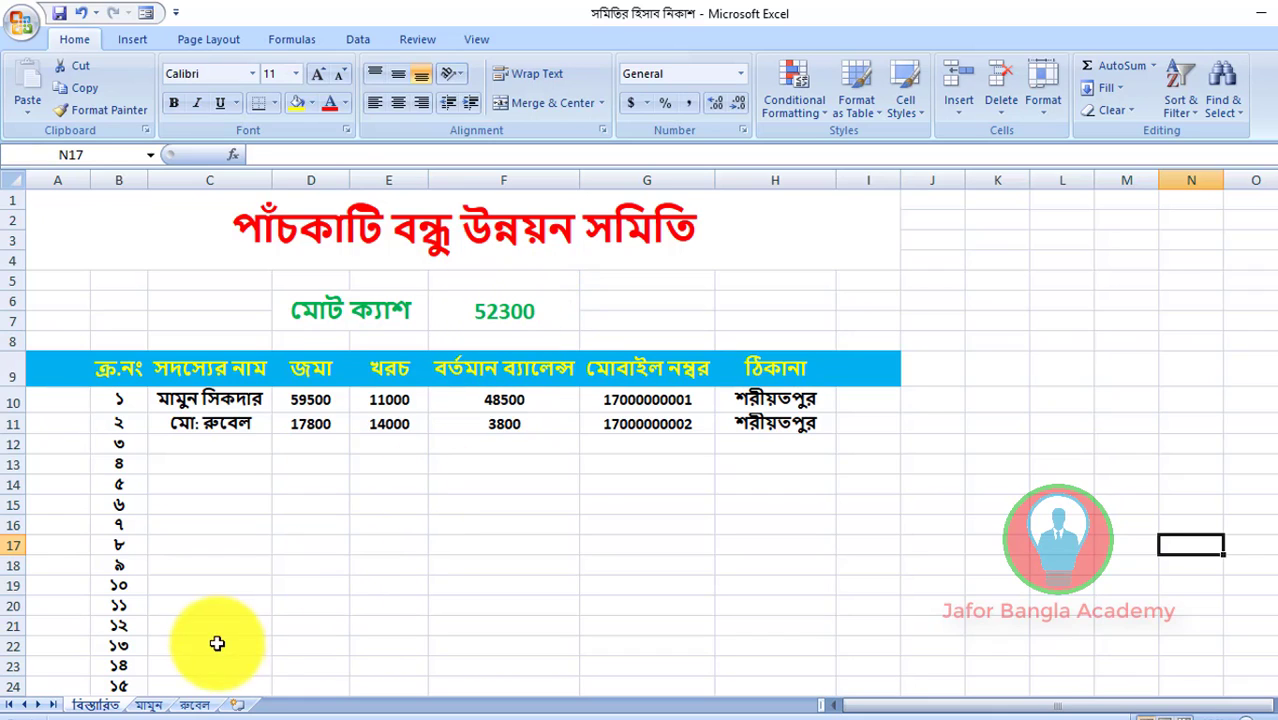
pyautogui.click(152, 704)
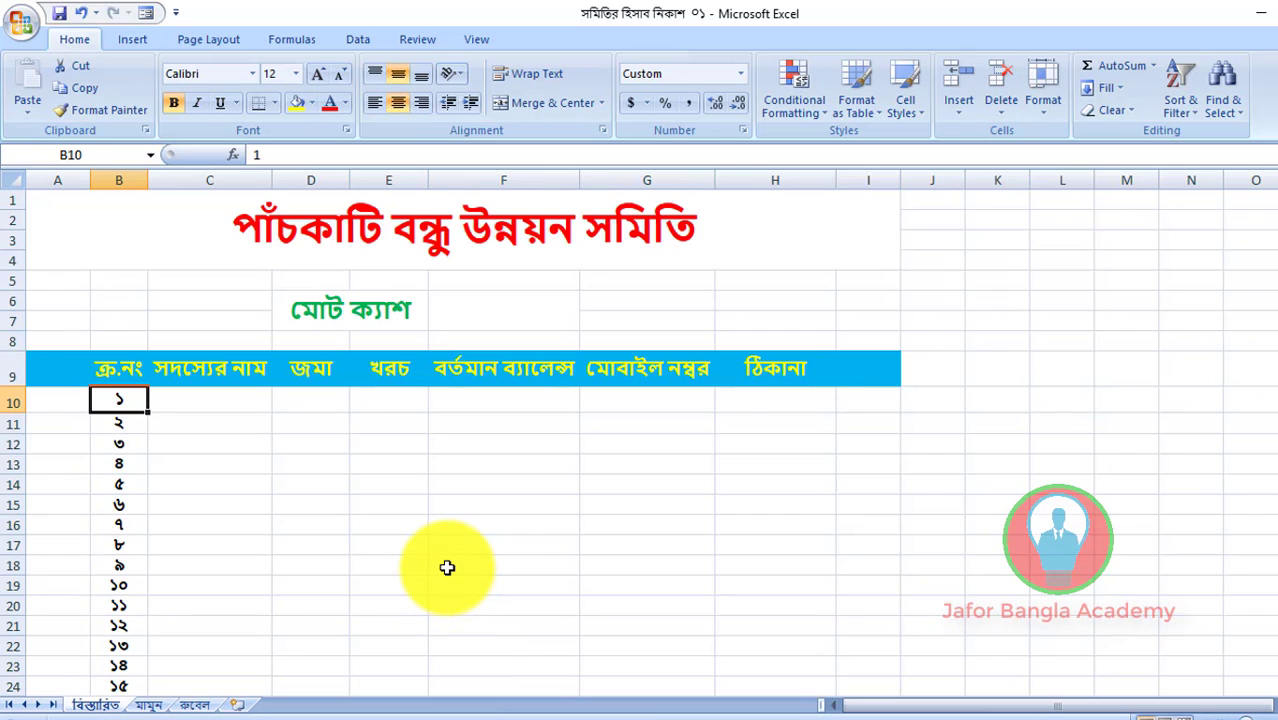
# - Examine the title, the total cash label and the column headings on the blank summary sheet of the second workbook
pyautogui.click(390, 440)
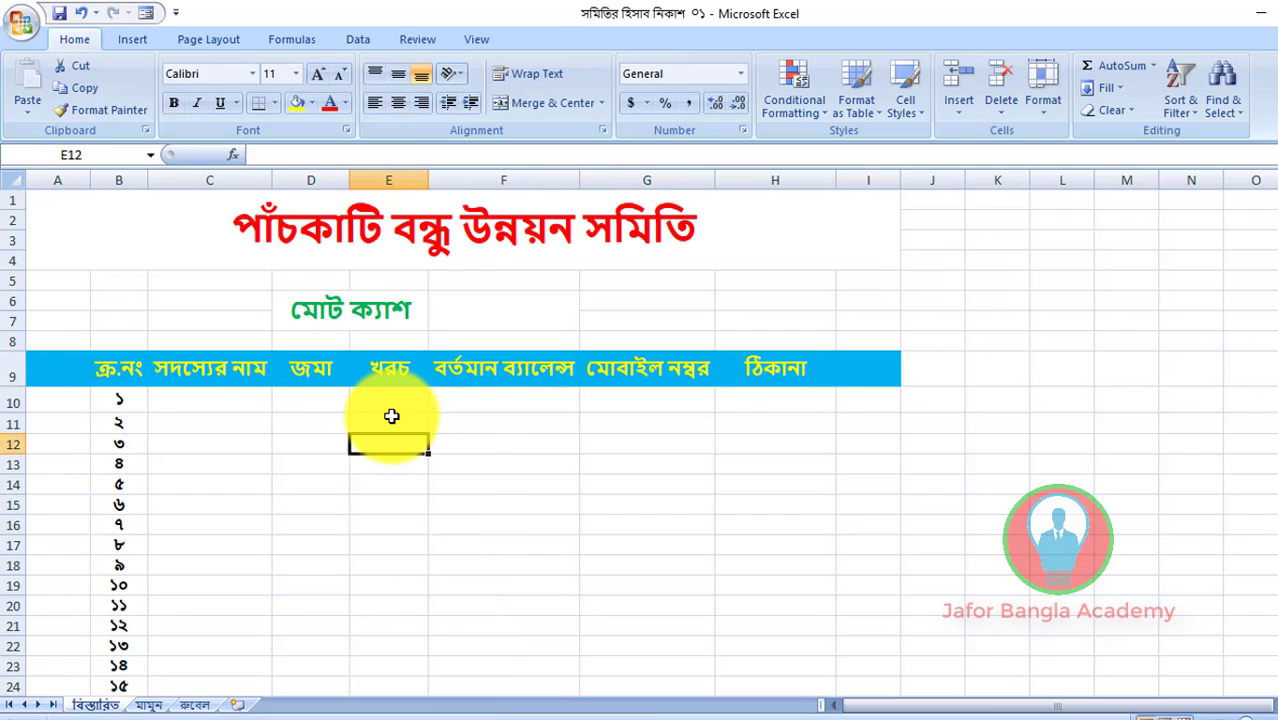
pyautogui.click(352, 238)
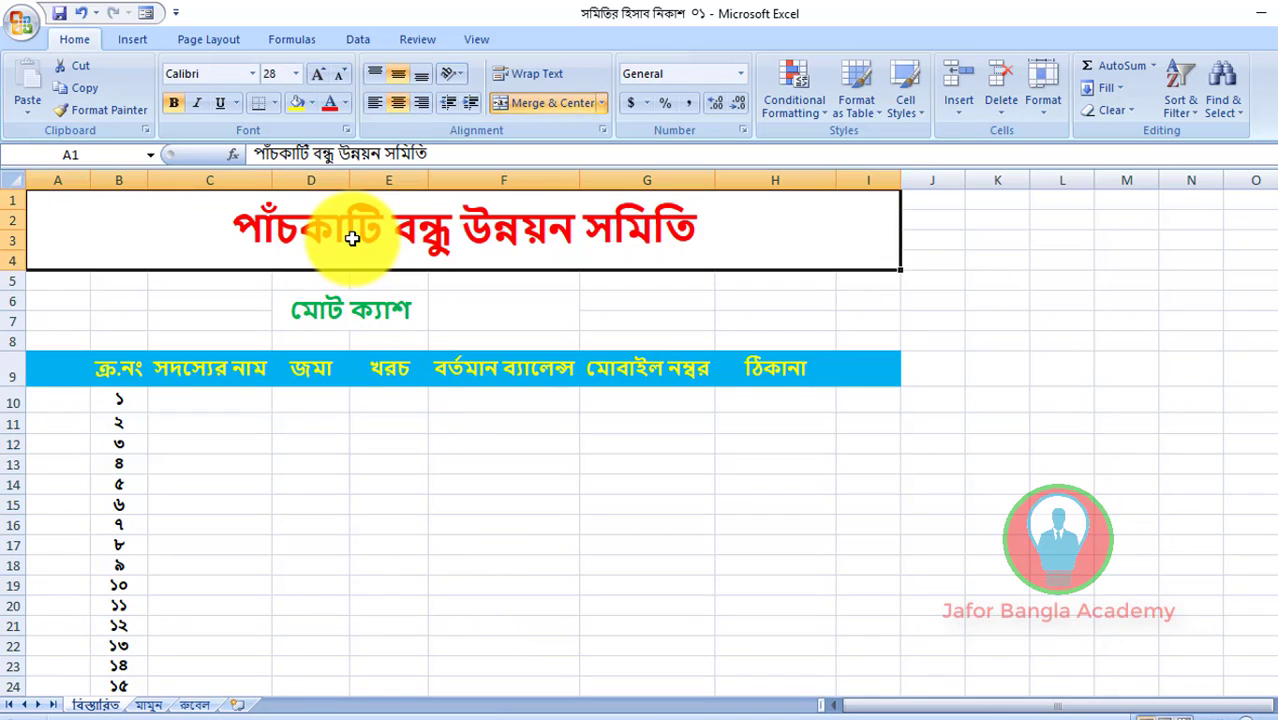
pyautogui.click(323, 310)
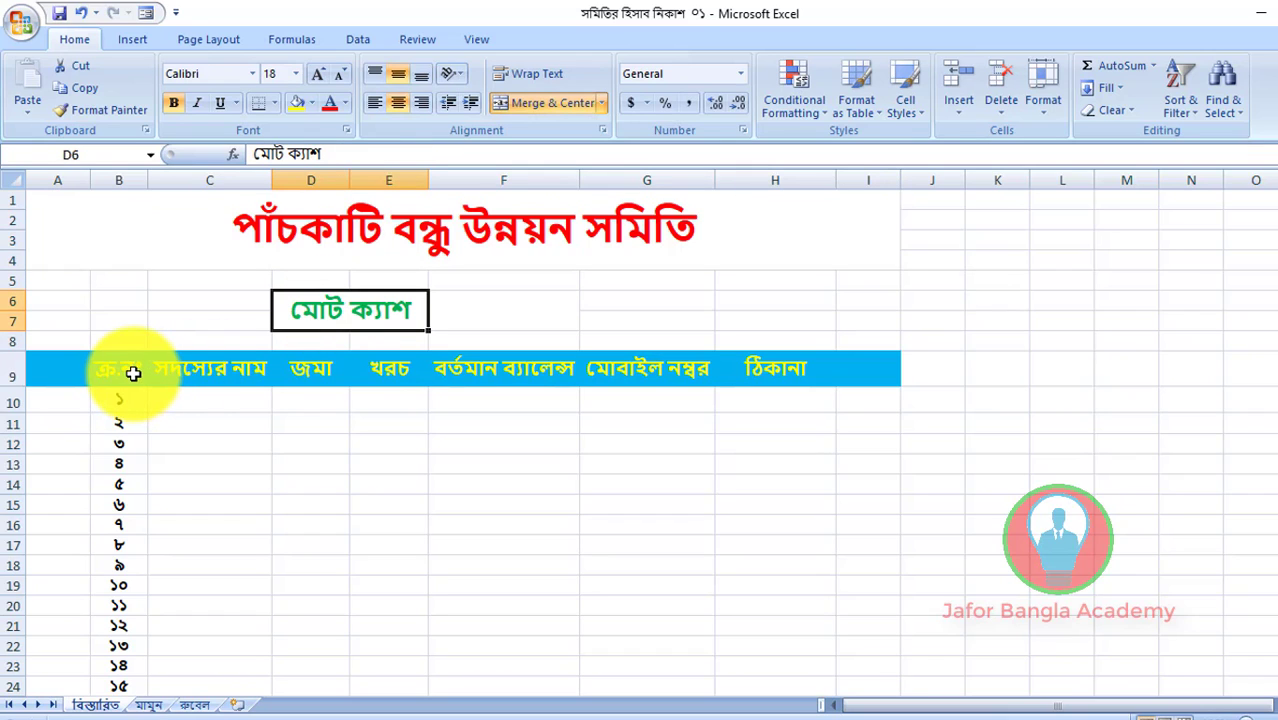
pyautogui.click(325, 379)
pyautogui.click(389, 378)
pyautogui.click(532, 380)
pyautogui.click(650, 385)
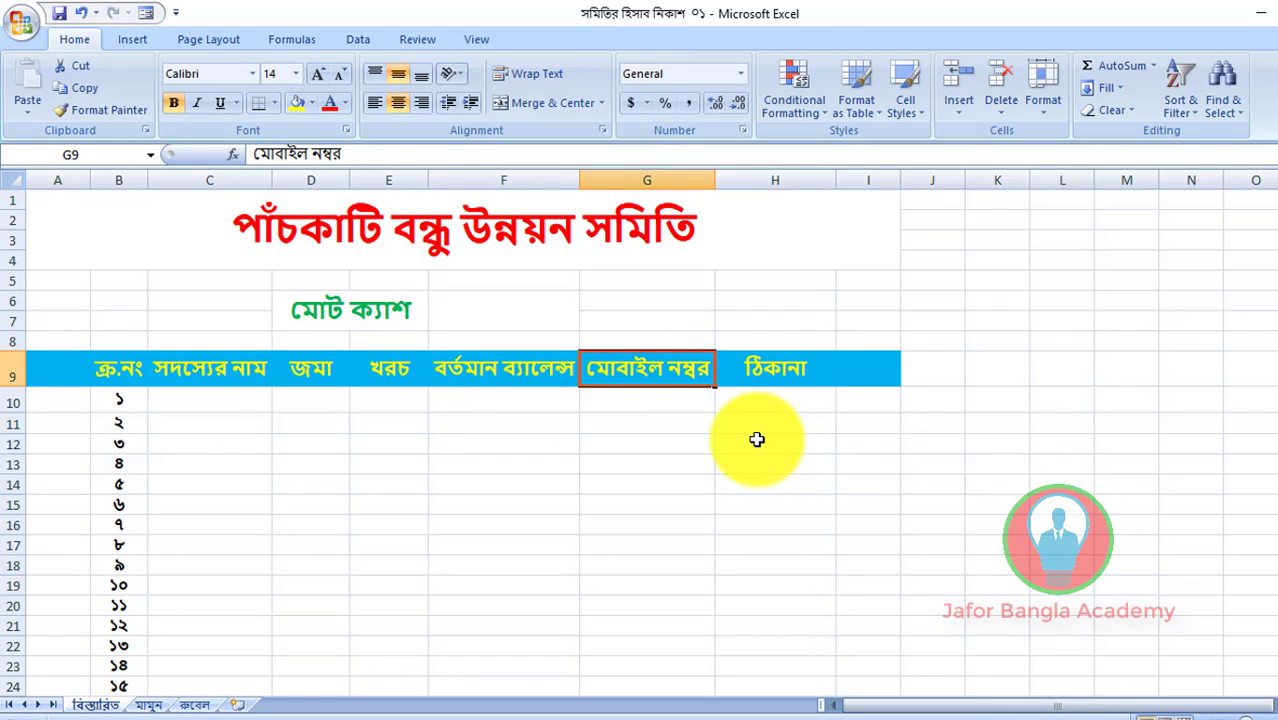
pyautogui.click(476, 362)
pyautogui.click(716, 346)
pyautogui.click(776, 299)
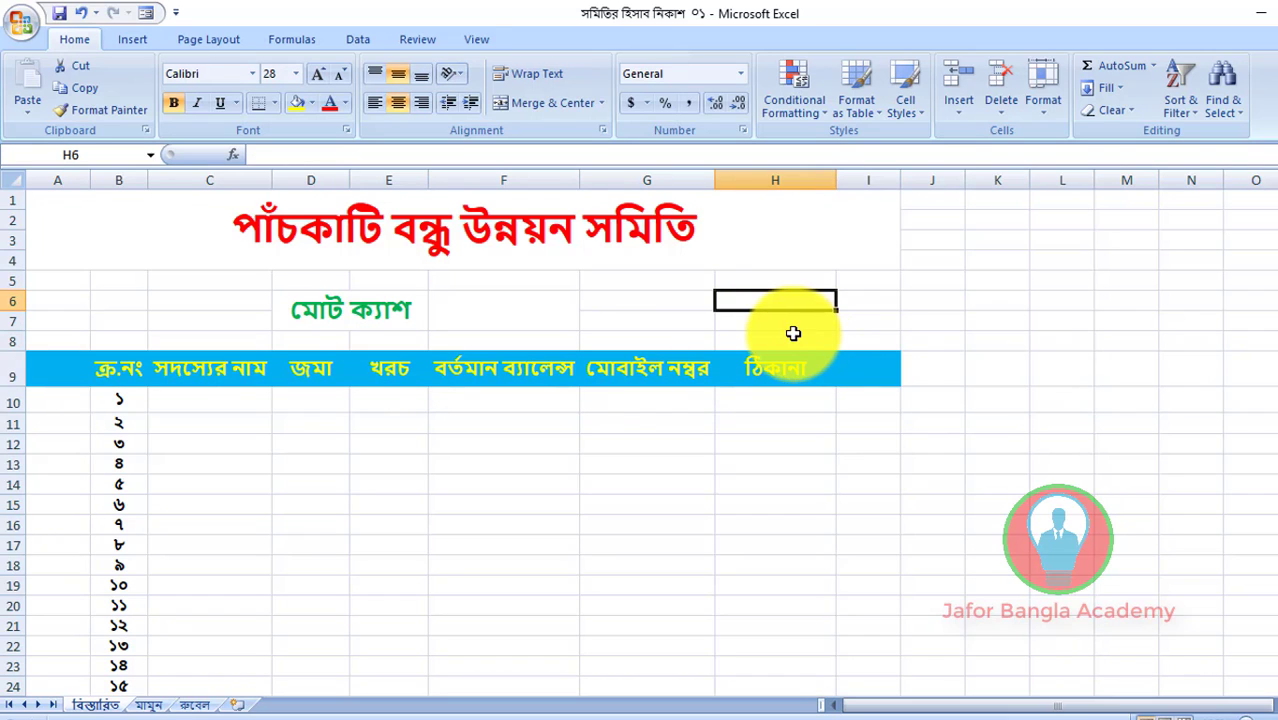
pyautogui.click(556, 244)
pyautogui.click(500, 305)
pyautogui.click(387, 303)
pyautogui.click(404, 363)
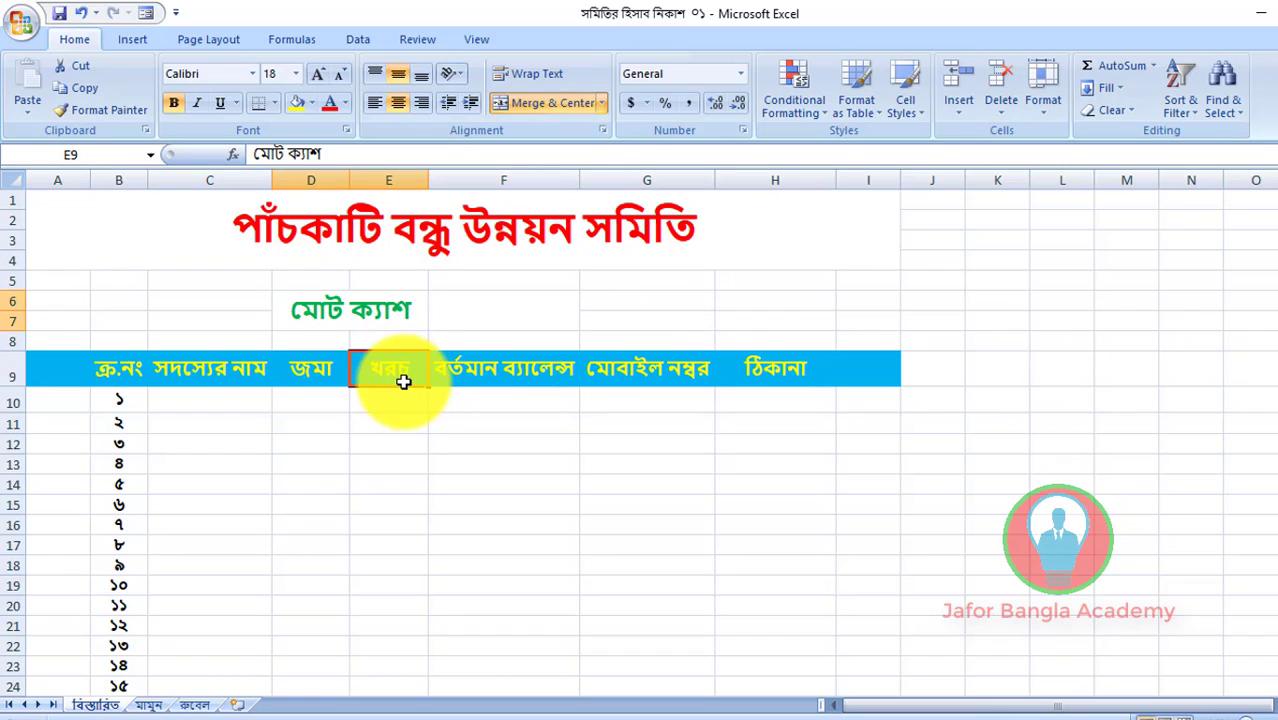
pyautogui.click(305, 373)
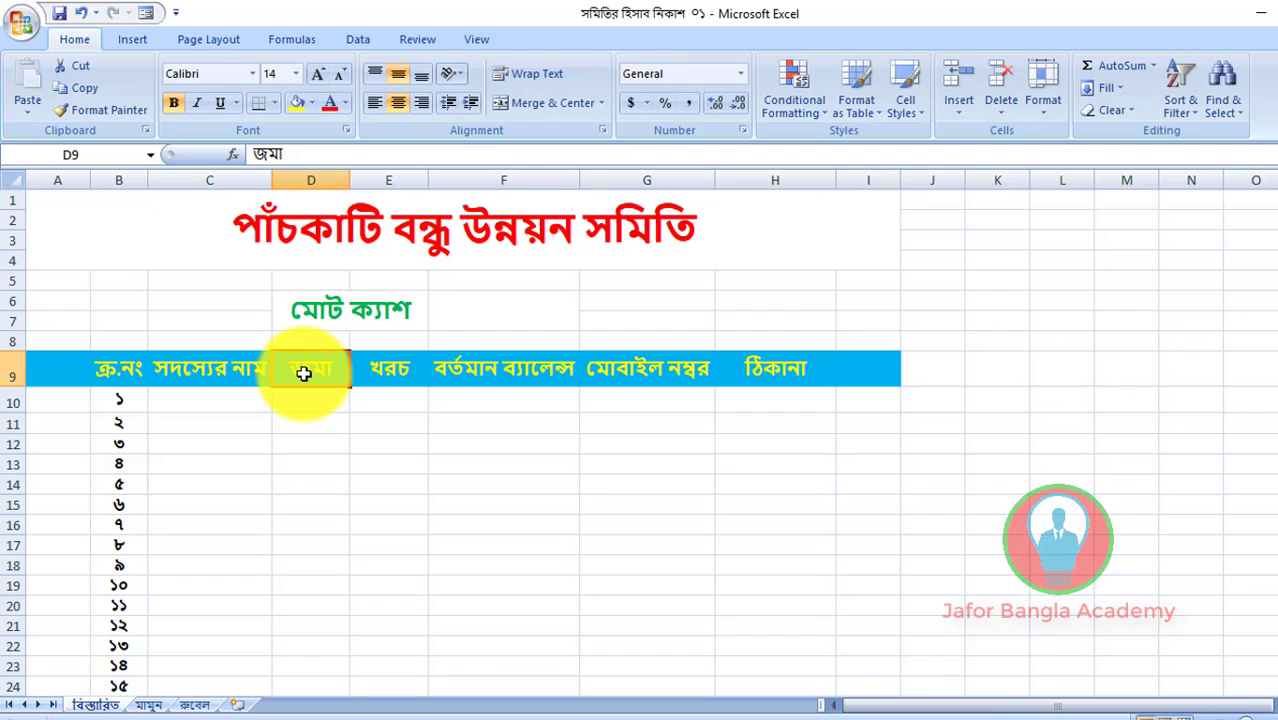
pyautogui.click(126, 372)
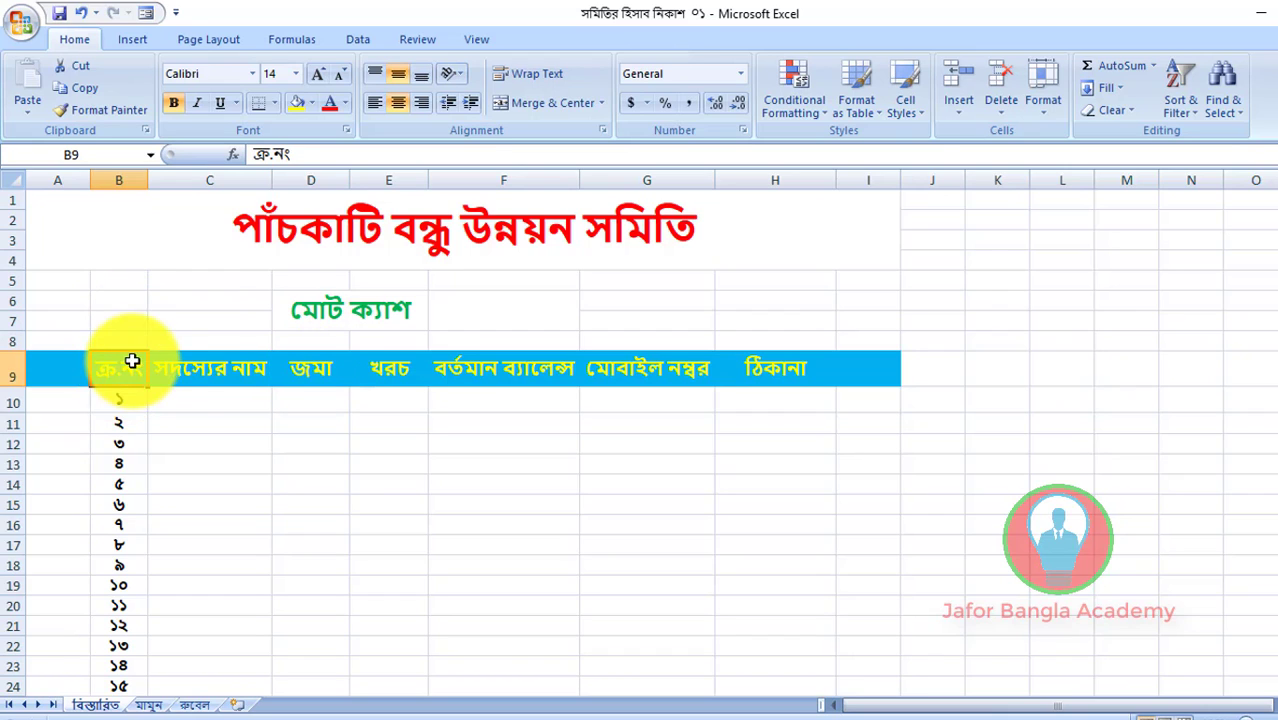
pyautogui.click(196, 368)
pyautogui.click(211, 408)
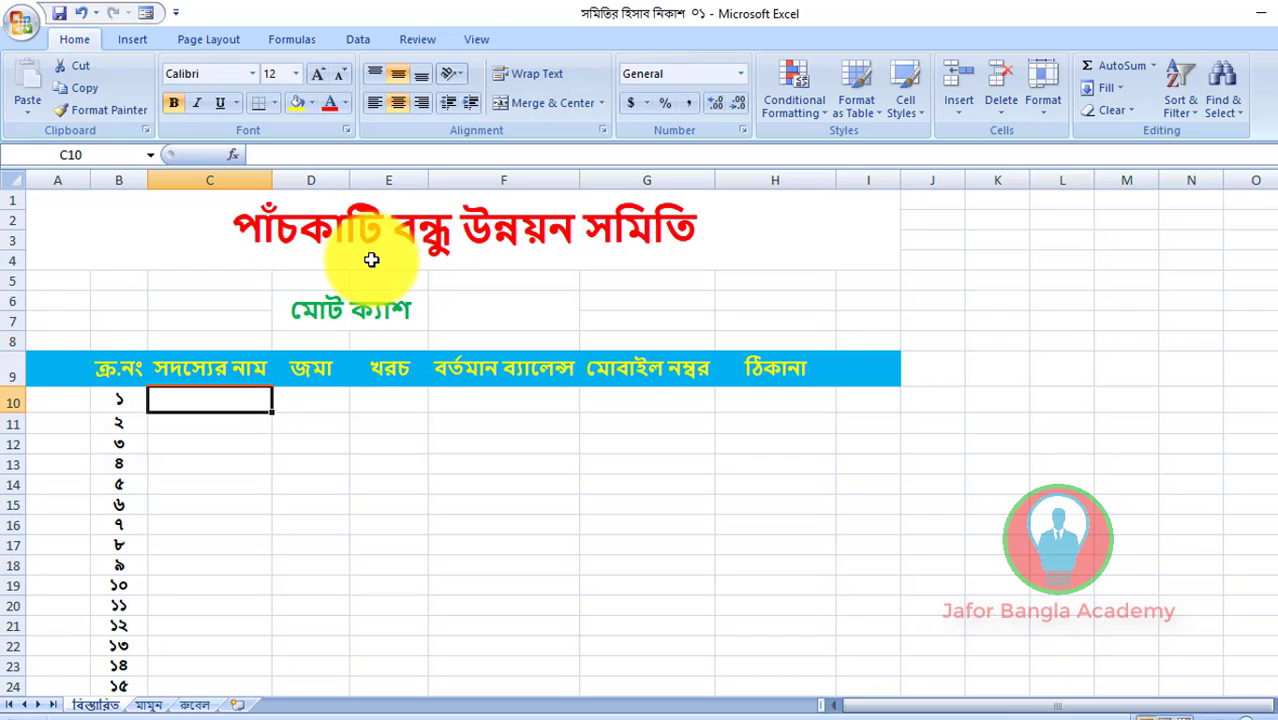
# - Enter the member's name in B7 under সদস্যের নাম on the first member's blank sheet
pyautogui.click(152, 705)
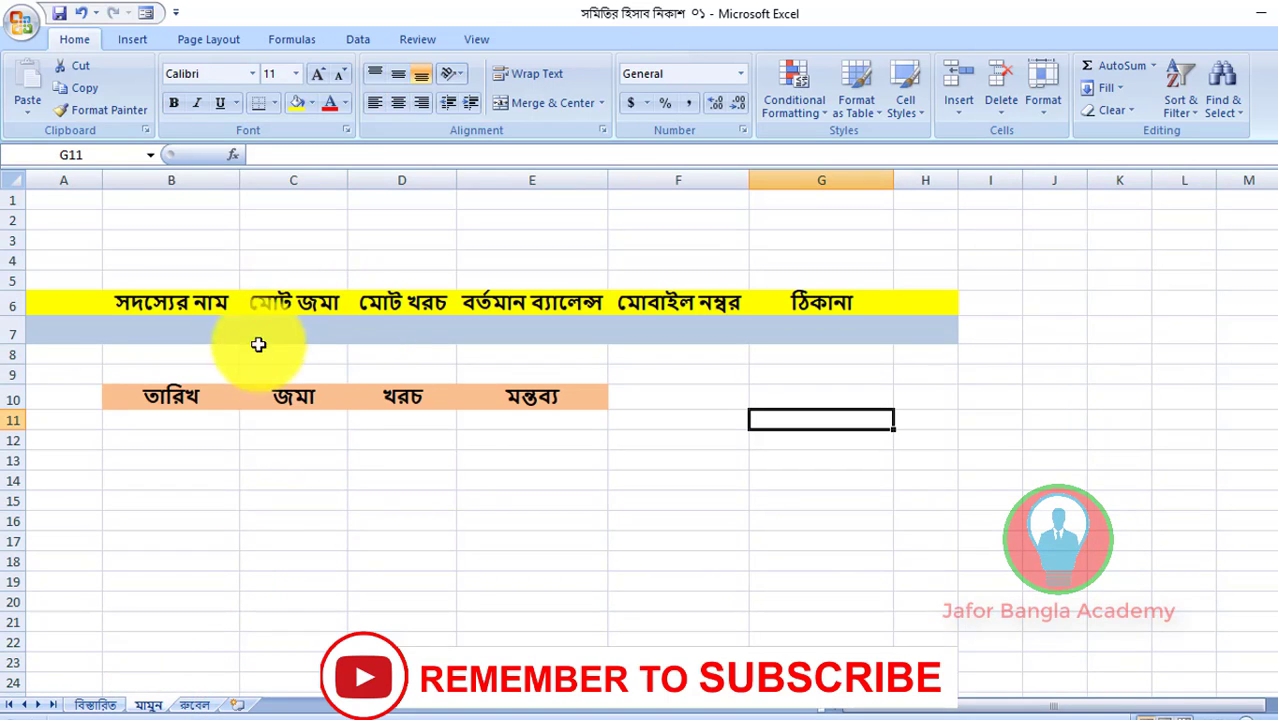
pyautogui.click(175, 302)
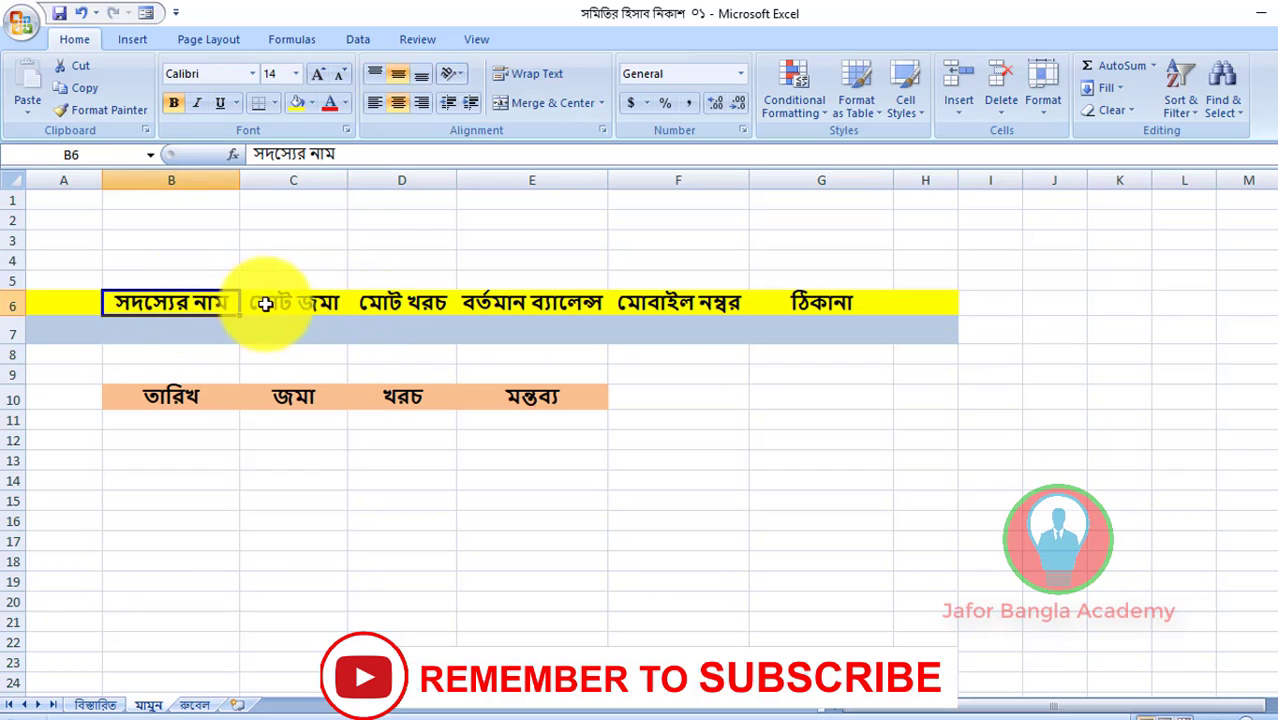
pyautogui.click(185, 329)
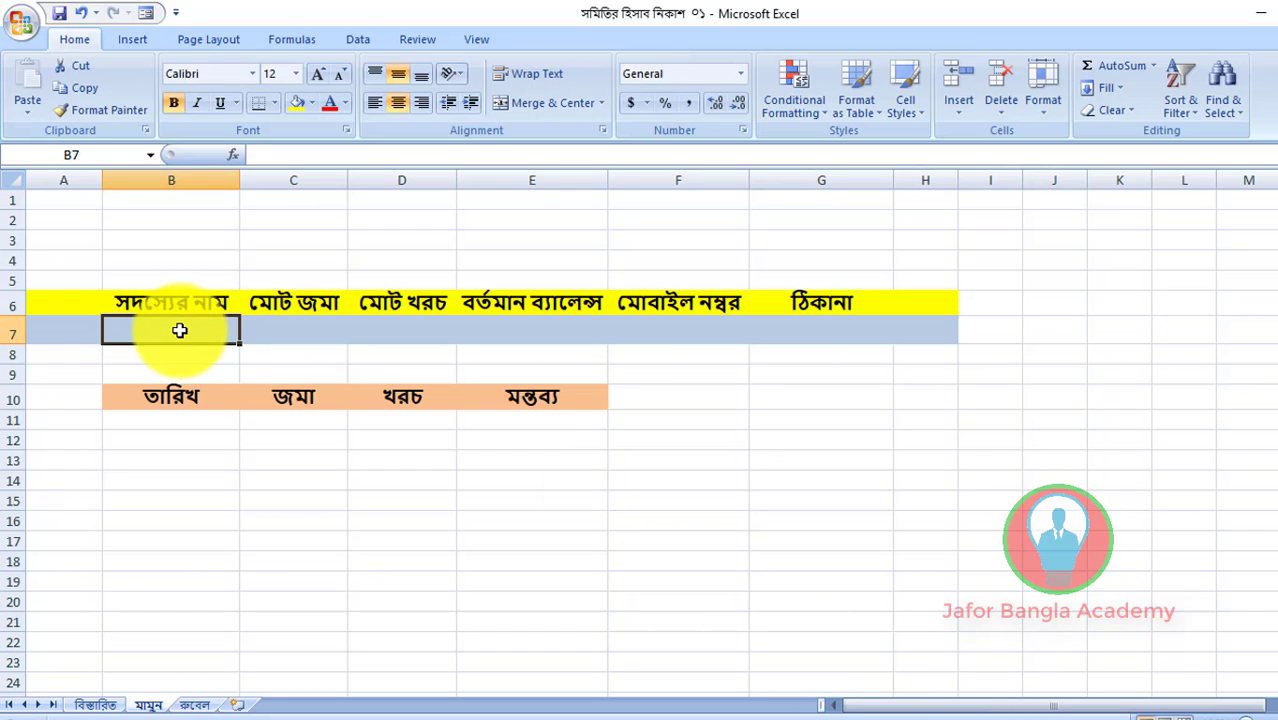
pyautogui.write('মামুন')
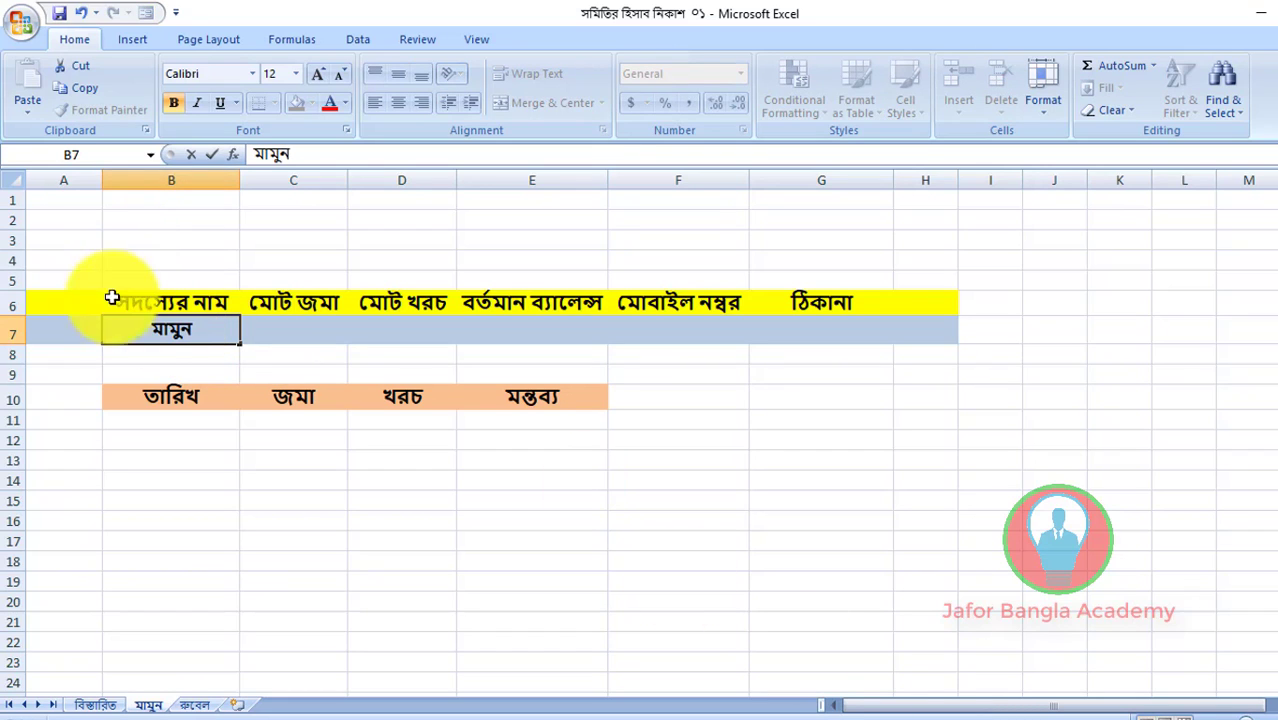
pyautogui.press('Return')
# - Review the member's total deposit and expense cells in row 7 and the date, deposit and expense entry cells in row 11
pyautogui.click(270, 325)
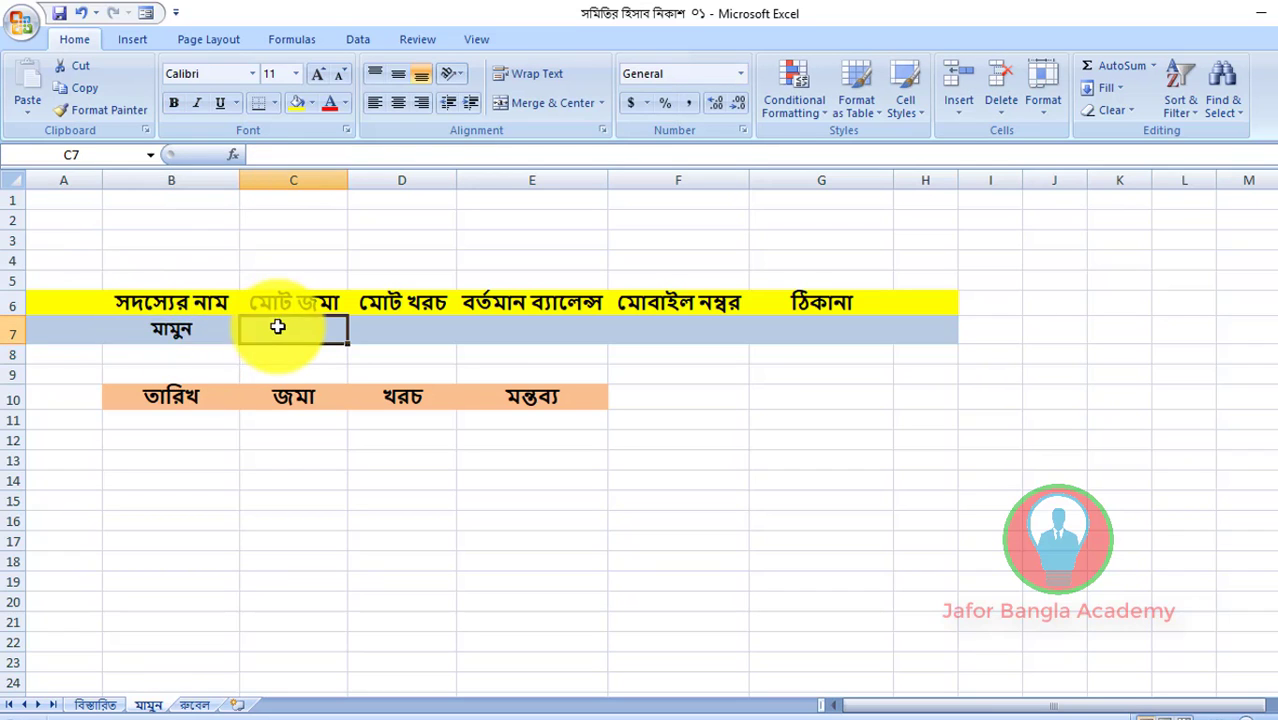
pyautogui.click(198, 323)
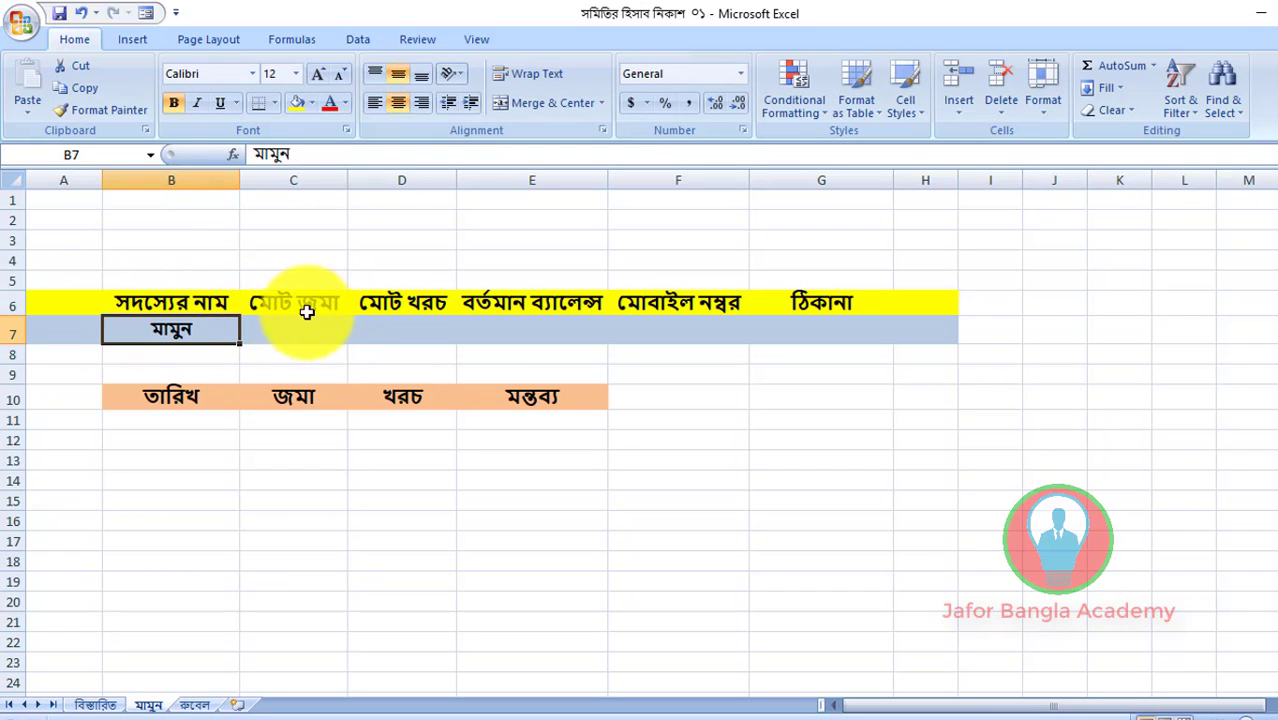
pyautogui.click(293, 326)
pyautogui.click(388, 325)
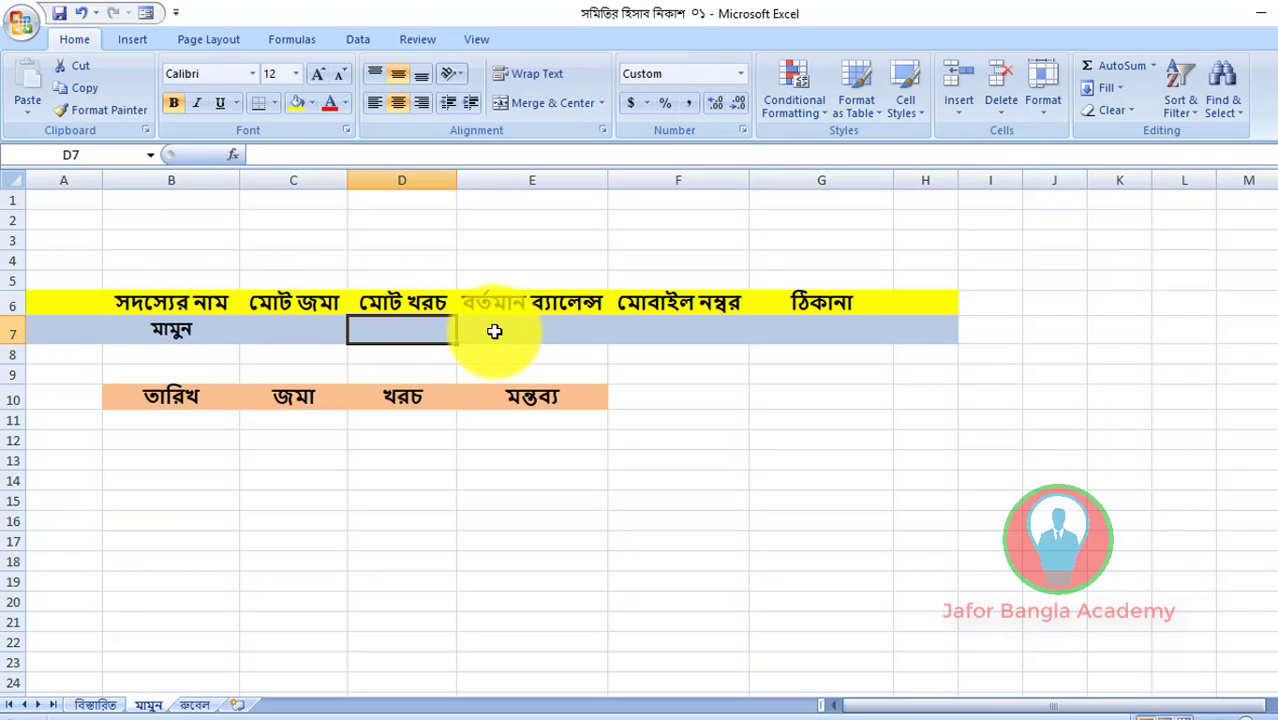
pyautogui.click(192, 420)
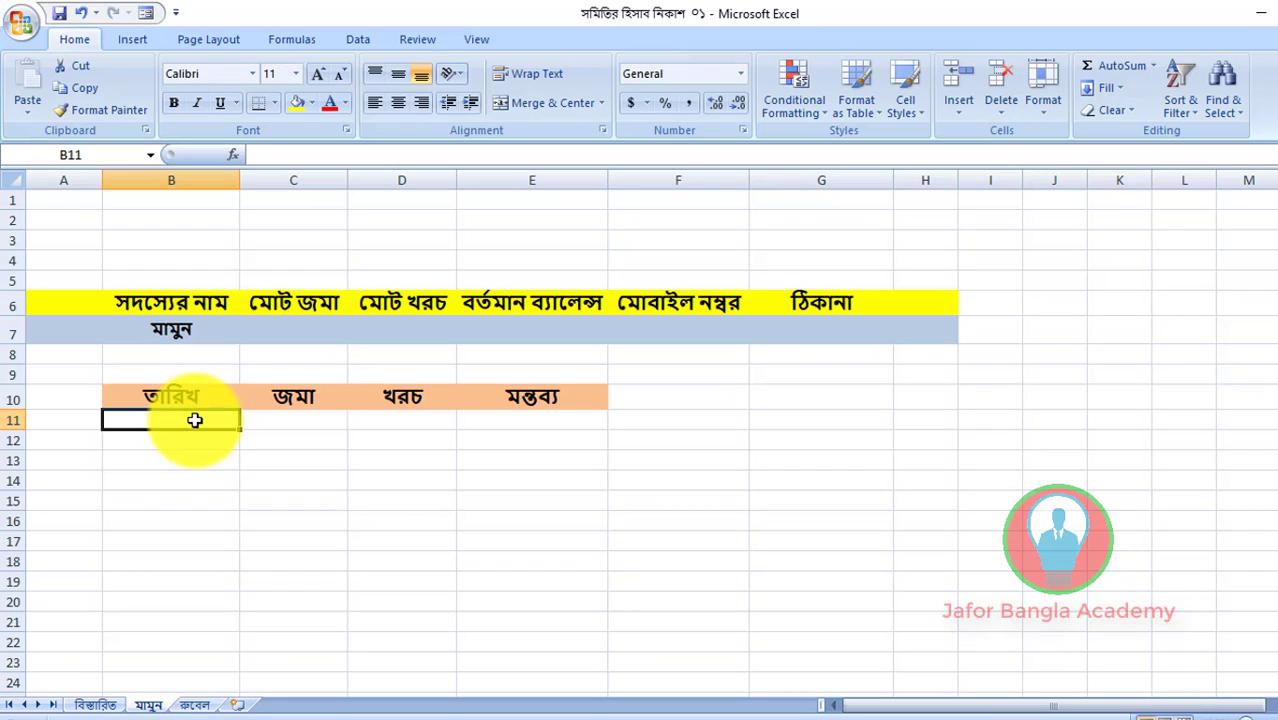
pyautogui.click(298, 420)
pyautogui.click(376, 420)
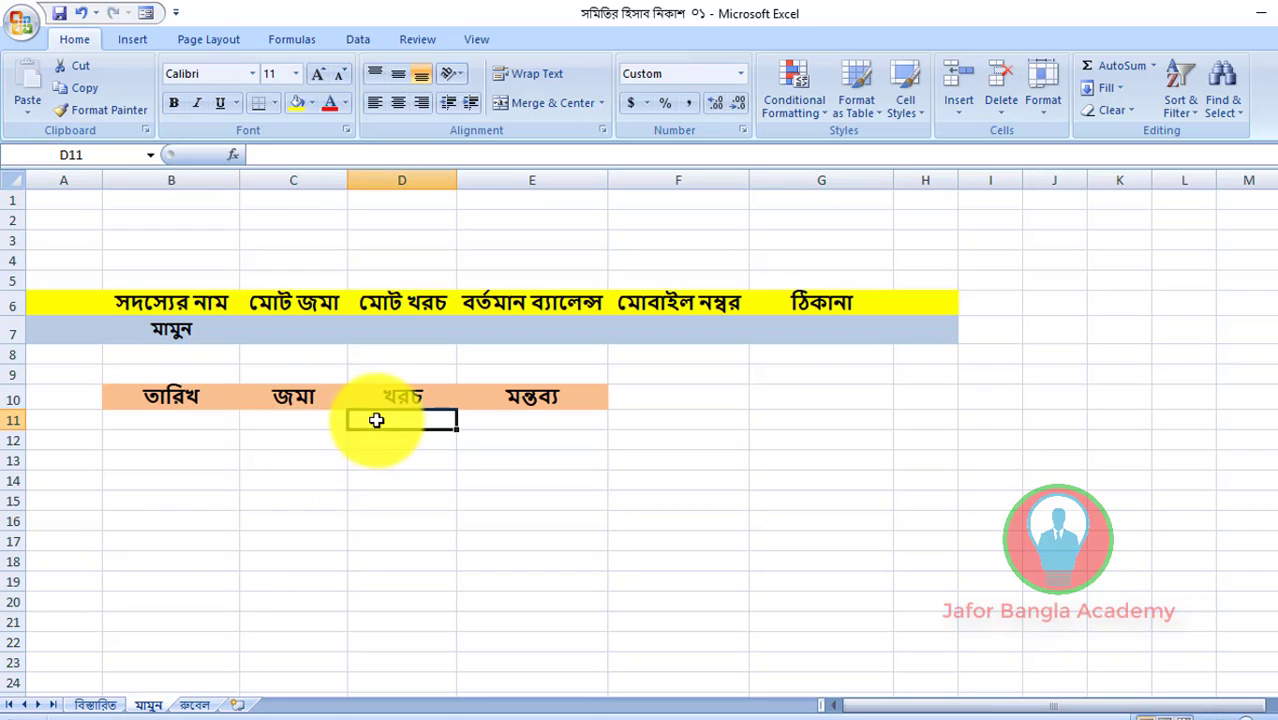
# - Enter the date ১৪/০৫/২০২১ in B11 as the first entry under তারিখ
pyautogui.click(186, 418)
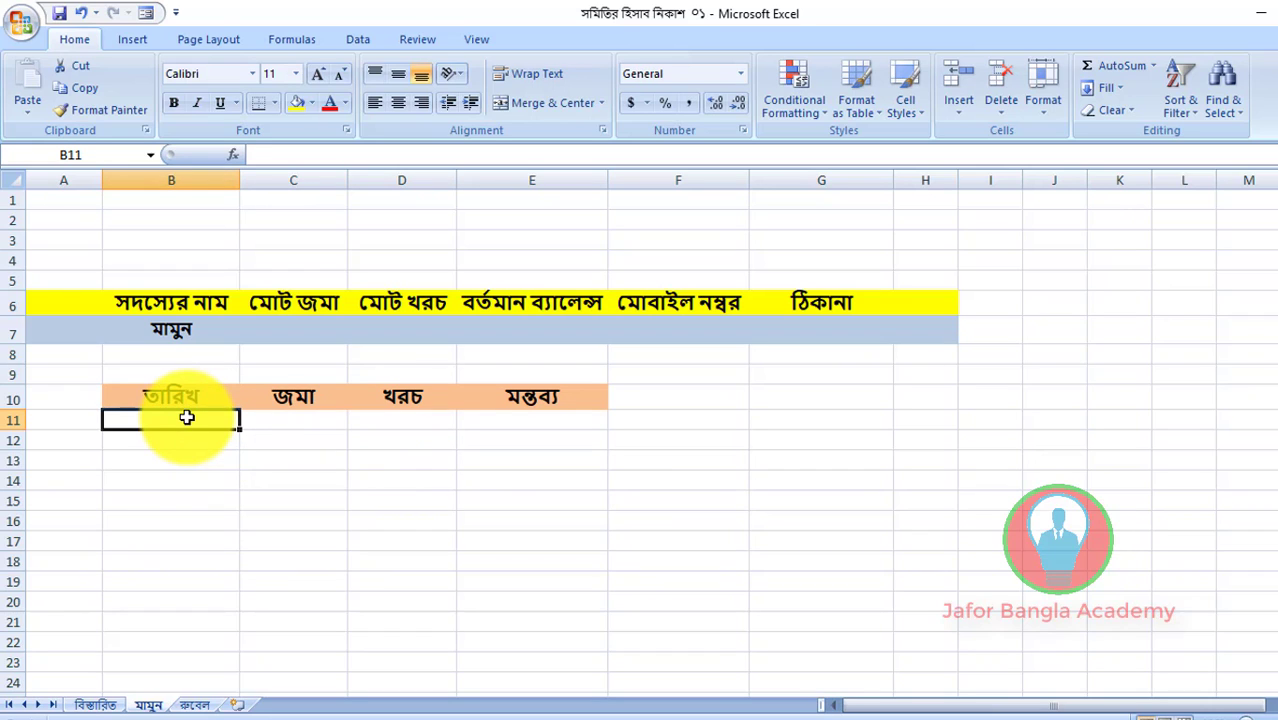
pyautogui.write('১৪/০')
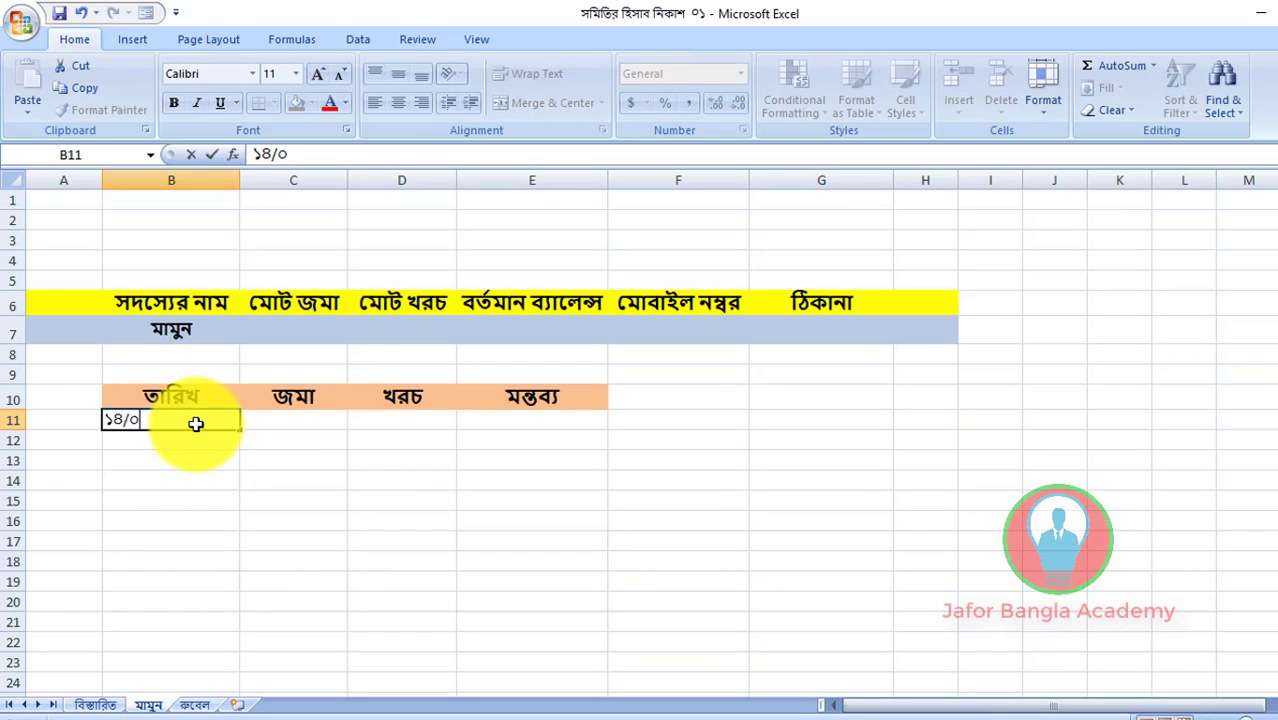
pyautogui.write('৫/২০২১')
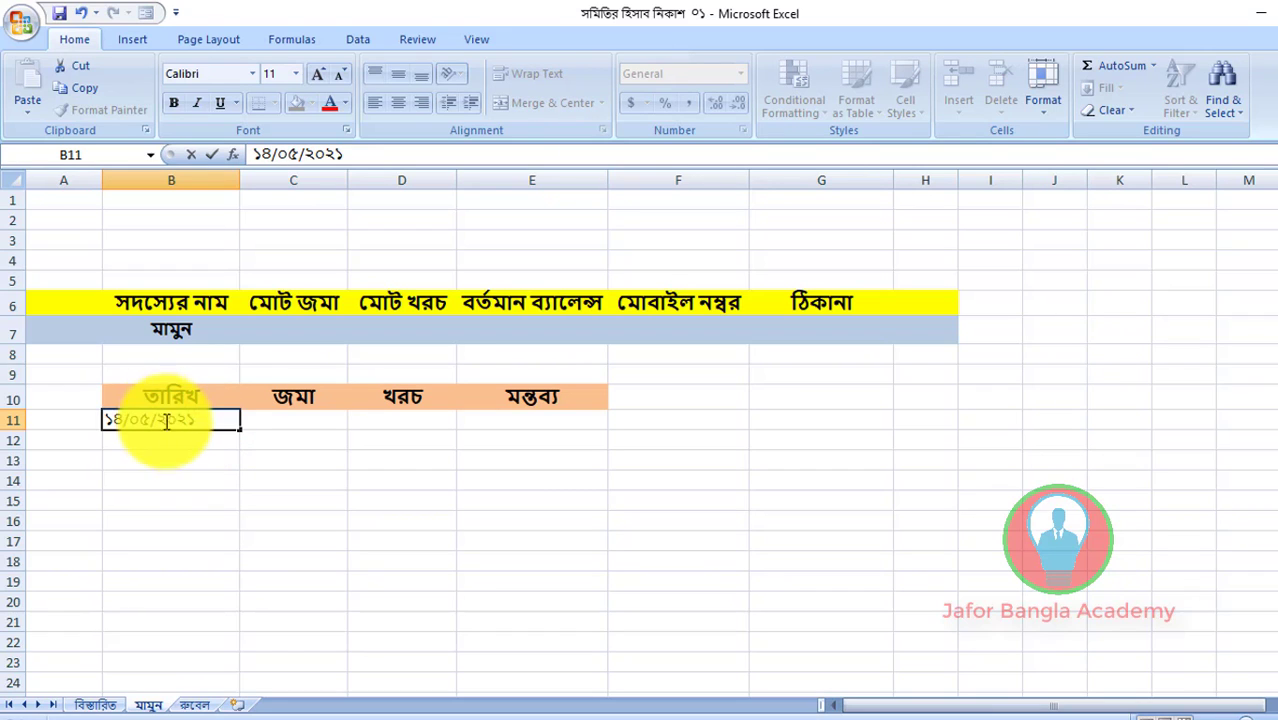
# - Enter the deposit ৪০০০ in C11 under জমা for the first dated entry
pyautogui.press('Return')
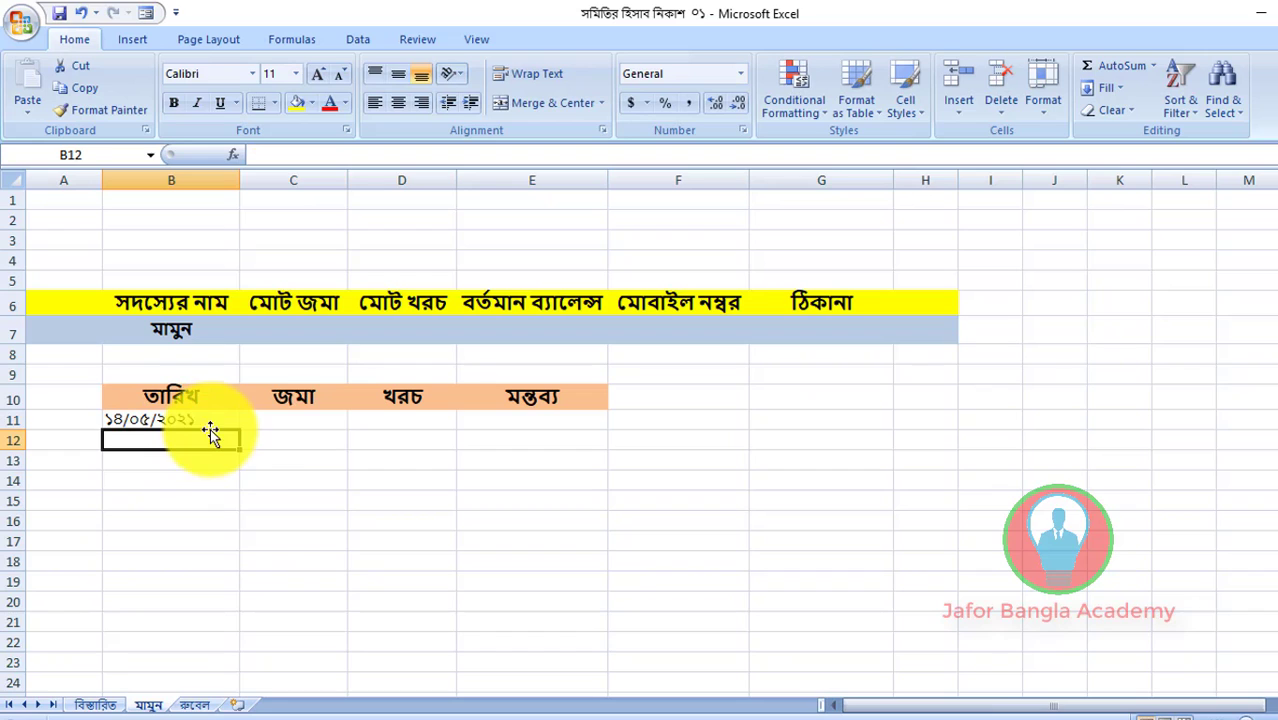
pyautogui.click(305, 420)
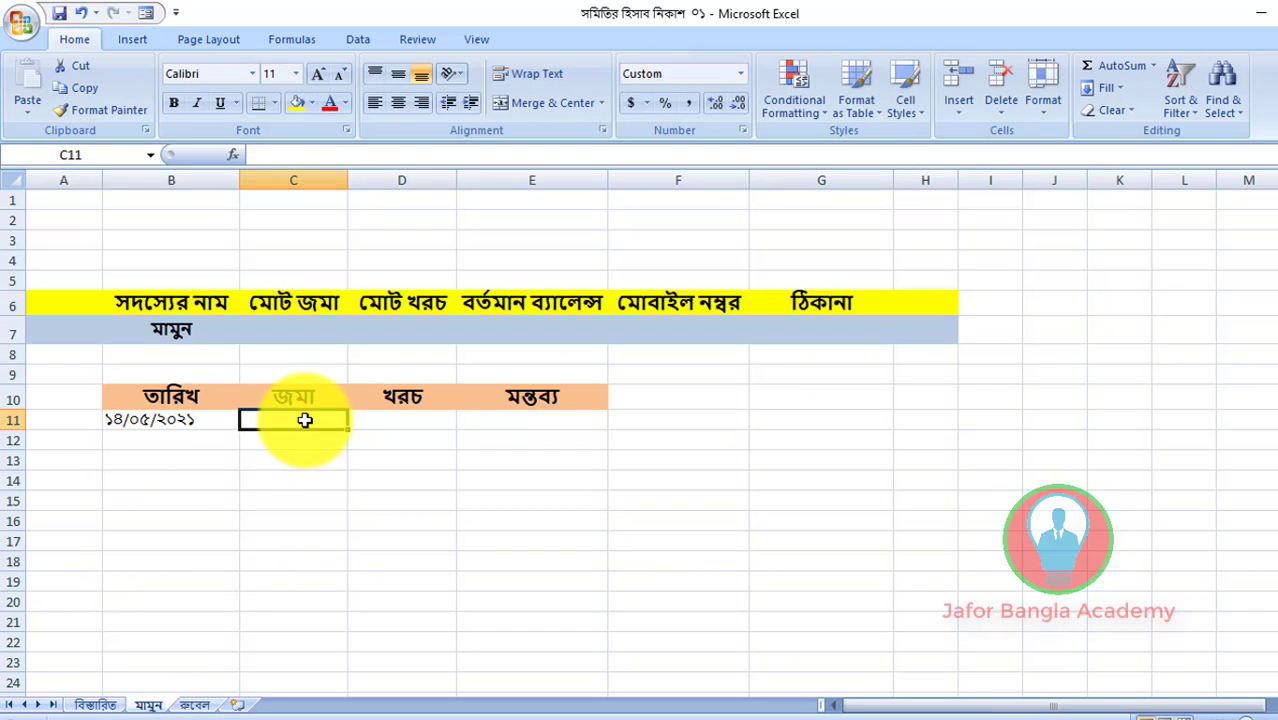
pyautogui.write('৪০০০')
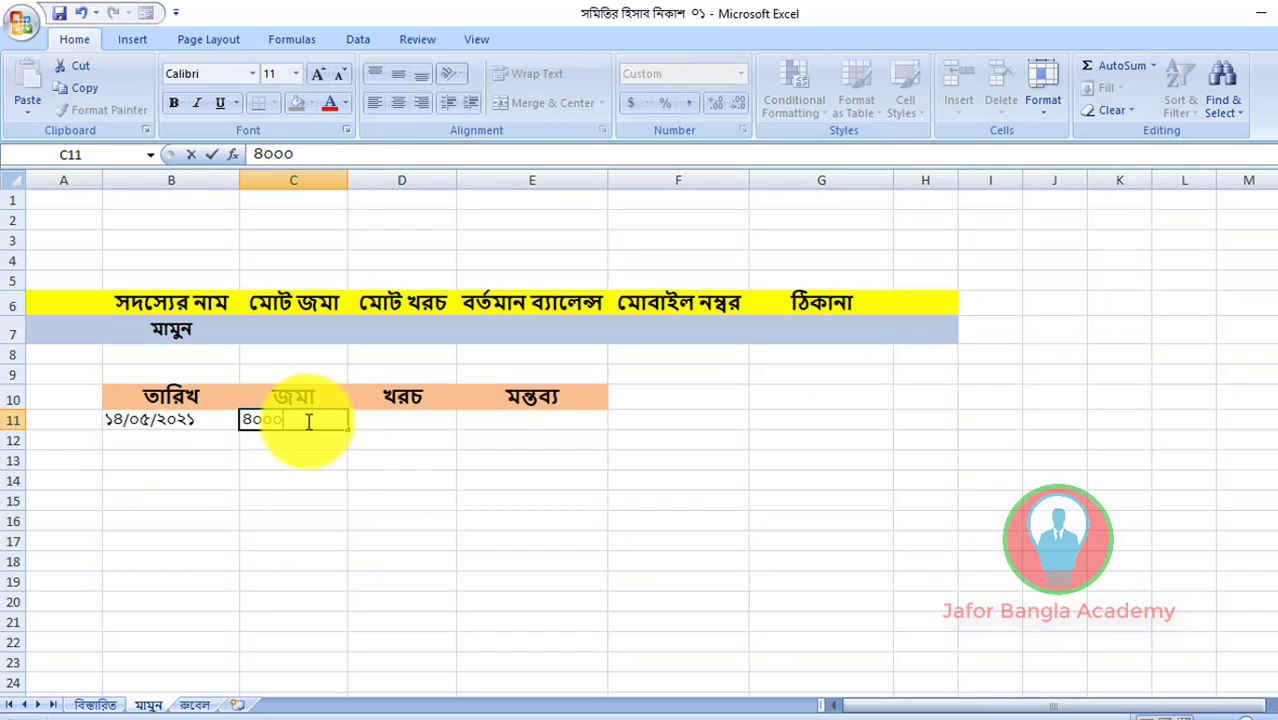
pyautogui.press('Return')
pyautogui.click(410, 421)
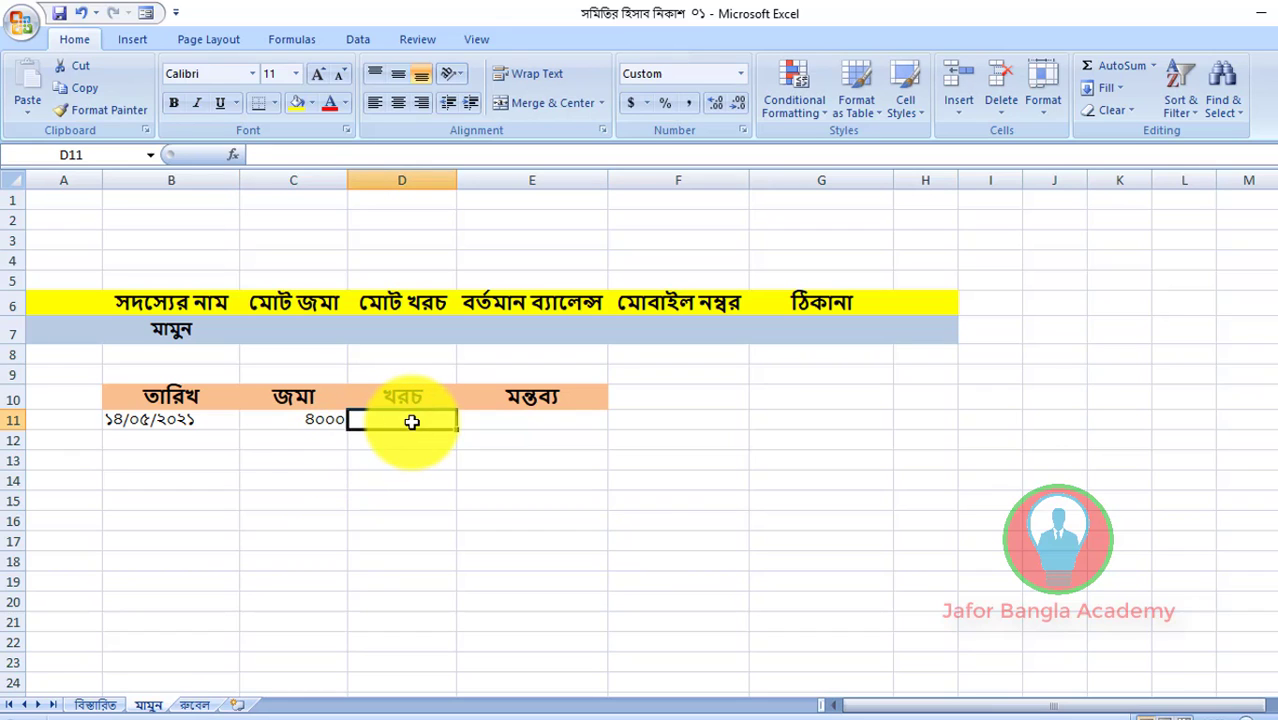
# - Add a second entry in row 12 with the date ১৫/০৫/২০২১ and the deposit ৫০০০
pyautogui.click(177, 424)
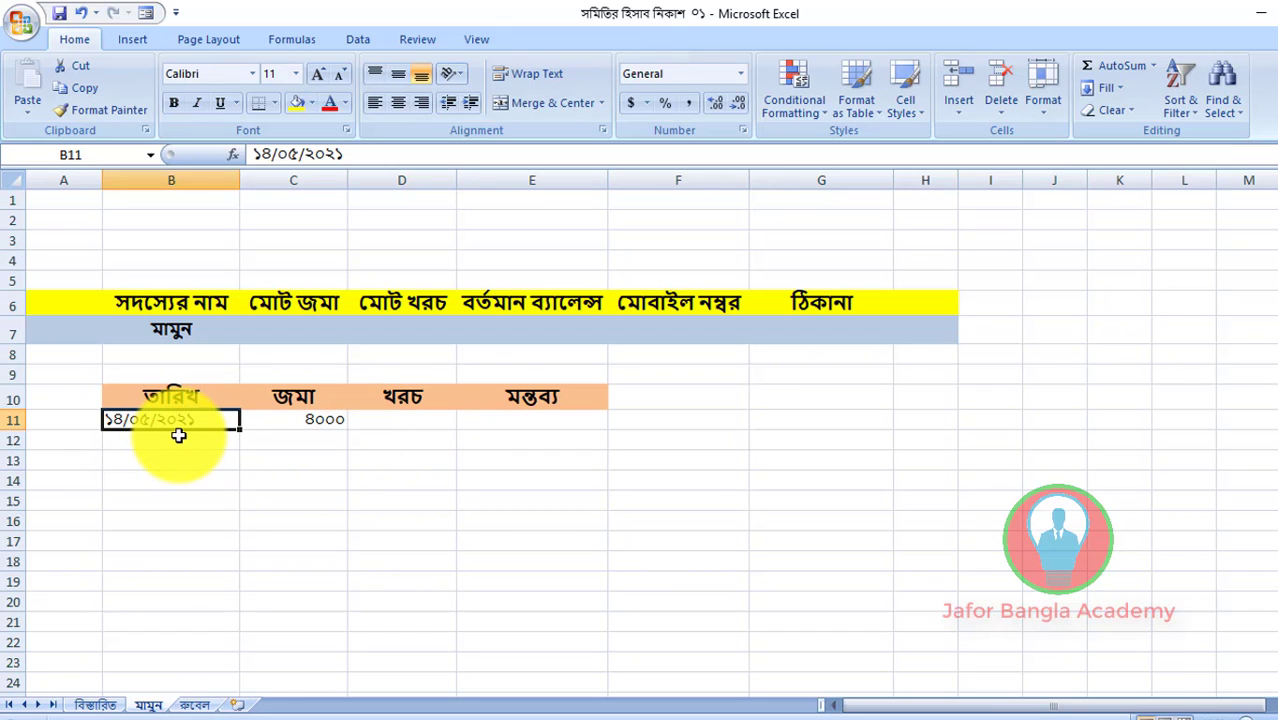
pyautogui.click(177, 437)
pyautogui.write('১')
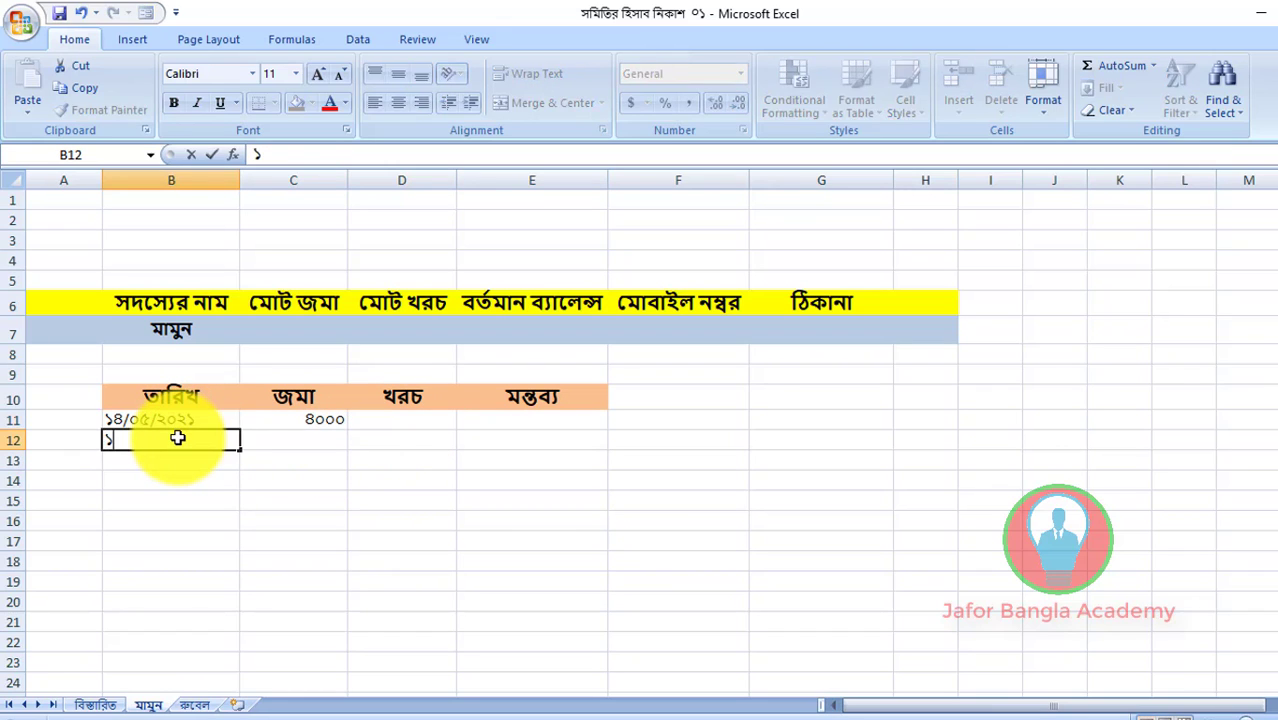
pyautogui.write('৫/০৫/২০২১')
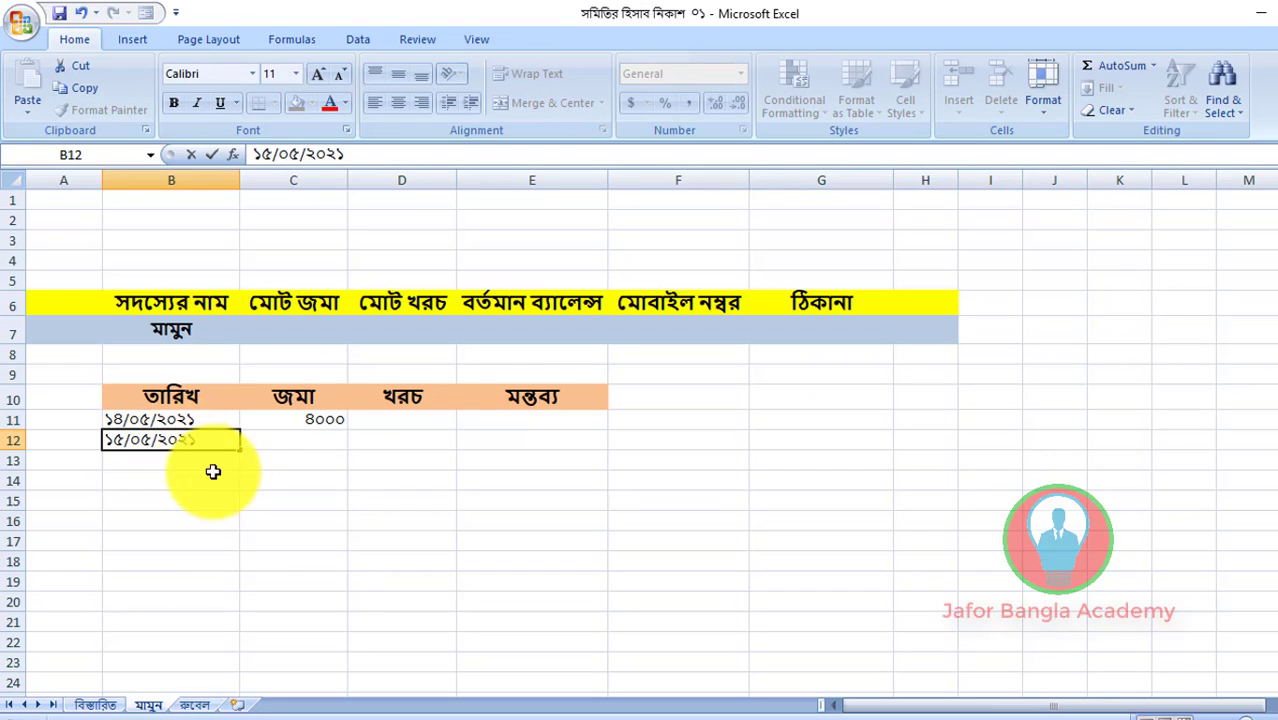
pyautogui.click(214, 474)
pyautogui.click(340, 448)
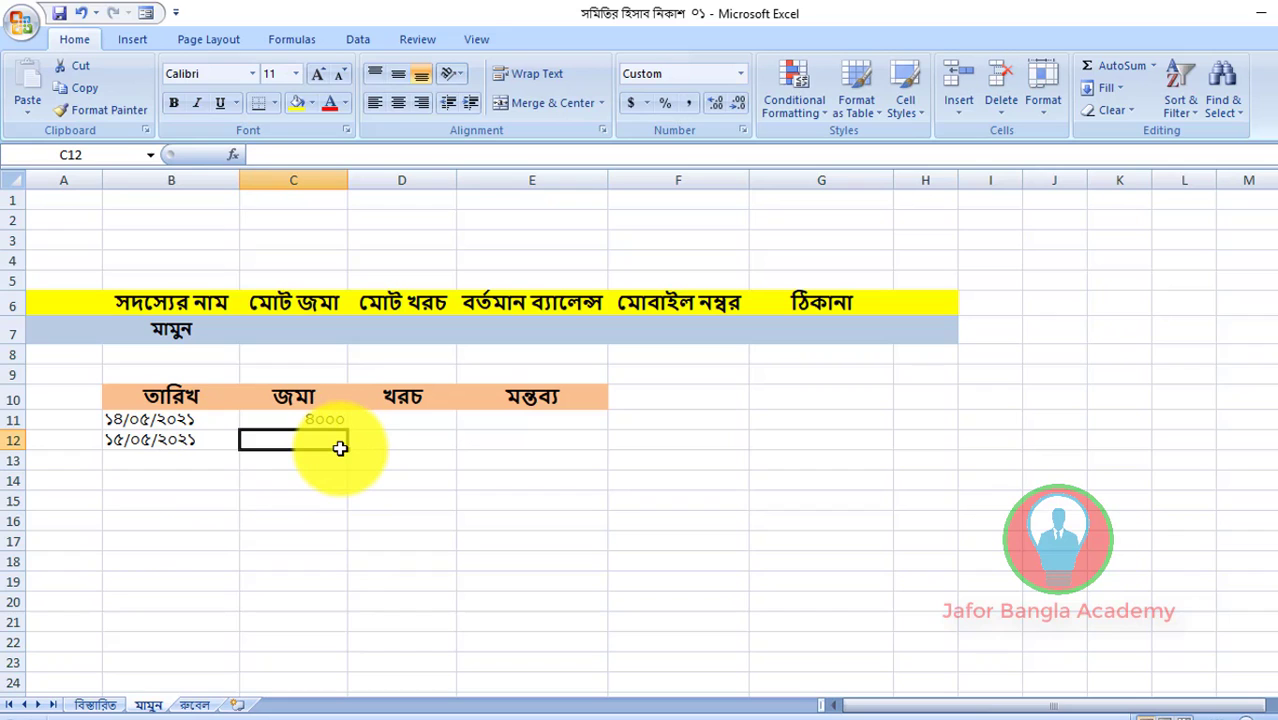
pyautogui.write('৫০০০')
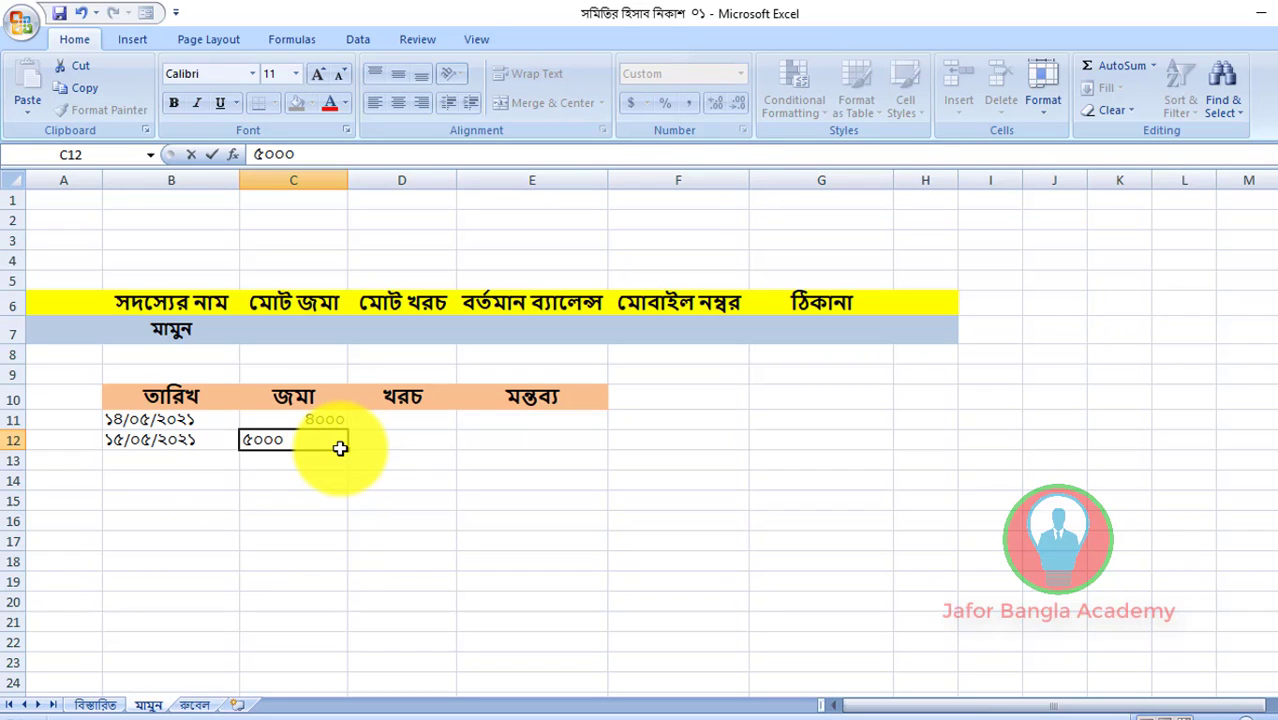
pyautogui.click(148, 430)
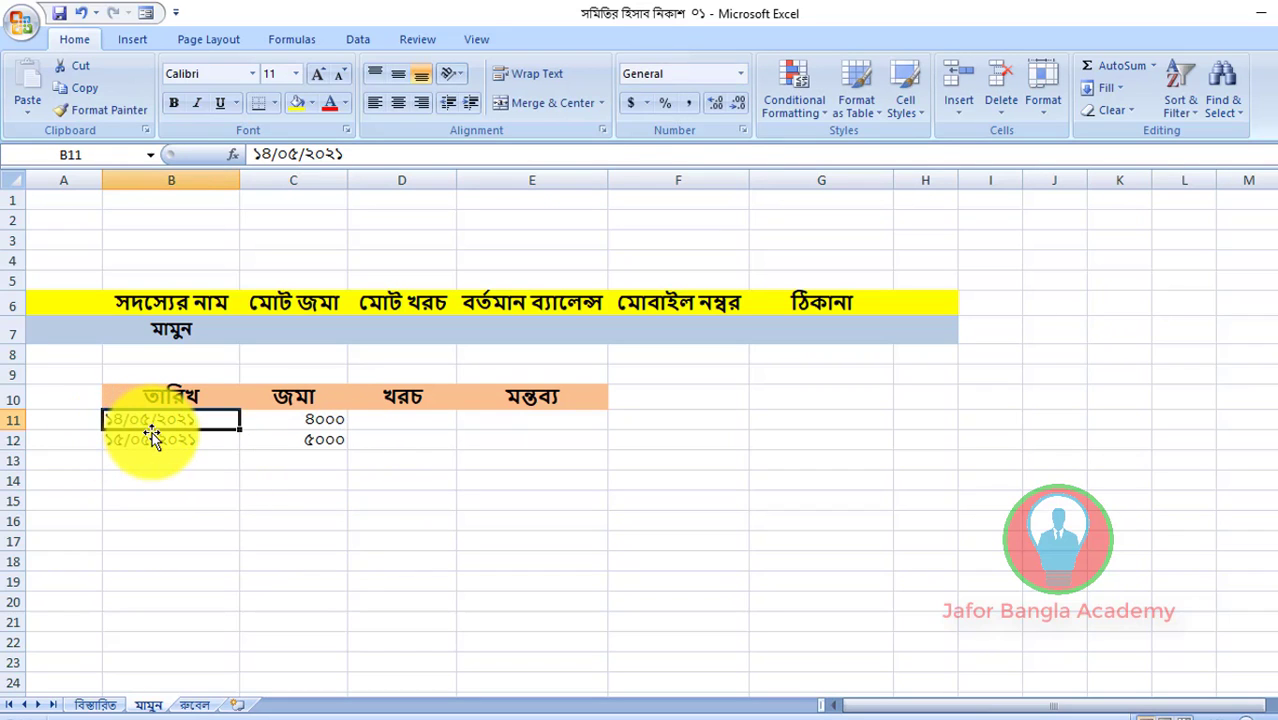
# - Fill the date series from B11:B12 down the তারিখ column to B23
pyautogui.click(308, 420)
pyautogui.click(290, 440)
pyautogui.click(208, 420)
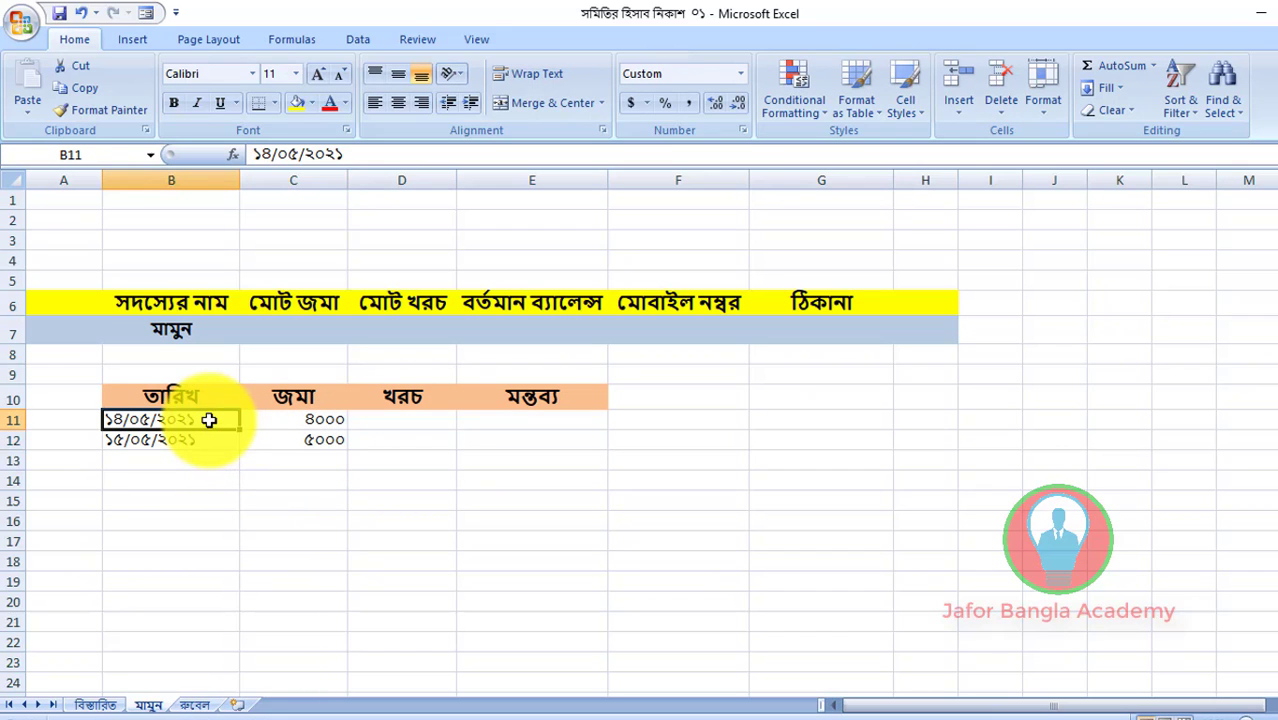
pyautogui.moveTo(228, 420); pyautogui.dragTo(214, 666)
pyautogui.click(256, 540)
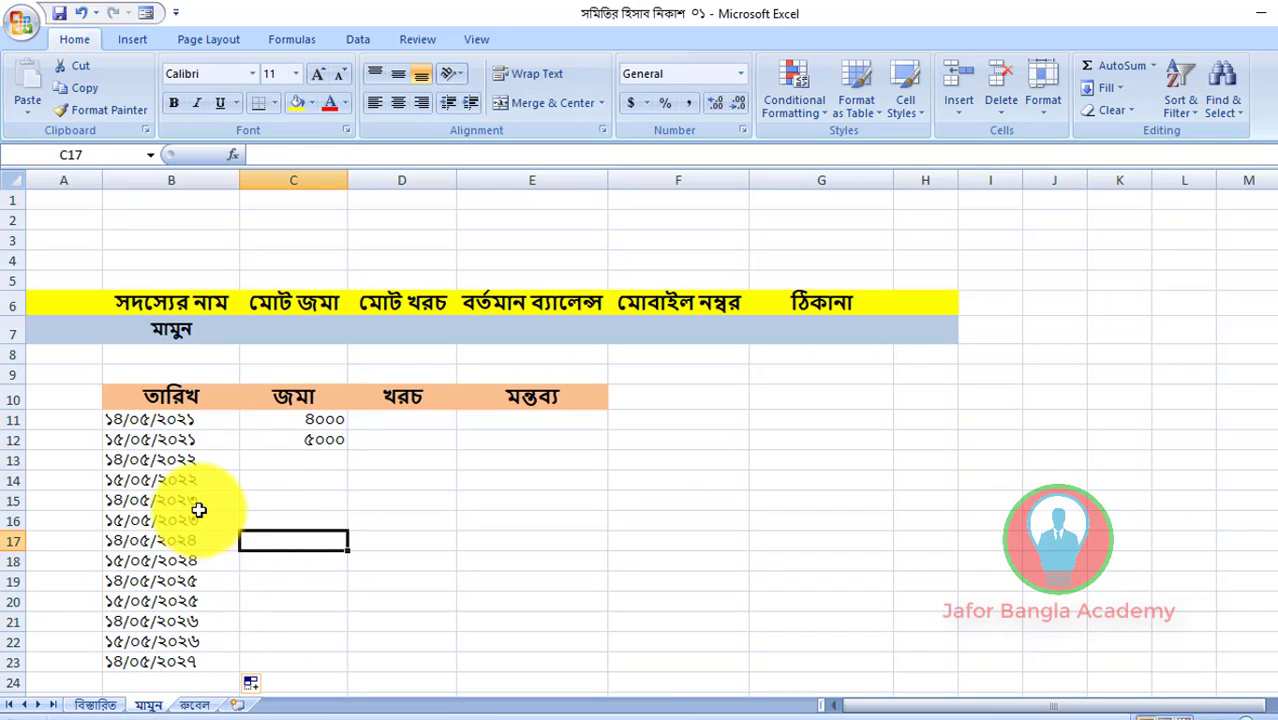
pyautogui.click(199, 510)
pyautogui.click(205, 542)
pyautogui.click(190, 460)
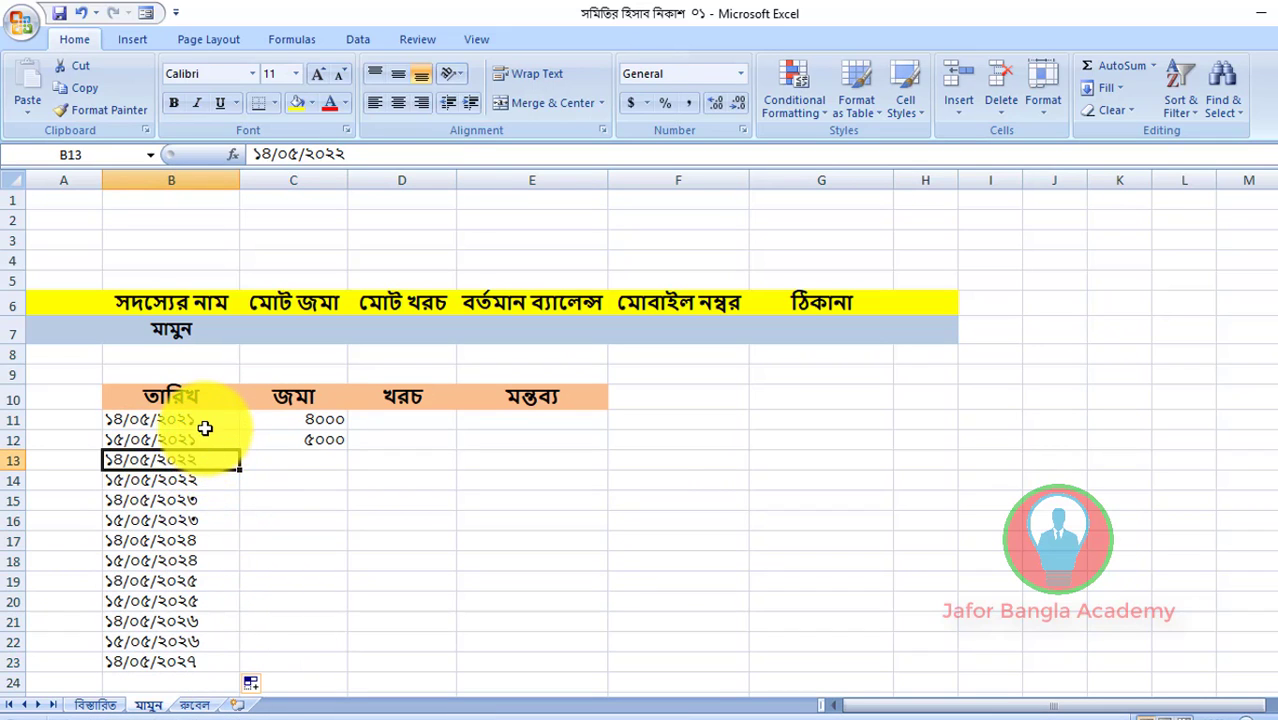
pyautogui.click(204, 428)
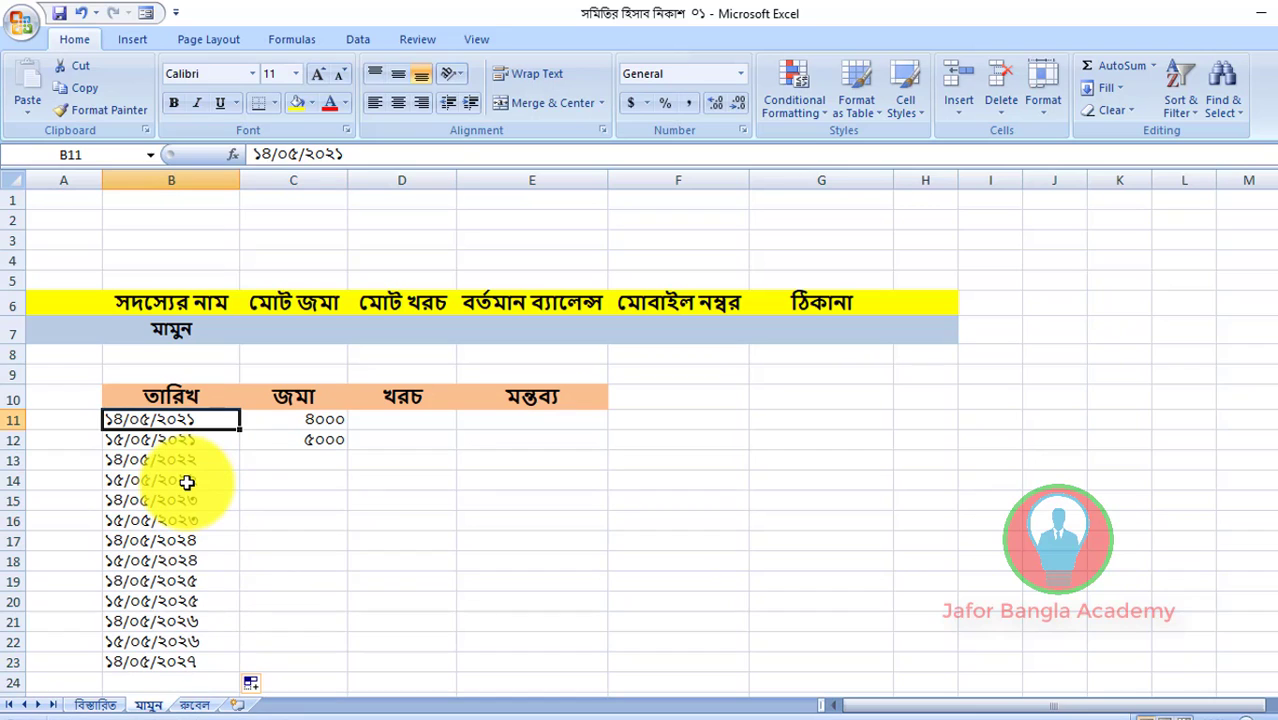
pyautogui.click(187, 481)
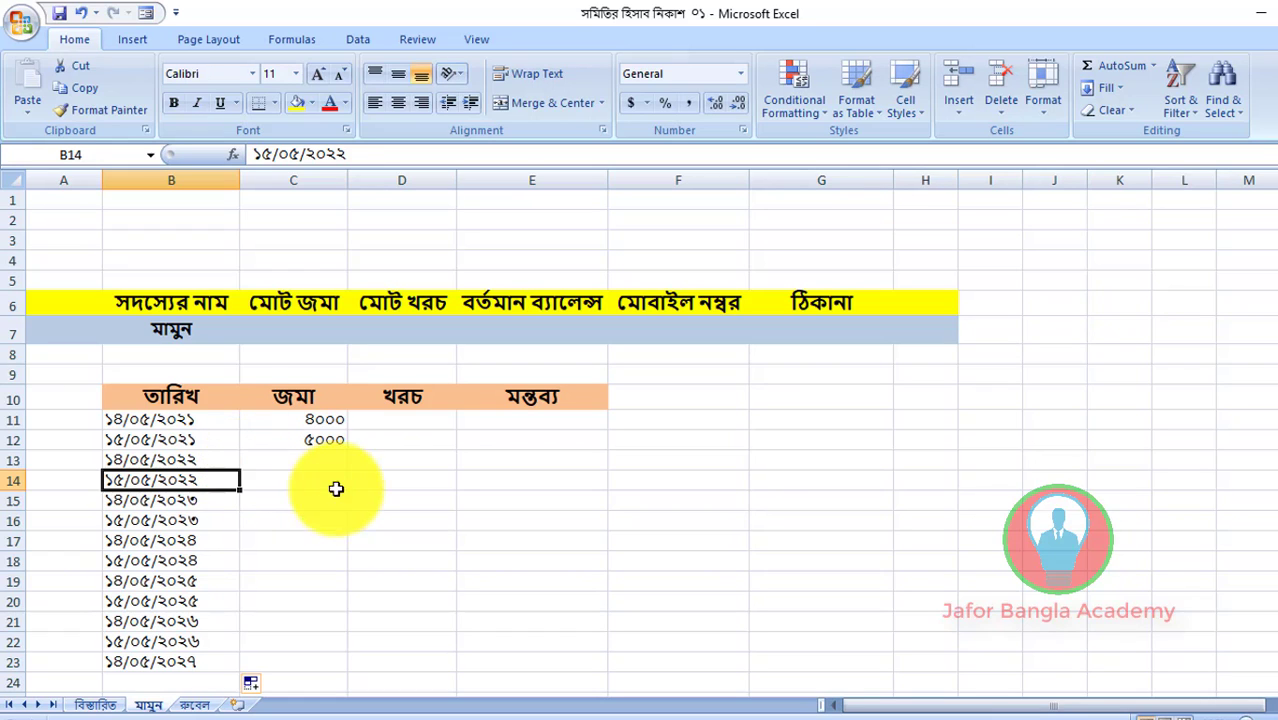
# - Enter the expense ৩০০০ in D13 under খরচ
pyautogui.click(420, 424)
pyautogui.click(418, 465)
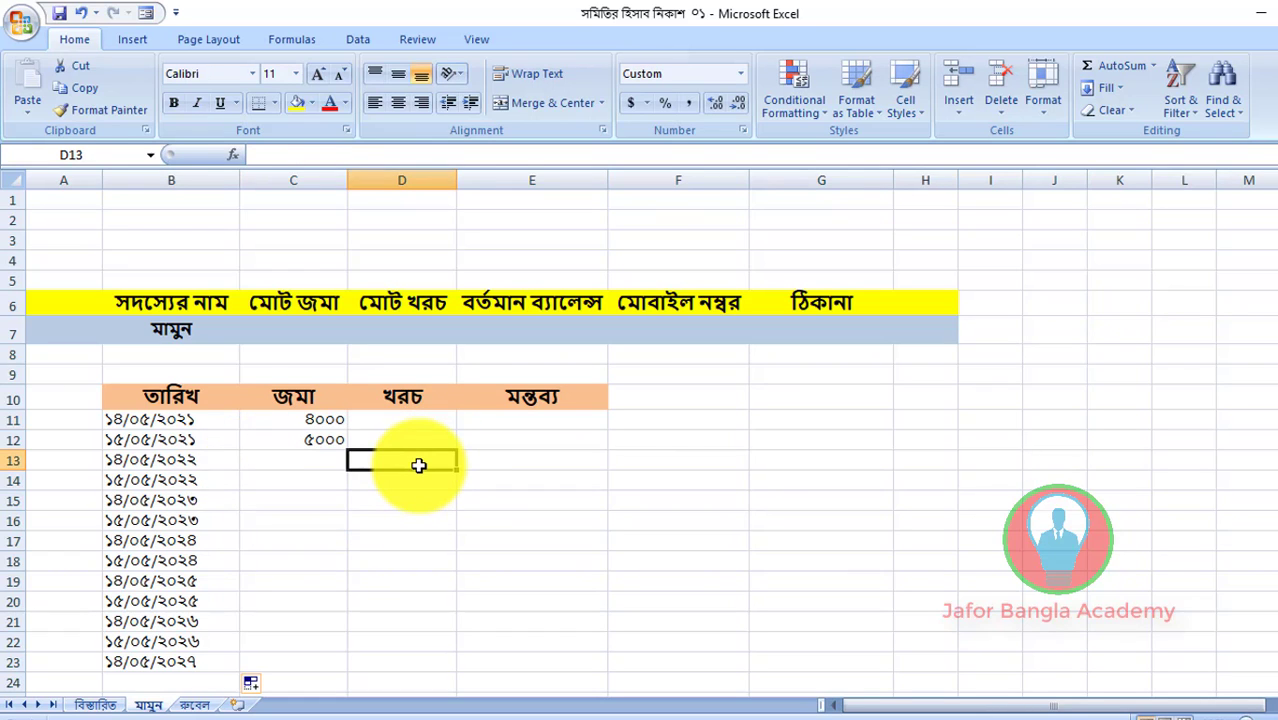
pyautogui.write('৩০০০')
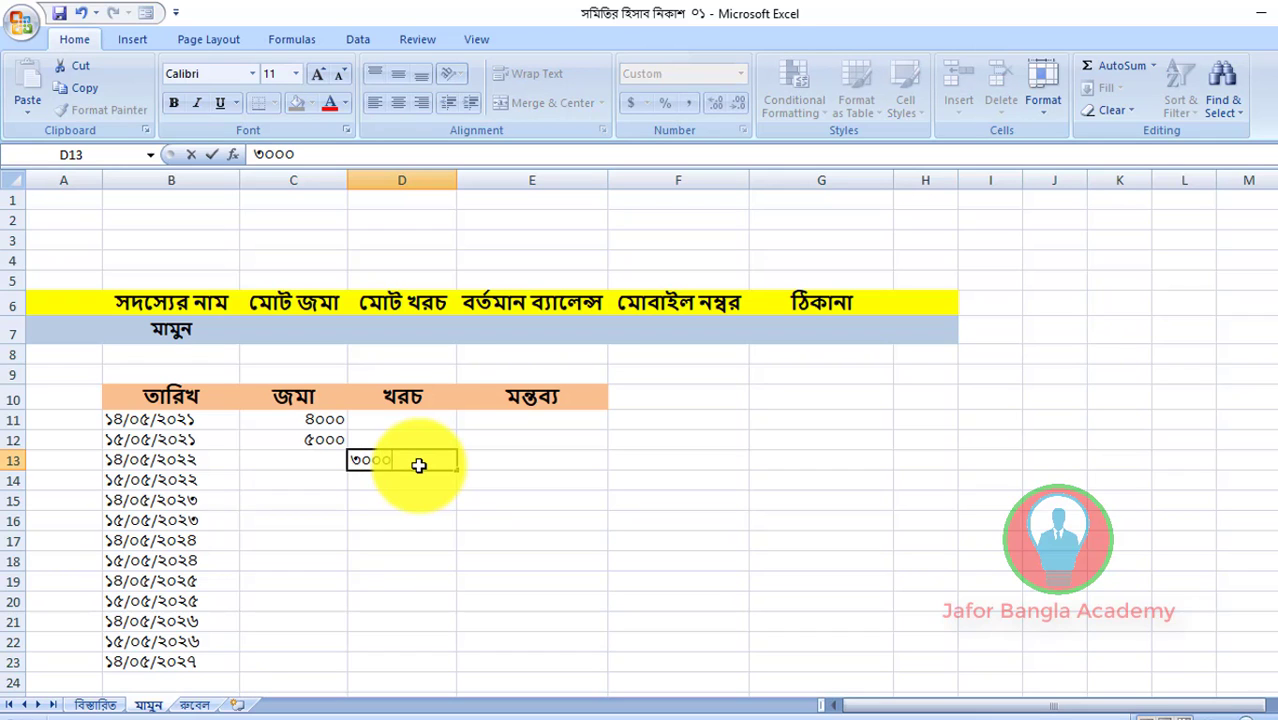
pyautogui.click(477, 501)
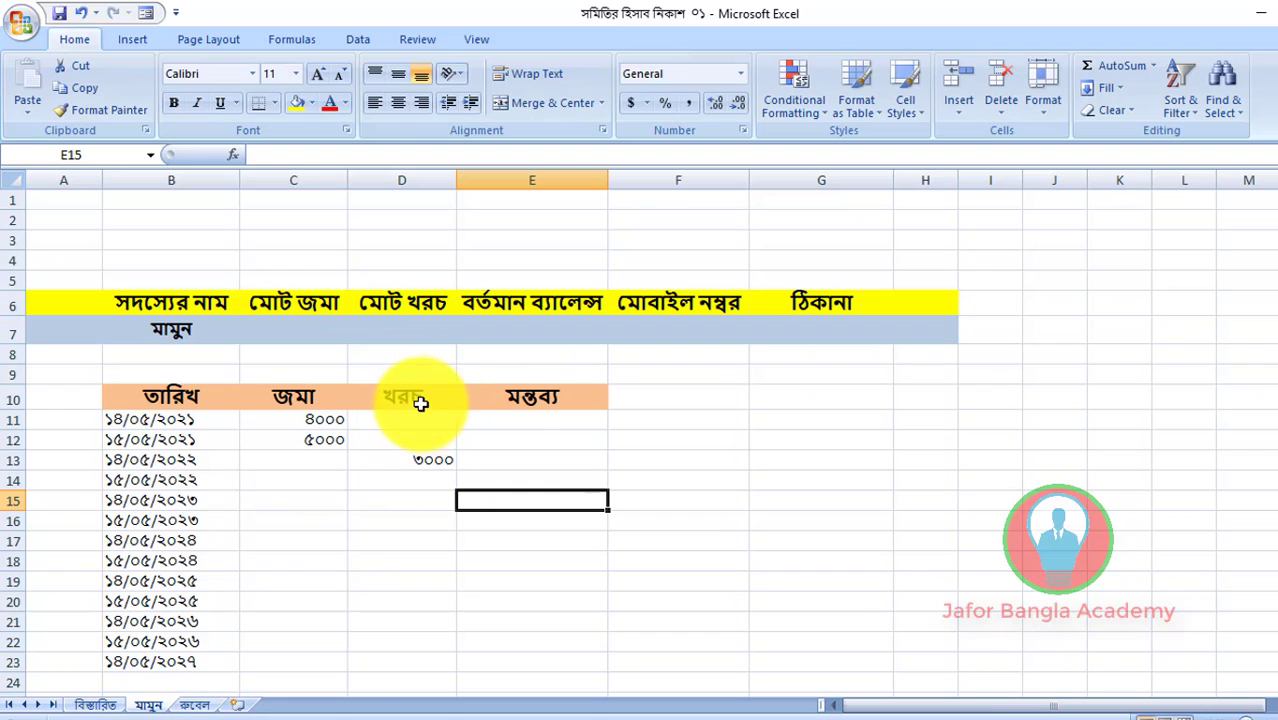
pyautogui.click(421, 403)
pyautogui.click(440, 459)
# - Enter the remark ধার নিয়েছে in E13 under মন্তব্য beside the row 13 expense
pyautogui.click(502, 479)
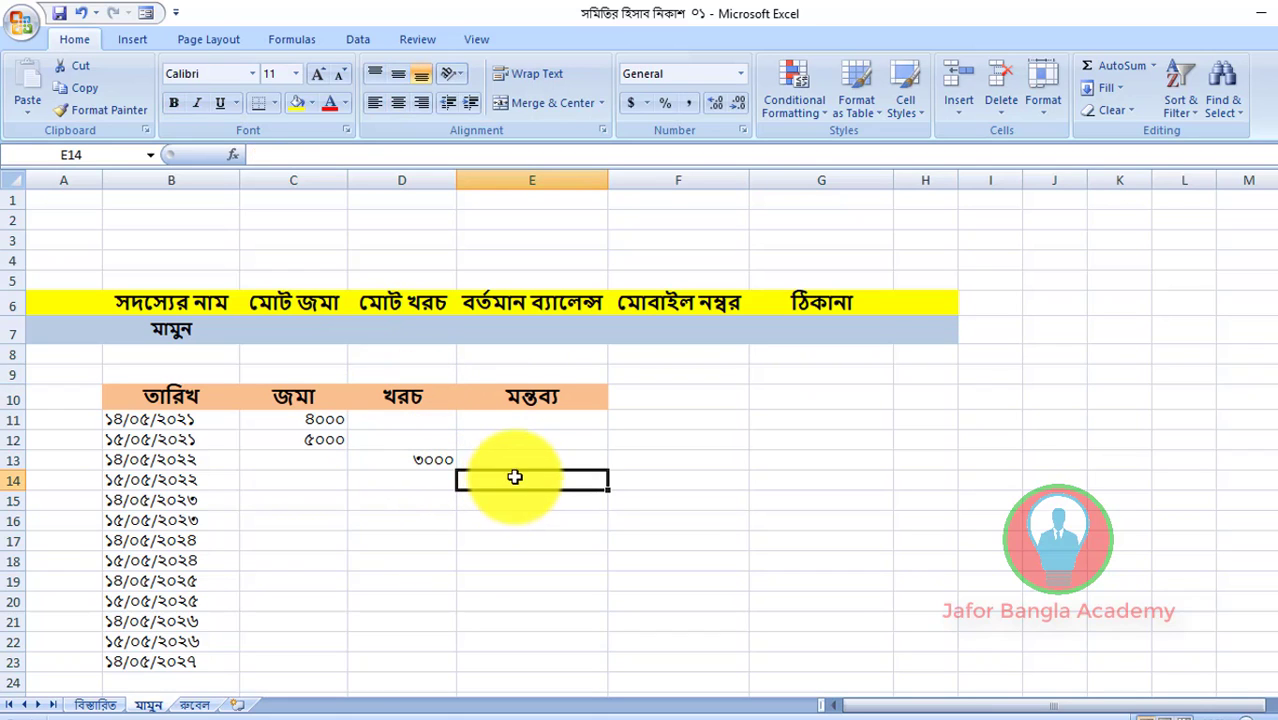
pyautogui.click(510, 459)
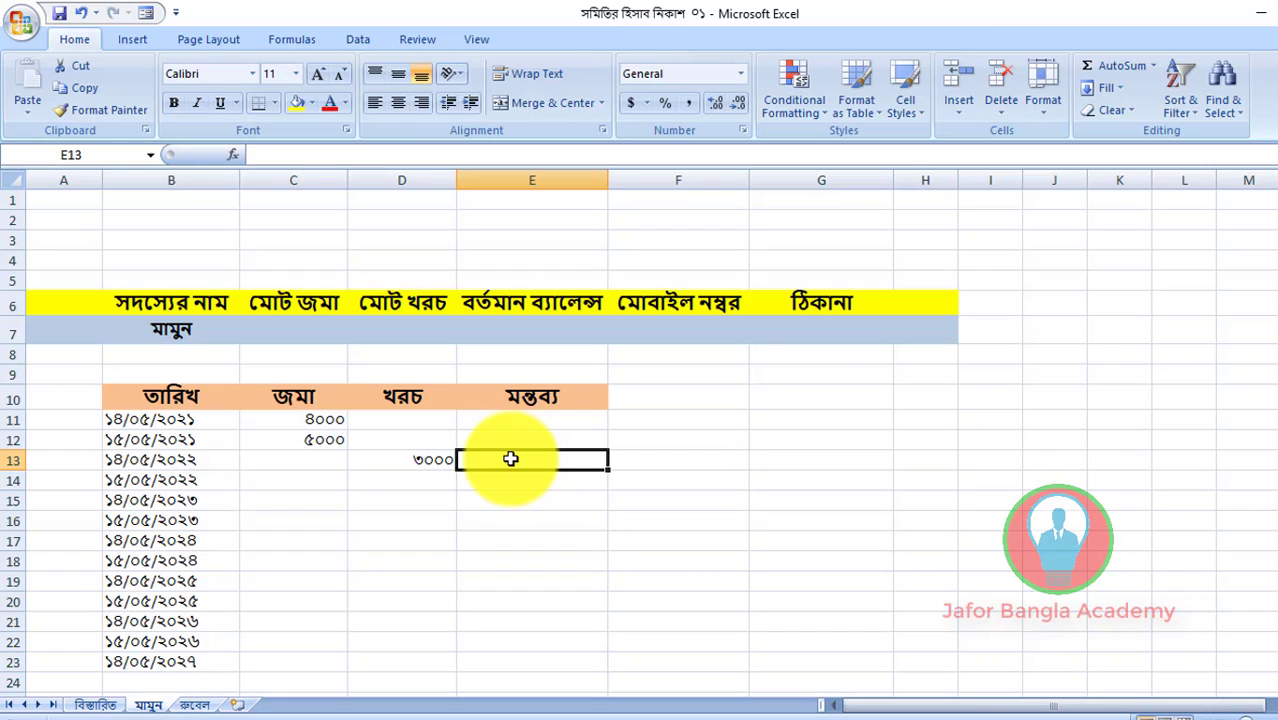
pyautogui.write('ধা')
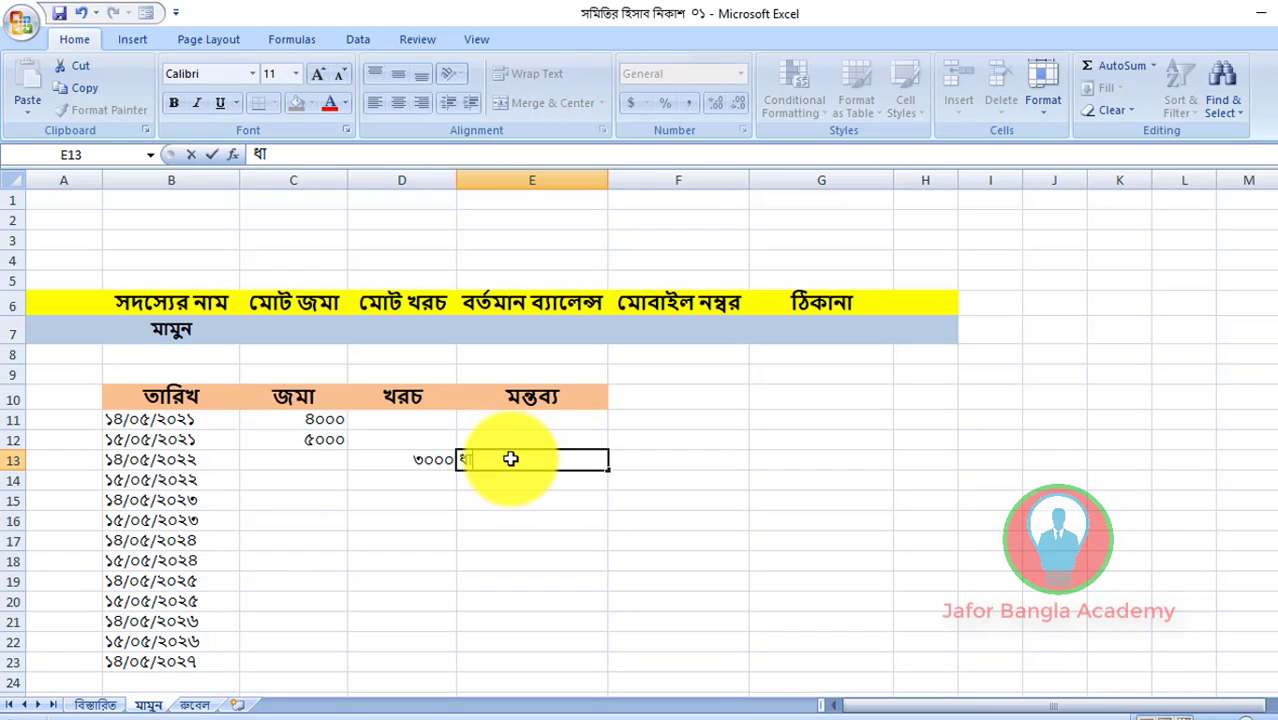
pyautogui.write('র নিয়েছে')
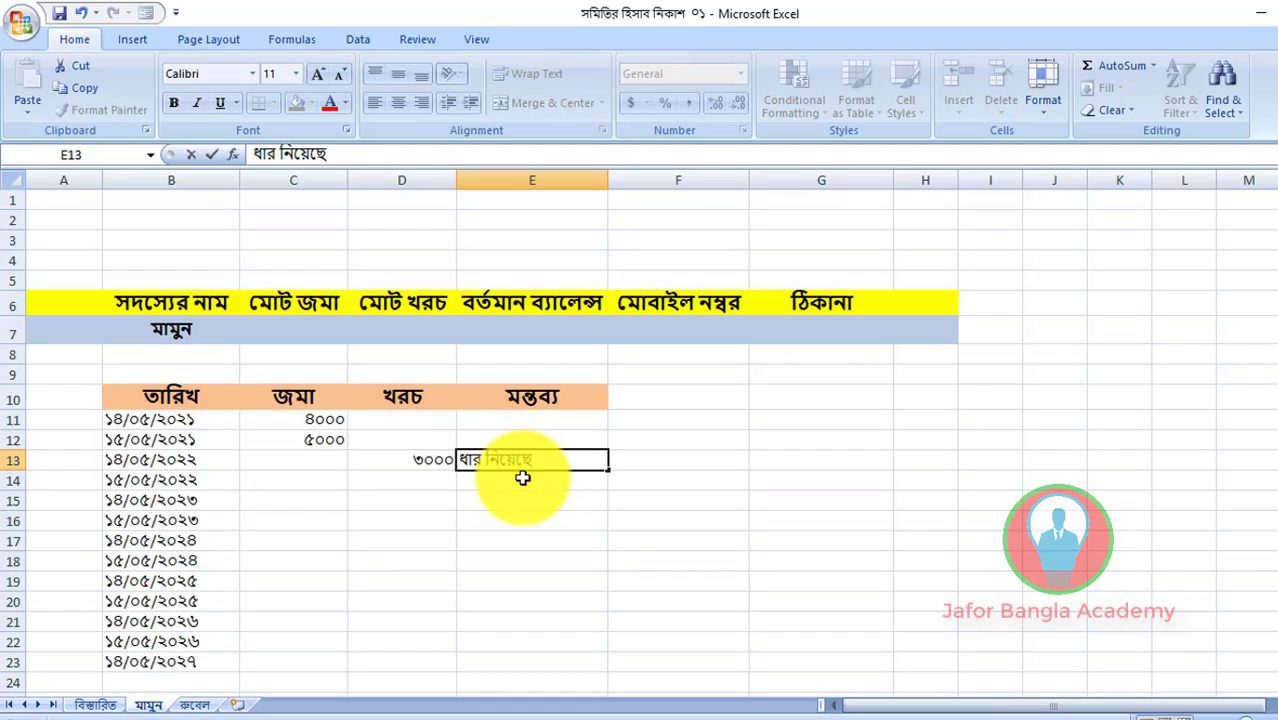
pyautogui.click(511, 485)
pyautogui.click(551, 459)
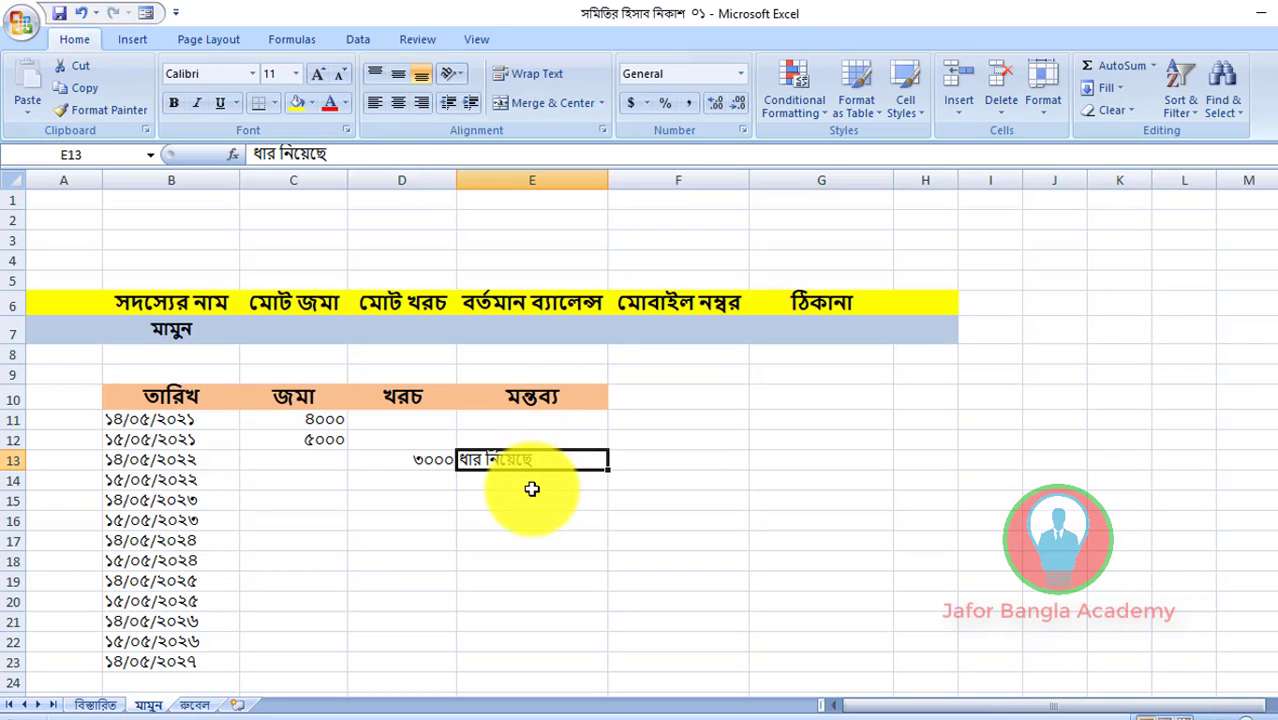
pyautogui.click(540, 480)
pyautogui.click(559, 459)
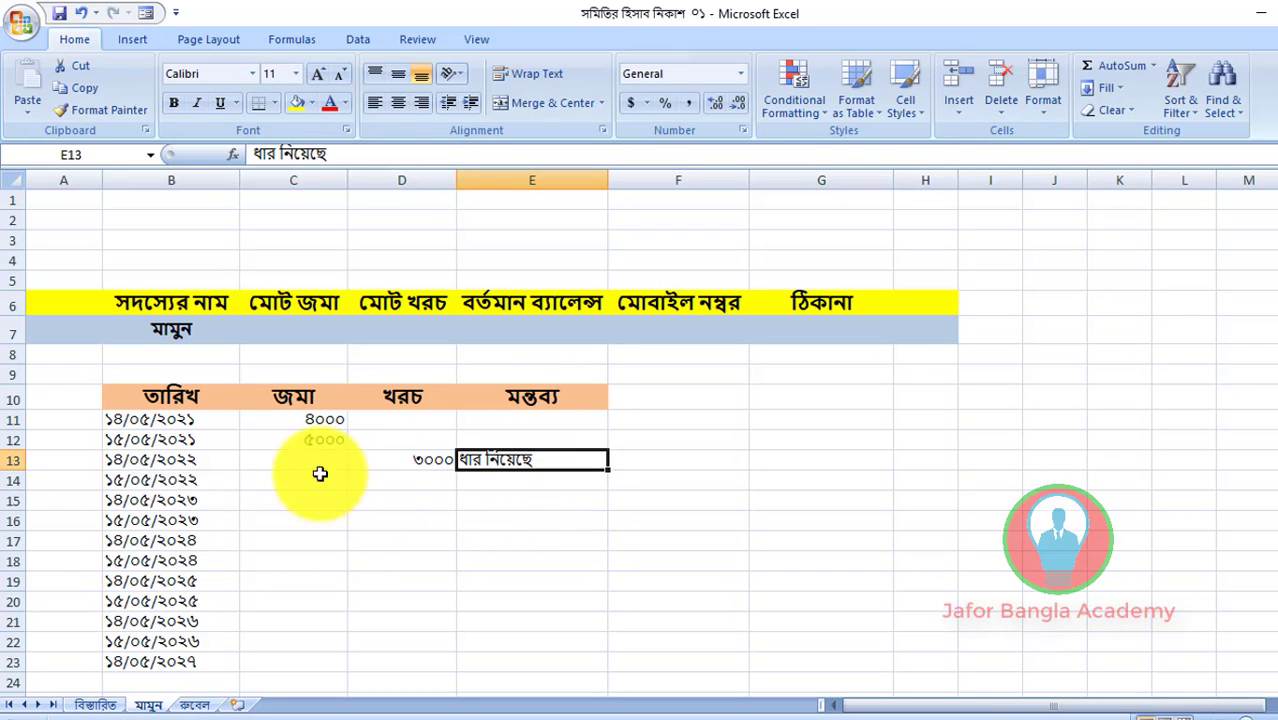
# - Review the row 13 expense entry, the জমা and খরচ columns, and the total deposit cell C7
pyautogui.click(190, 463)
pyautogui.click(290, 461)
pyautogui.click(371, 461)
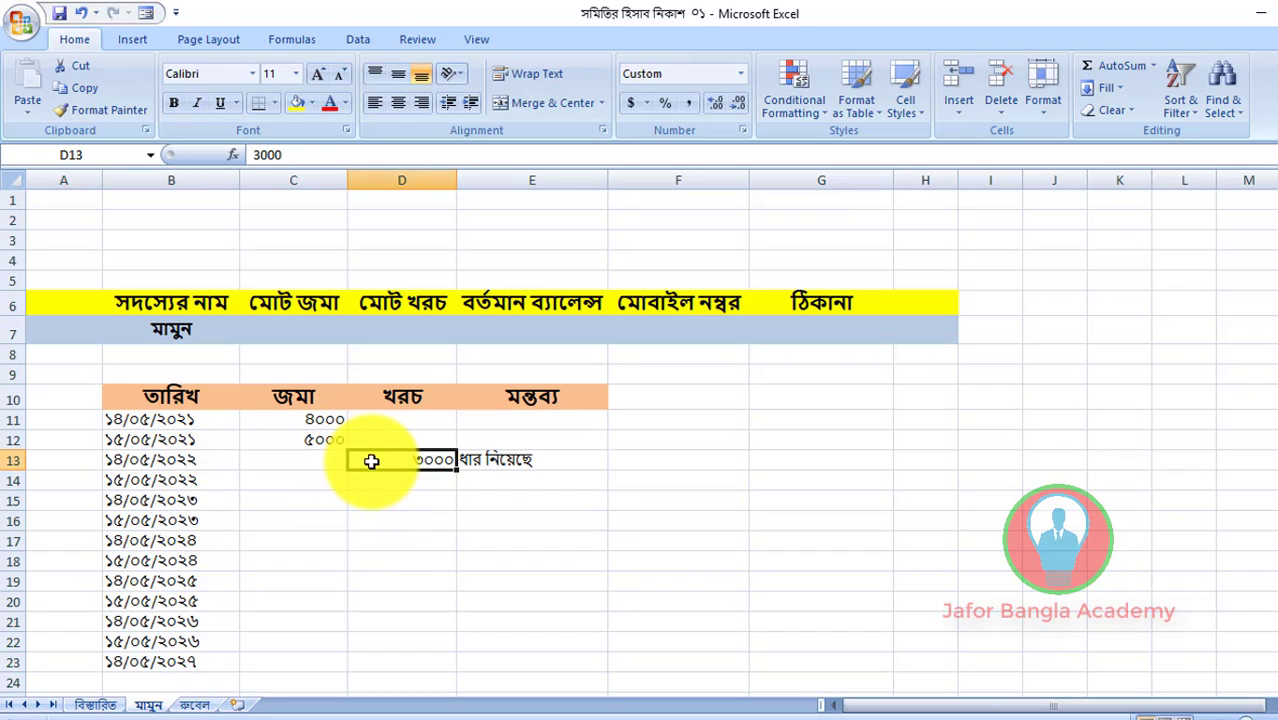
pyautogui.click(374, 495)
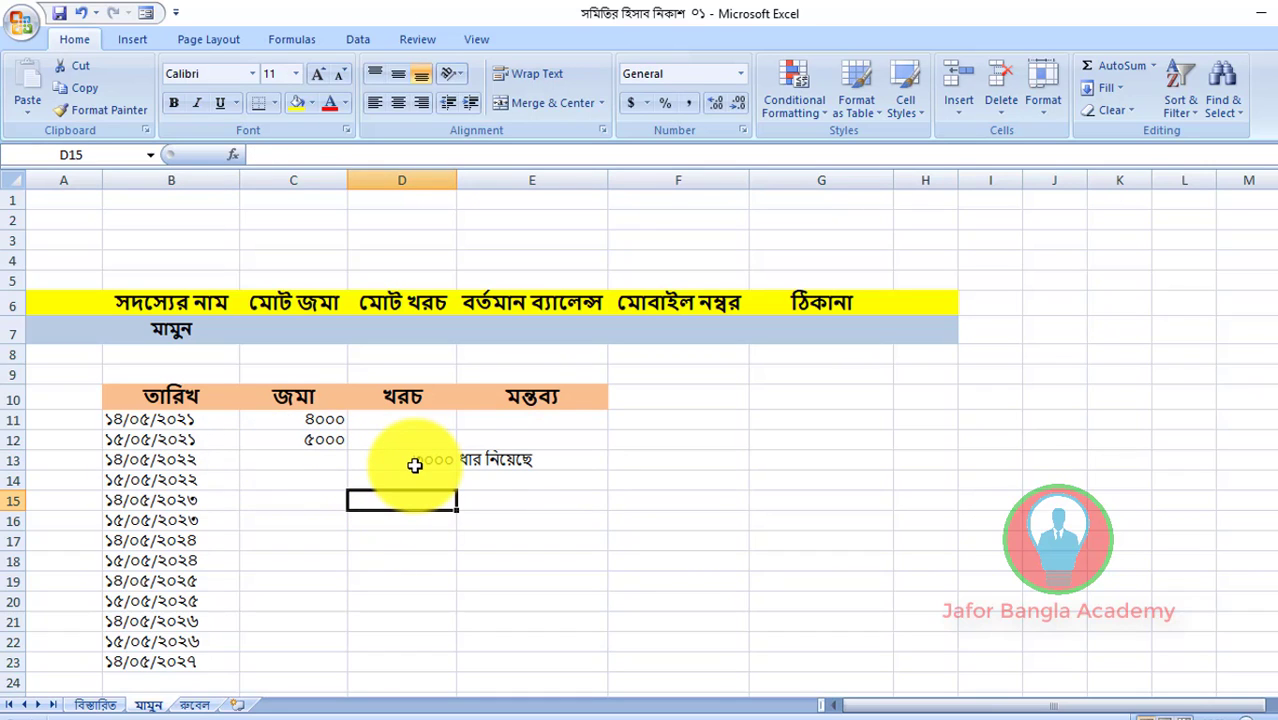
pyautogui.click(405, 400)
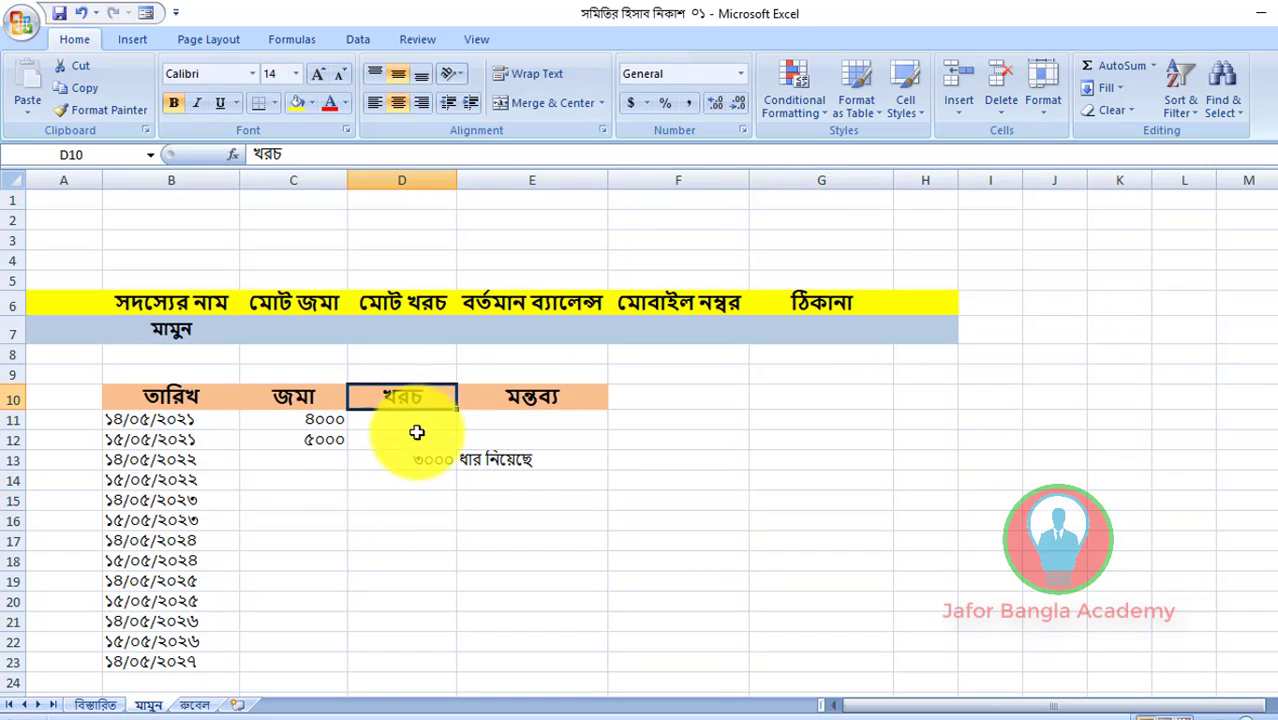
pyautogui.click(426, 465)
pyautogui.click(310, 398)
pyautogui.click(334, 440)
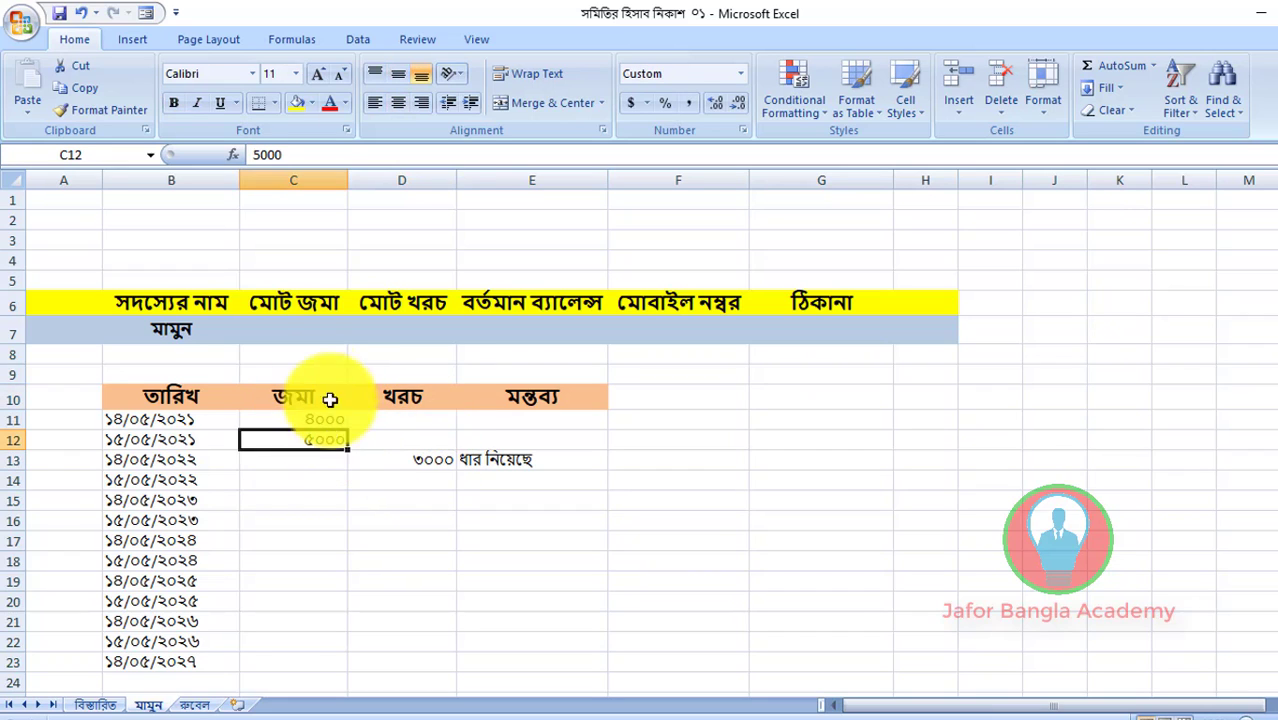
pyautogui.click(296, 321)
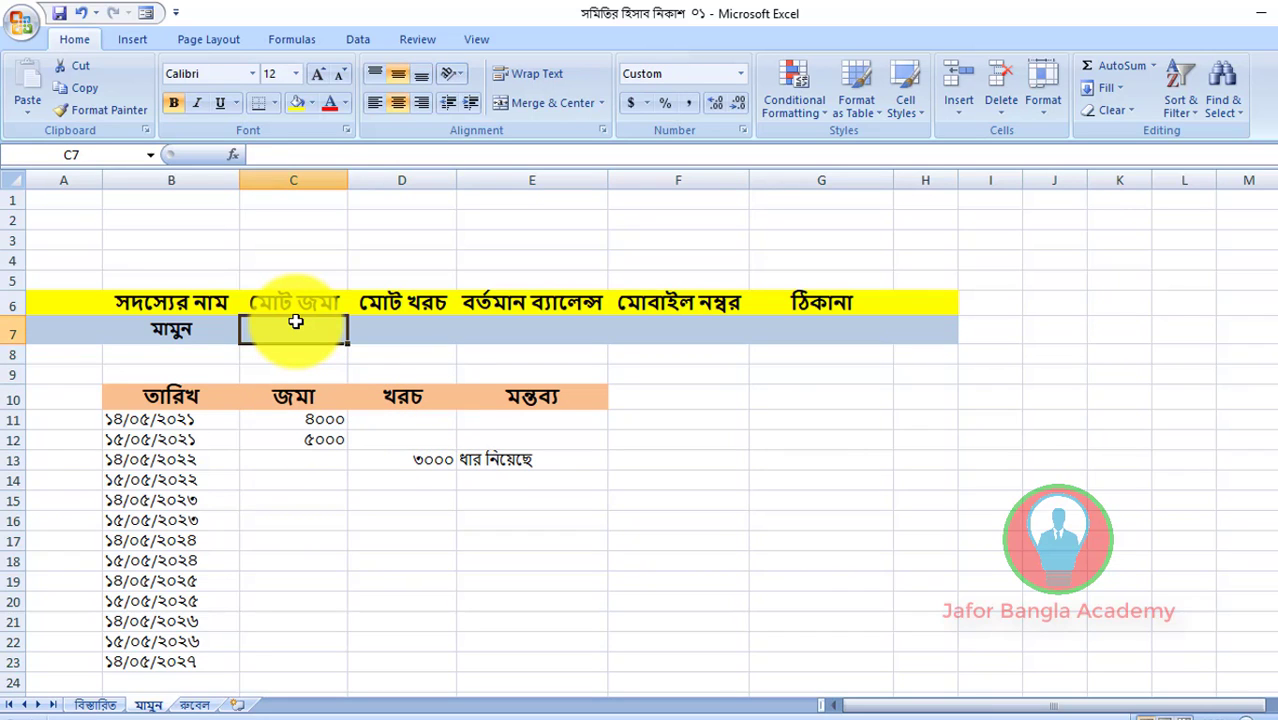
pyautogui.click(314, 440)
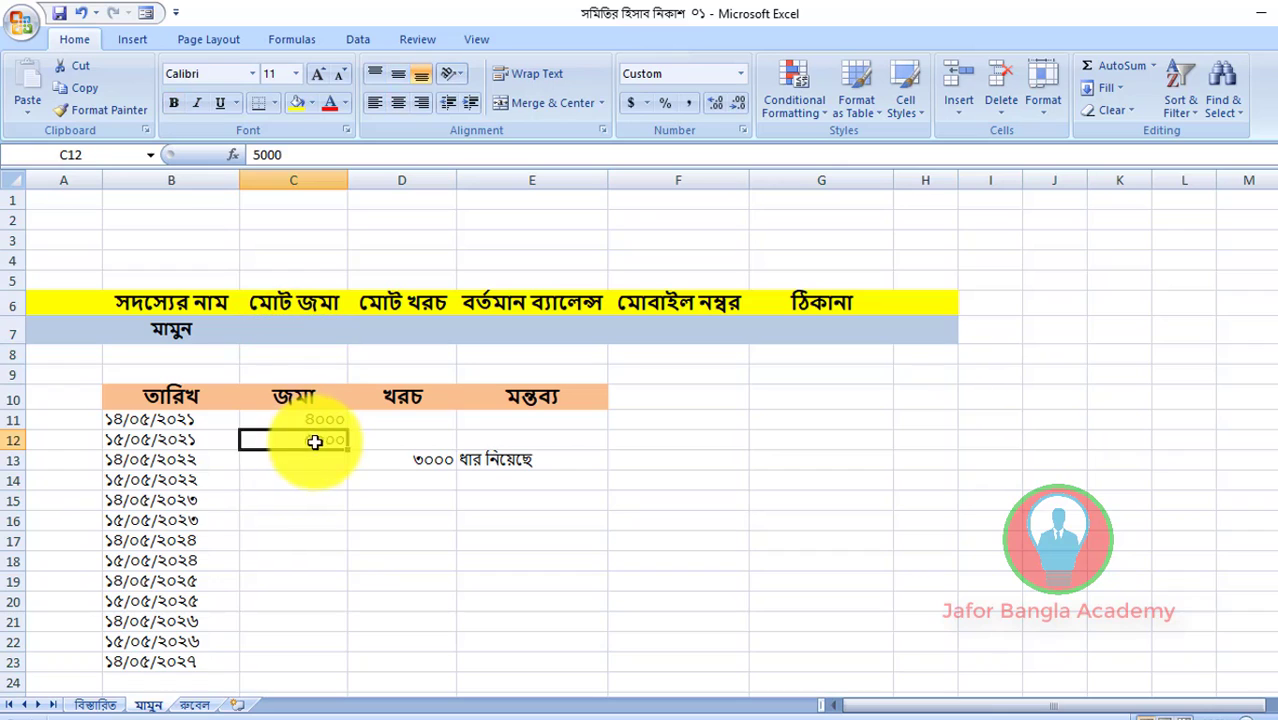
pyautogui.click(321, 478)
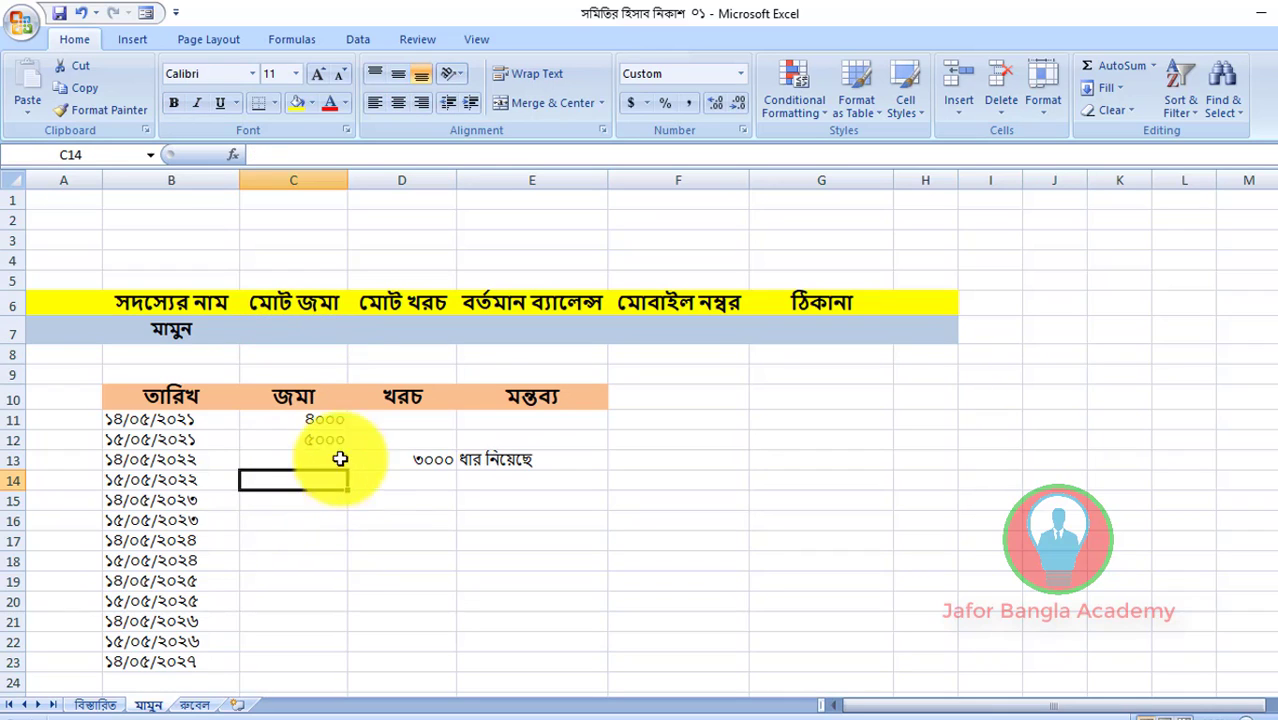
pyautogui.click(318, 330)
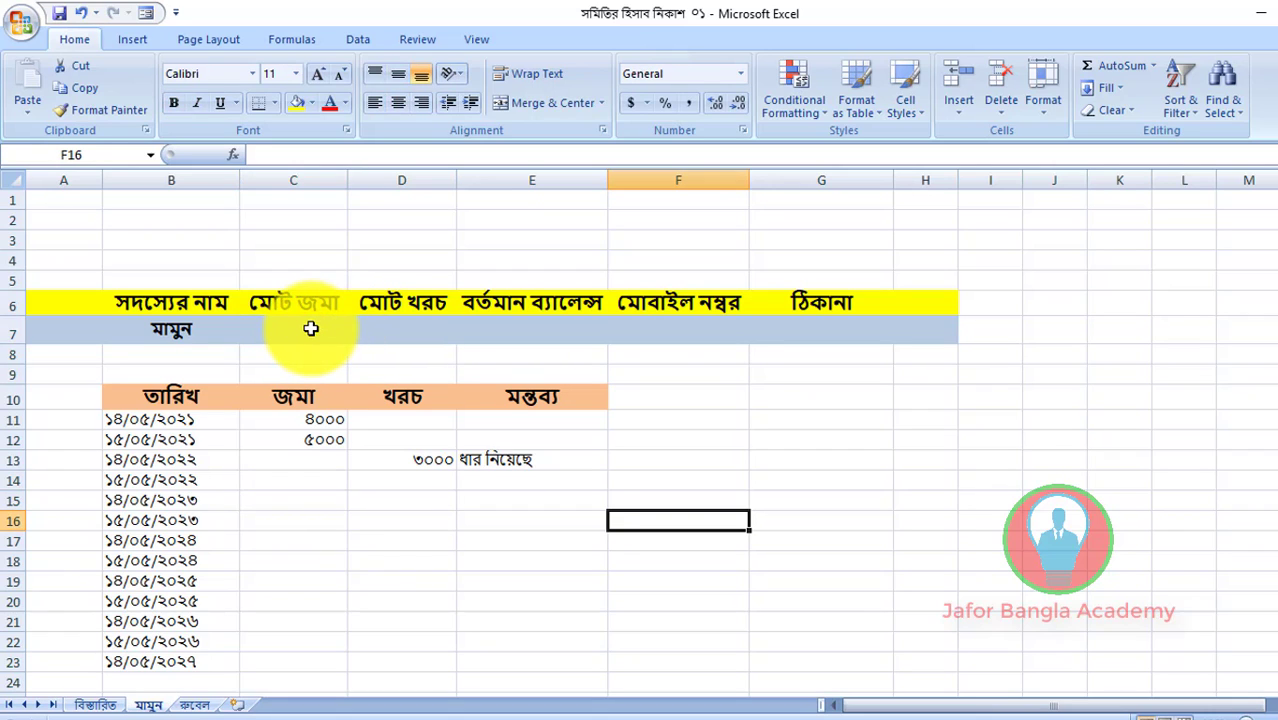
# - Enter the formula =SUM(C11:C1500) in C7 under মোট জমা to total the member's deposits
pyautogui.click(311, 329)
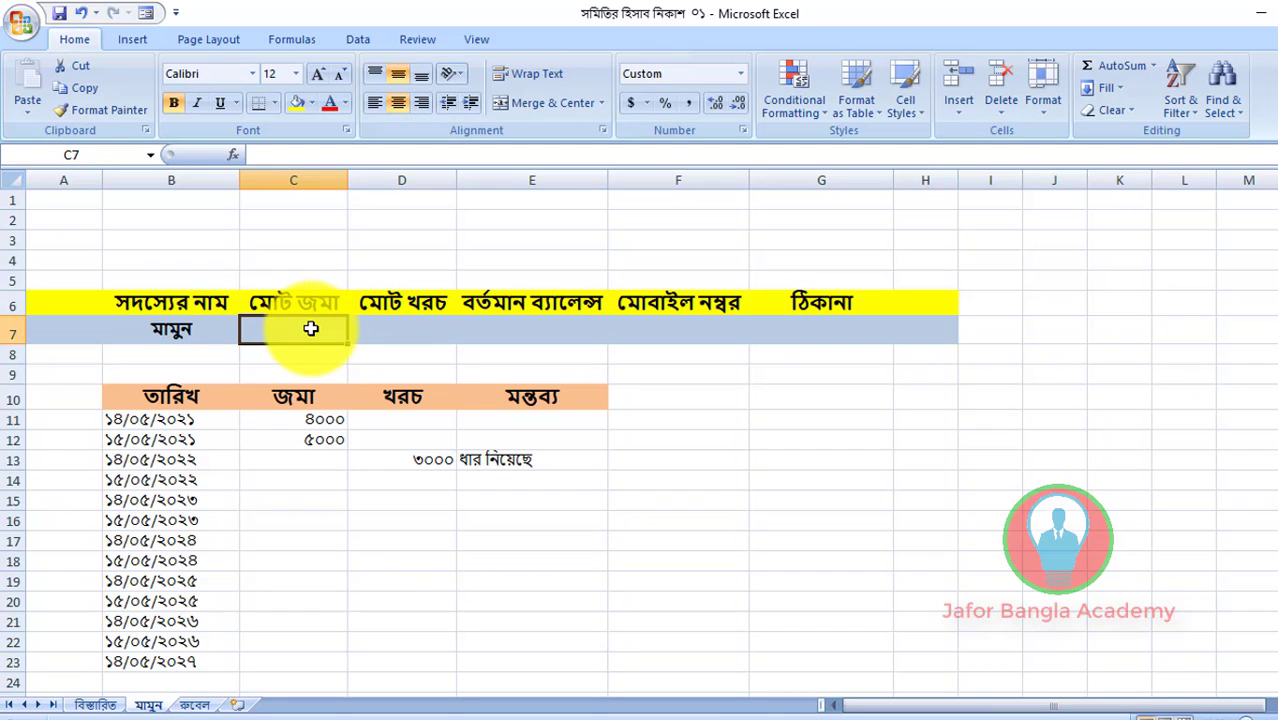
pyautogui.write('=')
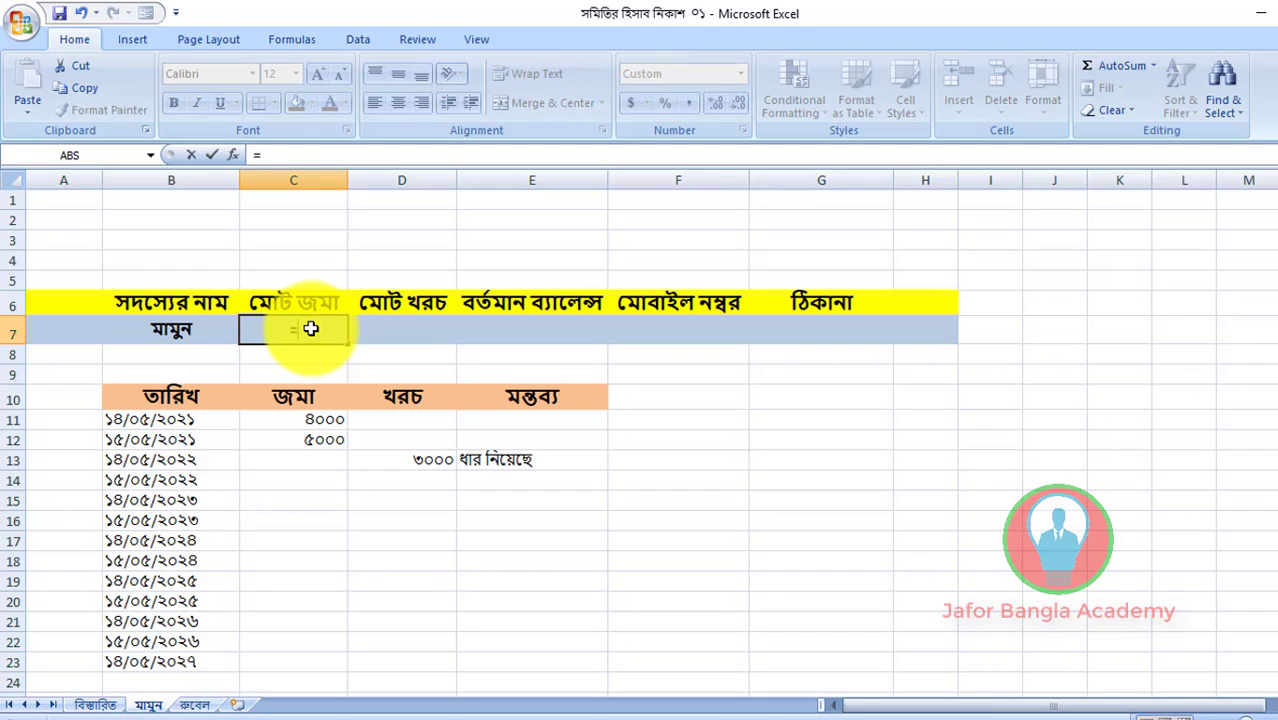
pyautogui.write('sum')
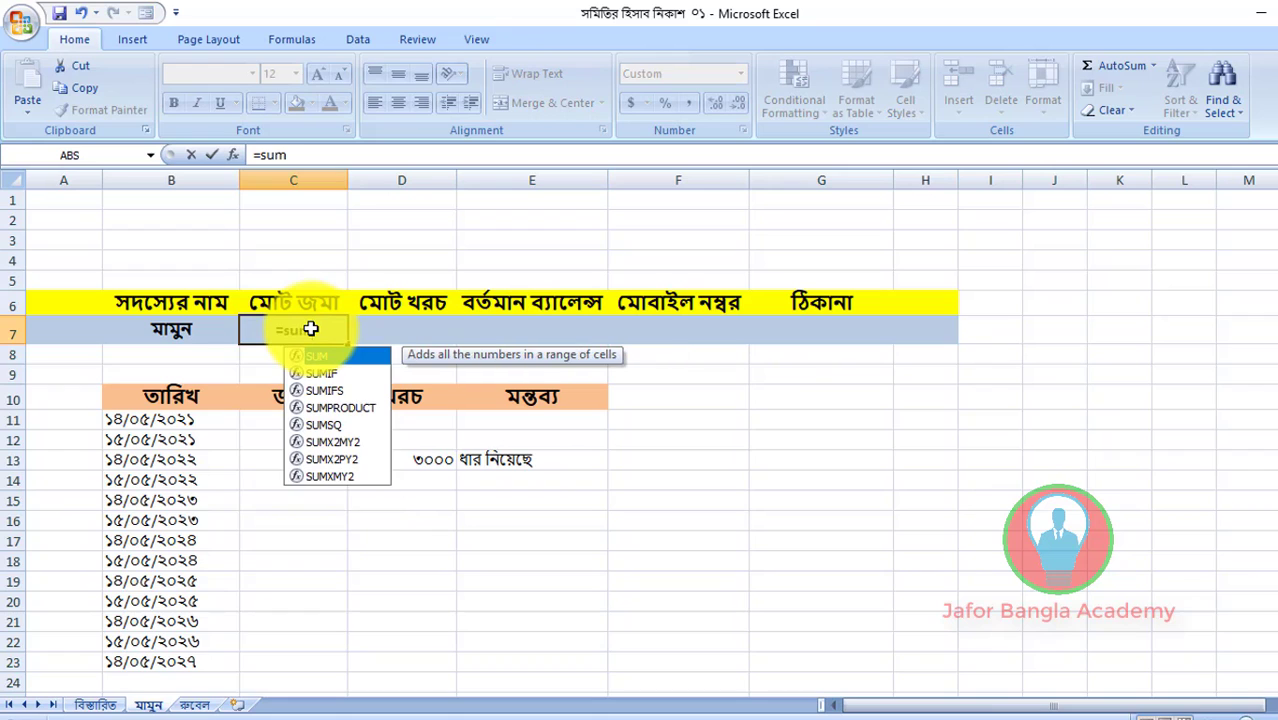
pyautogui.write('(')
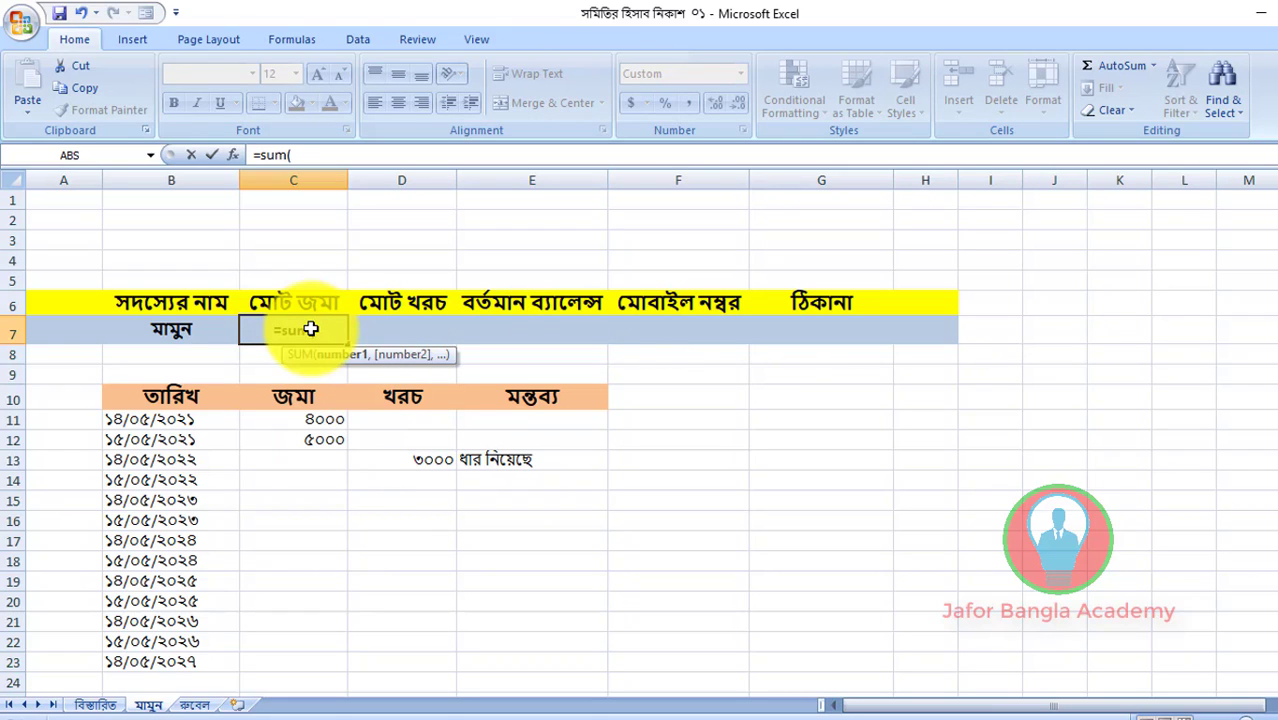
pyautogui.click(327, 424)
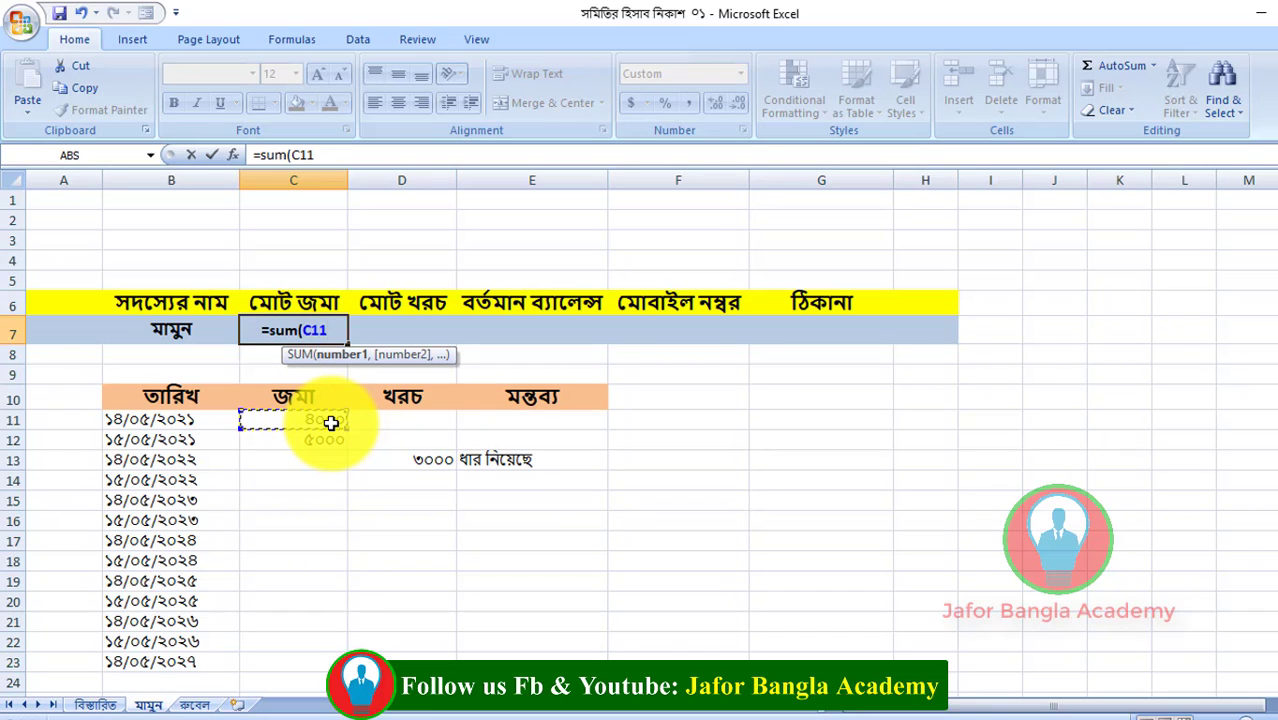
pyautogui.write(':')
pyautogui.click(331, 423)
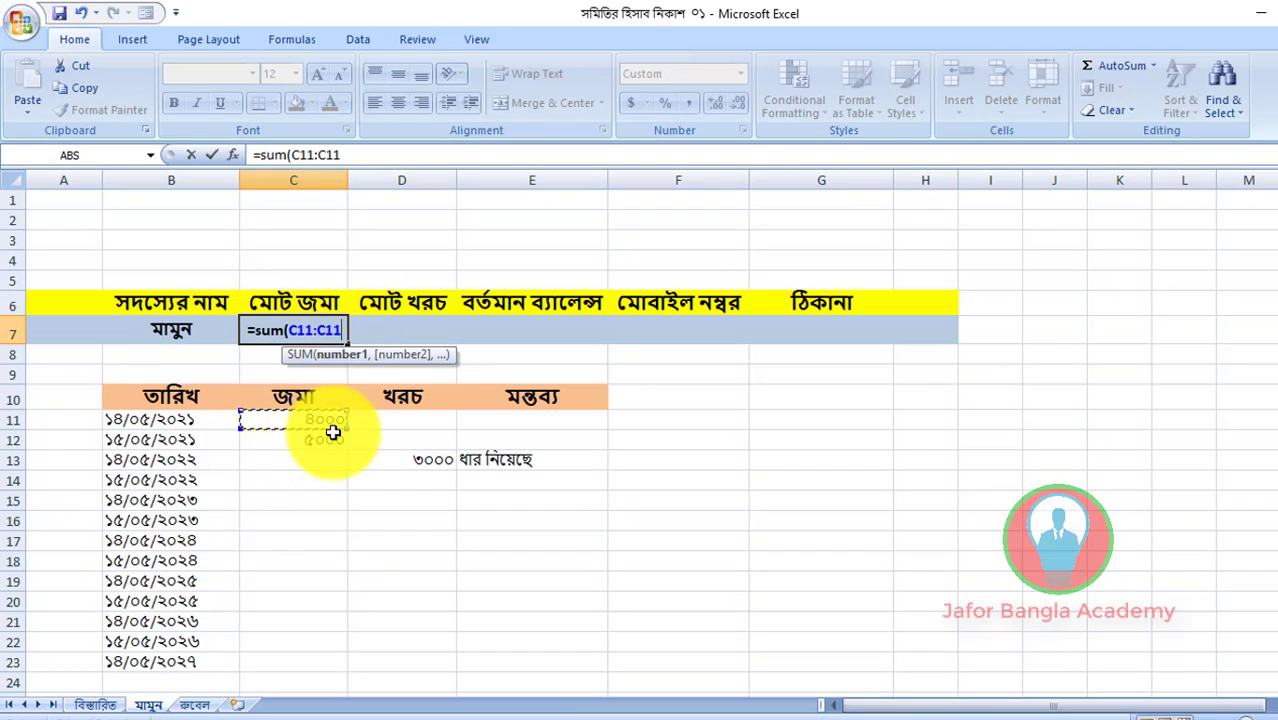
pyautogui.moveTo(347, 153); pyautogui.dragTo(326, 158)
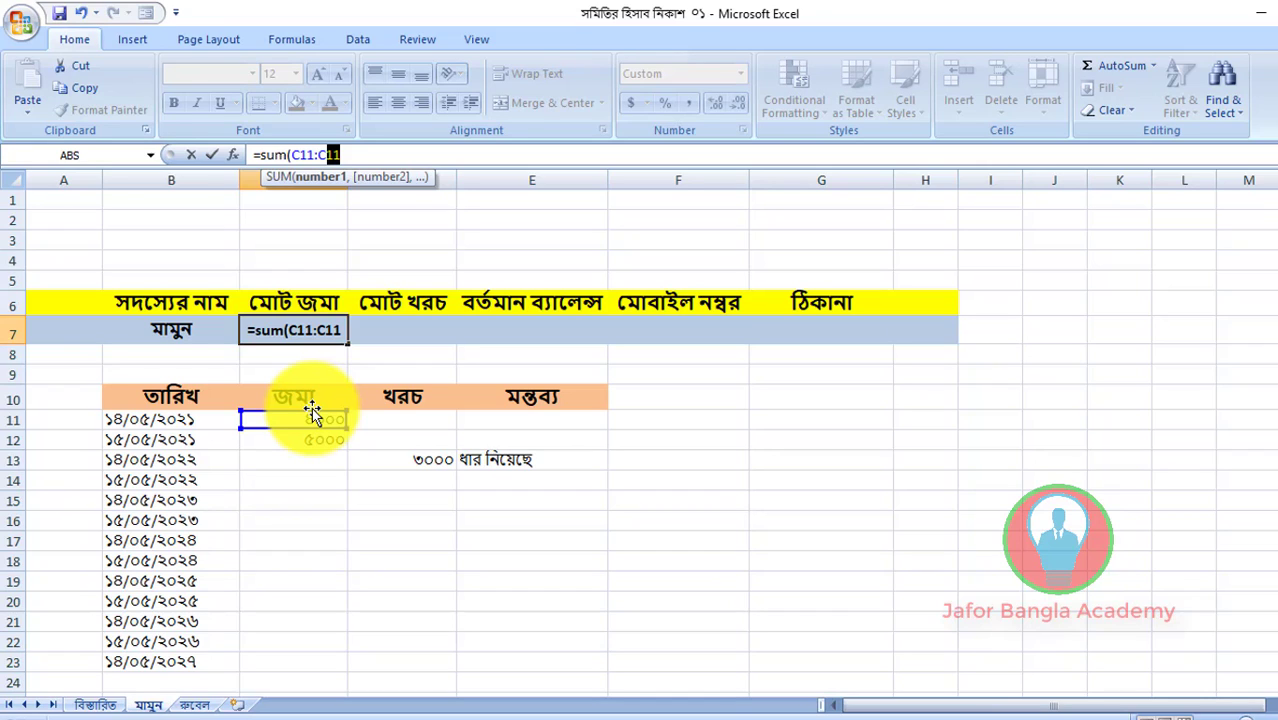
pyautogui.write('1500')
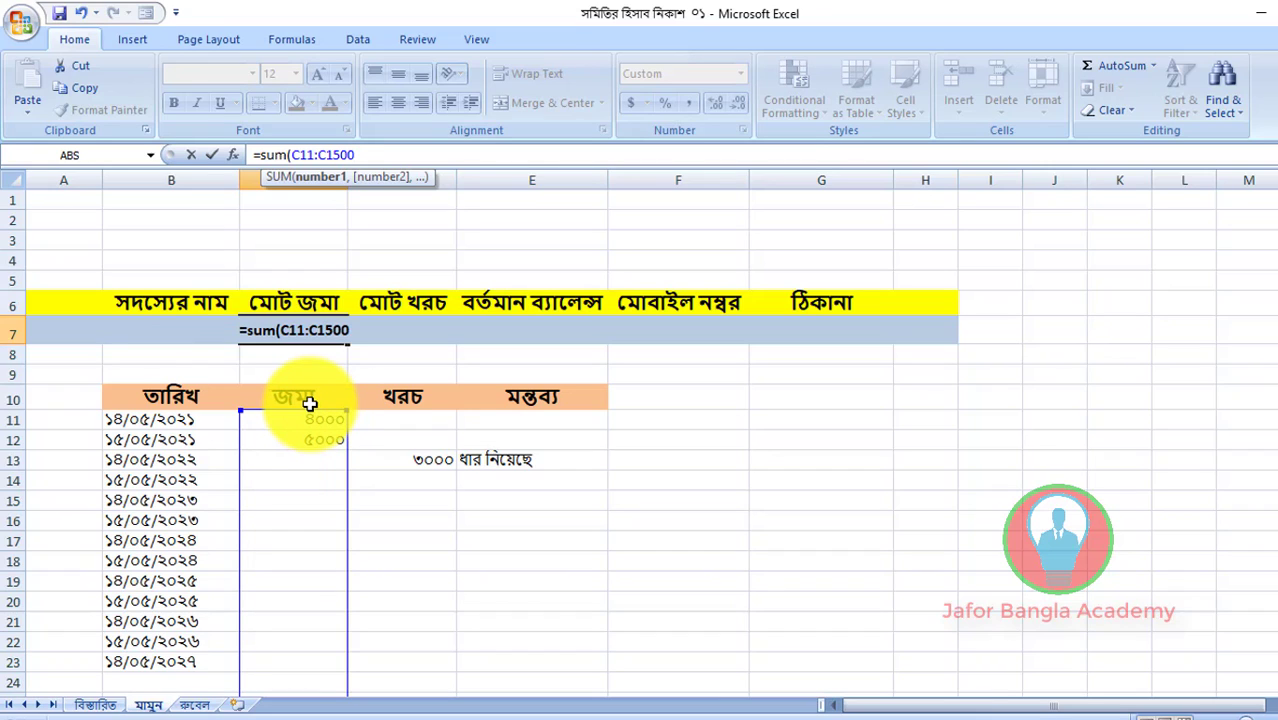
pyautogui.write(')')
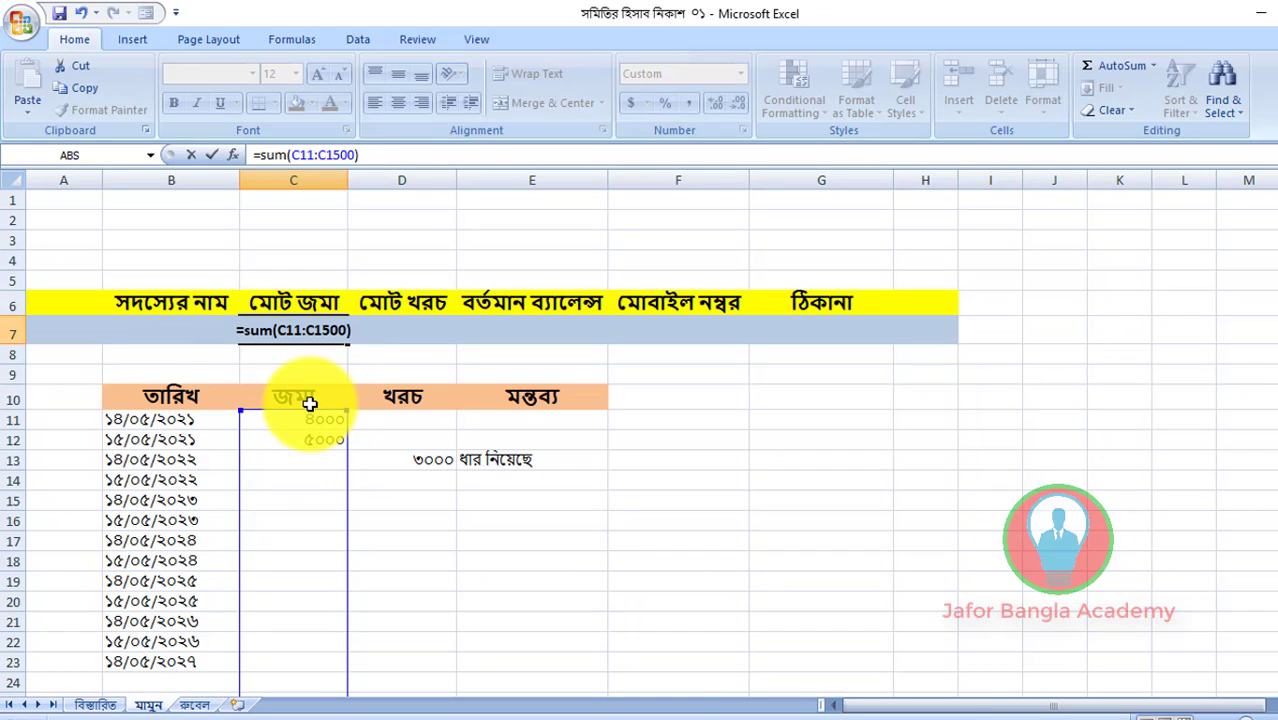
pyautogui.scroll(-4, 308, 437)
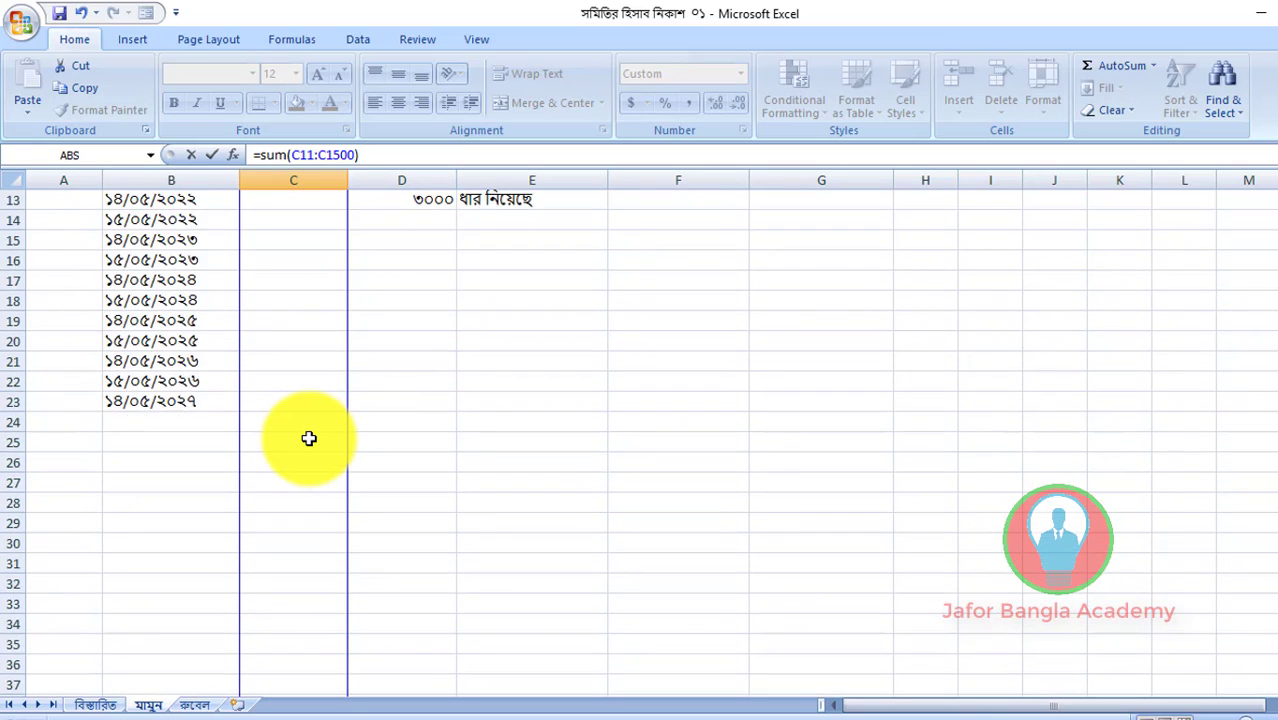
pyautogui.scroll(-20, 308, 437)
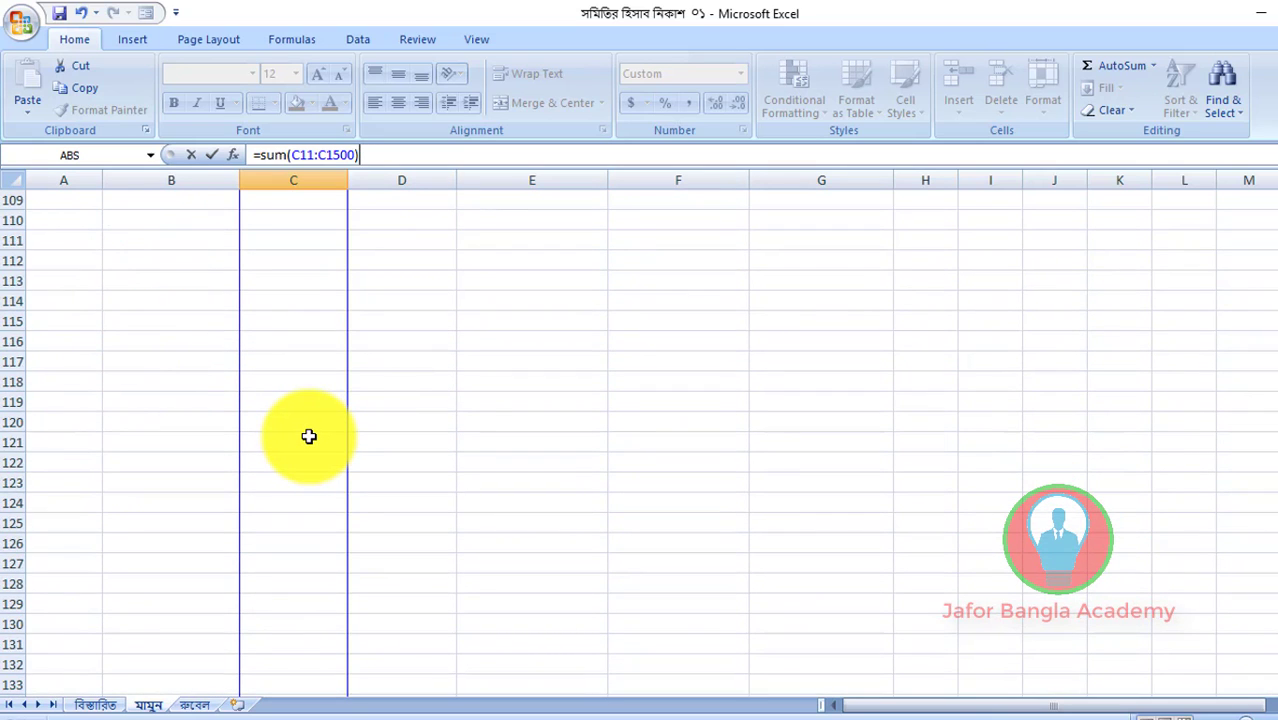
pyautogui.scroll(-10, 308, 437)
pyautogui.scroll(20, 308, 437)
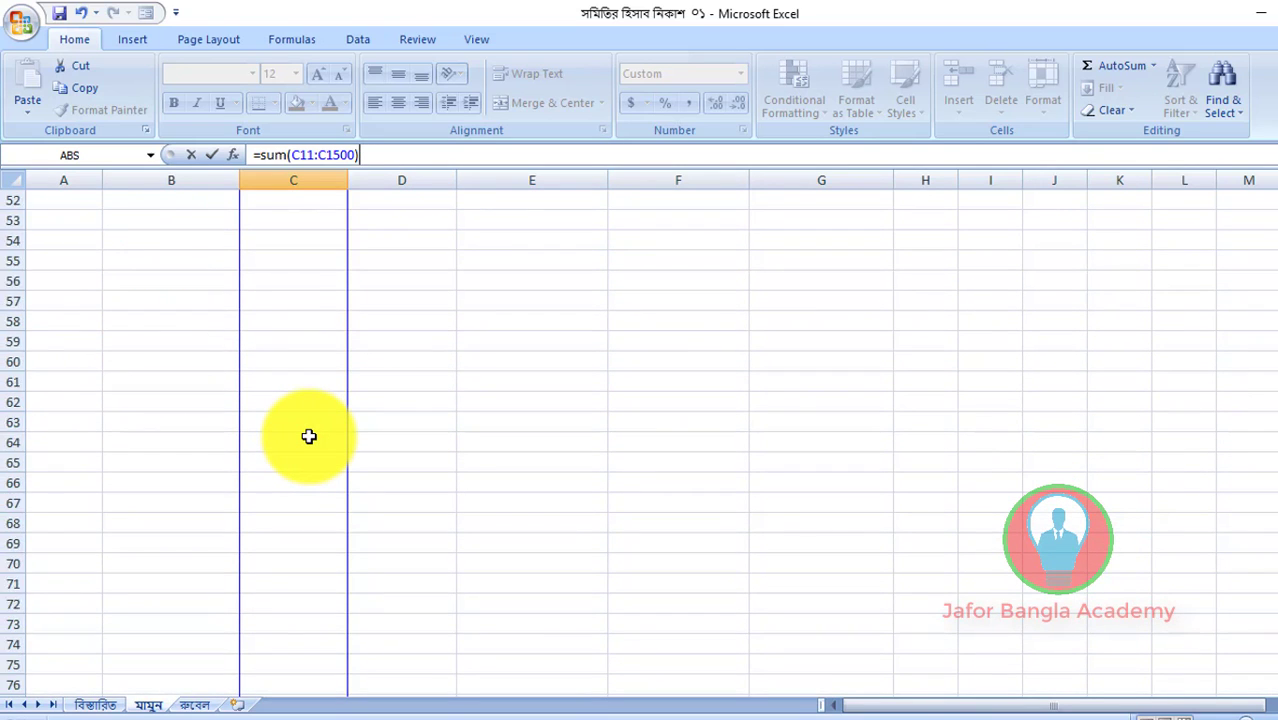
pyautogui.scroll(17, 308, 437)
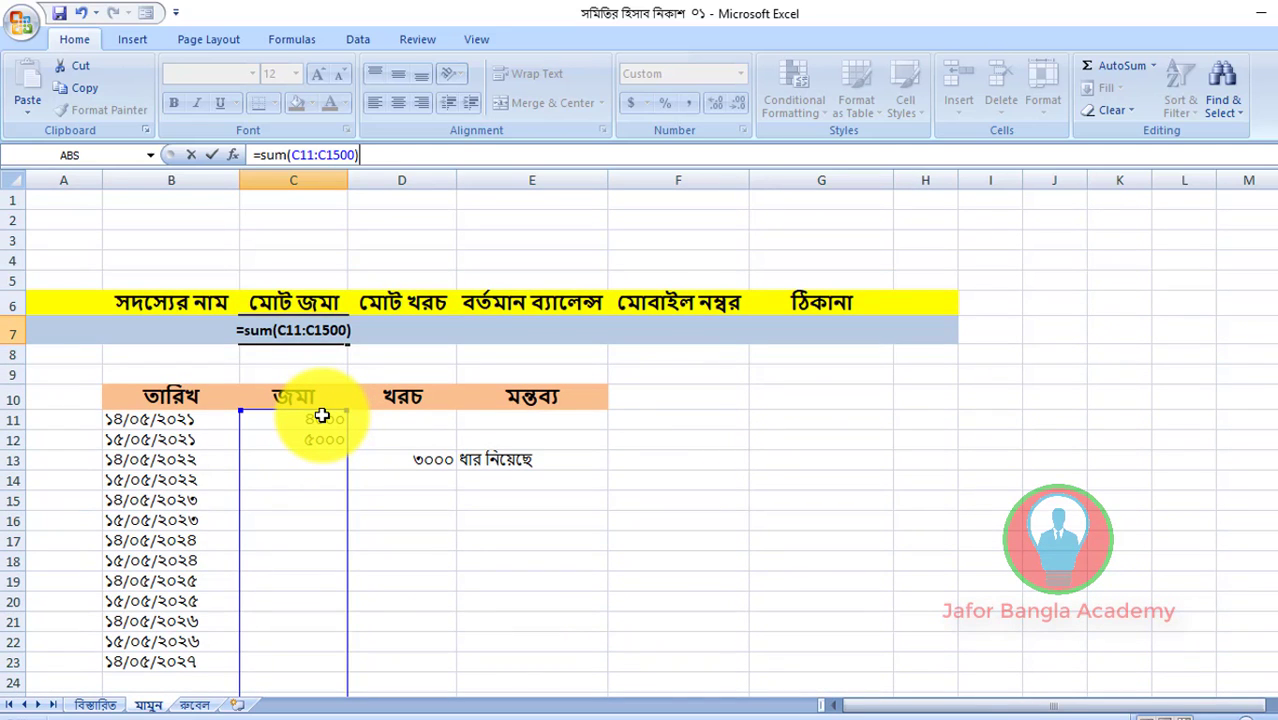
pyautogui.press('Return')
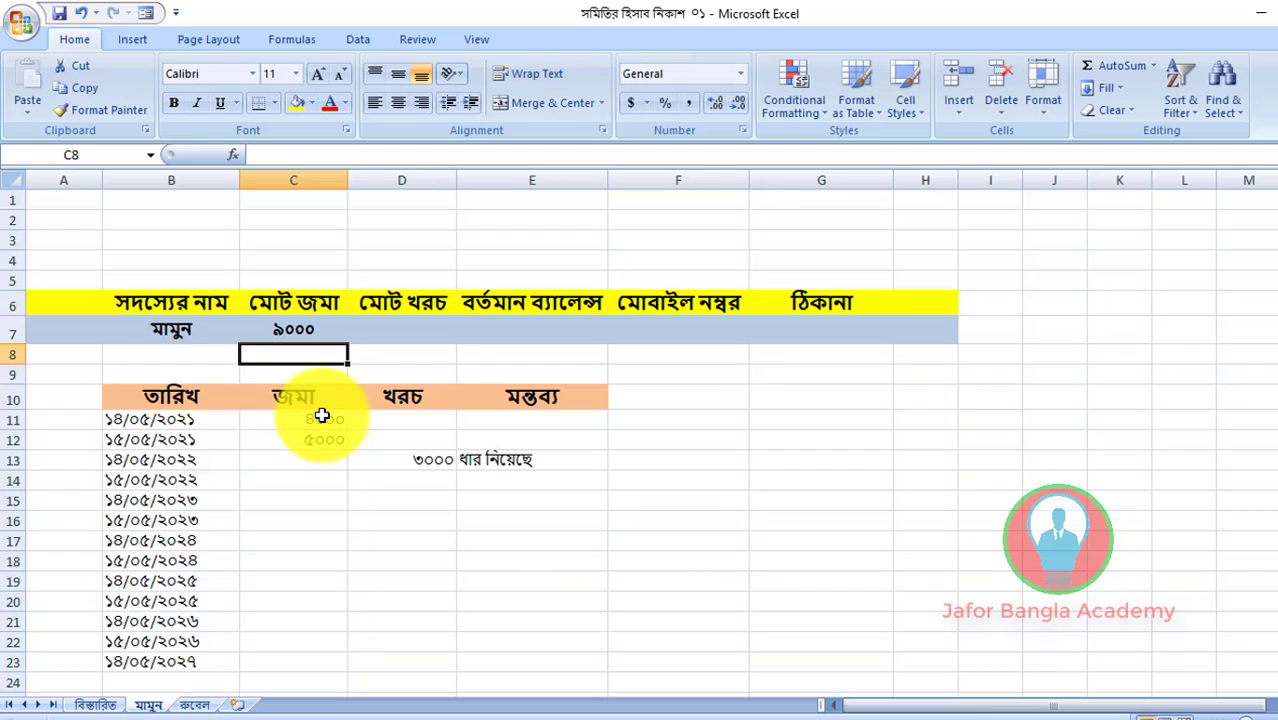
# - Check the total deposit in C7 against the জমা entries in C11 and C12
pyautogui.click(330, 438)
pyautogui.click(340, 420)
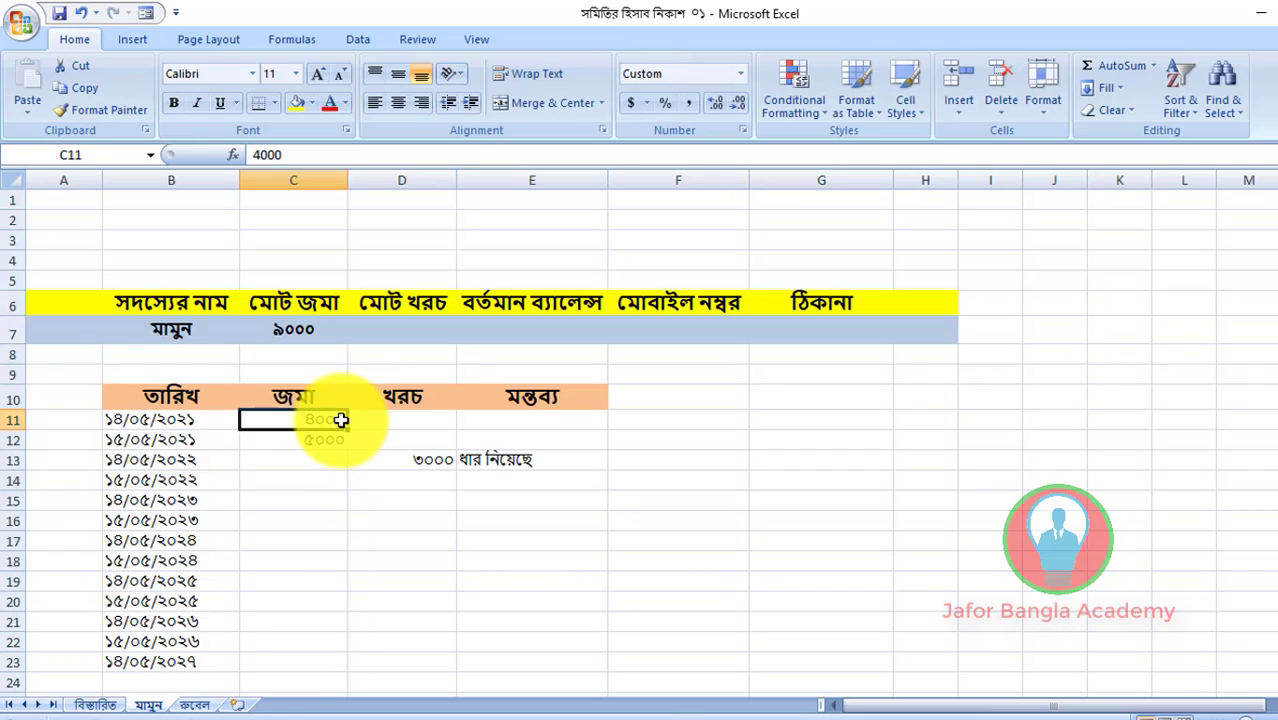
pyautogui.click(319, 437)
pyautogui.click(358, 431)
pyautogui.click(326, 328)
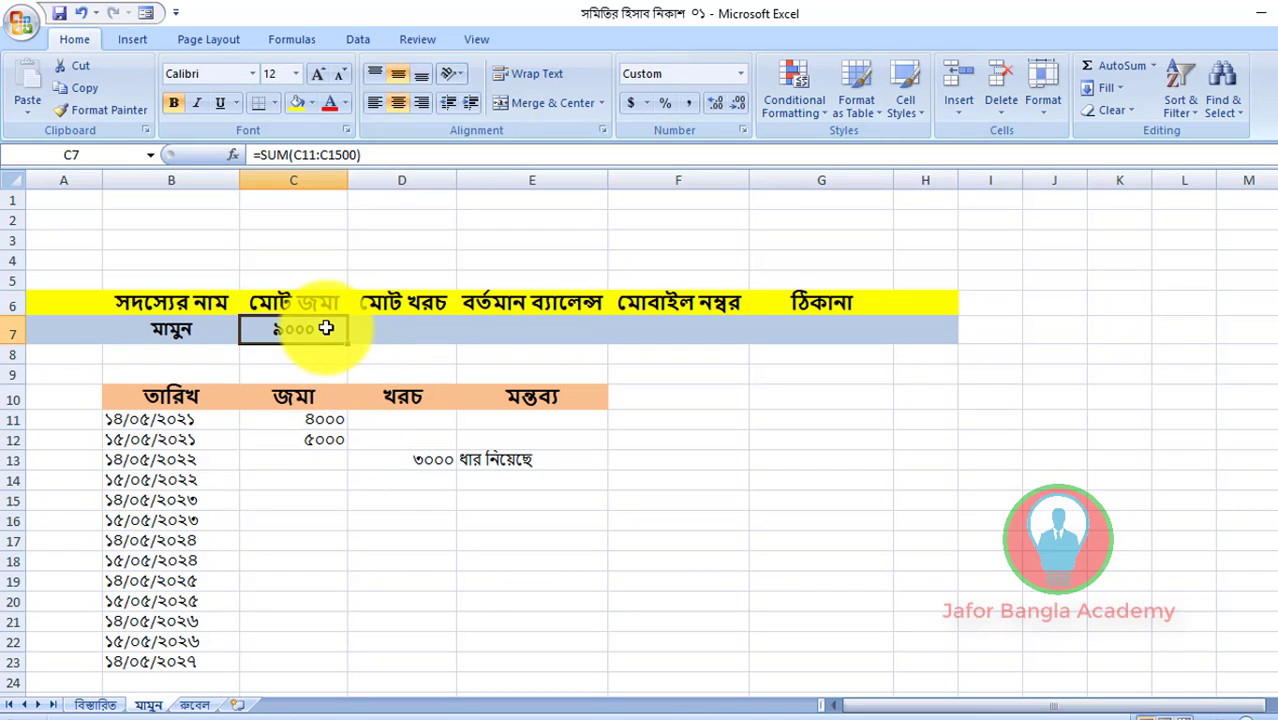
pyautogui.click(319, 424)
pyautogui.click(320, 441)
pyautogui.click(312, 333)
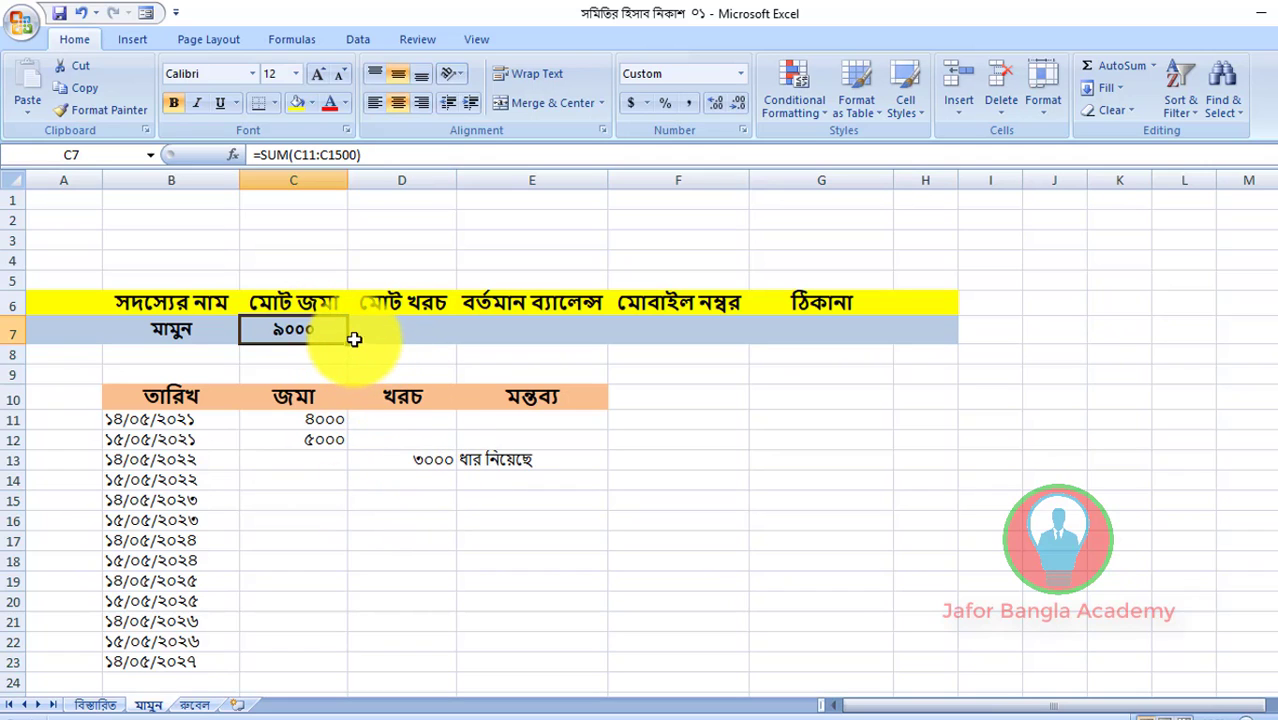
# - Fill the SUM formula from C7 across to D7 under মোট খরচ and check it against the খরচ entries
pyautogui.click(428, 338)
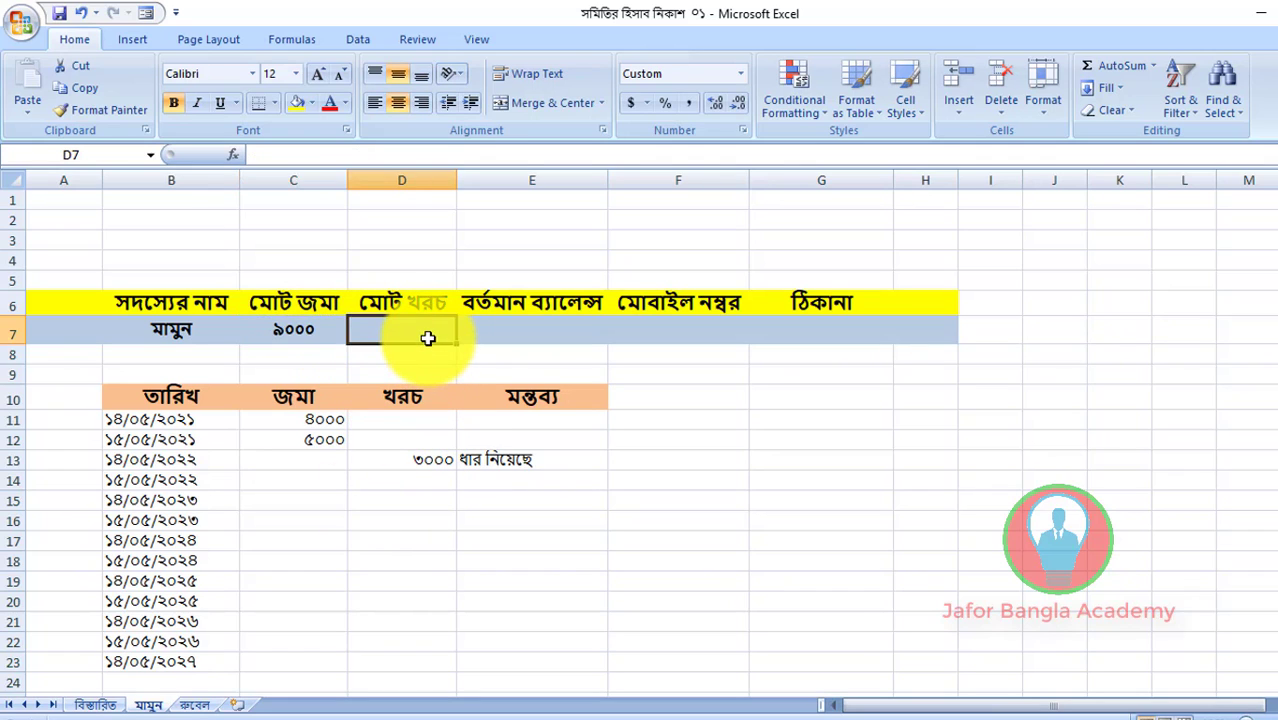
pyautogui.click(316, 335)
pyautogui.click(389, 333)
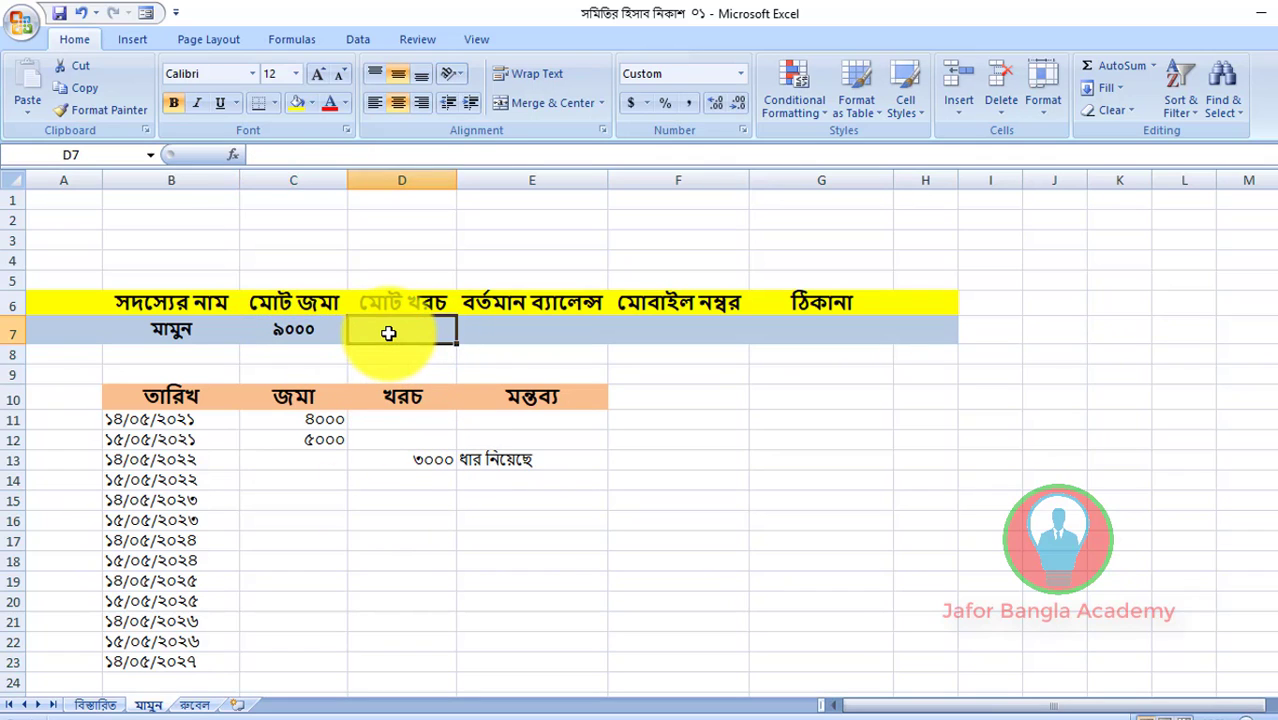
pyautogui.click(310, 331)
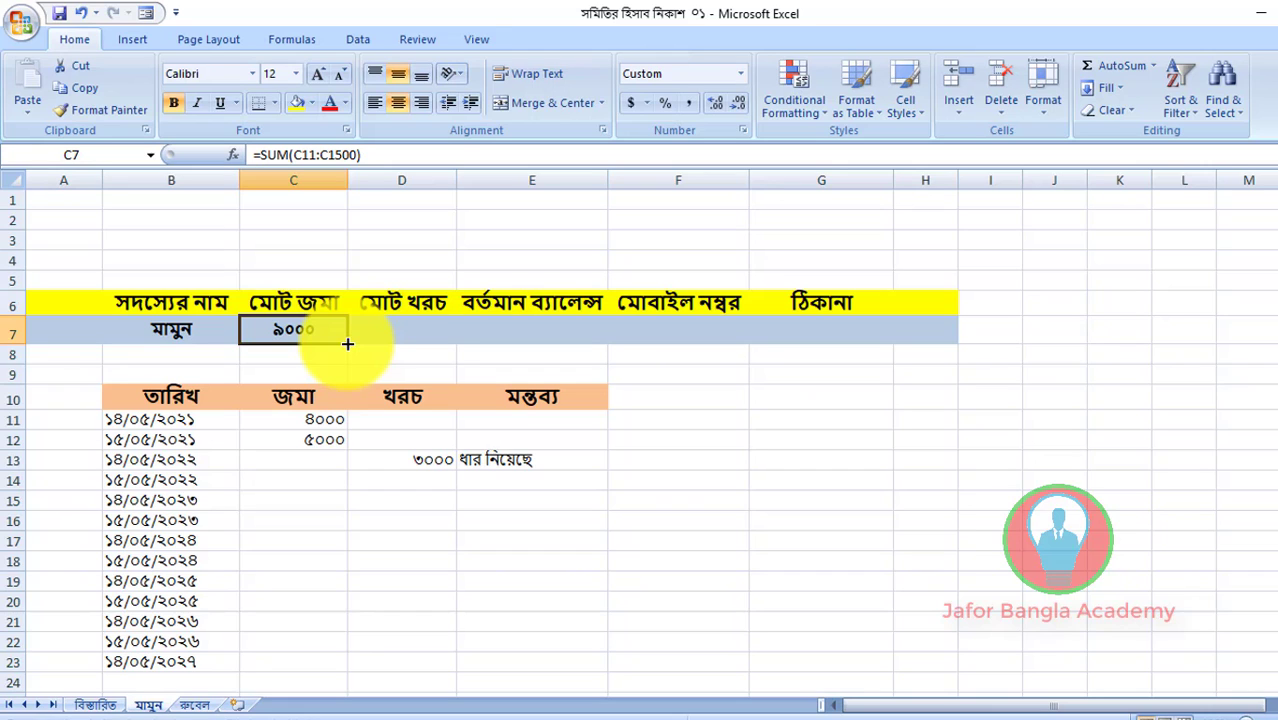
pyautogui.moveTo(347, 343); pyautogui.dragTo(435, 345)
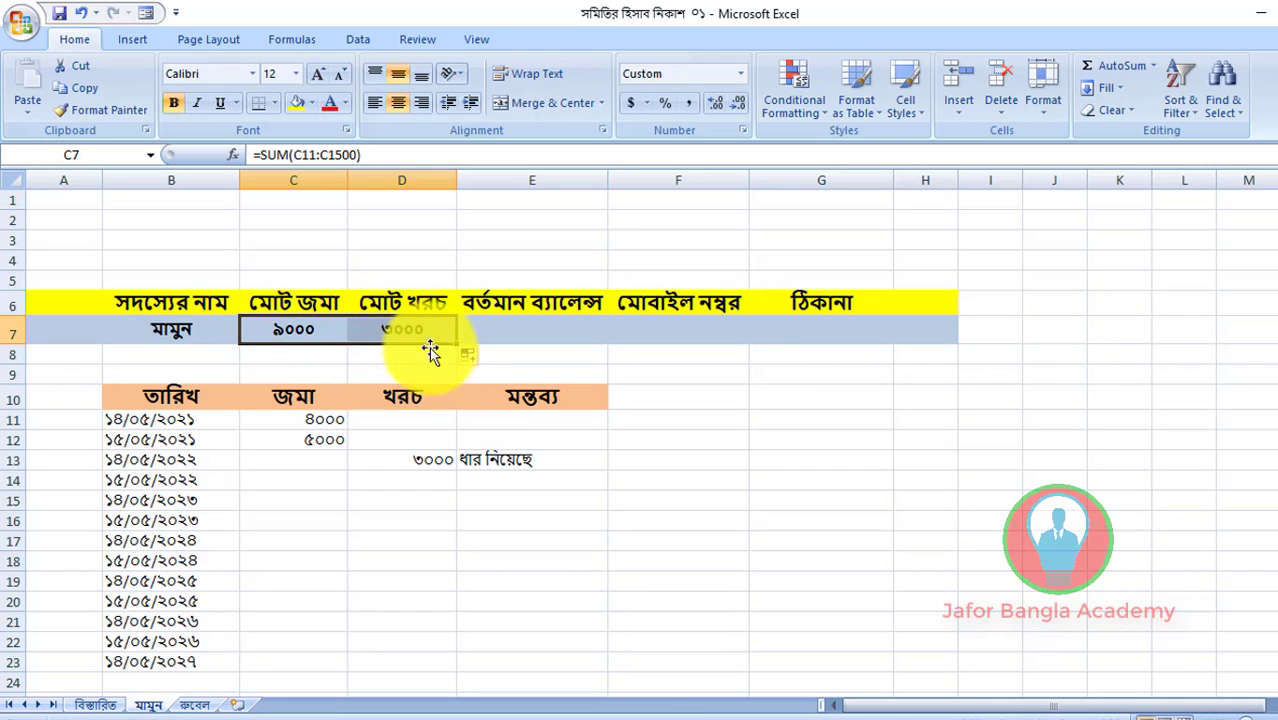
pyautogui.click(422, 438)
pyautogui.click(422, 484)
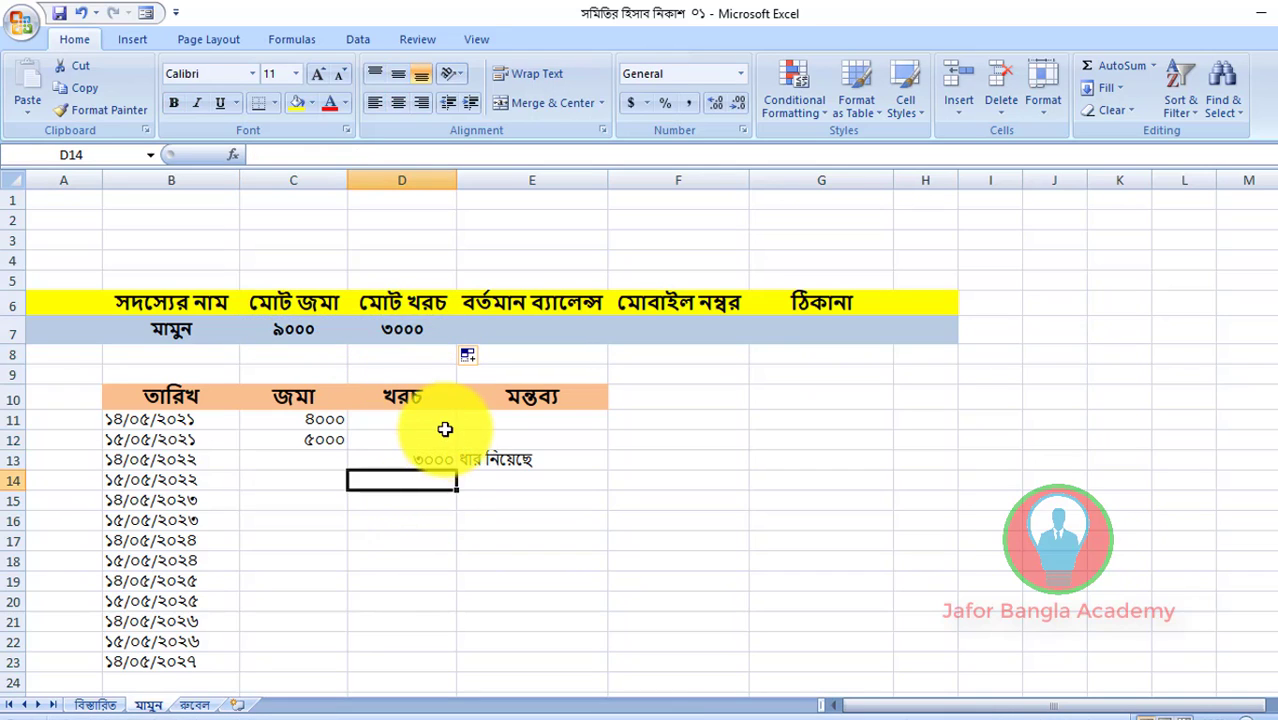
pyautogui.click(439, 456)
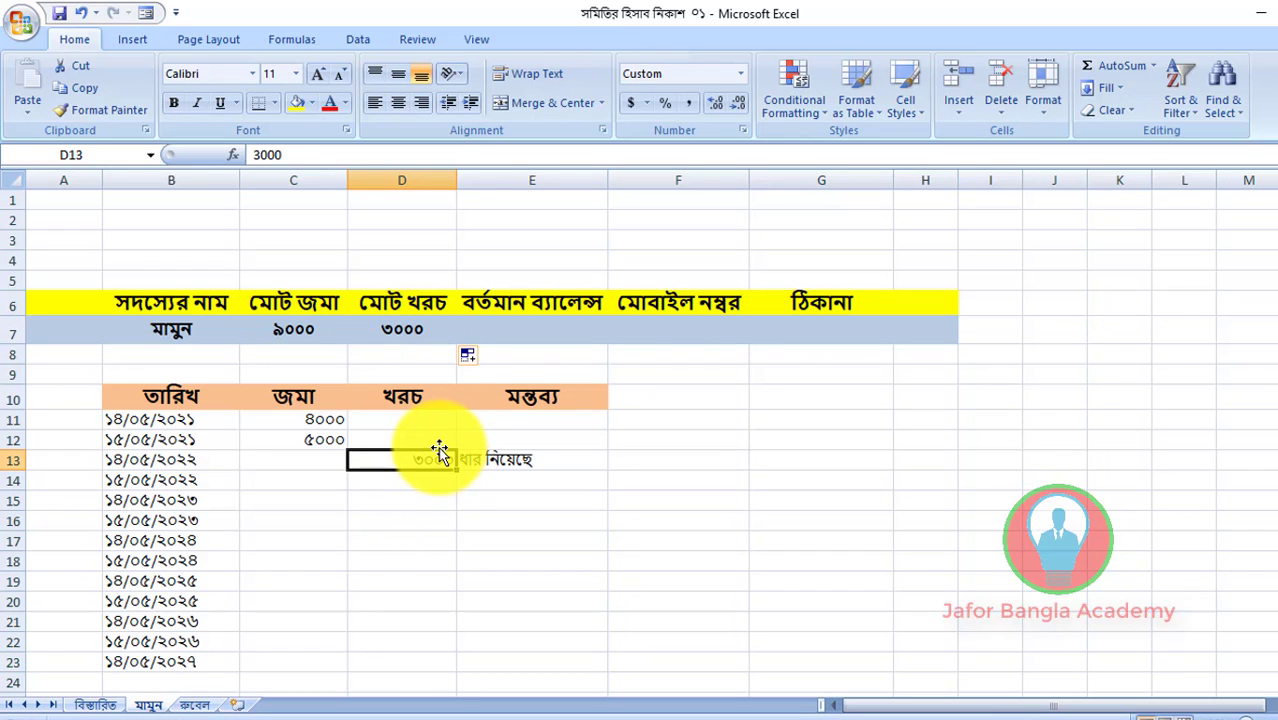
pyautogui.click(442, 438)
pyautogui.click(440, 463)
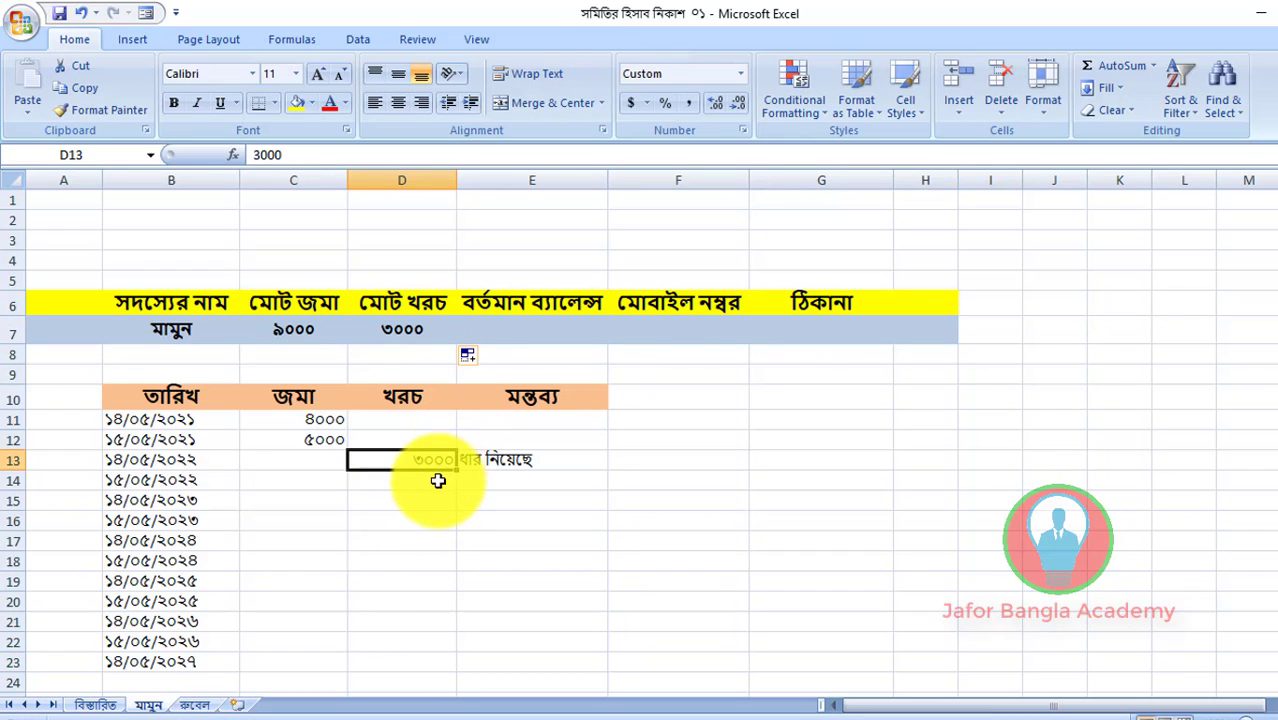
pyautogui.click(428, 330)
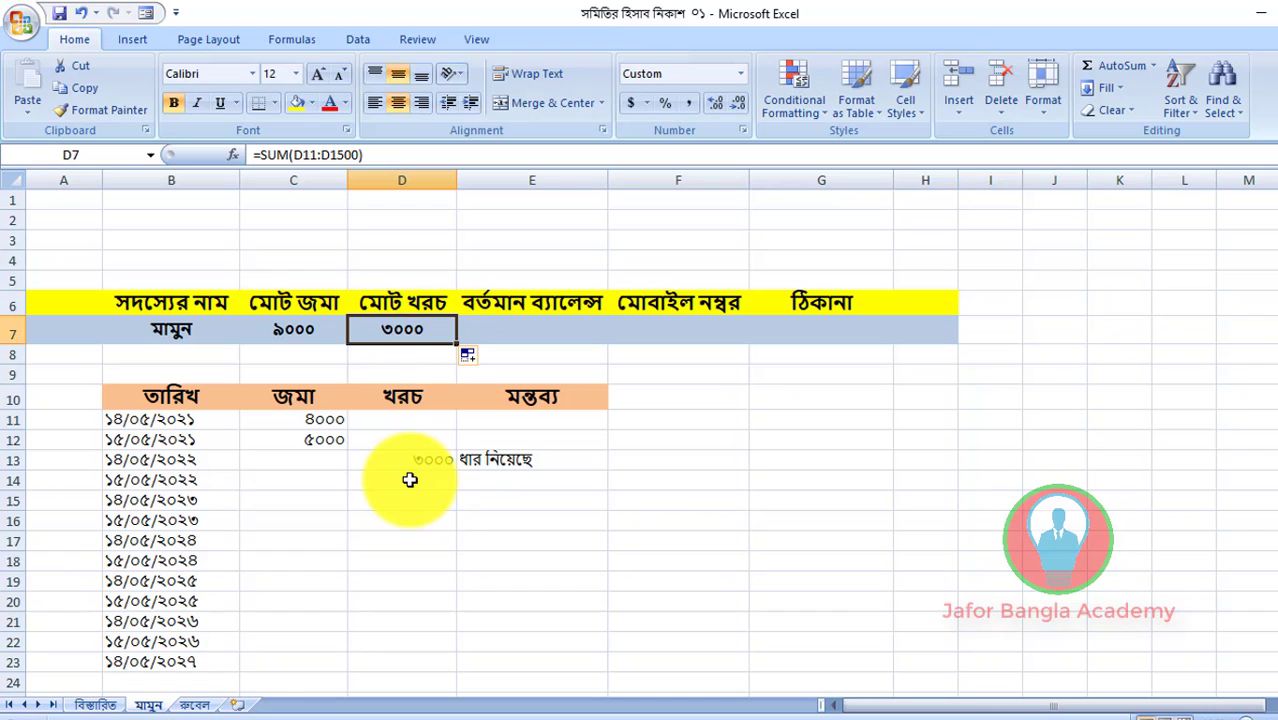
# - Enter the expense 2000 in D14 under খরচ and check the total expense in D7
pyautogui.click(423, 485)
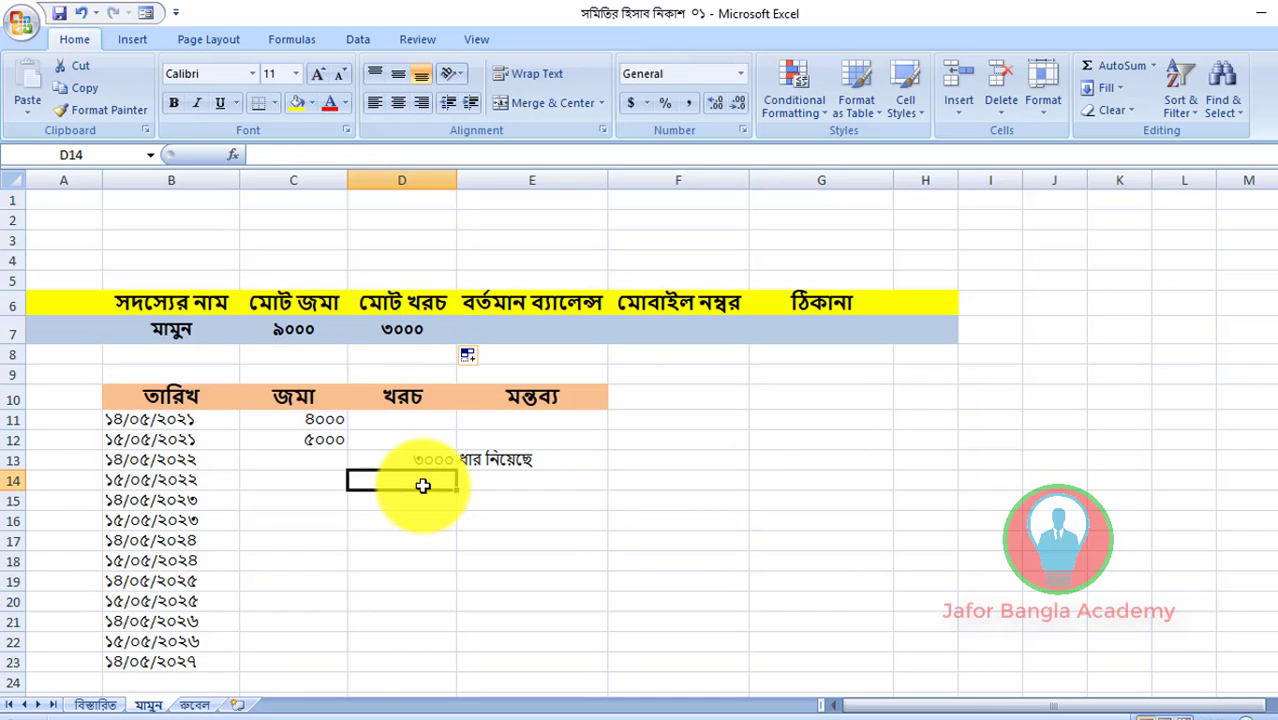
pyautogui.write('200')
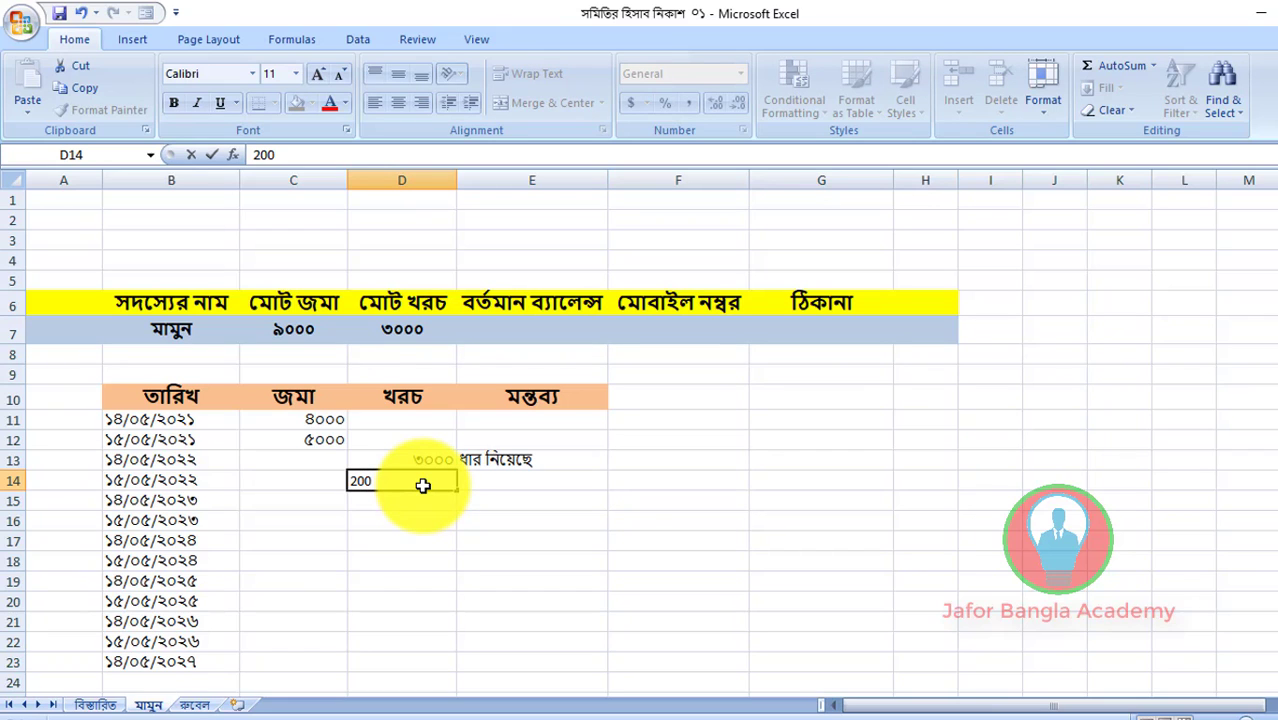
pyautogui.write('0')
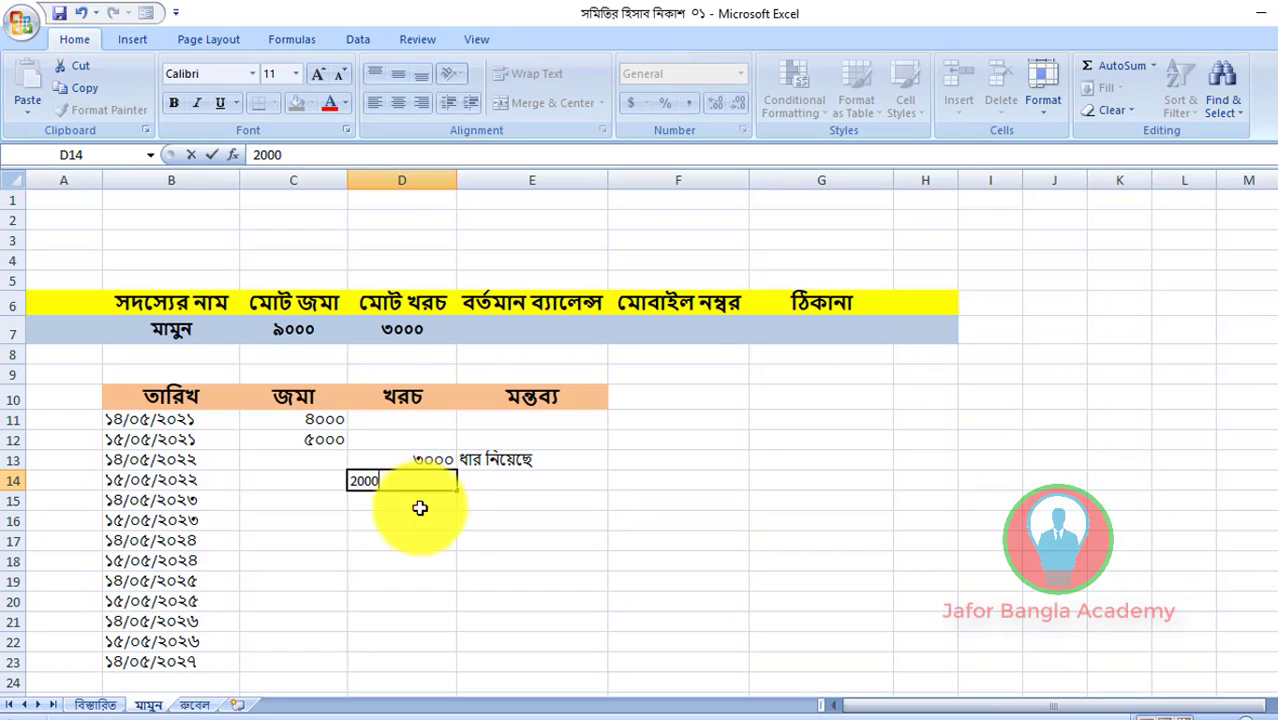
pyautogui.click(438, 520)
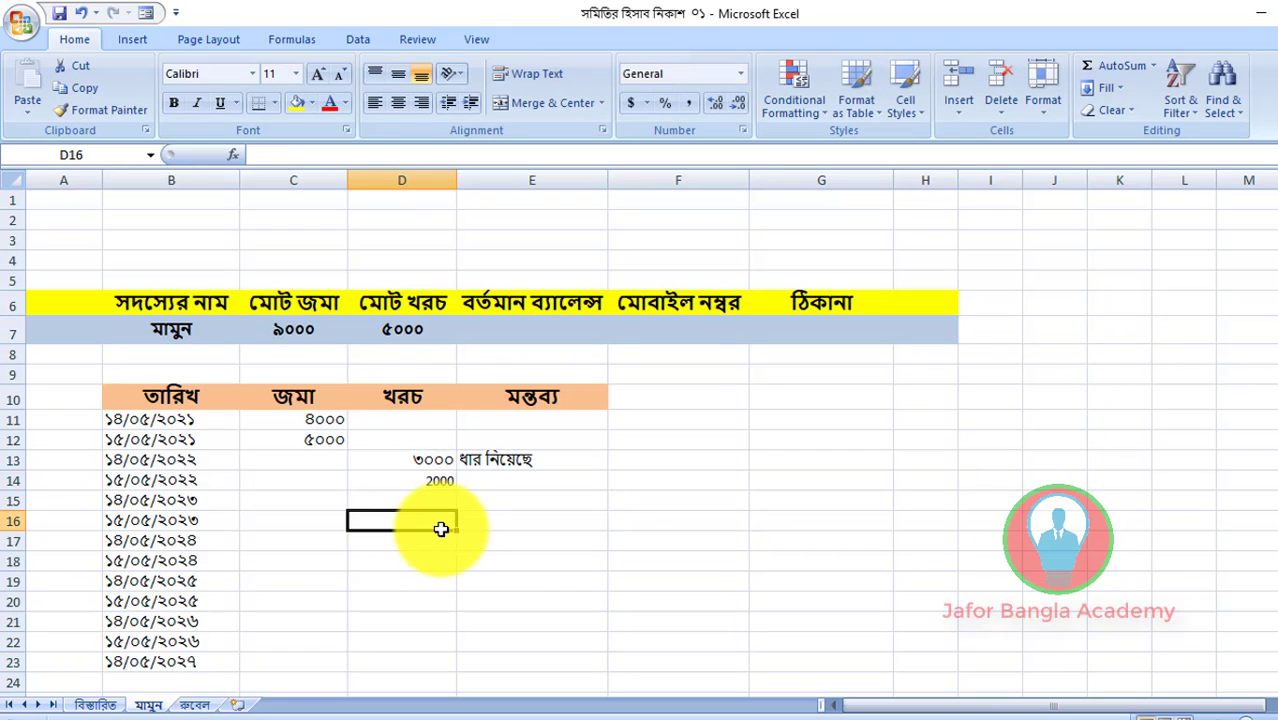
pyautogui.click(419, 328)
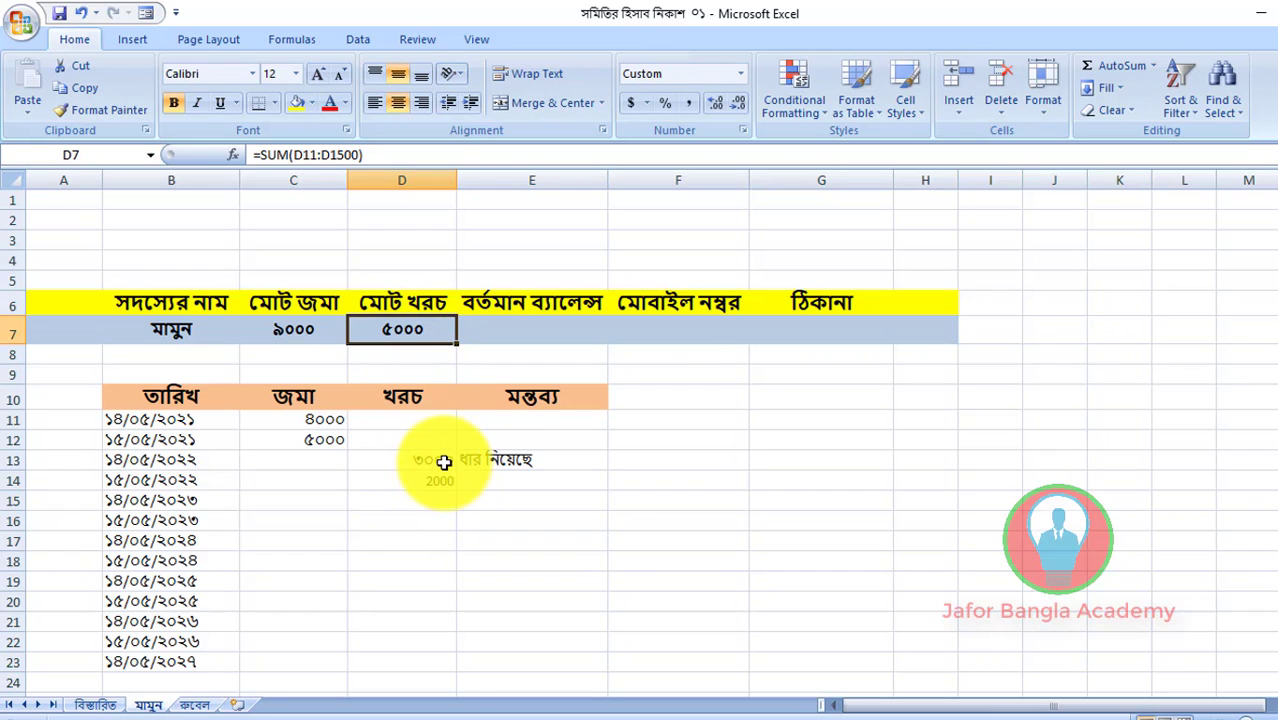
pyautogui.click(442, 459)
# - Enter the deposit 1000 in C14 under জমা
pyautogui.click(327, 482)
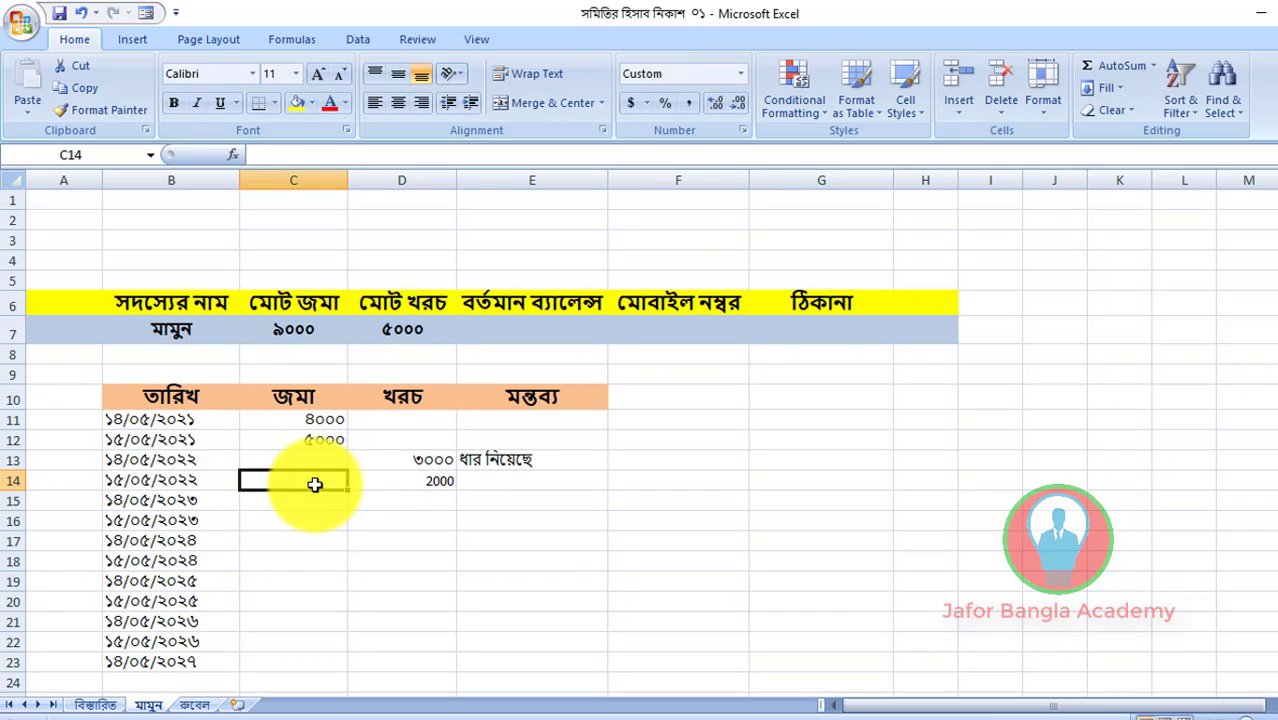
pyautogui.write('1000')
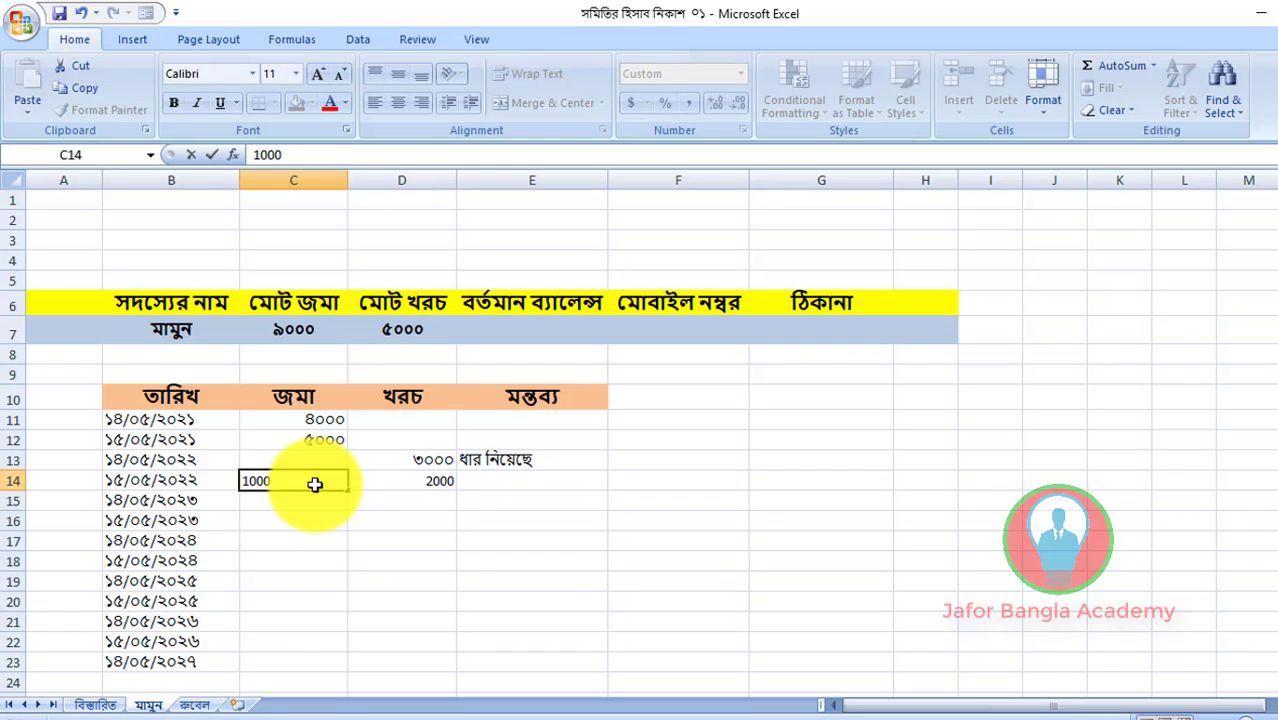
pyautogui.click(428, 535)
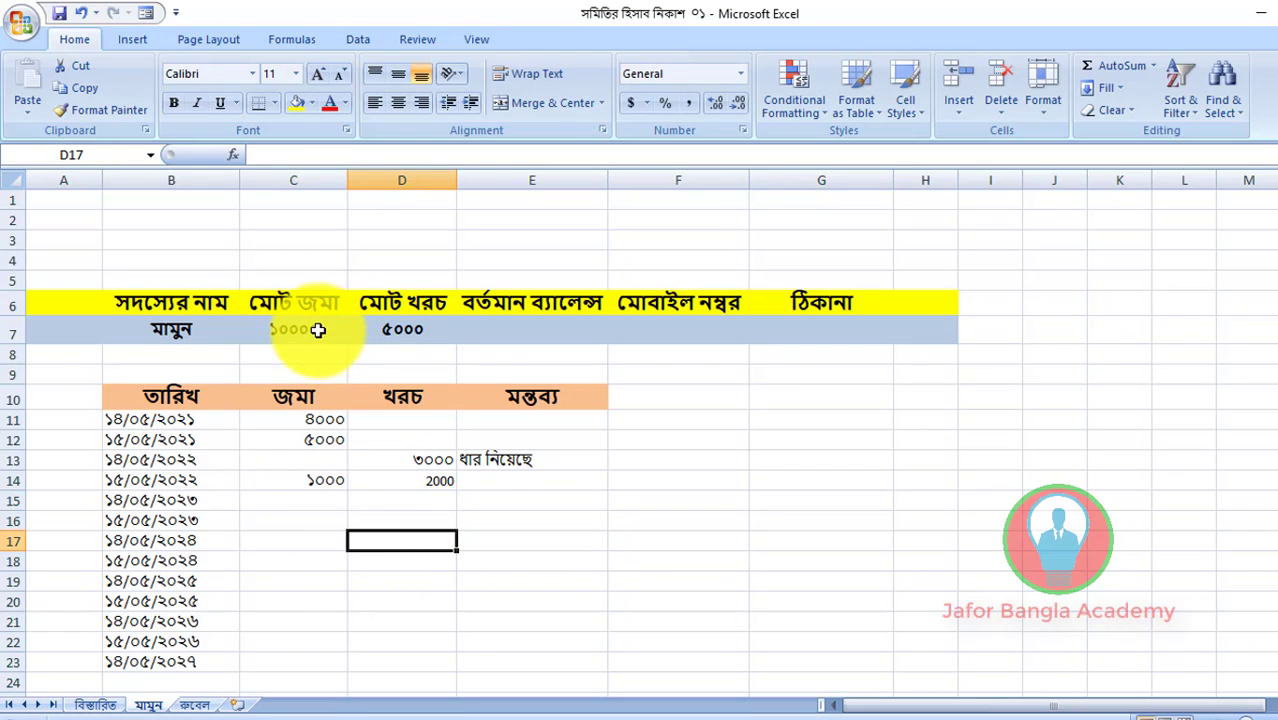
# - Enter the formula =C7-D7 in E7 under বর্তমান ব্যালেন্স to subtract the total expense from the total deposit
pyautogui.click(531, 335)
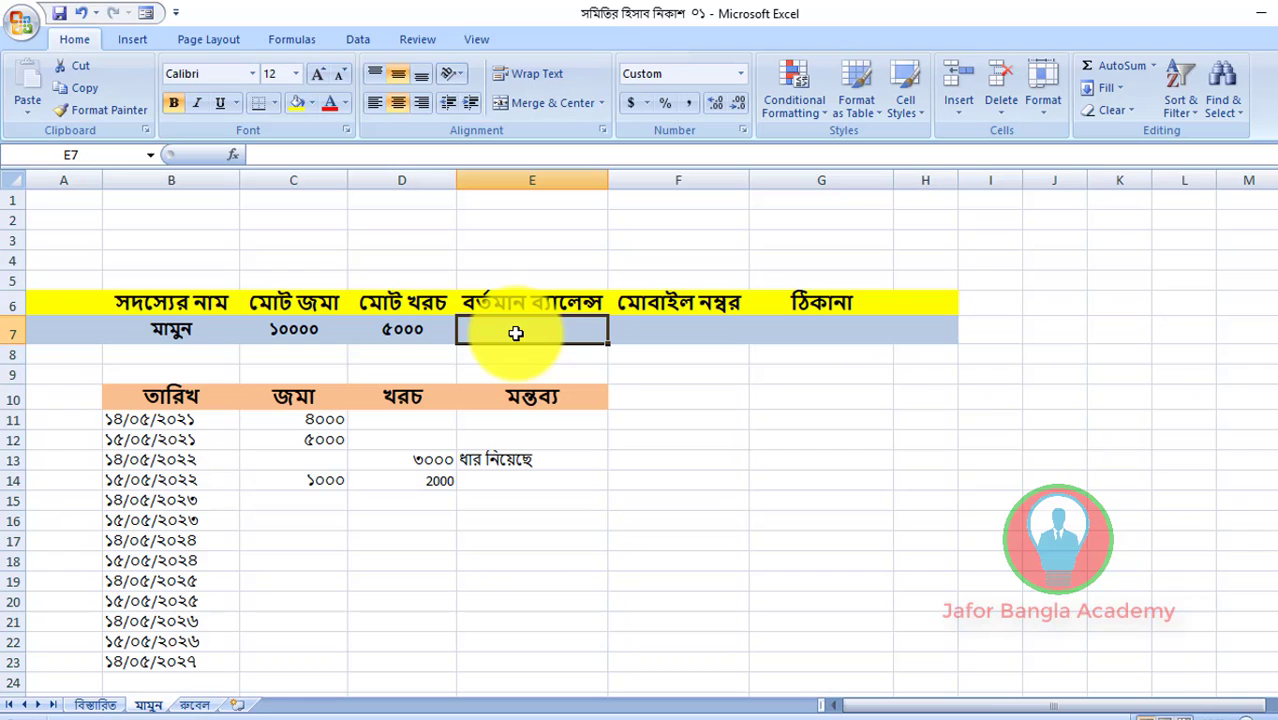
pyautogui.write('=')
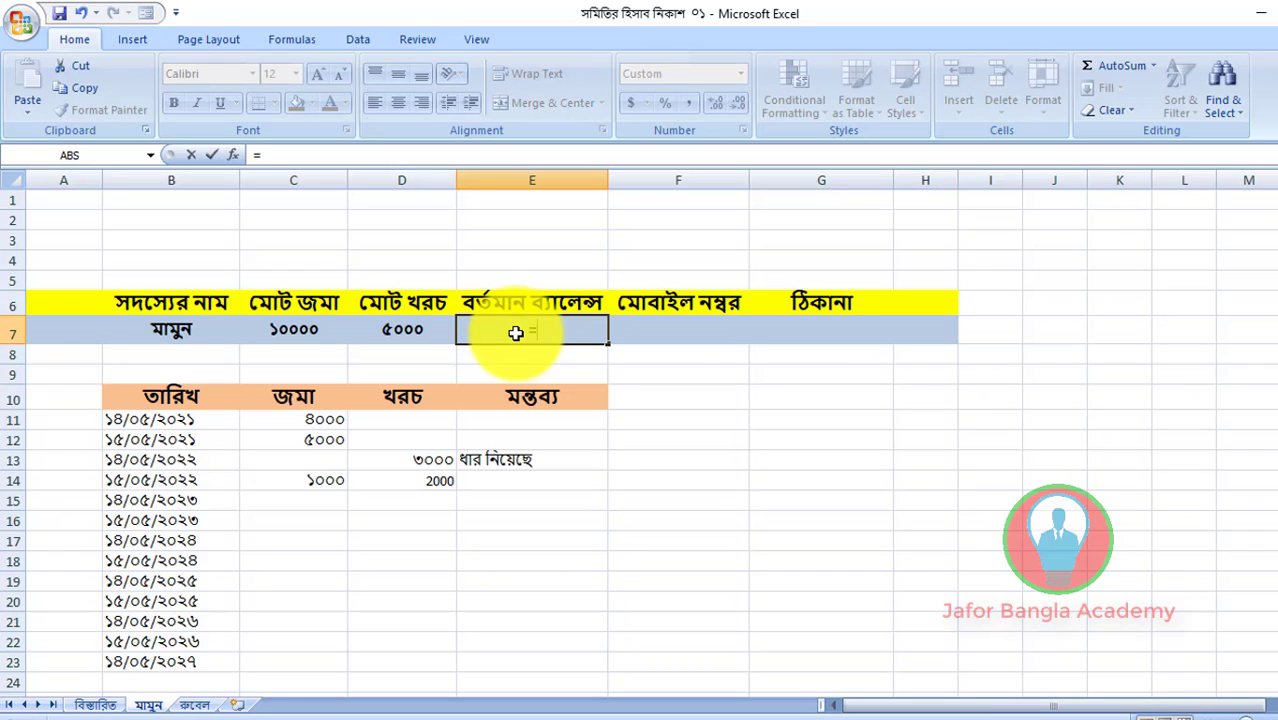
pyautogui.click(285, 335)
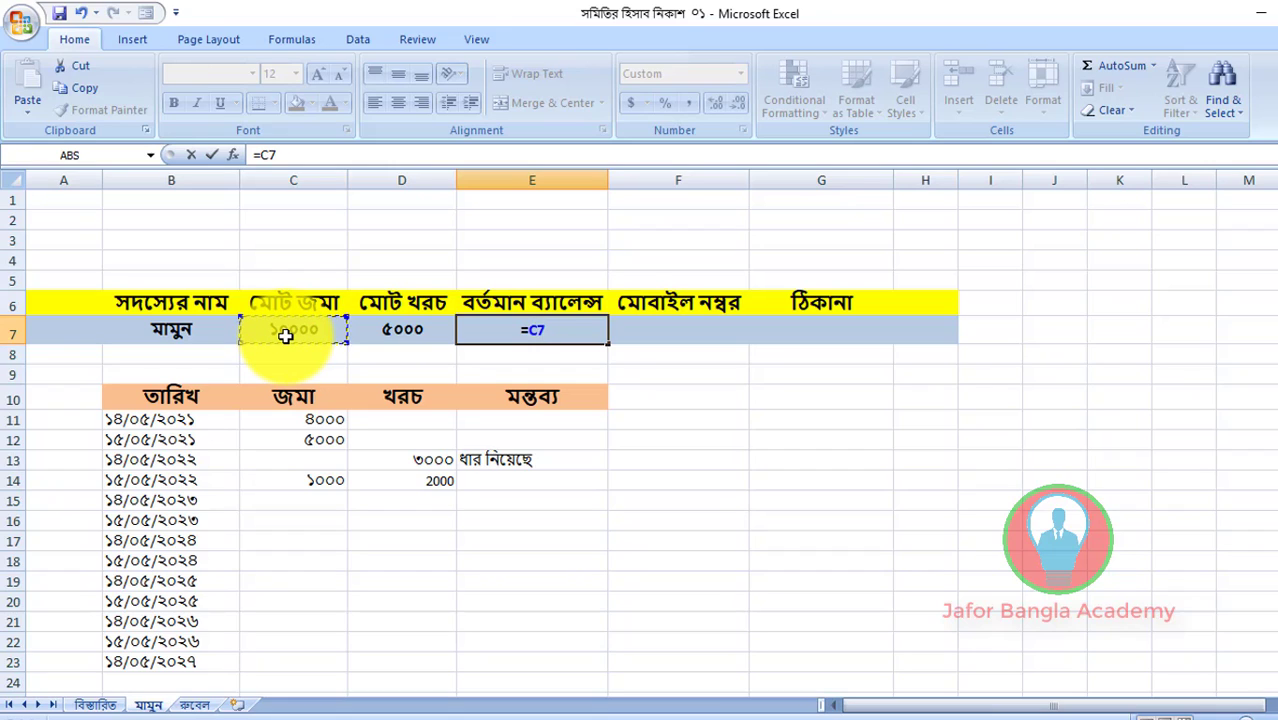
pyautogui.write('-')
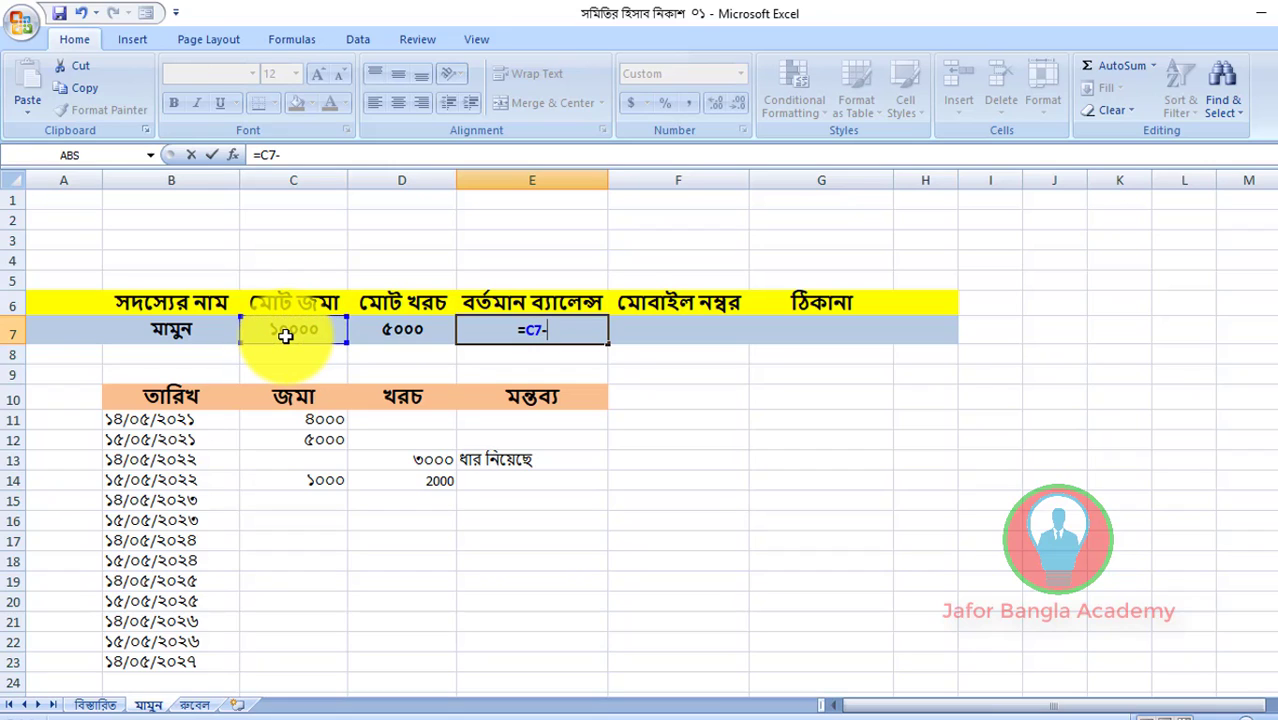
pyautogui.click(410, 333)
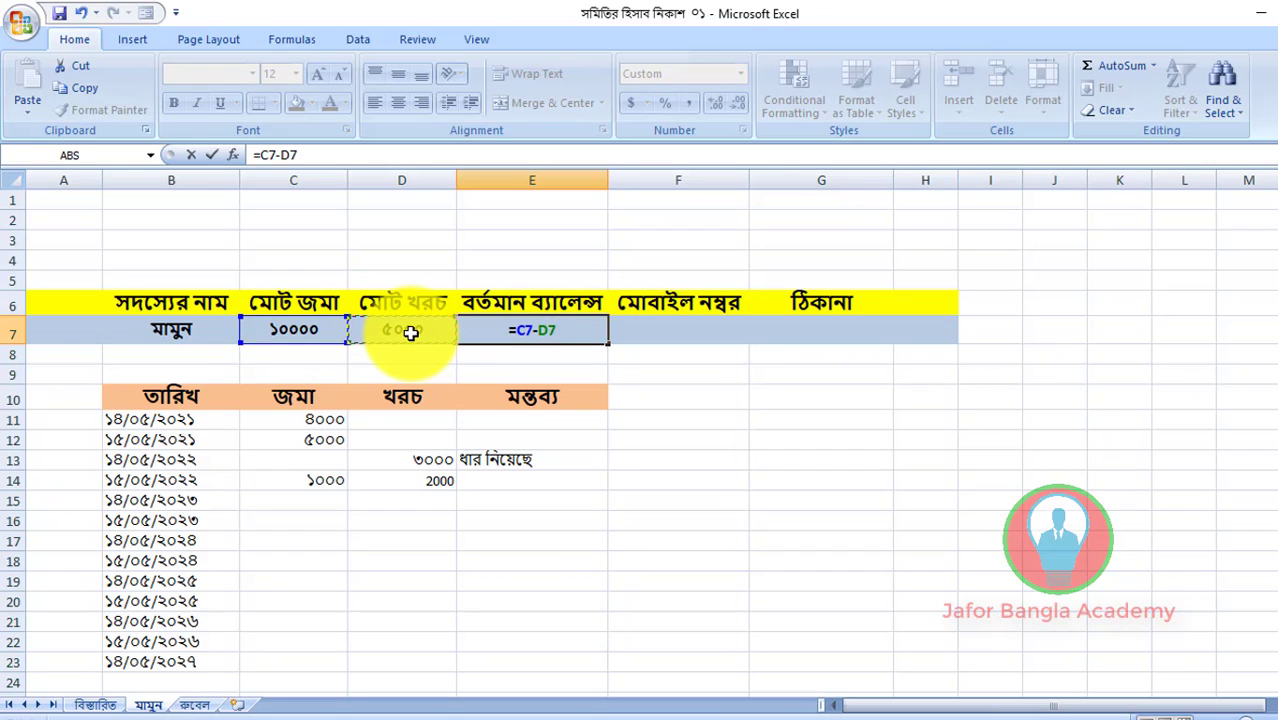
pyautogui.press('Return')
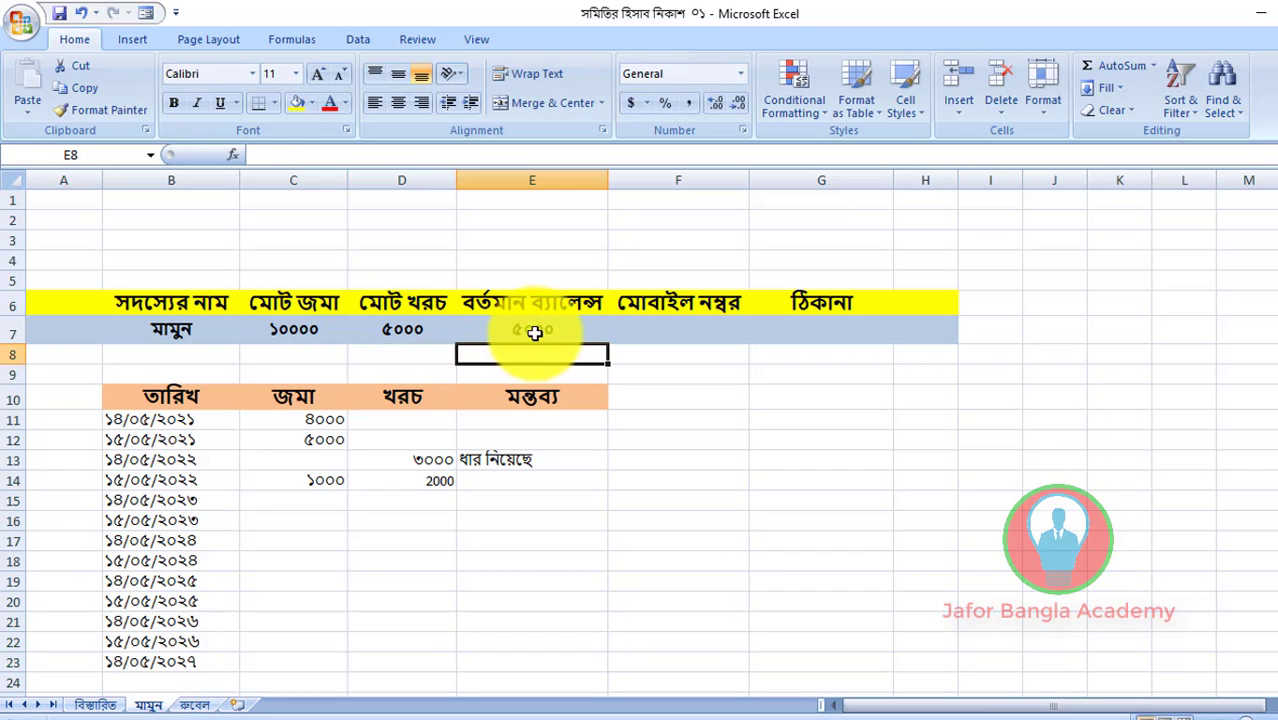
# - Check the current balance in E7 against the total deposit in C7 and the total expense in D7
pyautogui.click(541, 329)
pyautogui.click(331, 332)
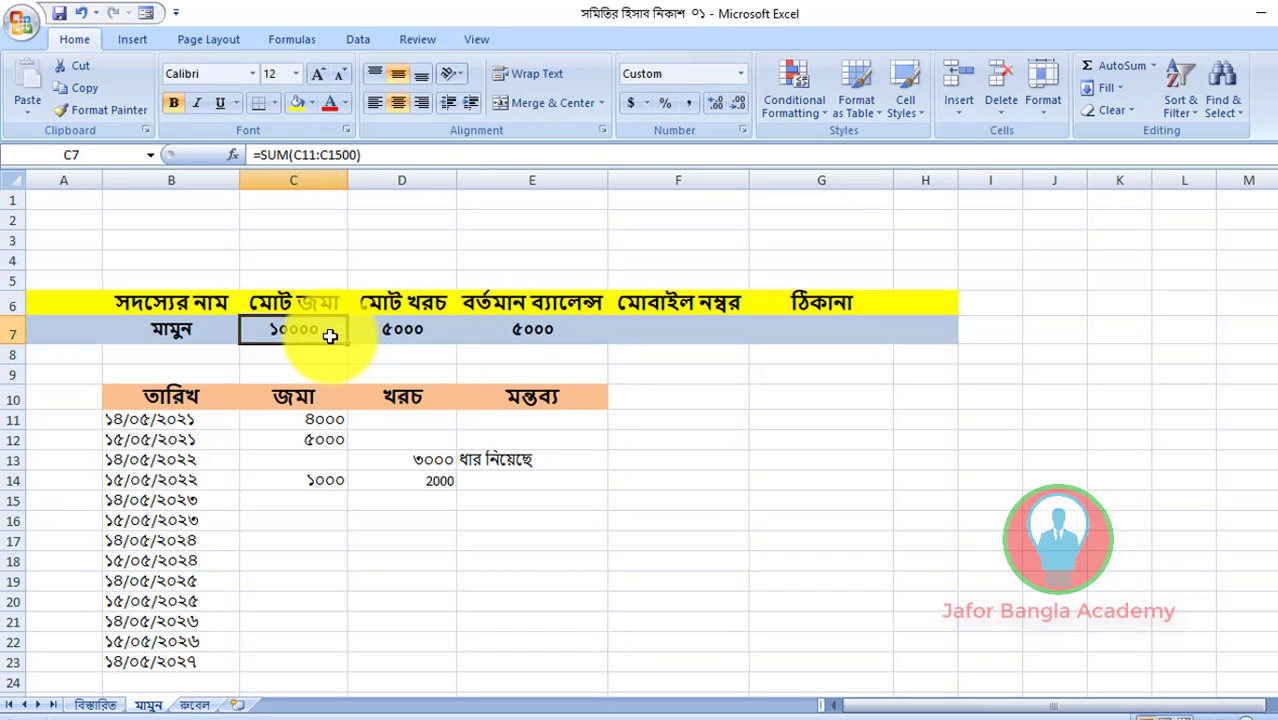
pyautogui.click(429, 321)
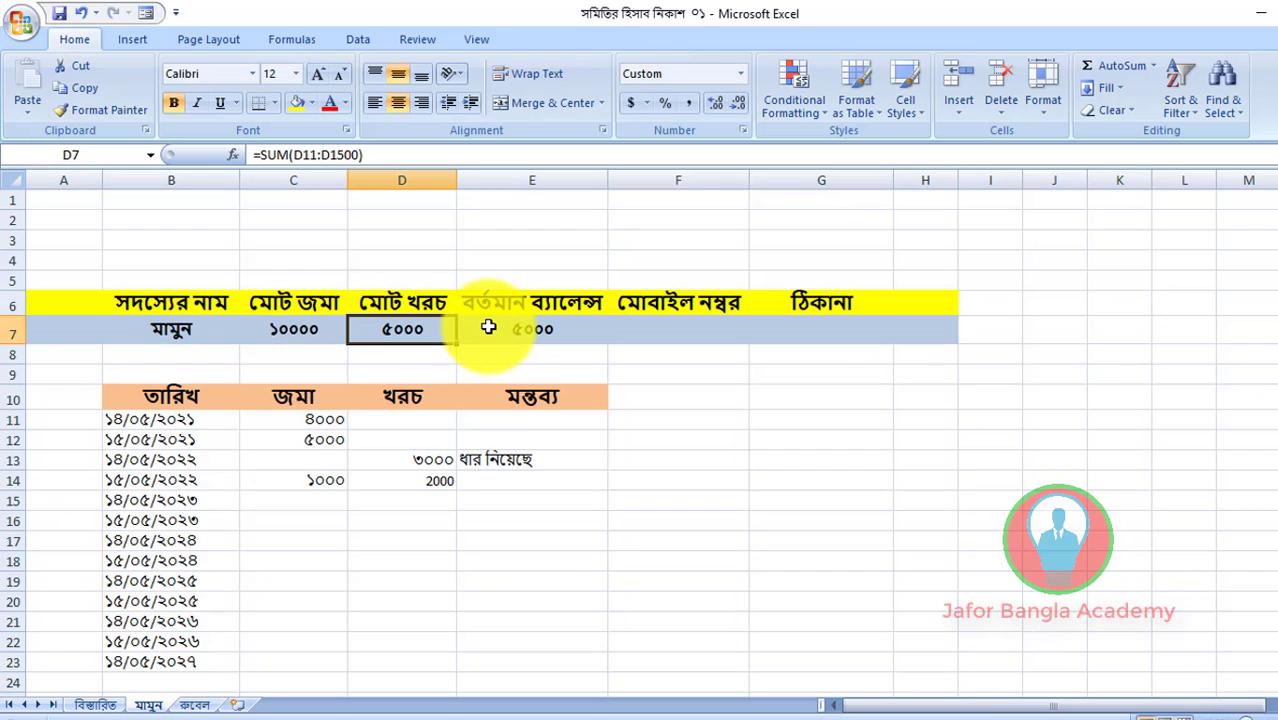
pyautogui.click(540, 334)
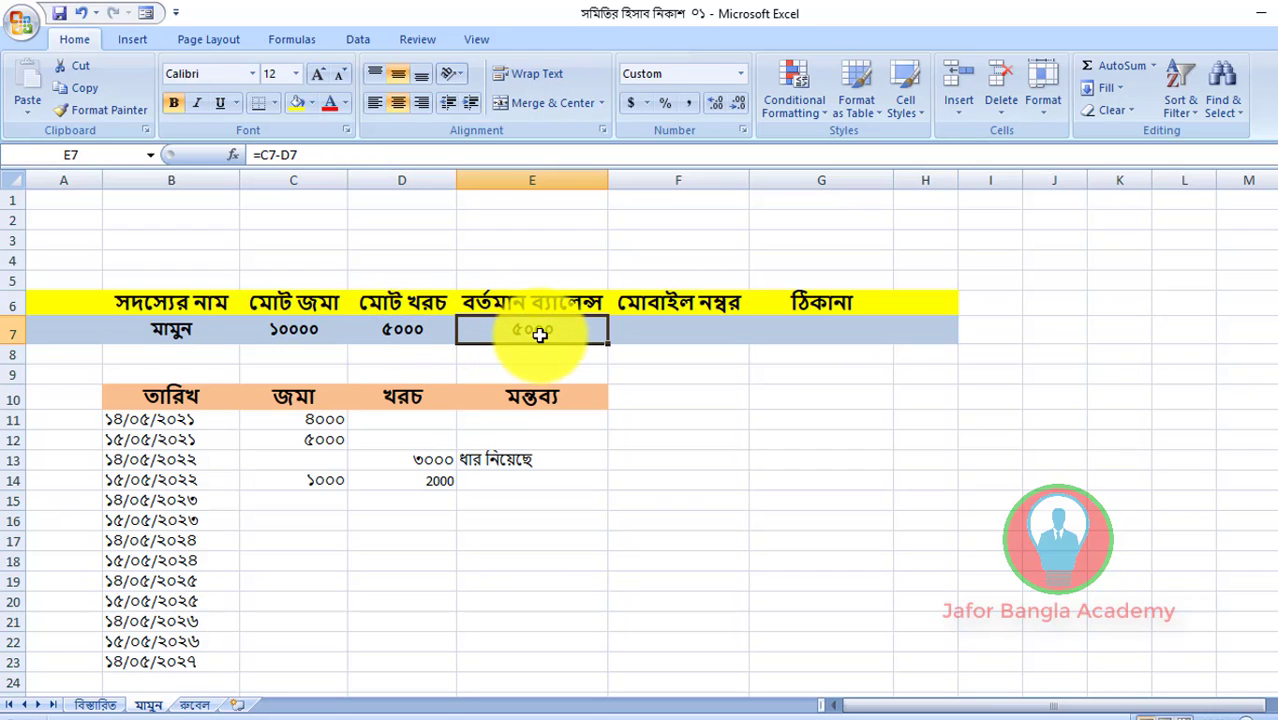
pyautogui.click(635, 396)
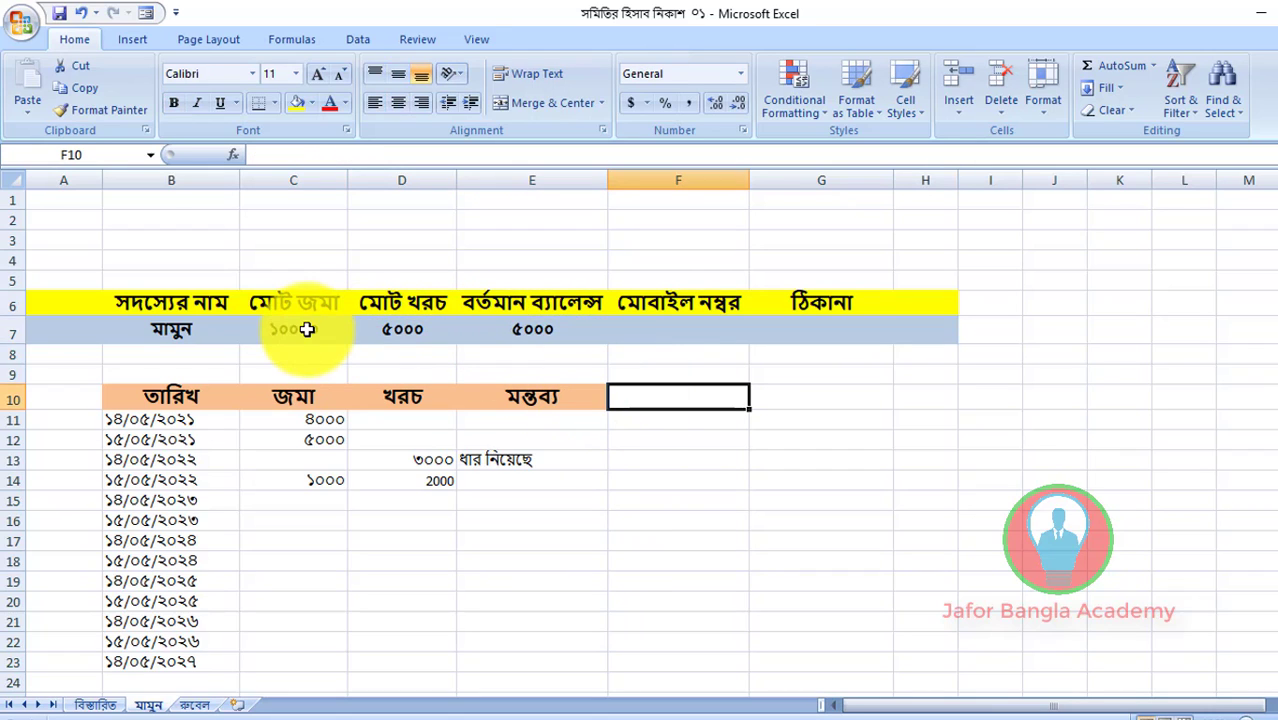
pyautogui.click(328, 329)
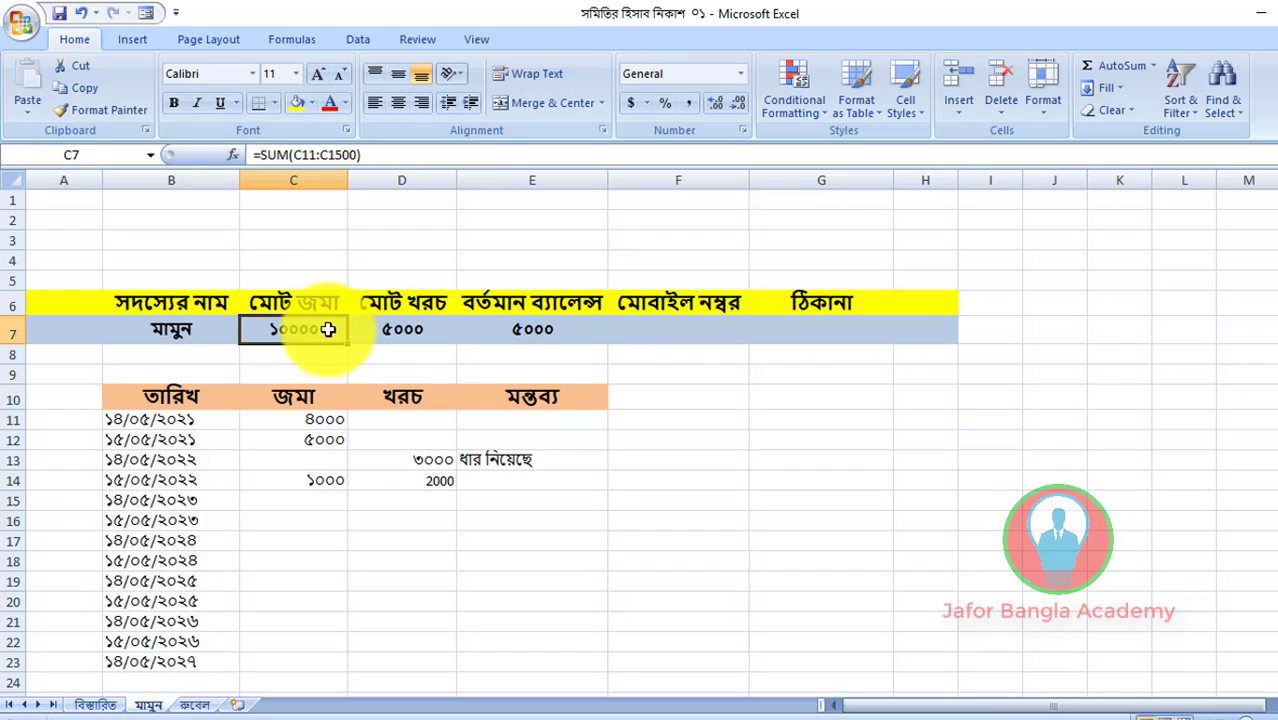
pyautogui.click(406, 307)
pyautogui.click(412, 332)
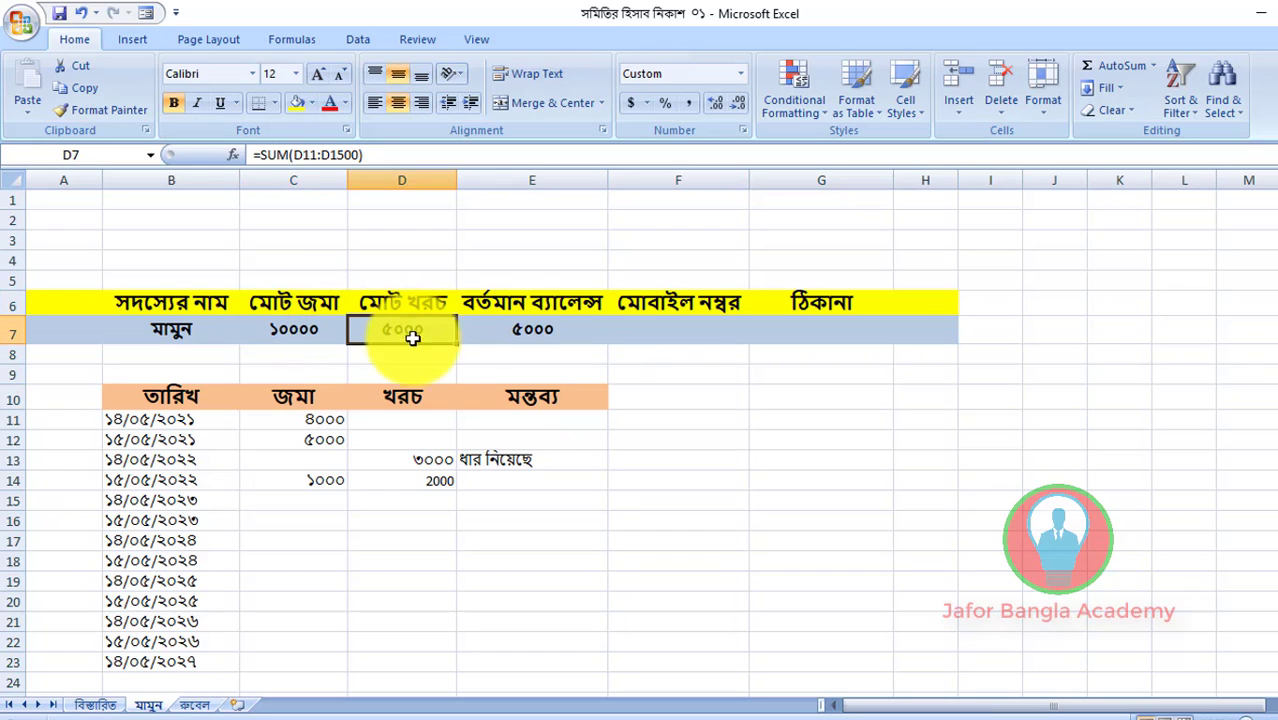
pyautogui.click(506, 306)
pyautogui.click(576, 340)
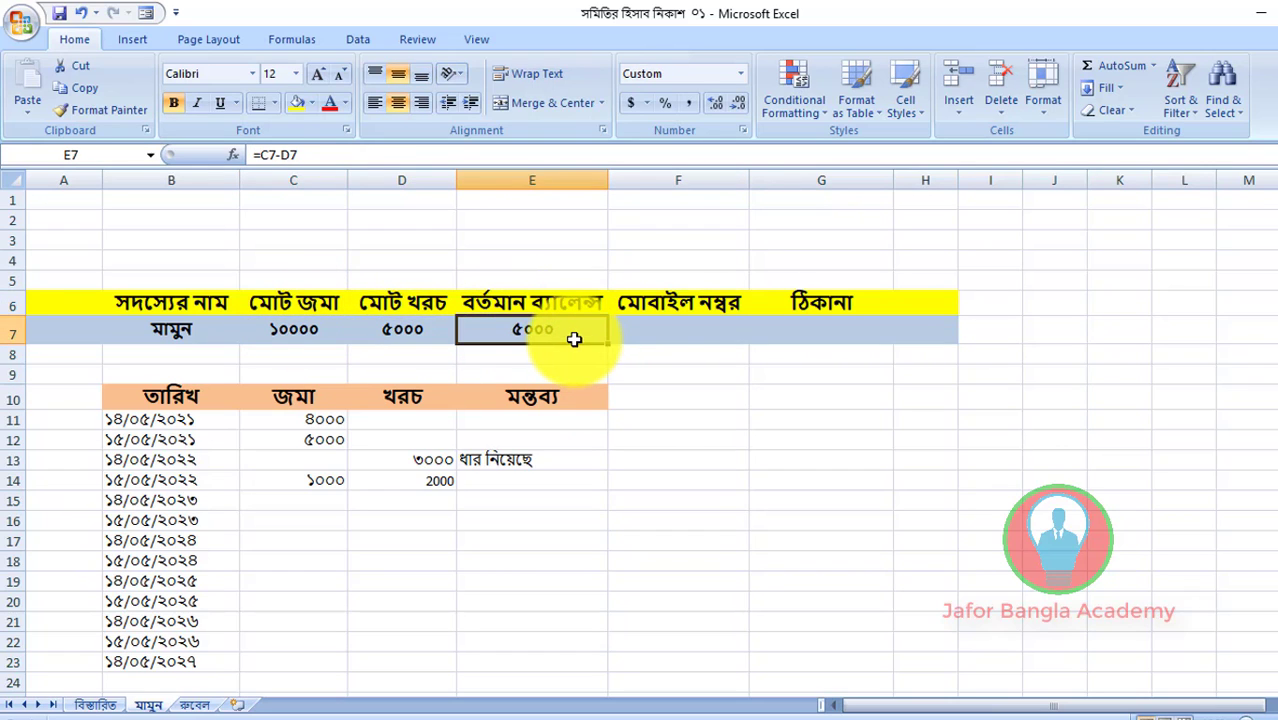
pyautogui.click(448, 500)
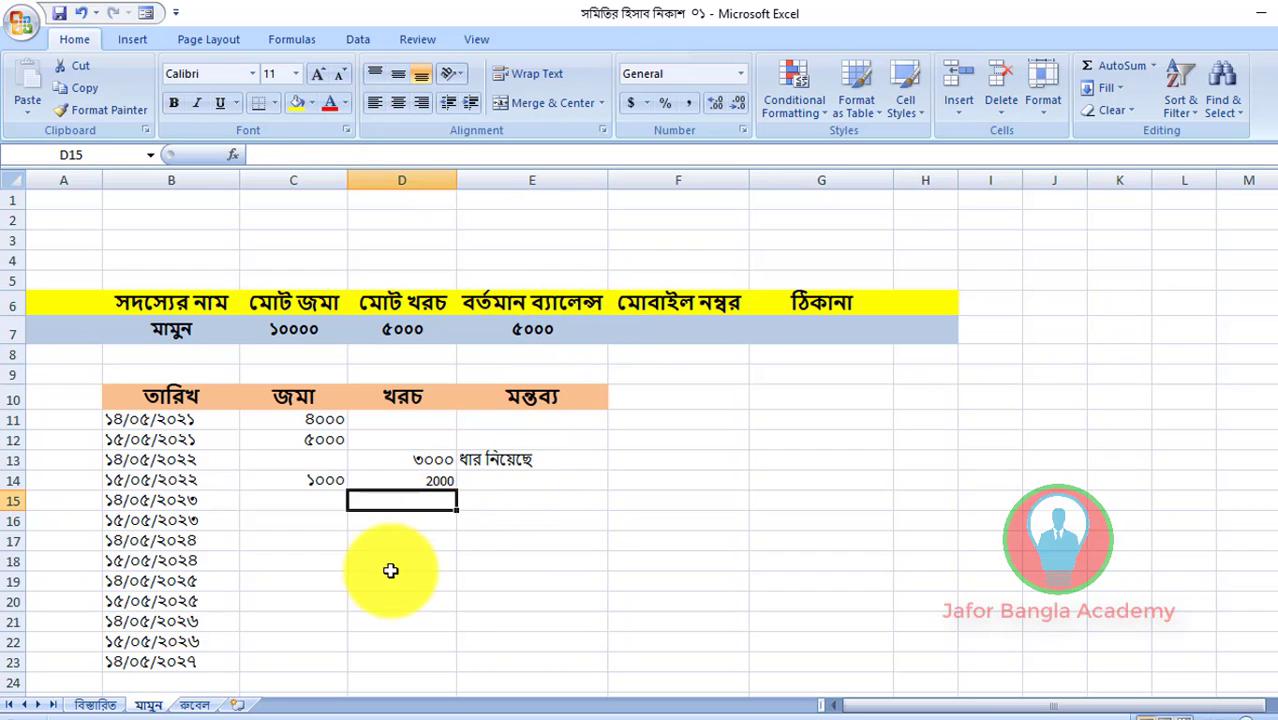
pyautogui.click(390, 562)
pyautogui.click(322, 538)
pyautogui.click(293, 512)
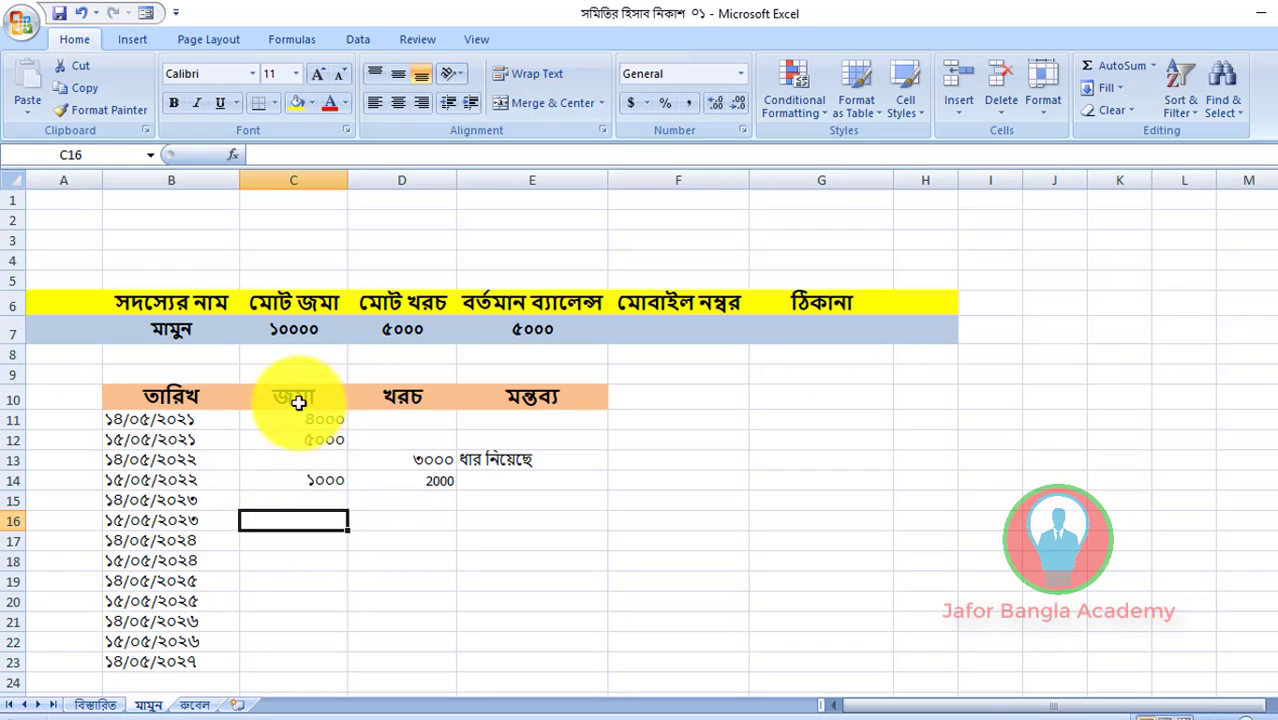
pyautogui.click(301, 335)
pyautogui.click(410, 336)
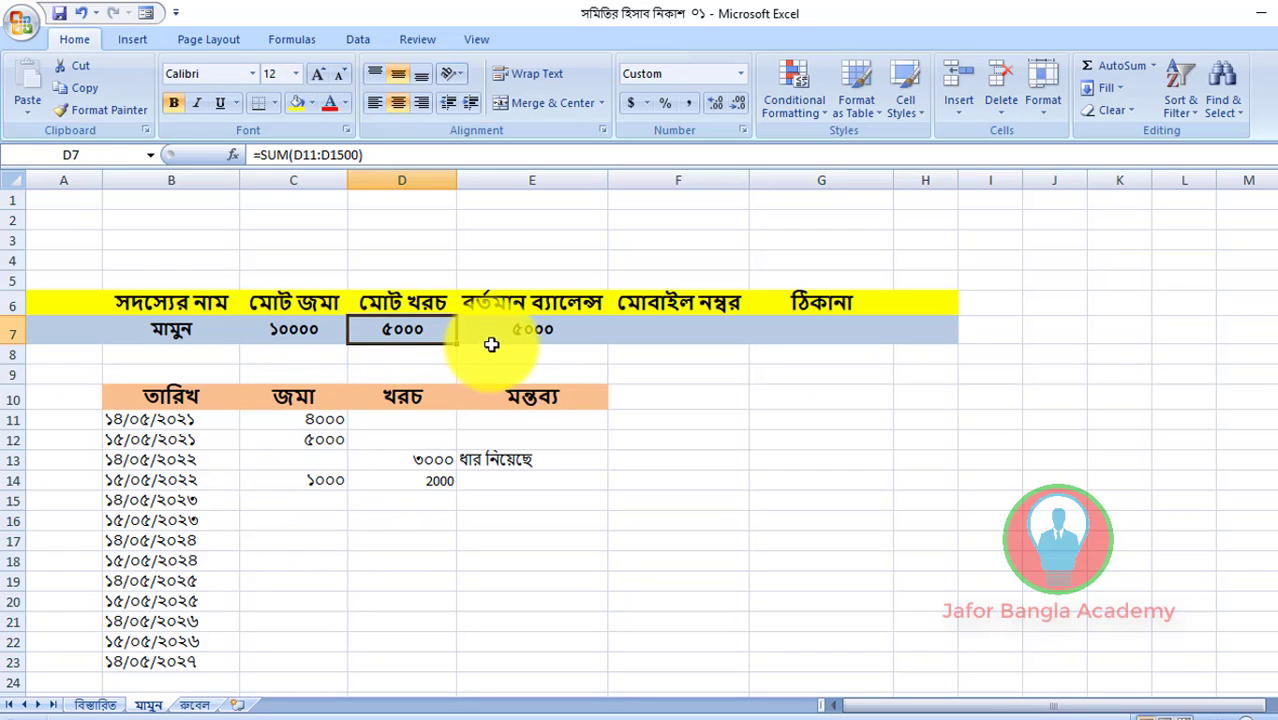
pyautogui.click(508, 336)
# - Enter the member's mobile number in F7 under মোবাইল নম্বর
pyautogui.click(695, 328)
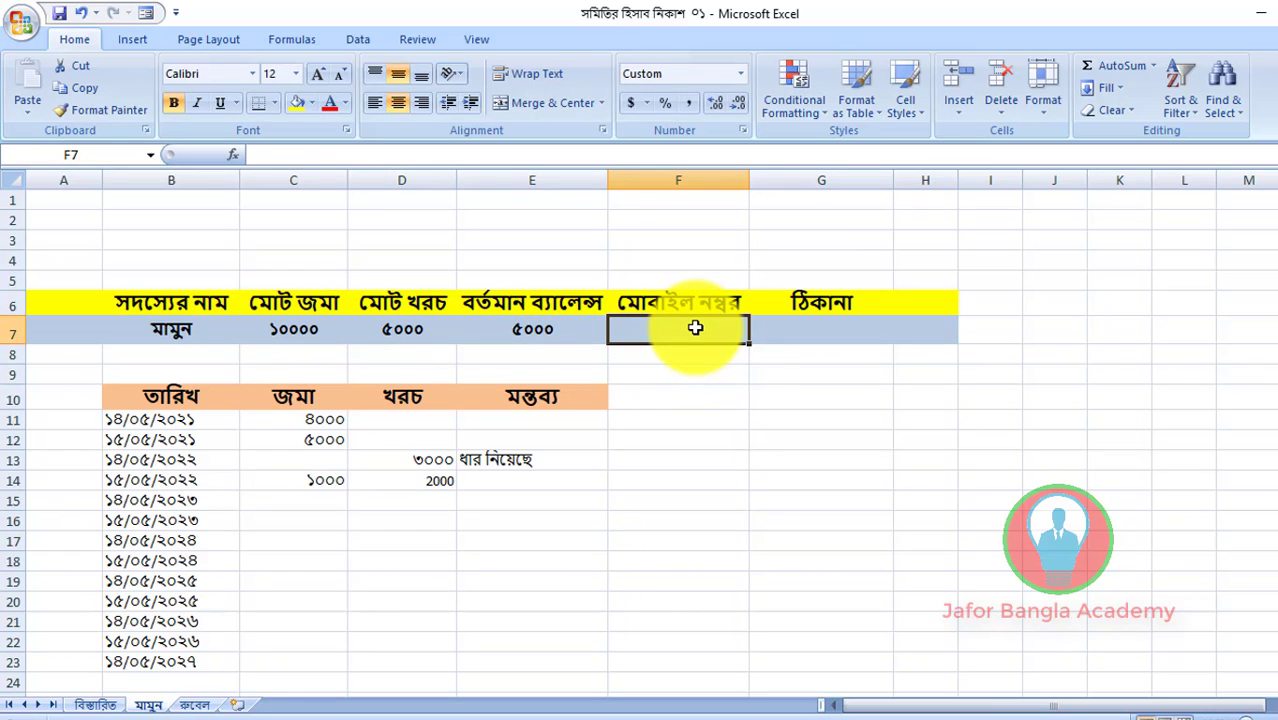
pyautogui.write('017')
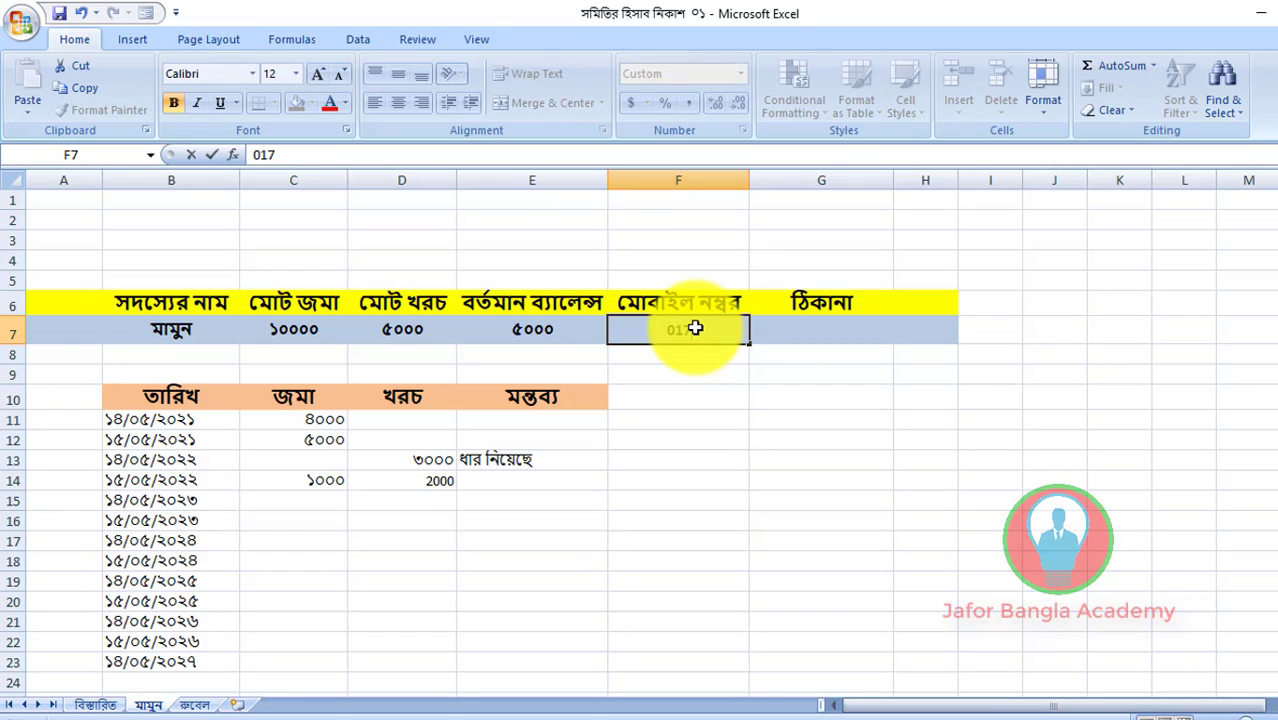
pyautogui.write('100000001')
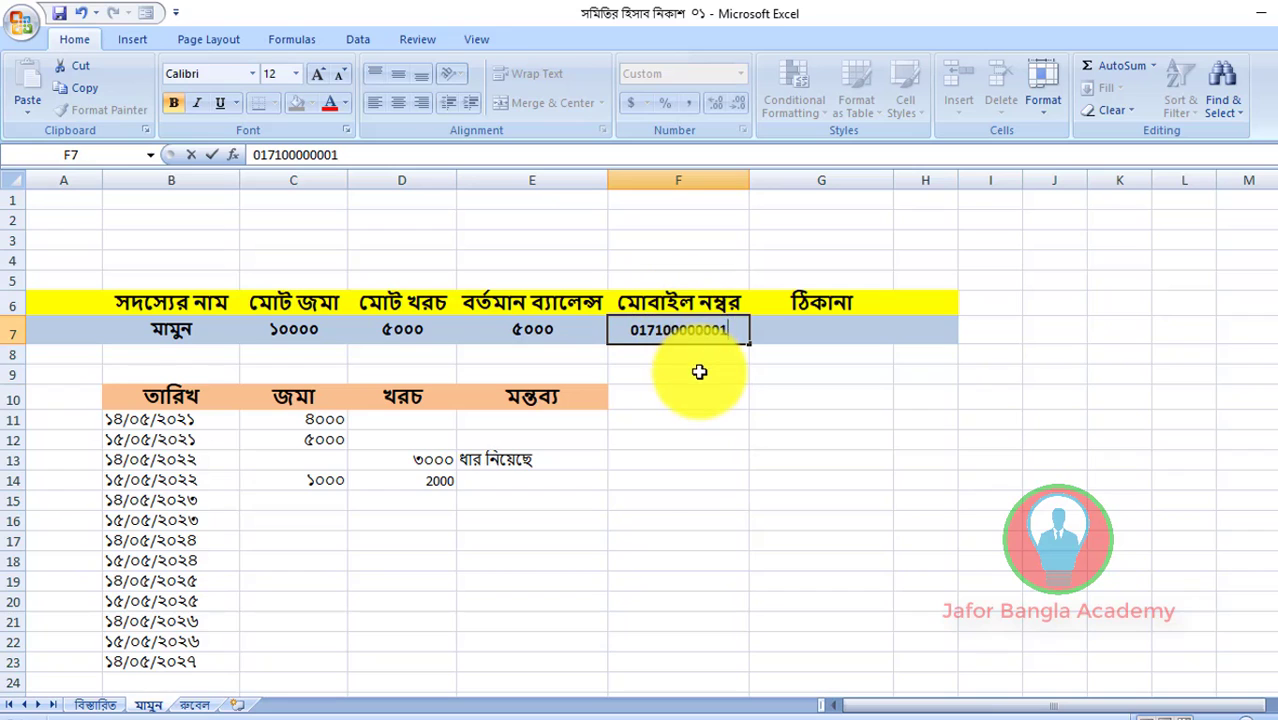
pyautogui.click(699, 370)
pyautogui.click(699, 336)
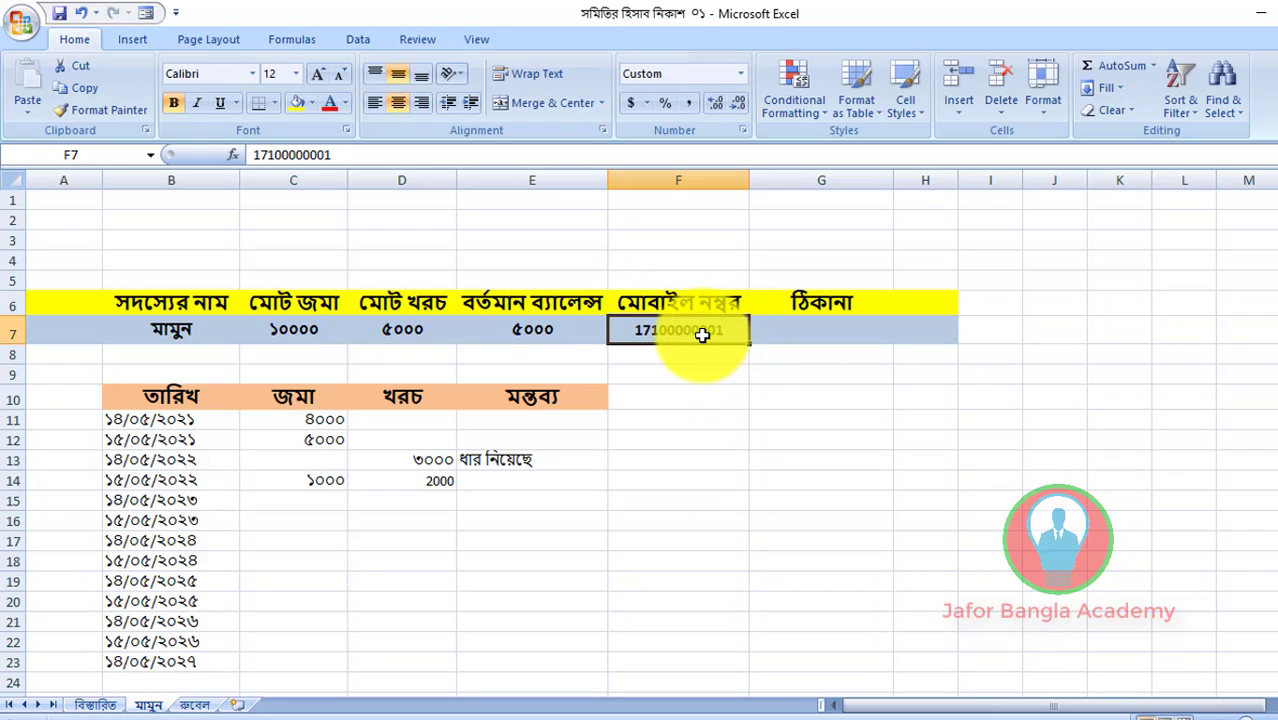
# - Enter the member's address in G7 under ঠিকানা
pyautogui.click(779, 328)
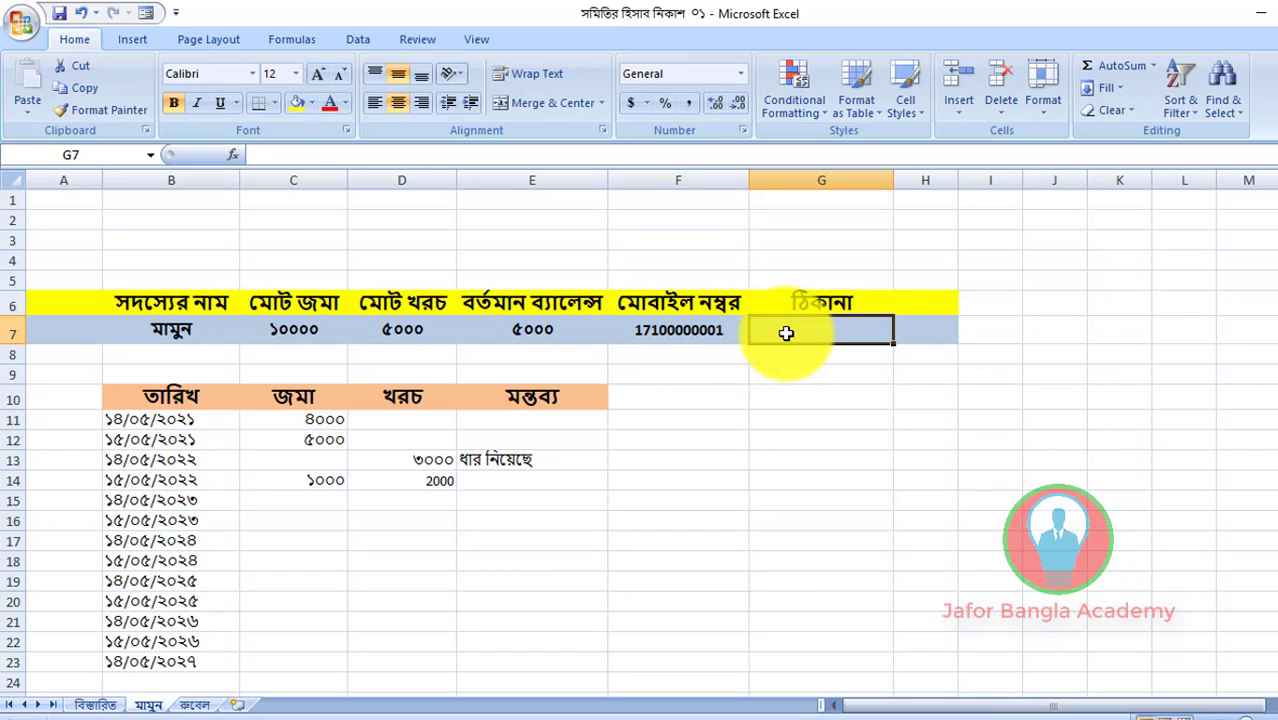
pyautogui.write('শরীয়তপুর')
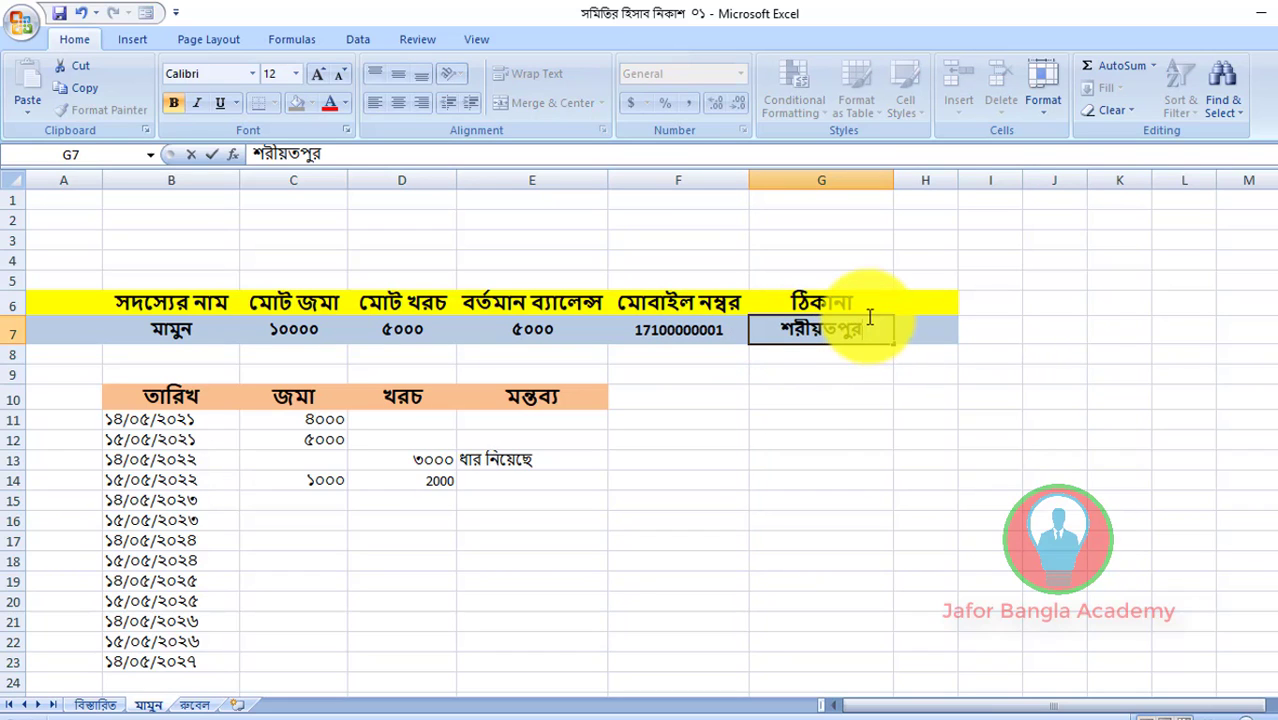
pyautogui.click(807, 442)
pyautogui.click(832, 358)
pyautogui.click(868, 326)
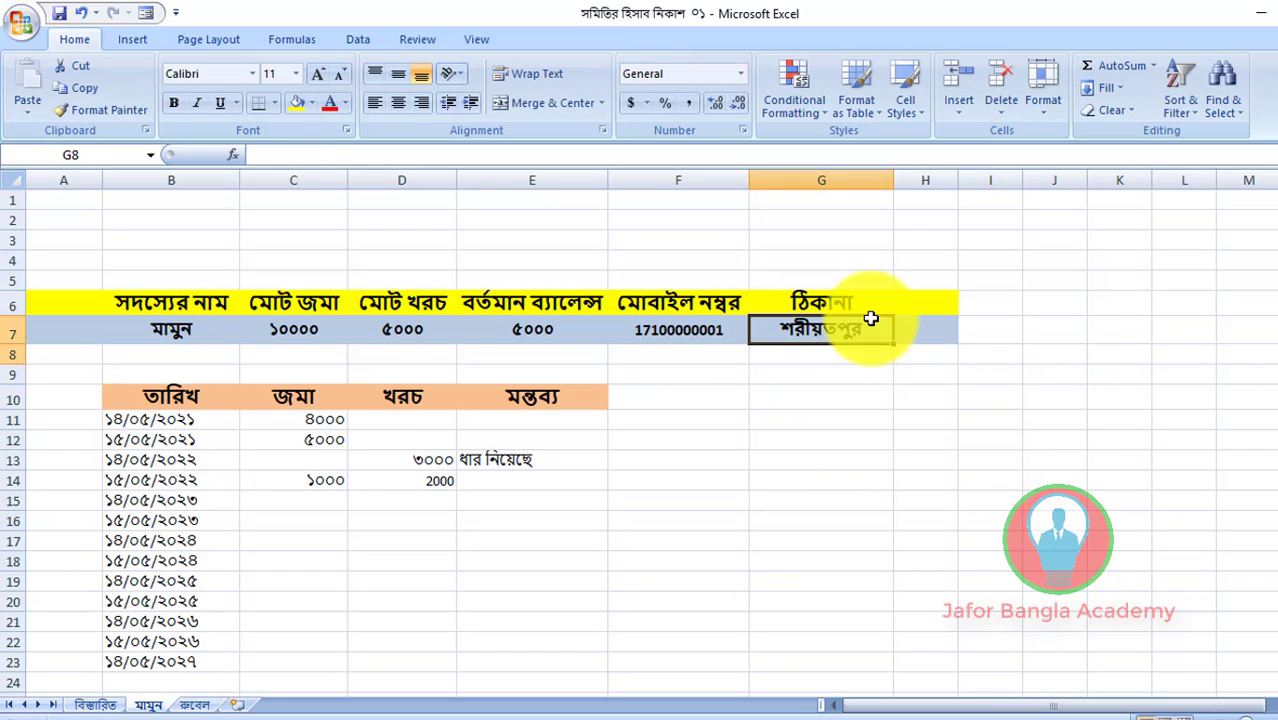
pyautogui.click(870, 354)
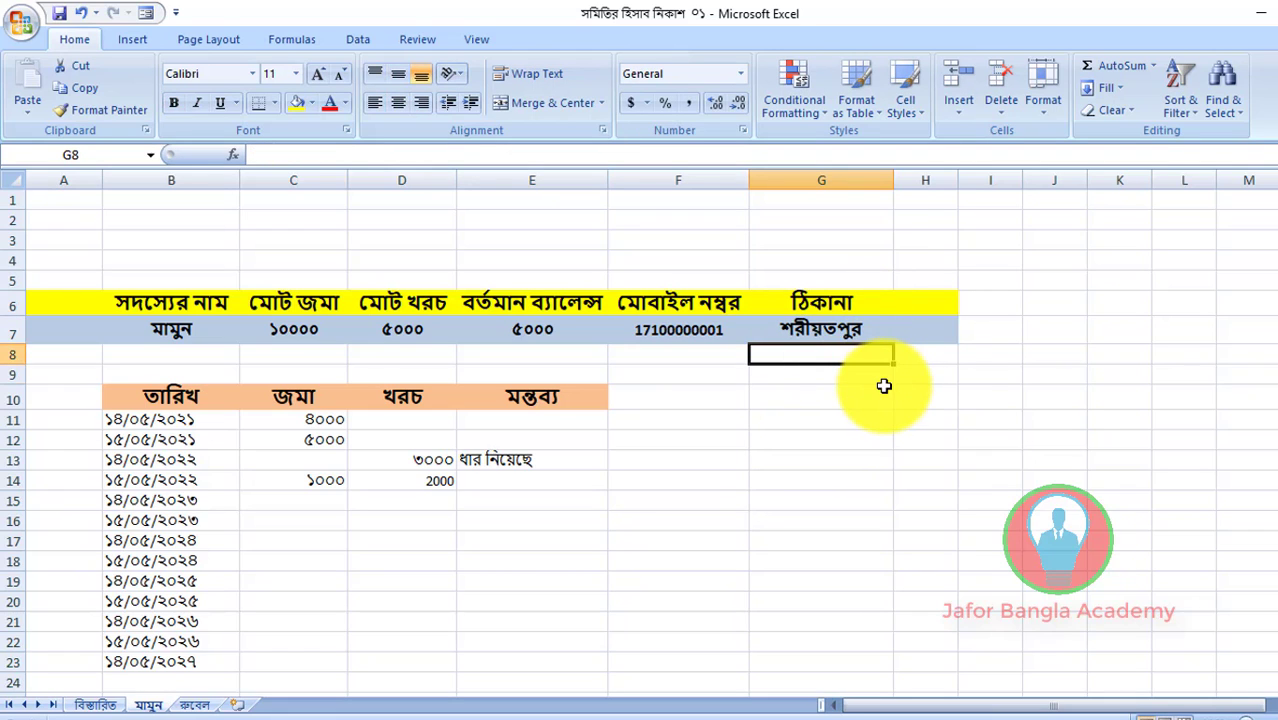
pyautogui.click(884, 395)
pyautogui.click(857, 329)
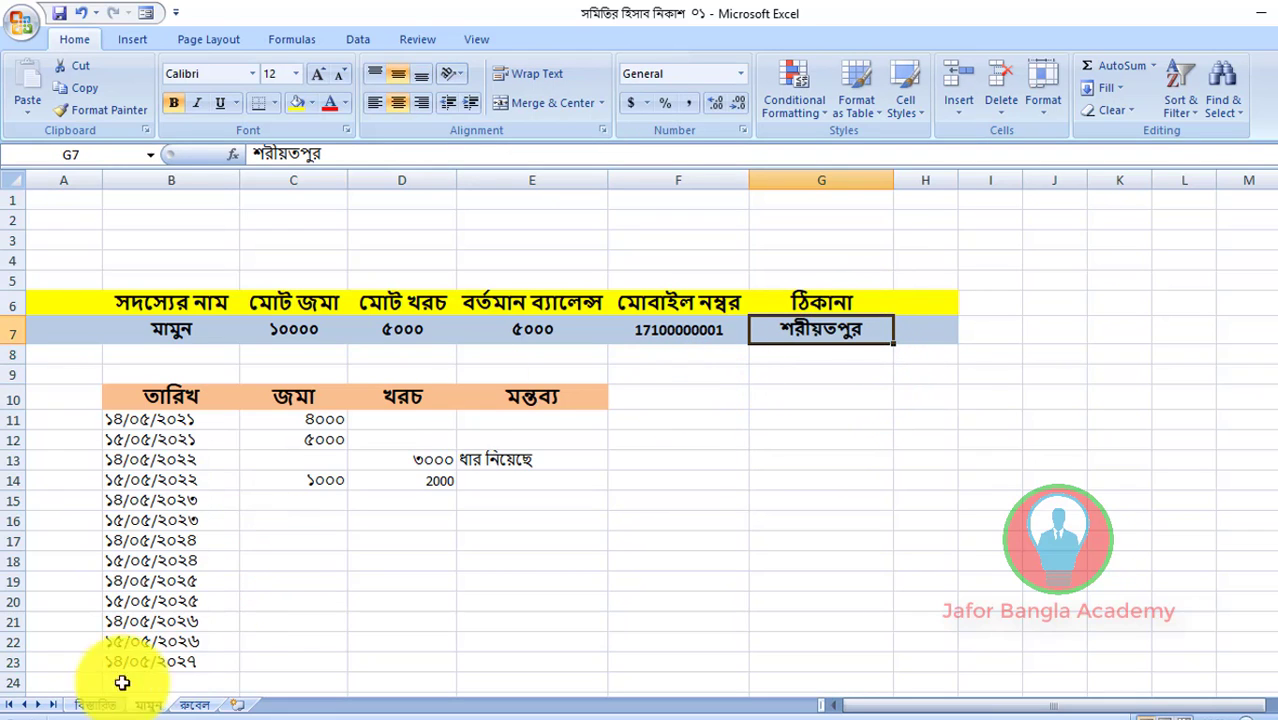
# - On the বিস্তারিত sheet, link C10 under সদস্যের নাম to cell B7 of the first member's sheet
pyautogui.click(96, 706)
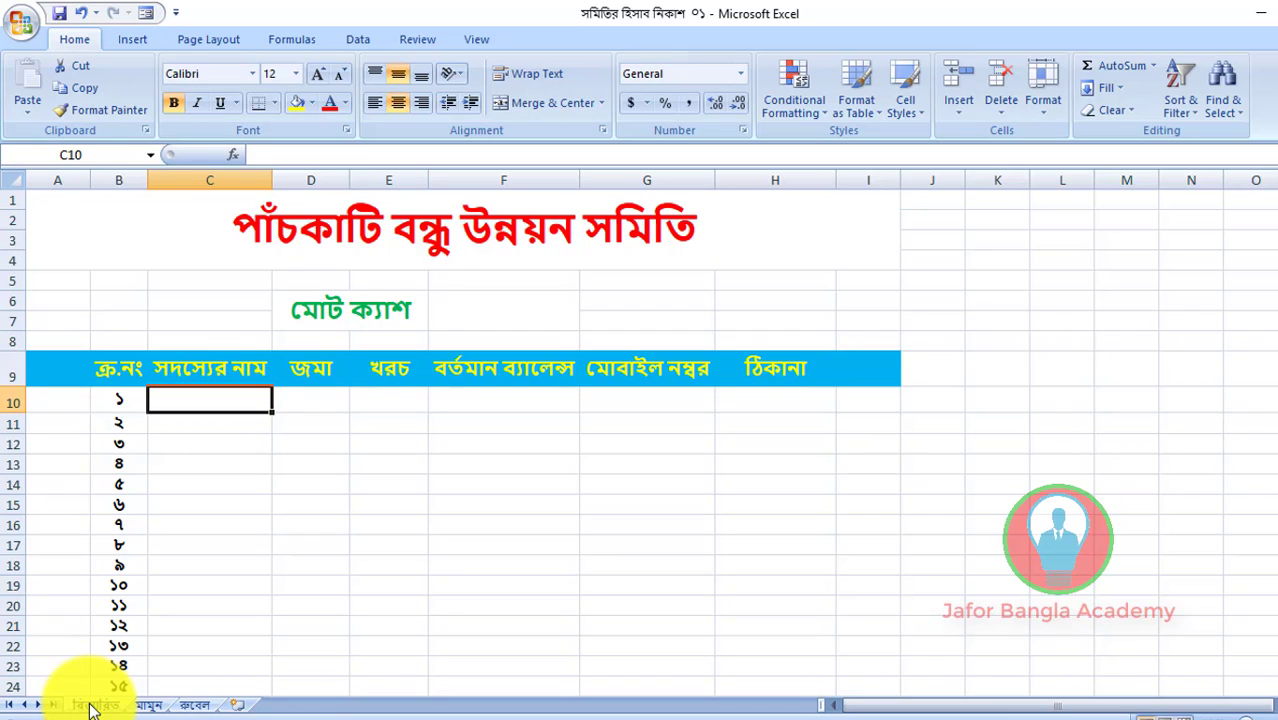
pyautogui.click(152, 706)
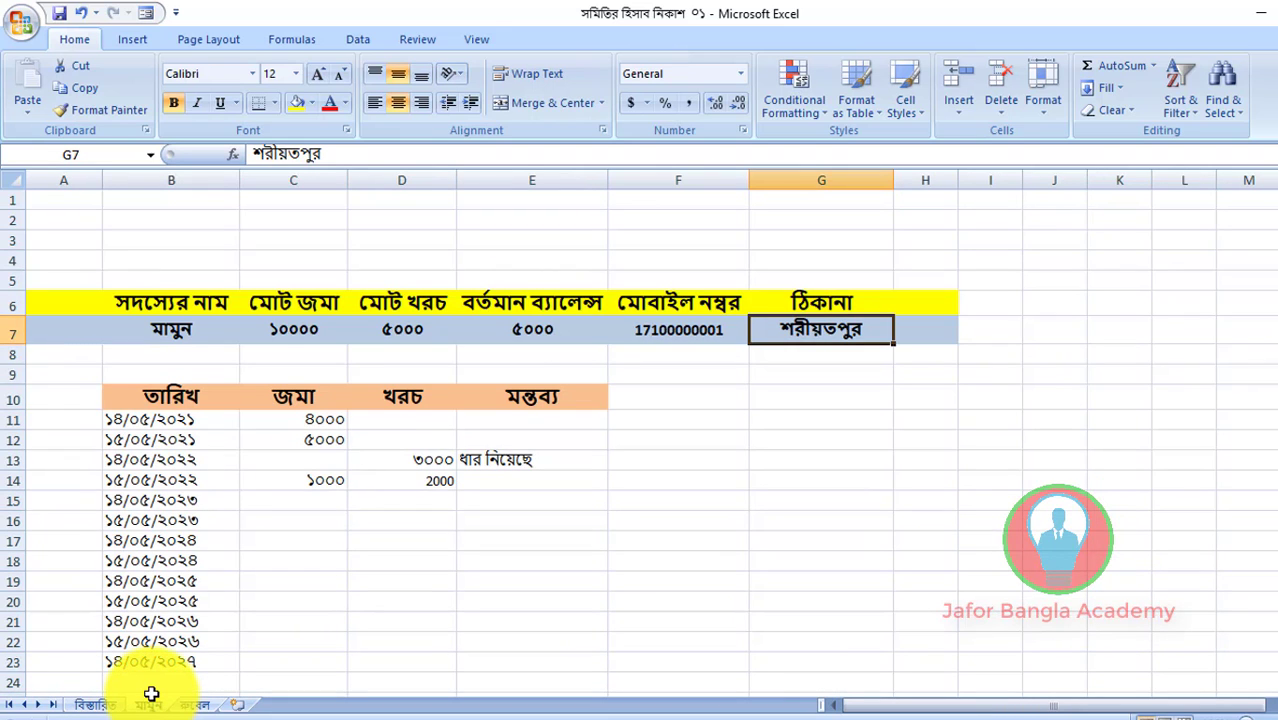
pyautogui.click(110, 707)
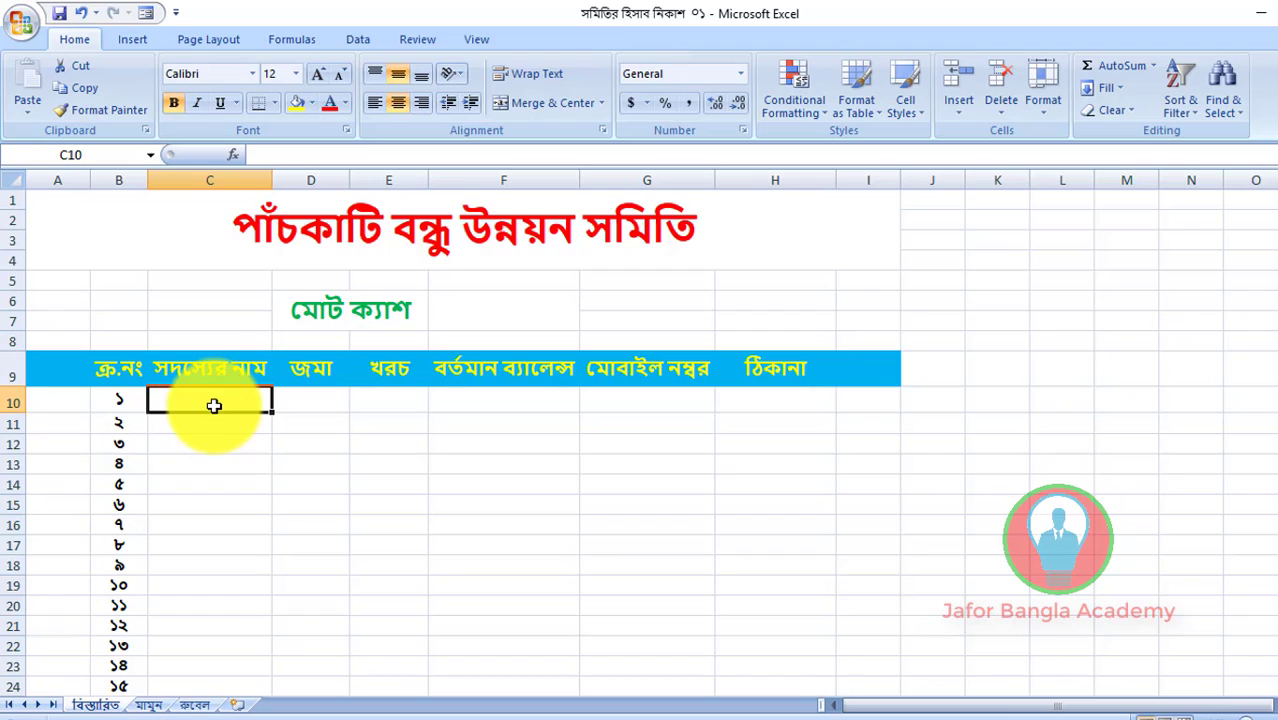
pyautogui.click(235, 440)
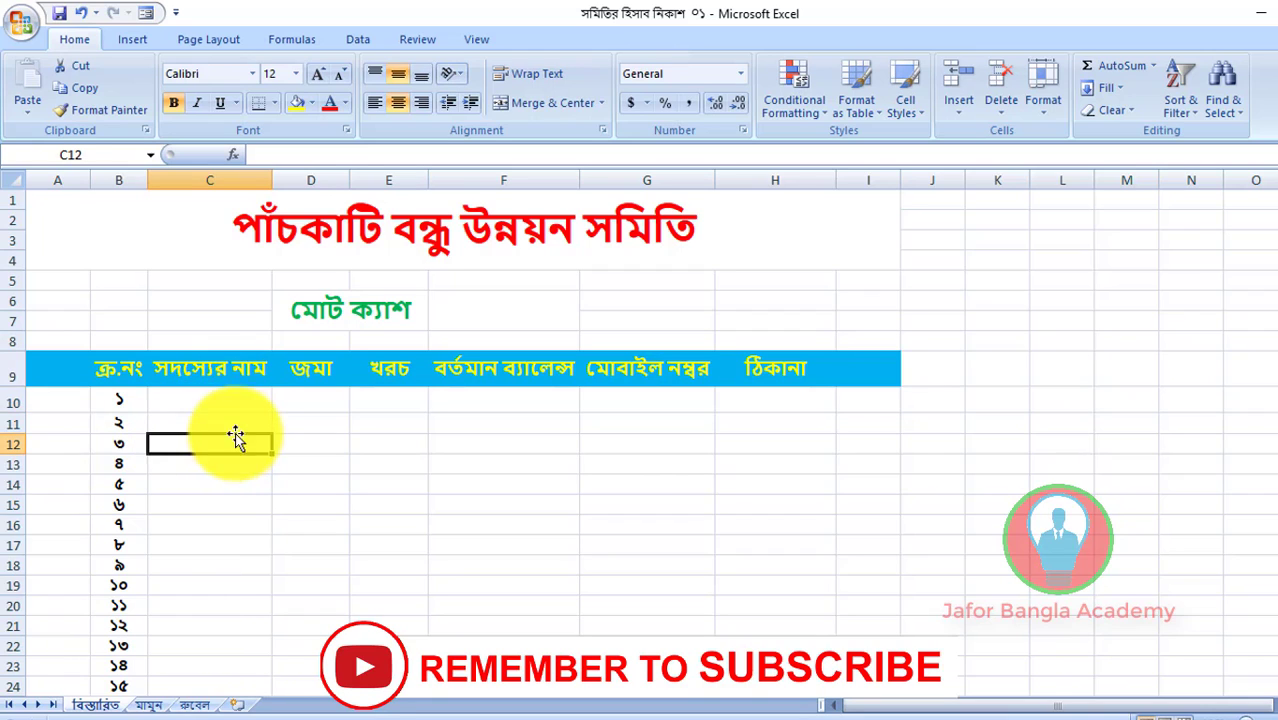
pyautogui.click(249, 401)
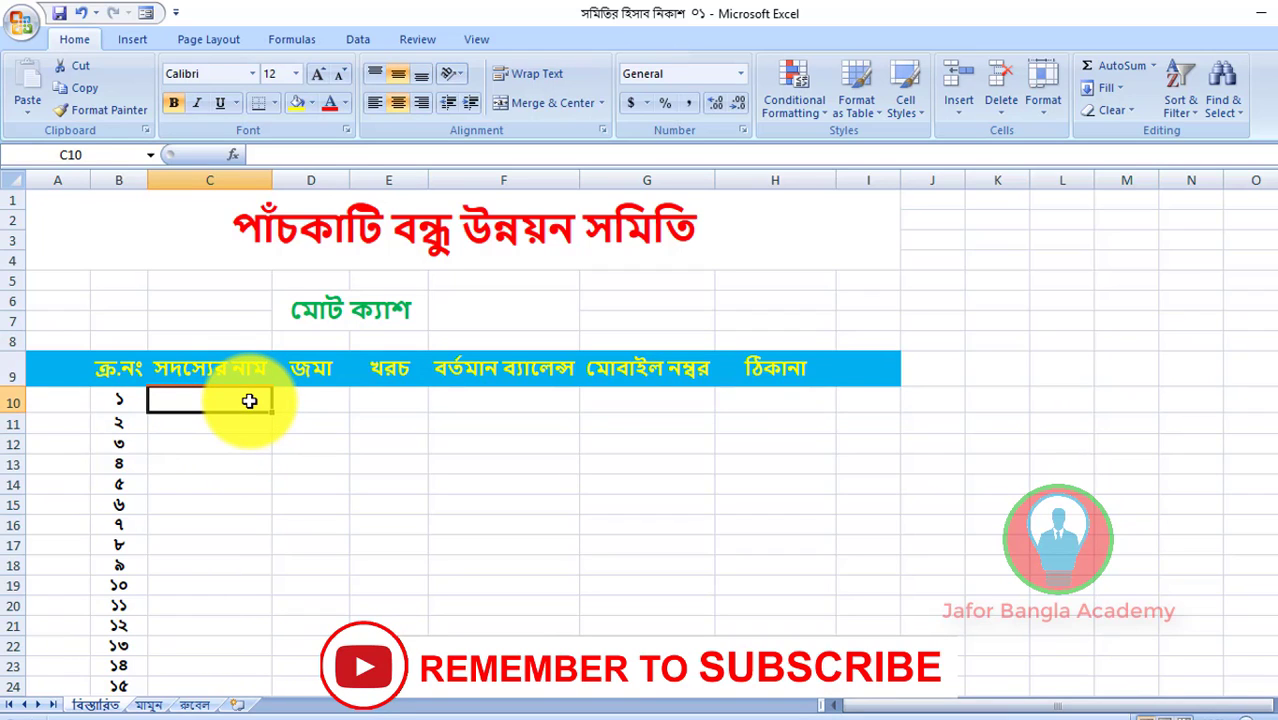
pyautogui.write('=')
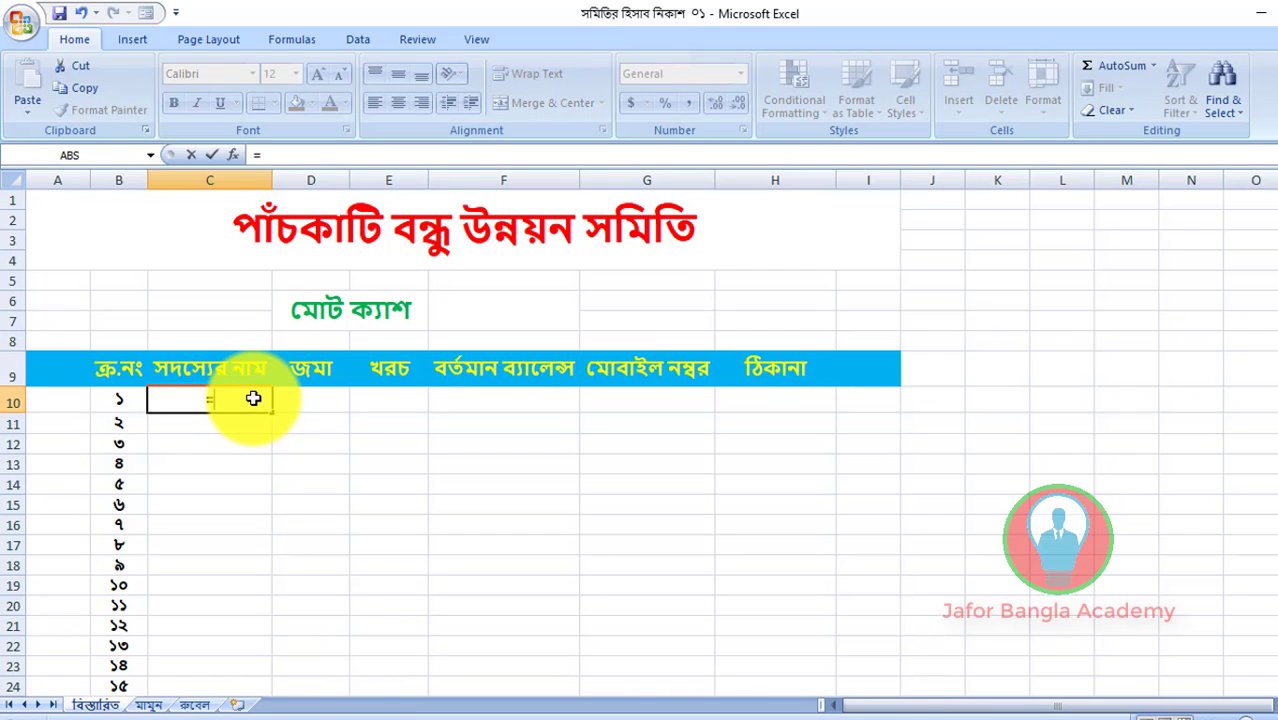
pyautogui.click(150, 706)
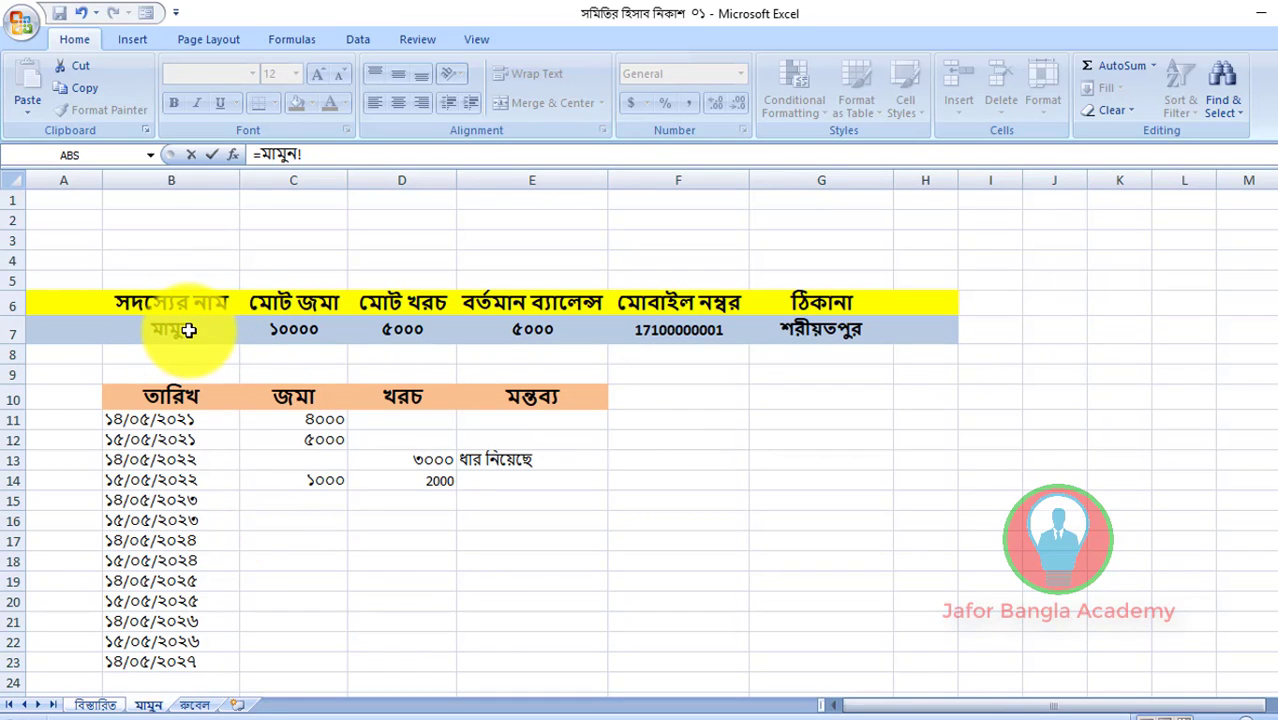
pyautogui.click(284, 160)
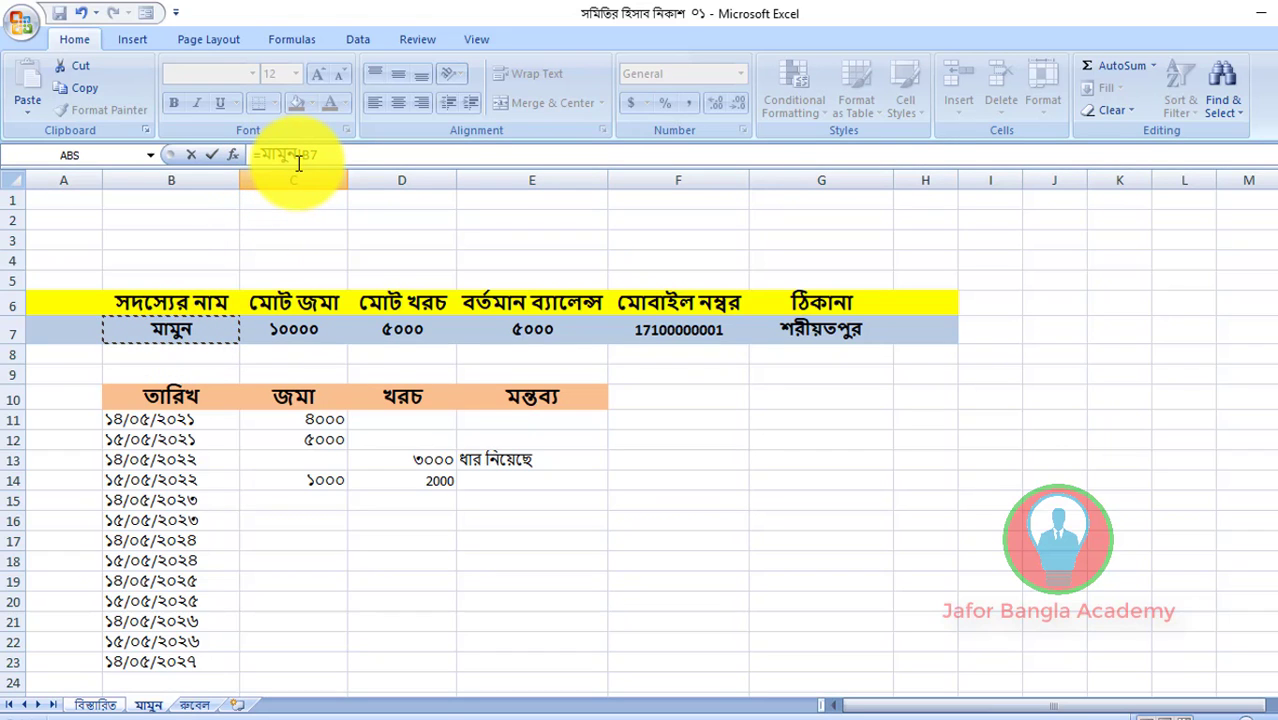
pyautogui.press('Return')
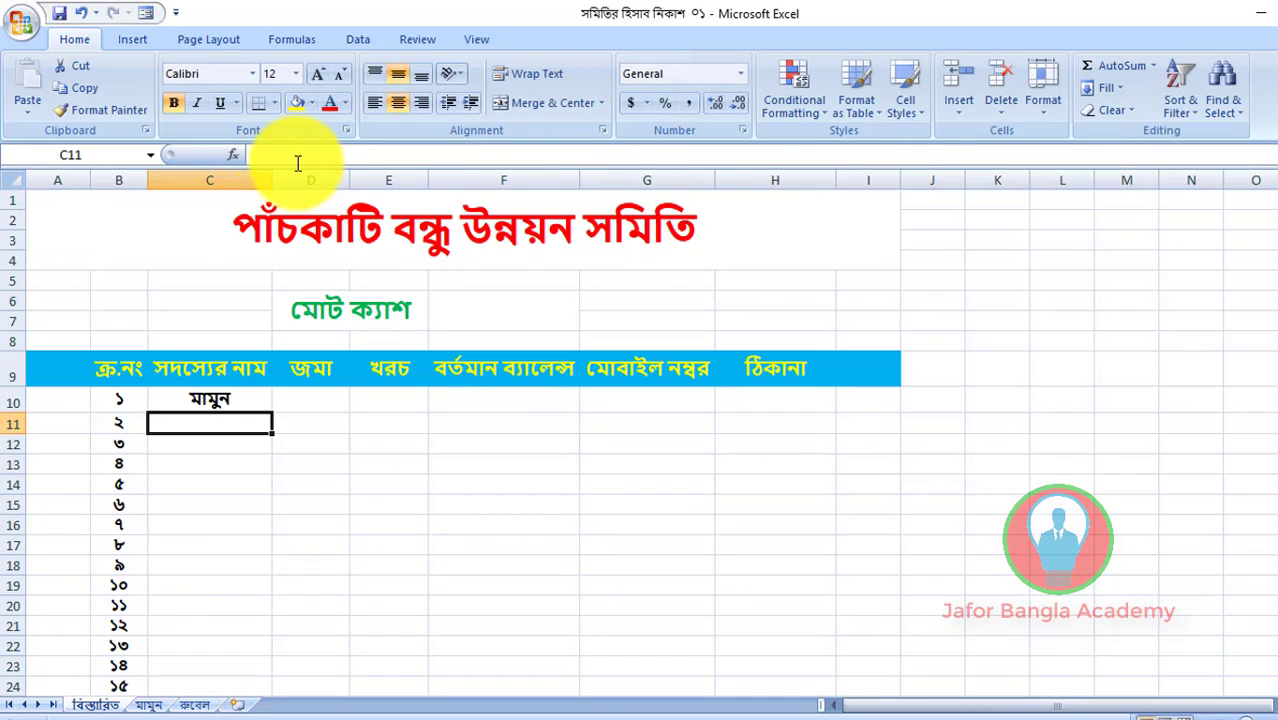
pyautogui.click(203, 401)
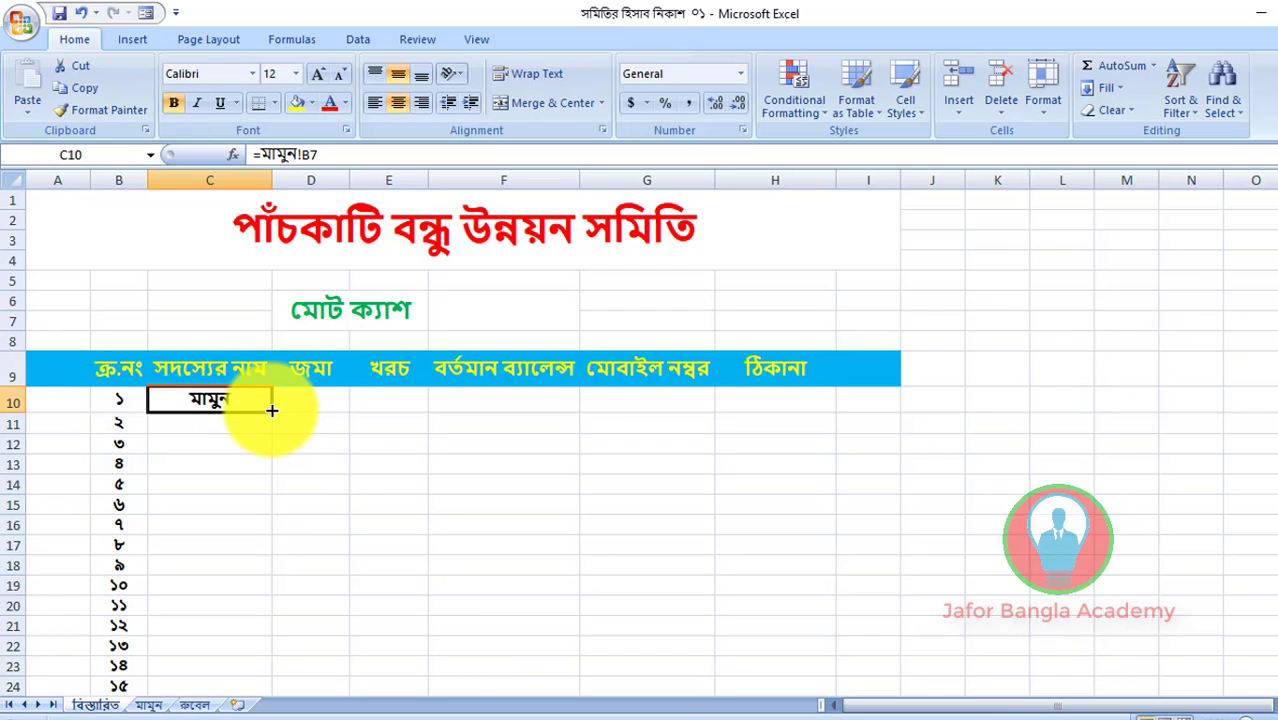
# - Fill the C10 link across row 10 through H10 on the বিস্তারিত sheet and compare the row with the first member's sheet
pyautogui.moveTo(271, 410); pyautogui.dragTo(810, 399)
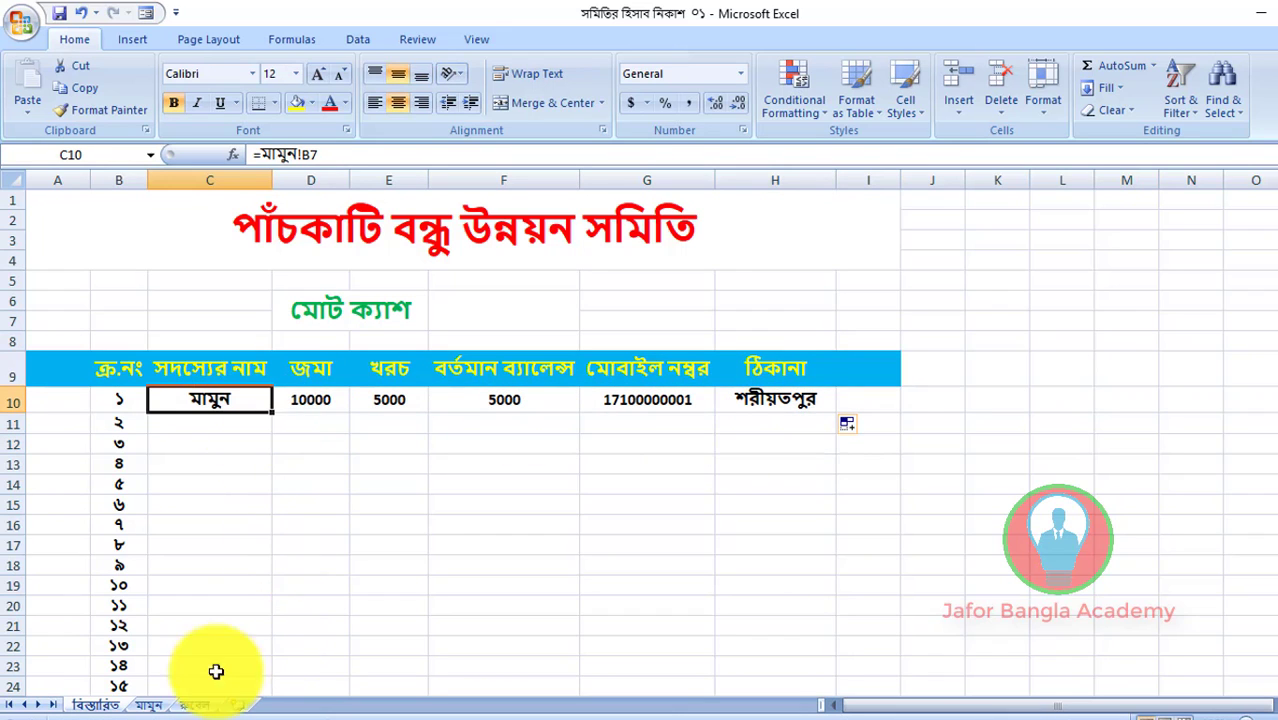
pyautogui.click(150, 704)
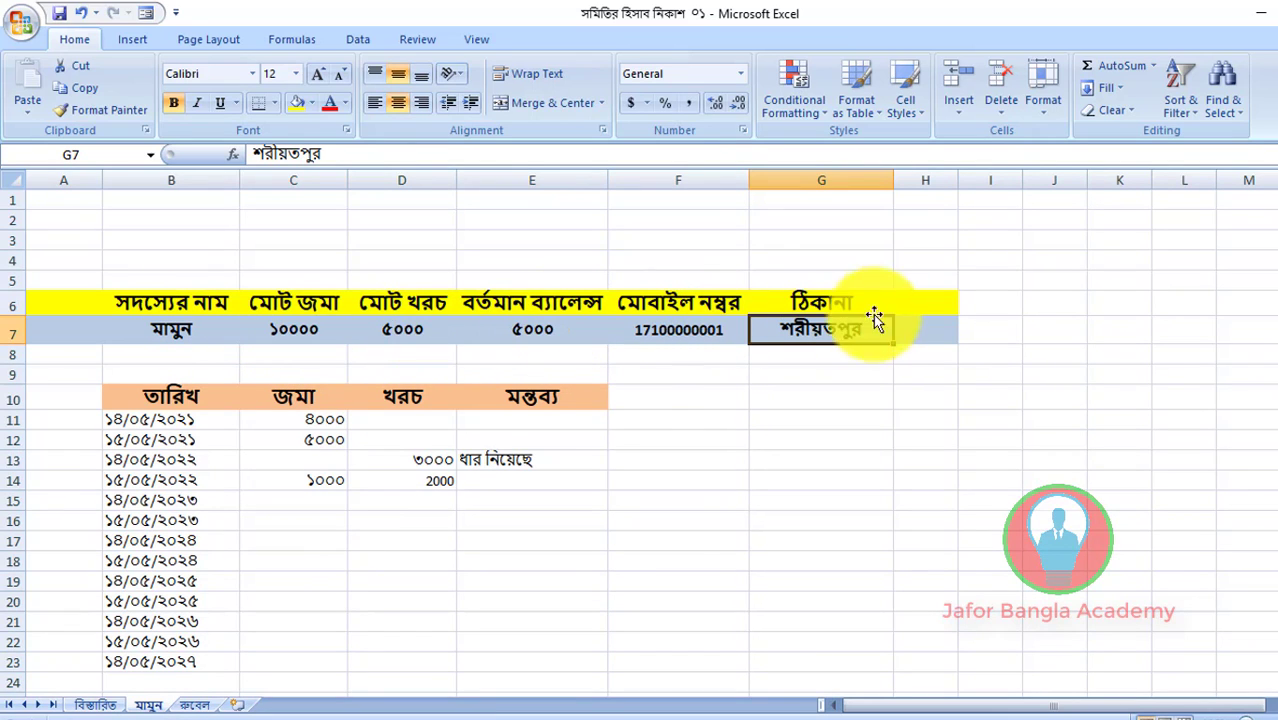
pyautogui.click(118, 706)
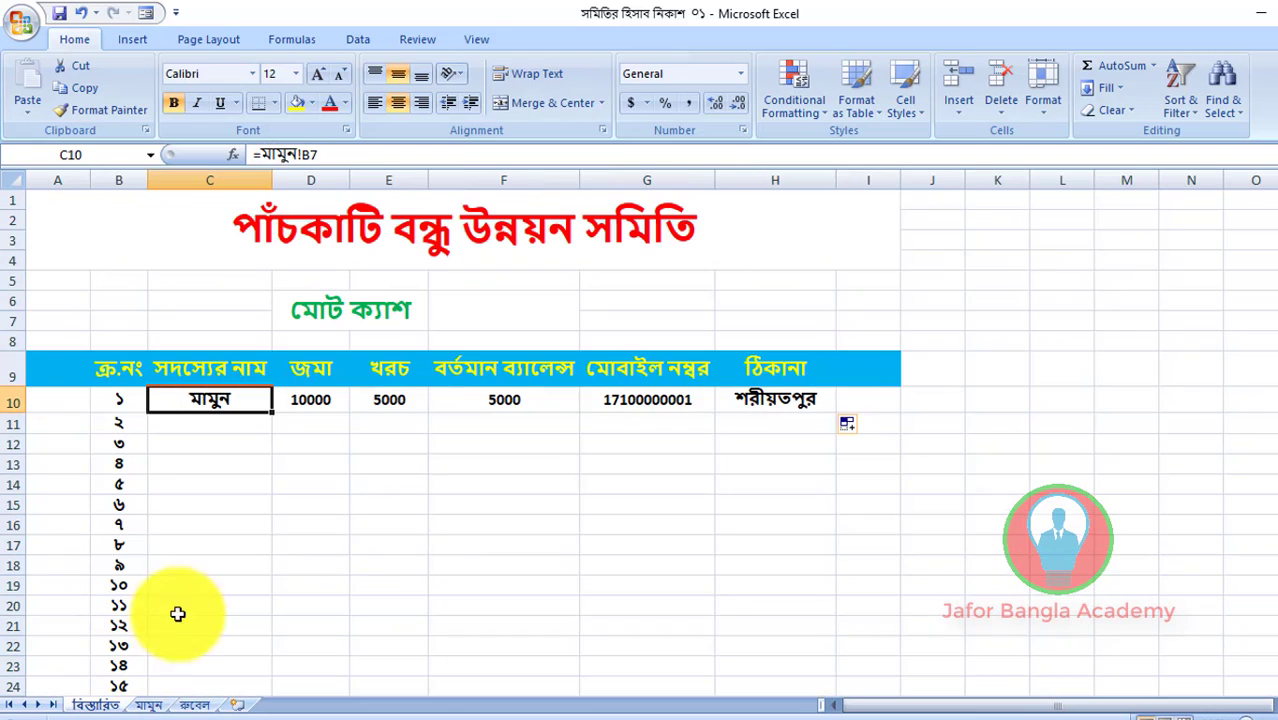
pyautogui.click(659, 403)
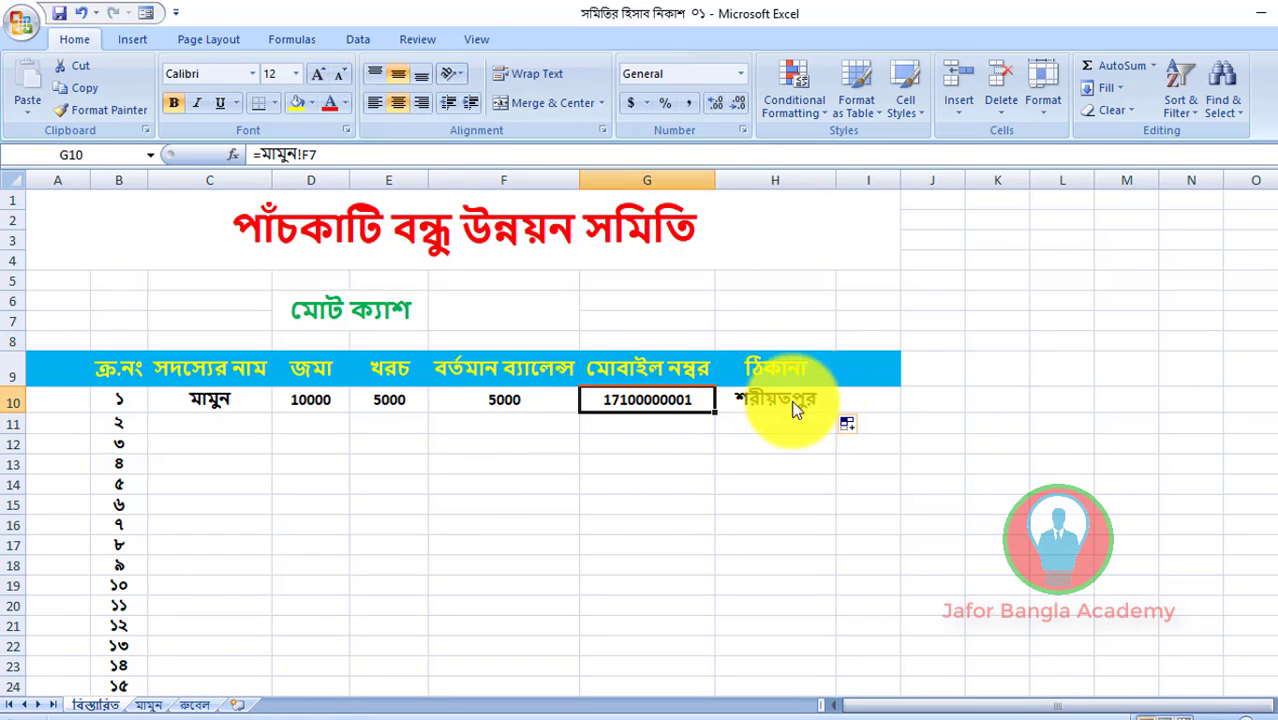
pyautogui.click(790, 400)
pyautogui.click(250, 399)
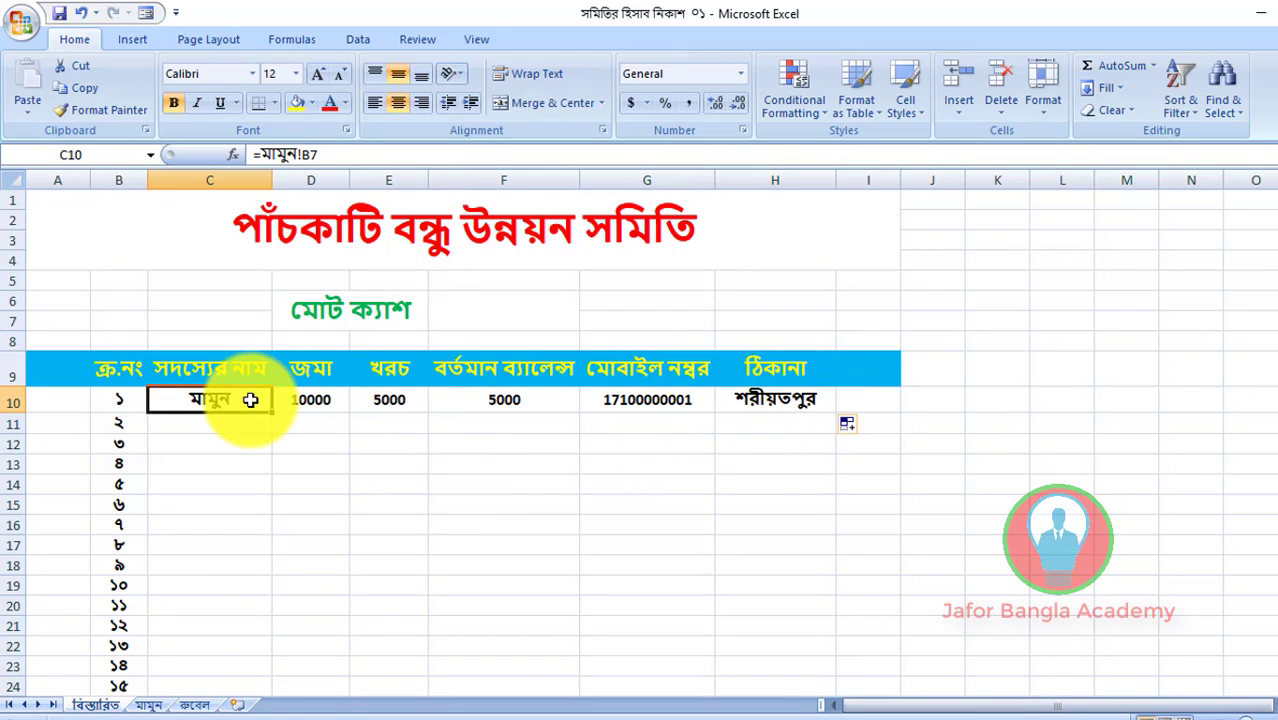
# - On the second member's sheet, enter the member's name in B7 under সদস্যের নাম
pyautogui.click(197, 707)
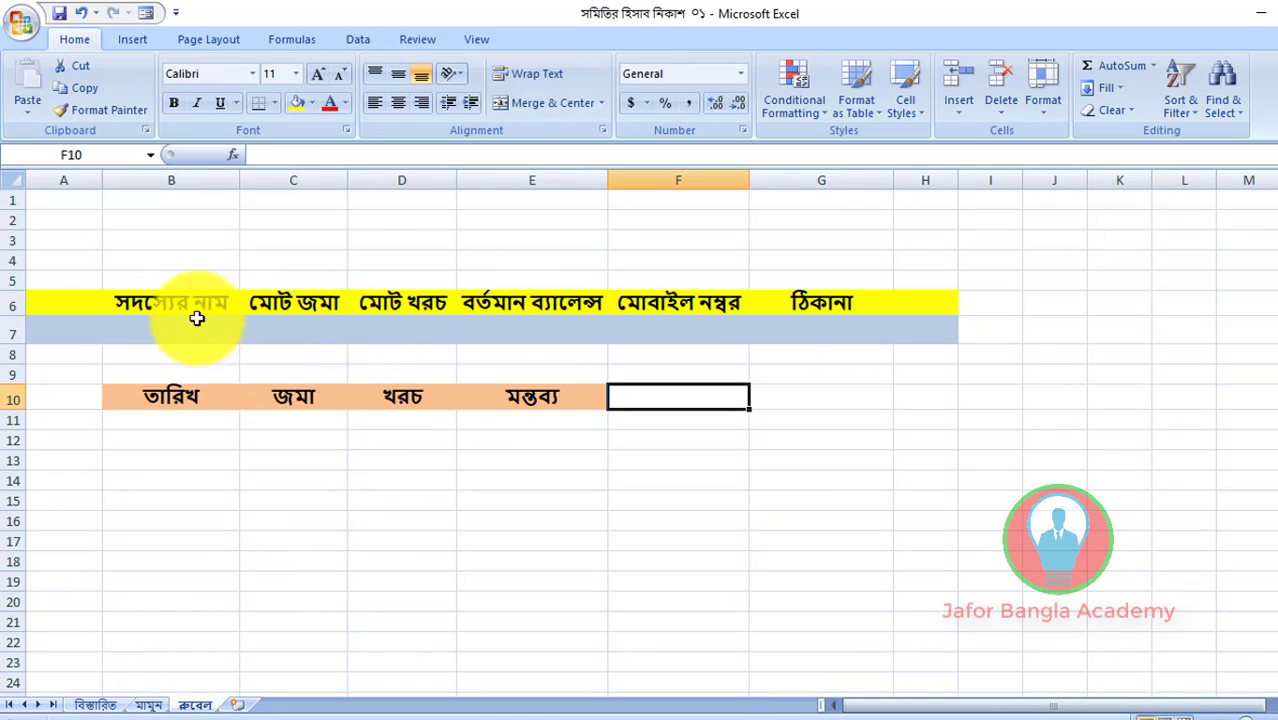
pyautogui.click(200, 329)
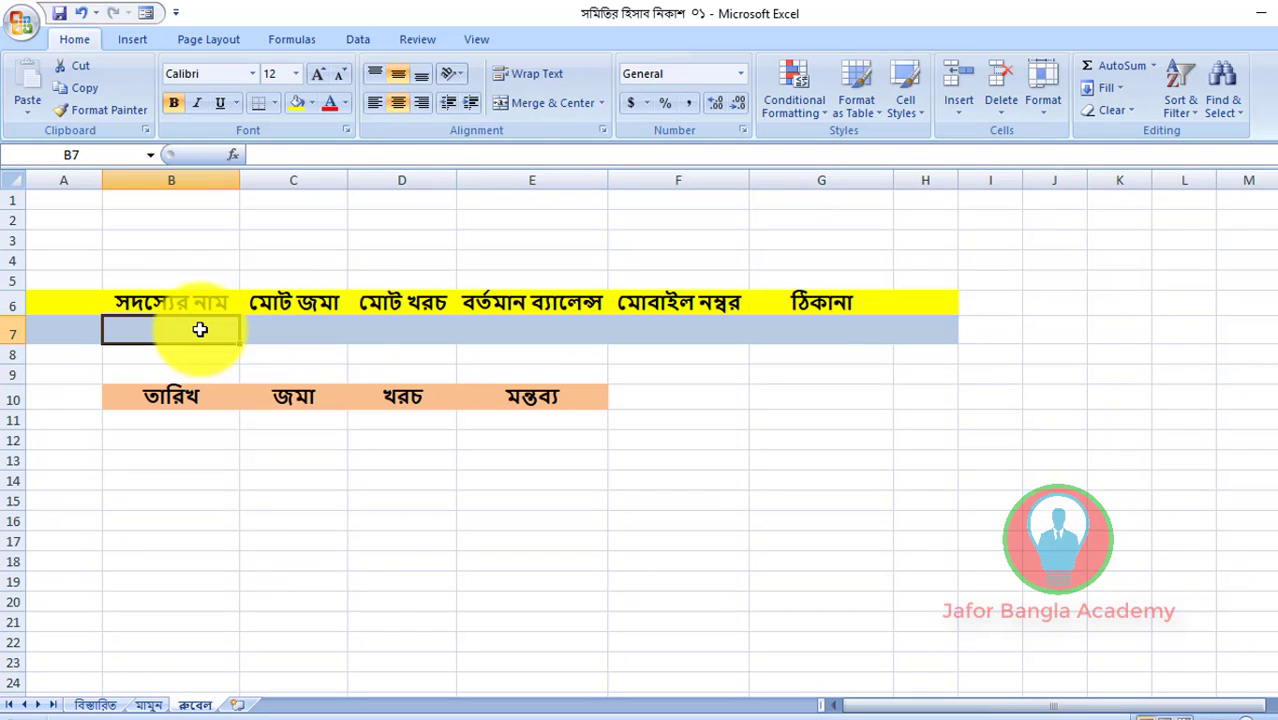
pyautogui.write('মো: রুবেল')
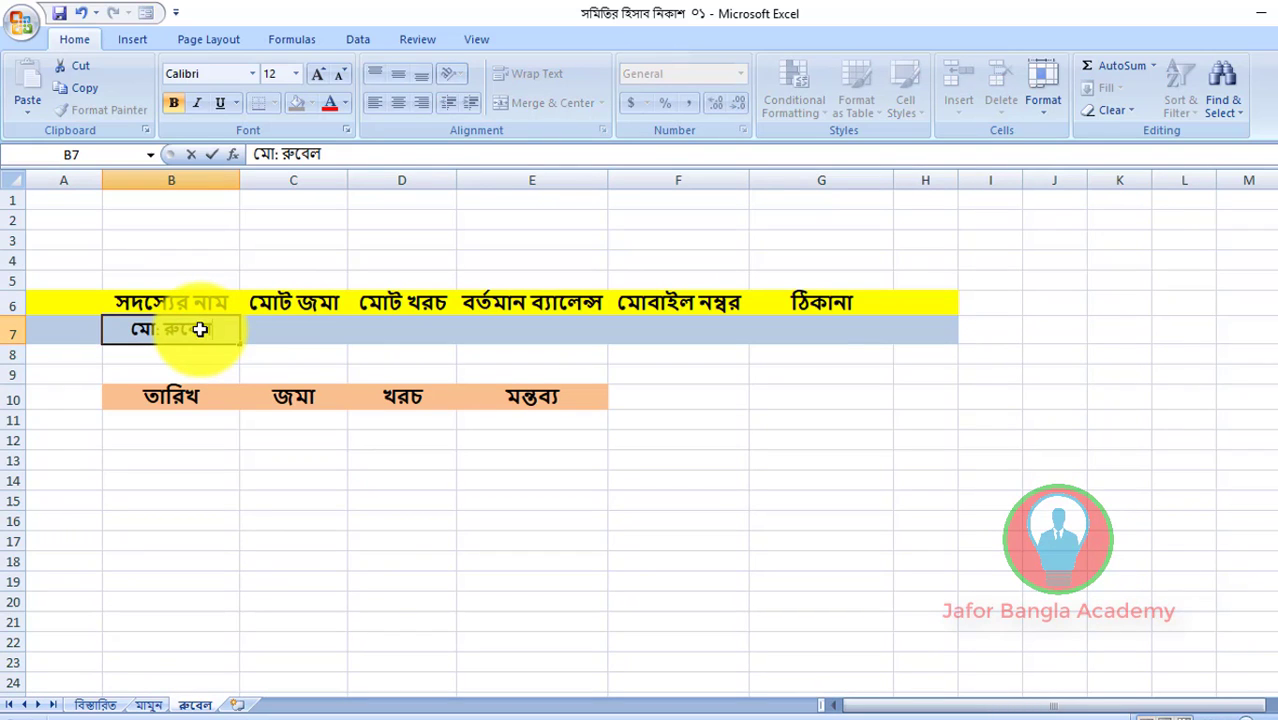
pyautogui.click(302, 337)
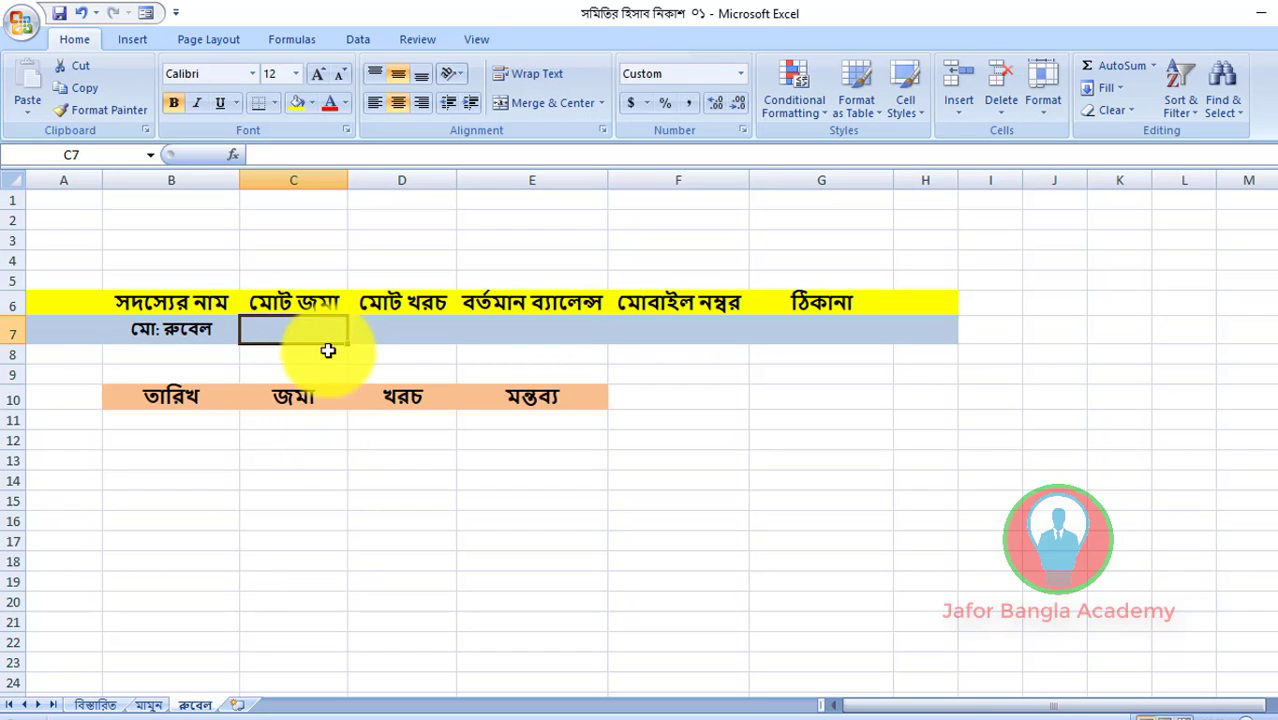
# - Record the date ১৪/০৫/২০২১ in B11 and a deposit of ৫০০০ in C11 under জমা
pyautogui.click(314, 420)
pyautogui.click(197, 422)
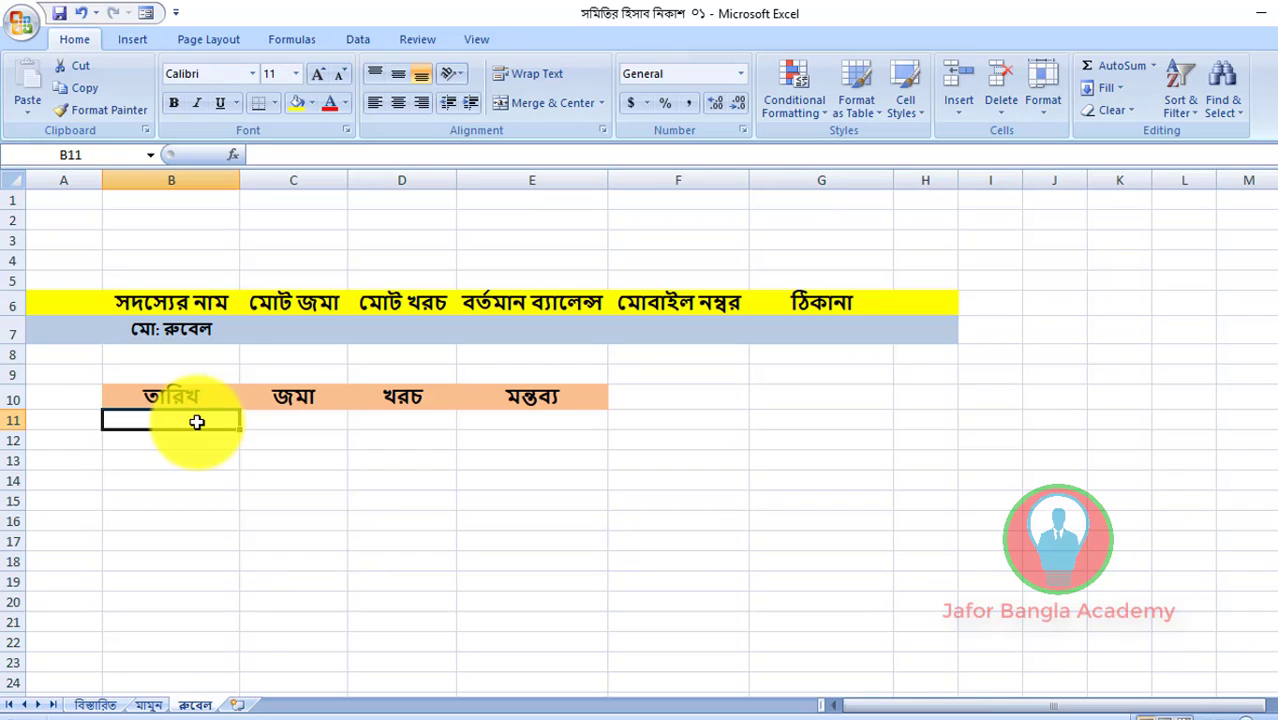
pyautogui.write('১৪/০৫/২০২১')
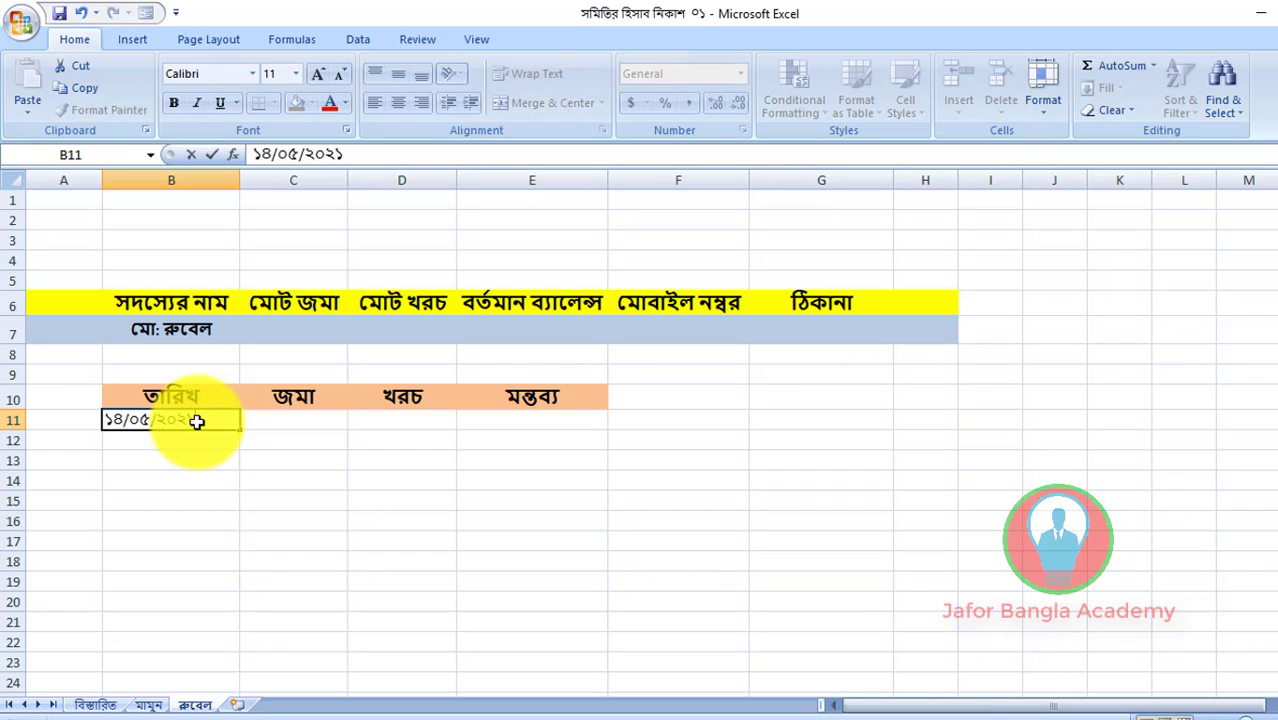
pyautogui.press('Return')
pyautogui.click(268, 425)
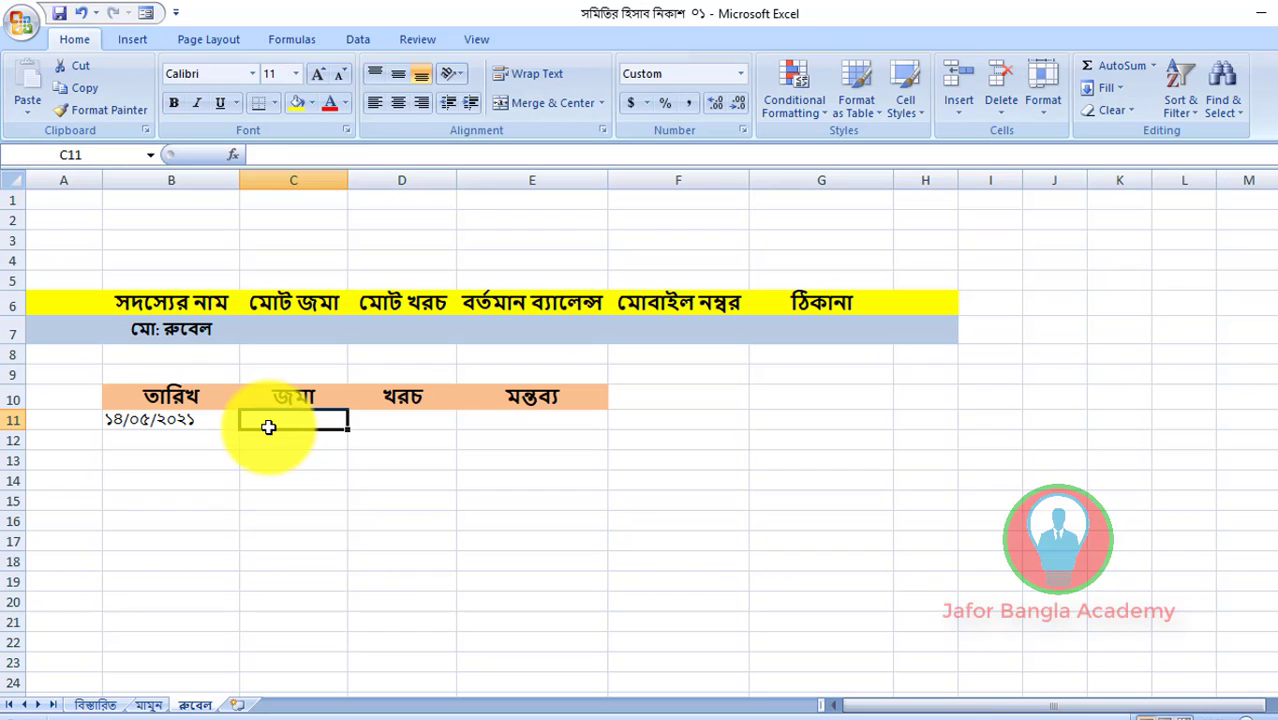
pyautogui.write('৫০০০')
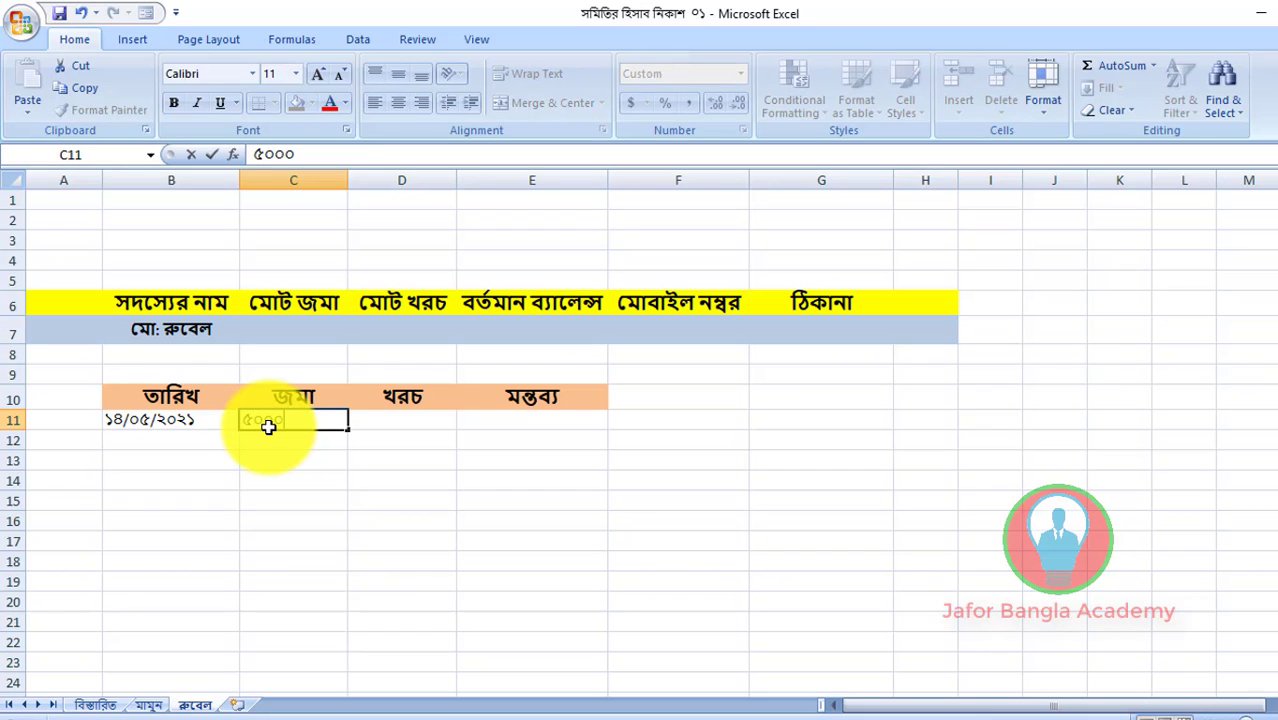
# - Record an expense of ২০০ in D12 under খরচ
pyautogui.click(428, 442)
pyautogui.write('২')
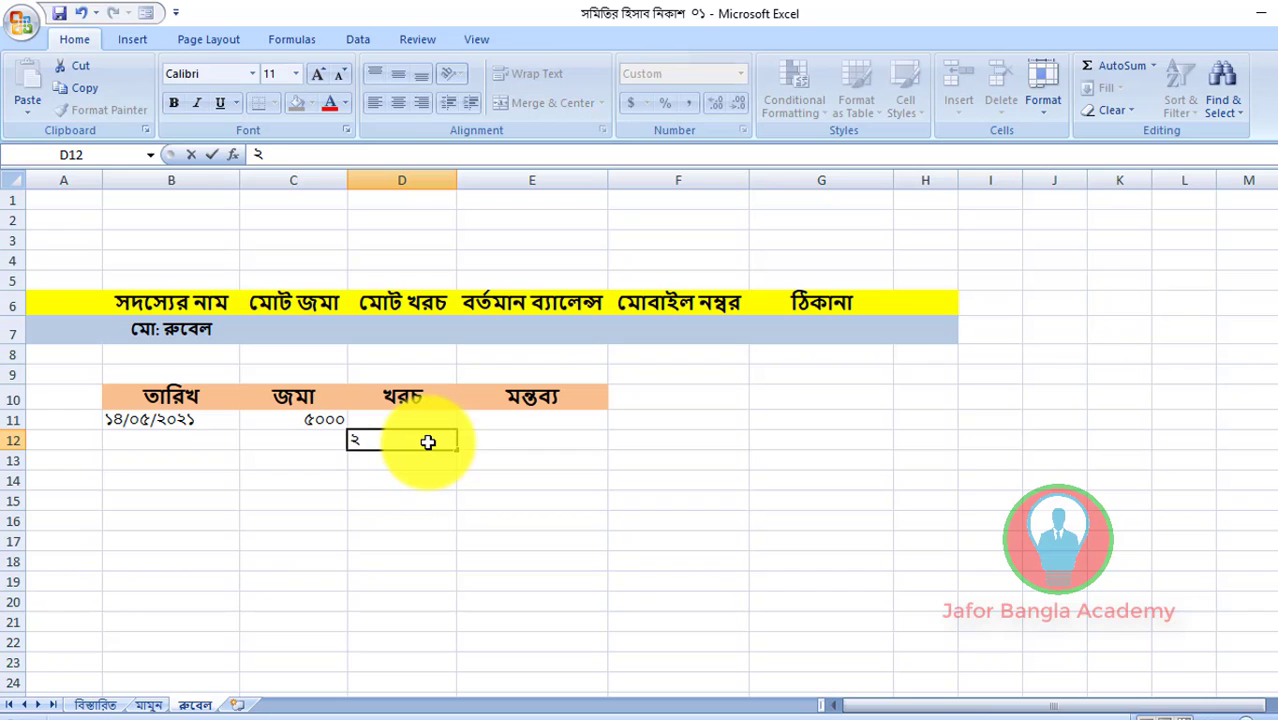
pyautogui.write('০০')
pyautogui.click(399, 479)
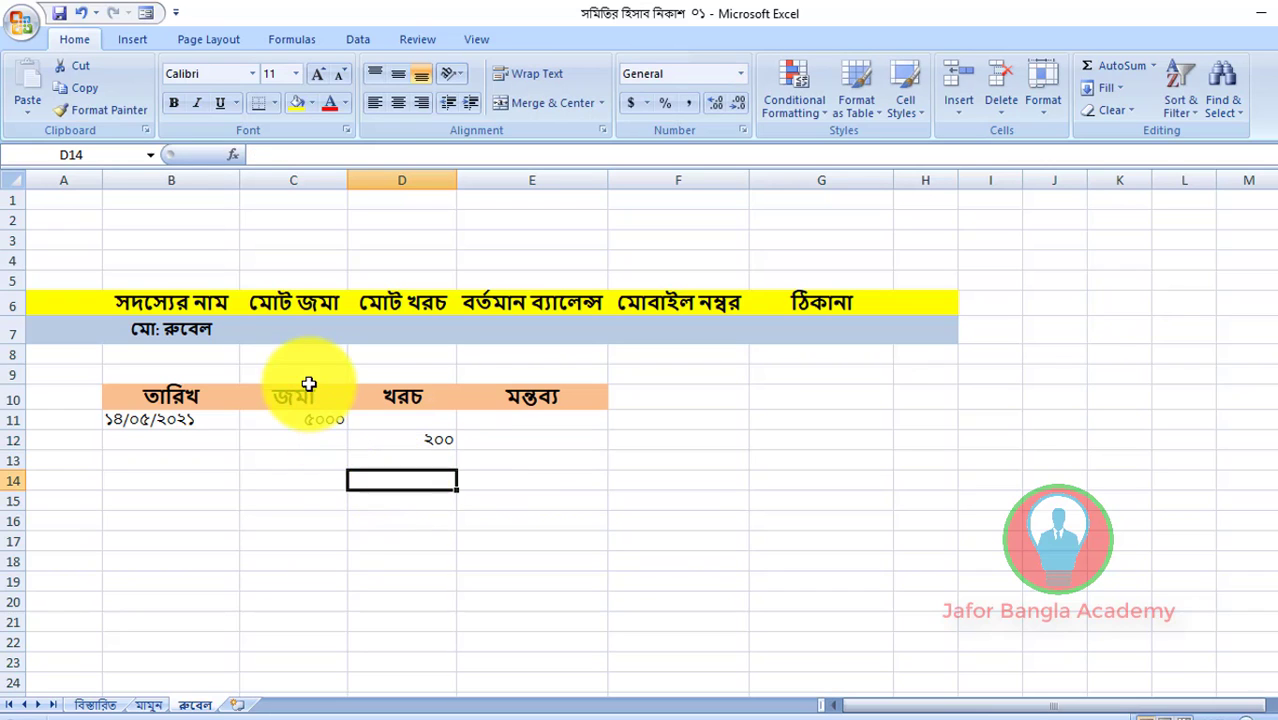
# - Total the member's deposits in C7 under মোট জমা with a SUM formula over C11:C1500
pyautogui.click(288, 331)
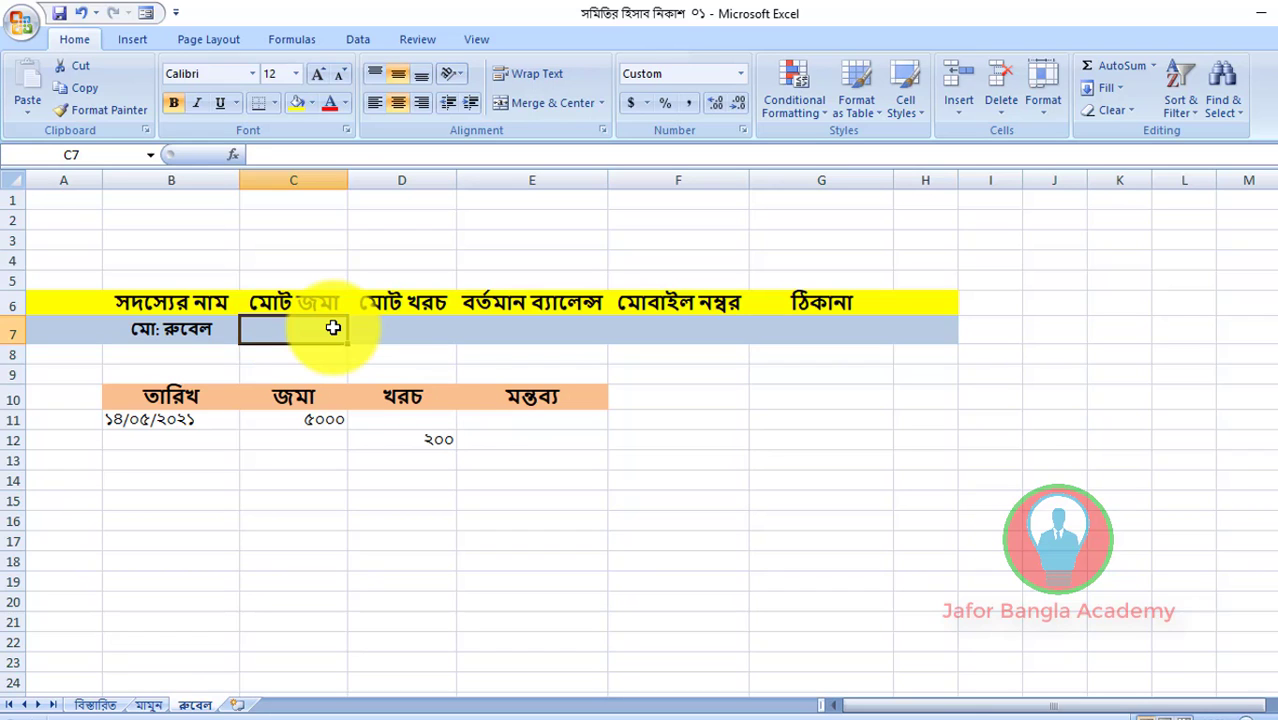
pyautogui.write('=Sum')
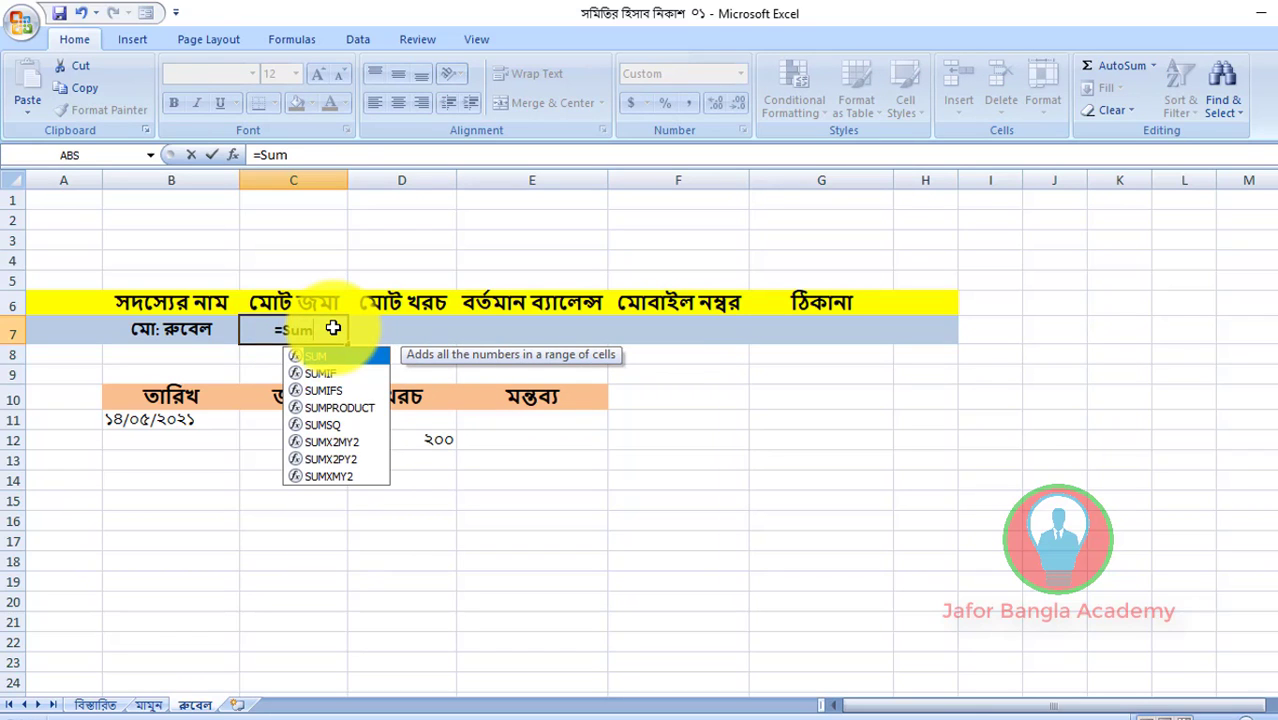
pyautogui.write('(')
pyautogui.click(317, 425)
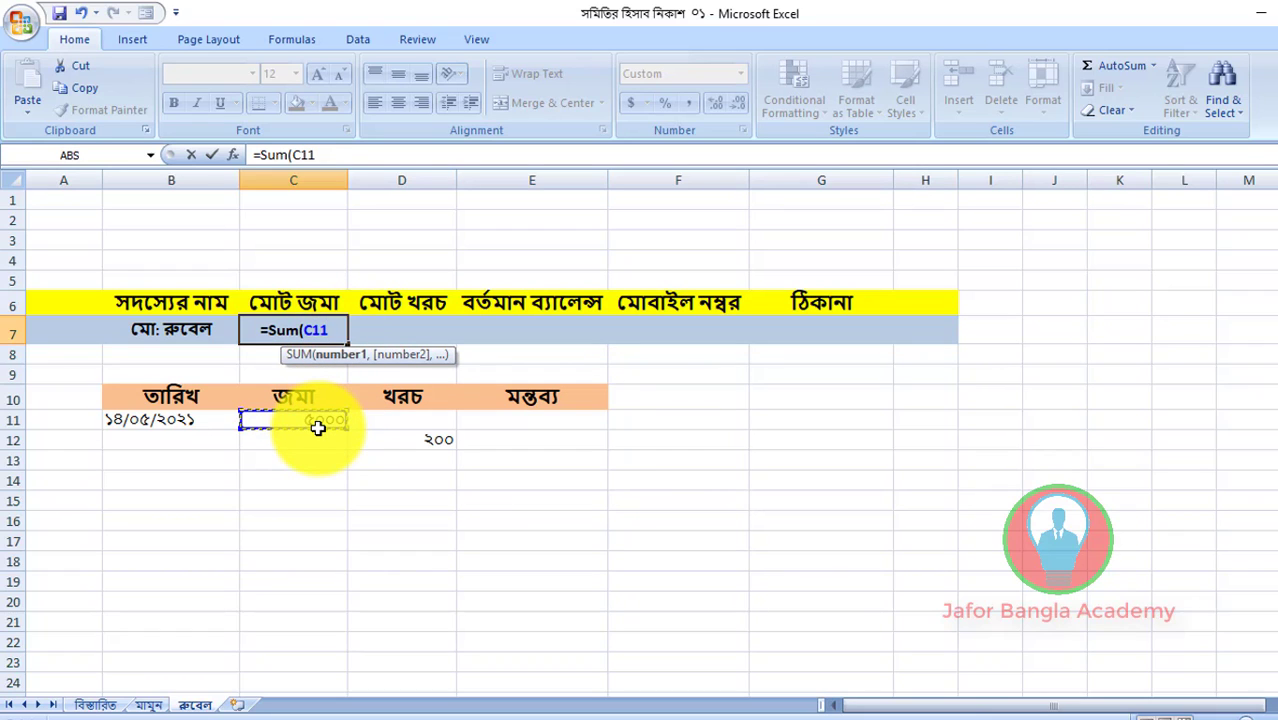
pyautogui.write(':')
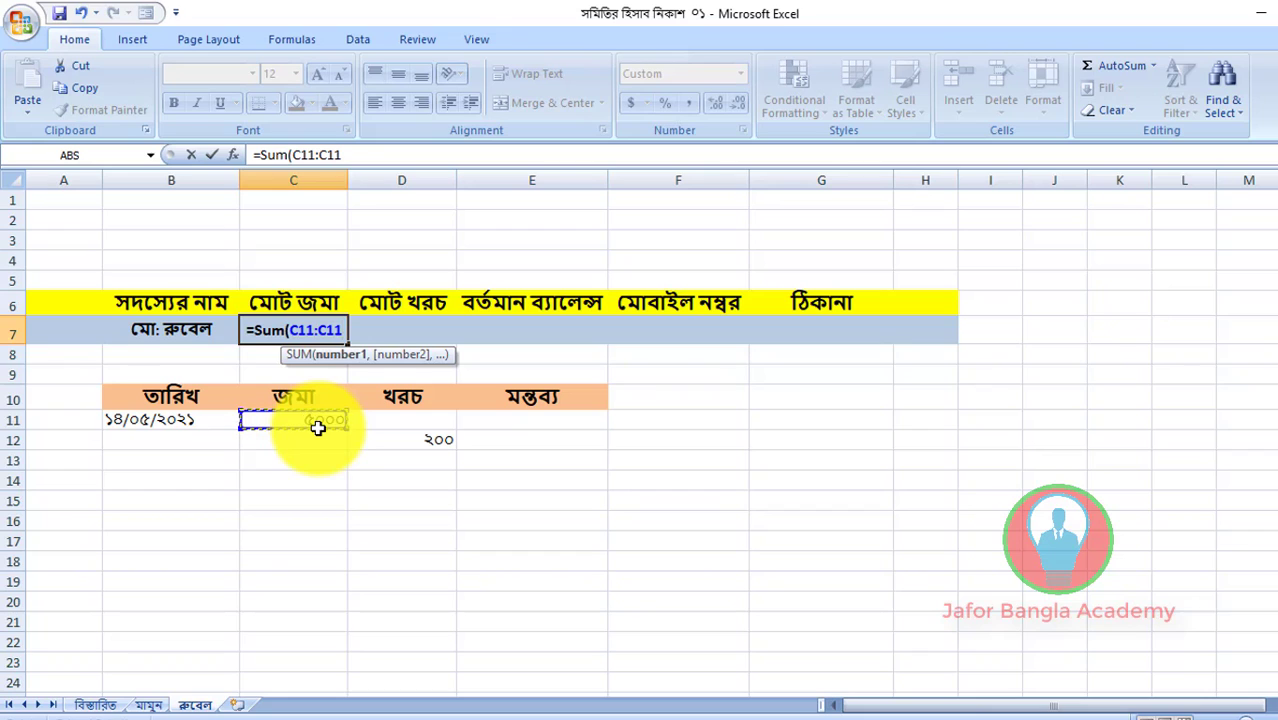
pyautogui.moveTo(345, 155); pyautogui.dragTo(325, 157)
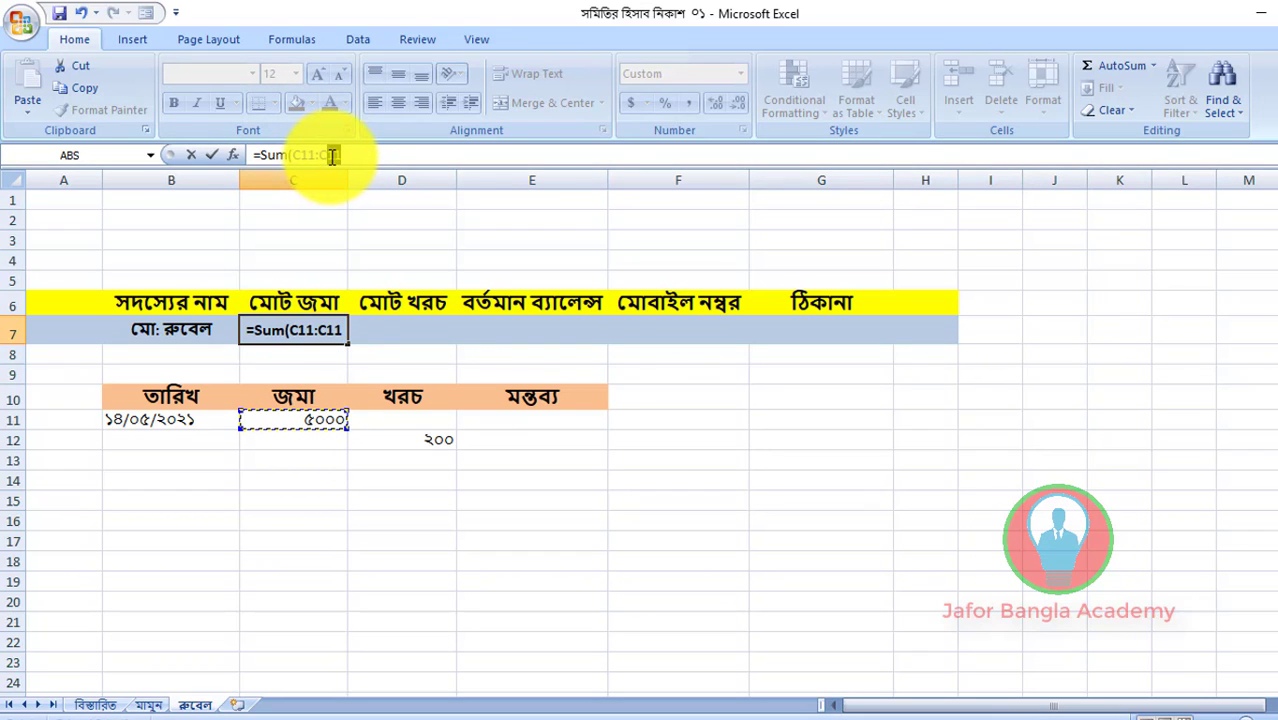
pyautogui.press('BackSpace')
pyautogui.write('15000')
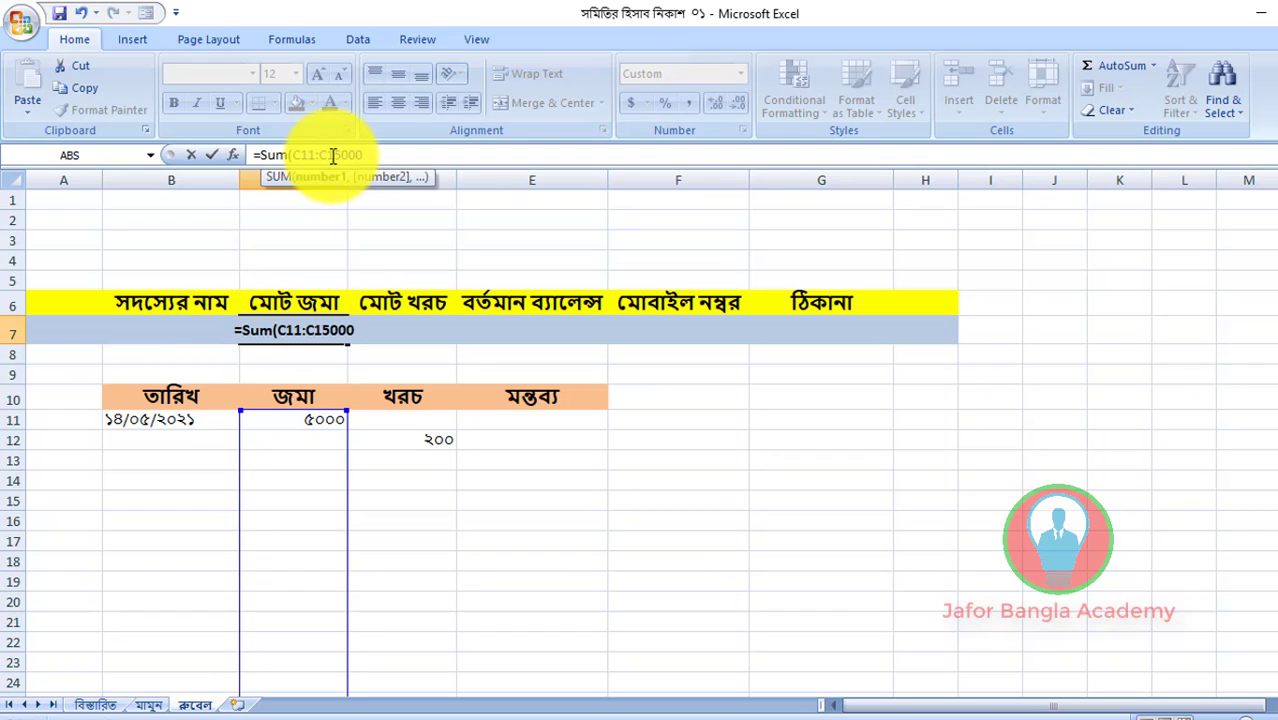
pyautogui.press('BackSpace')
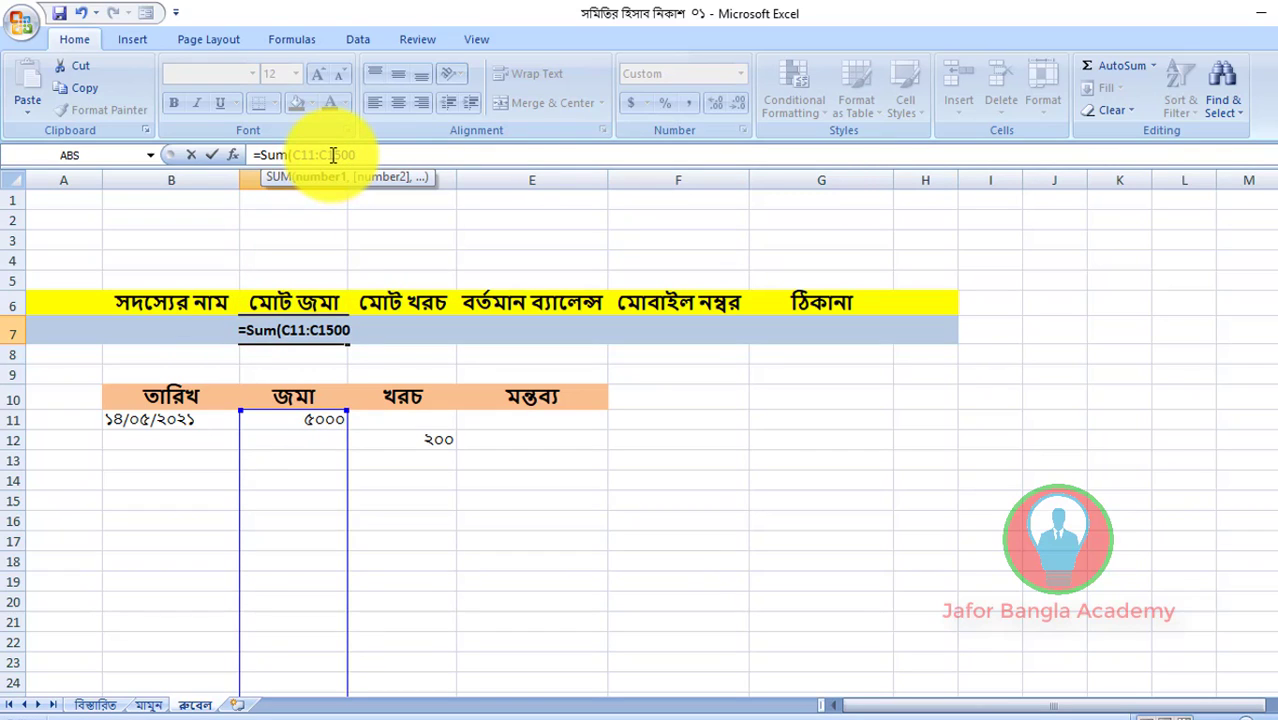
pyautogui.press('Return')
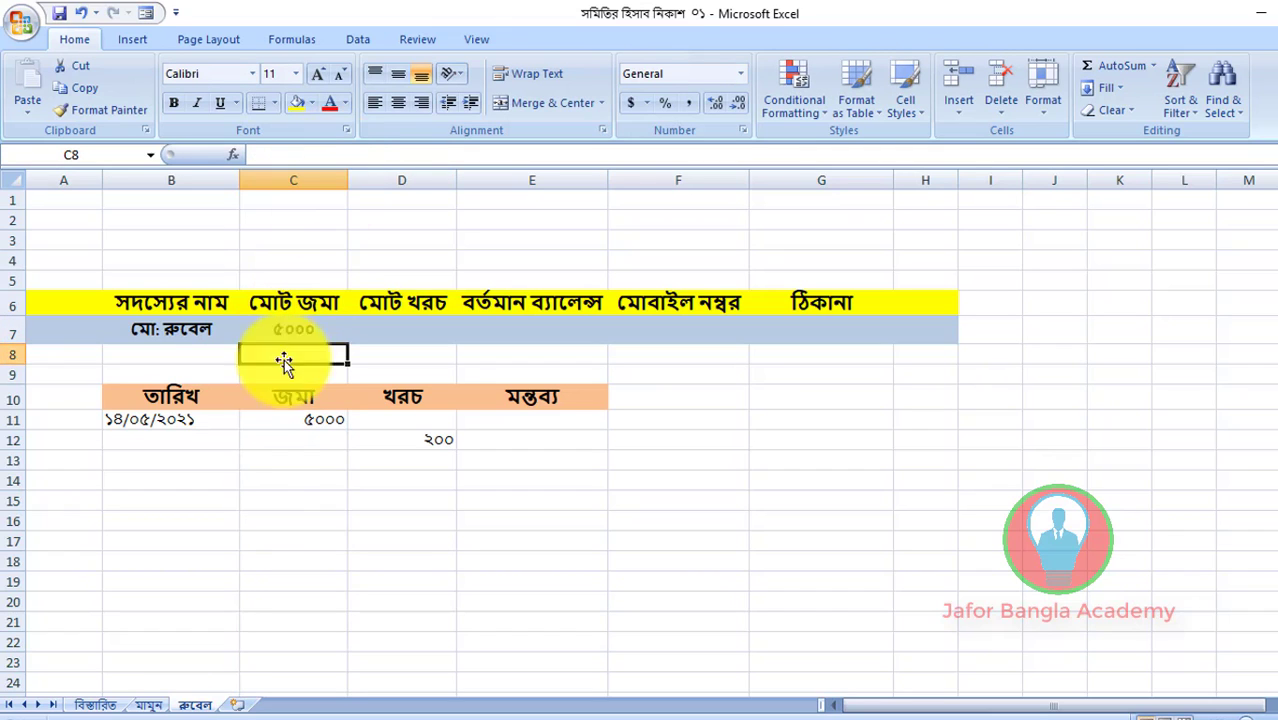
# - Copy the C7 total formula into D7 under মোট খরচ and check it against the expense entries
pyautogui.click(312, 426)
pyautogui.click(318, 330)
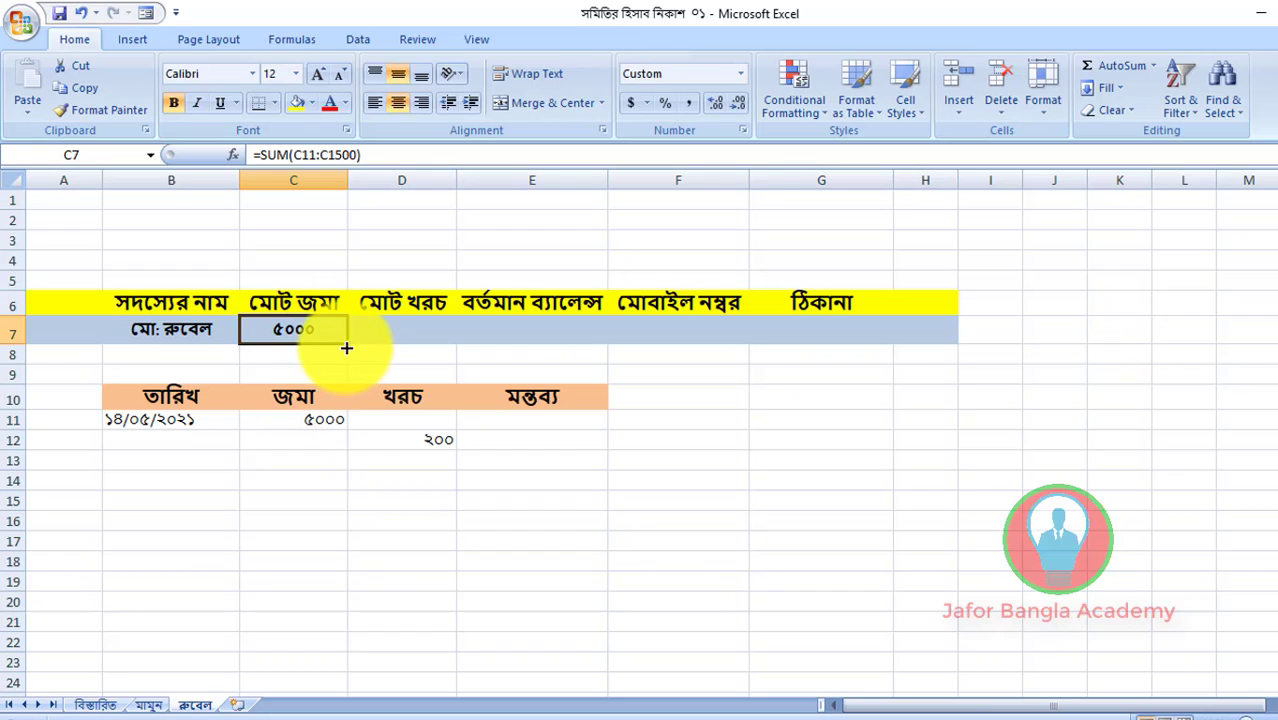
pyautogui.moveTo(346, 347); pyautogui.dragTo(422, 349)
pyautogui.click(425, 418)
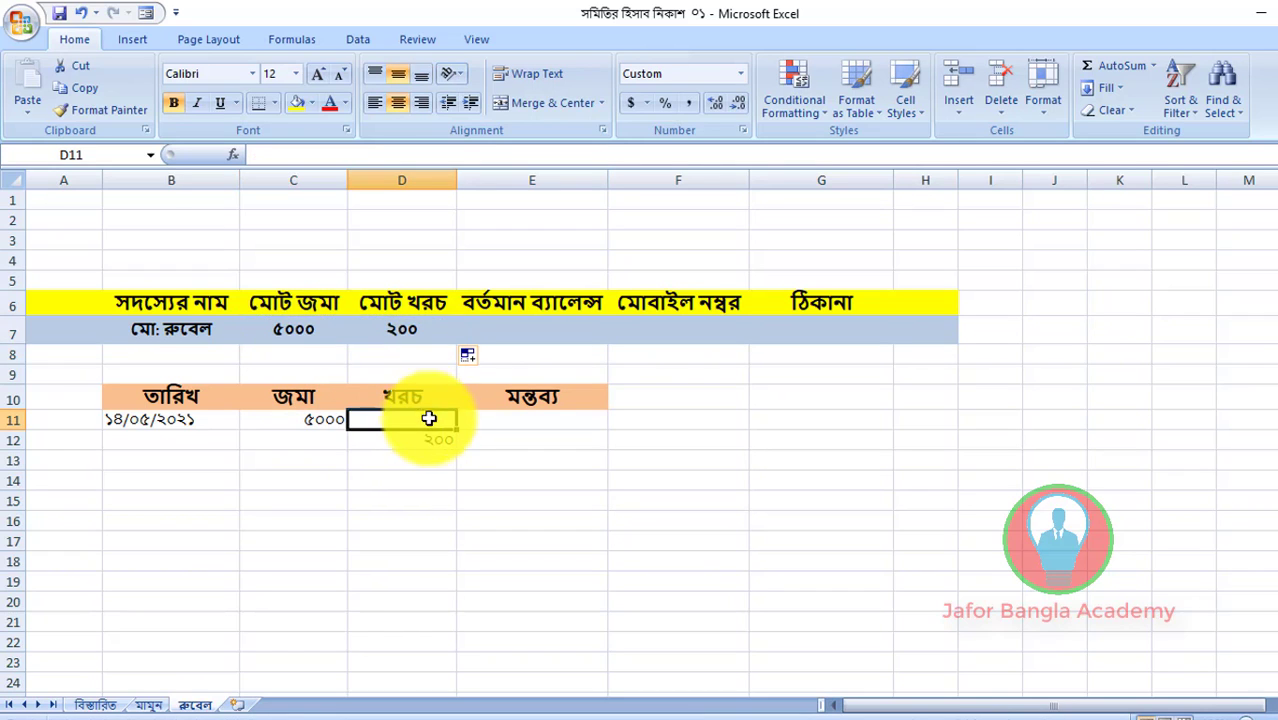
pyautogui.click(428, 437)
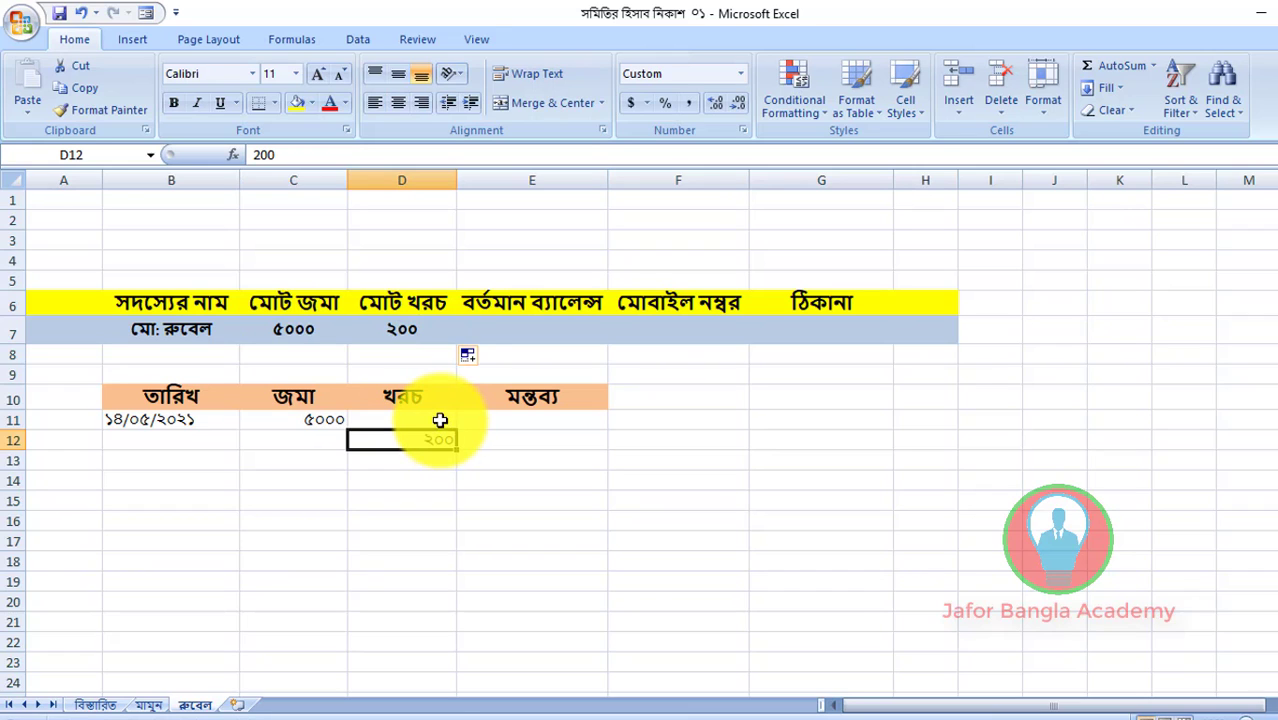
pyautogui.click(435, 336)
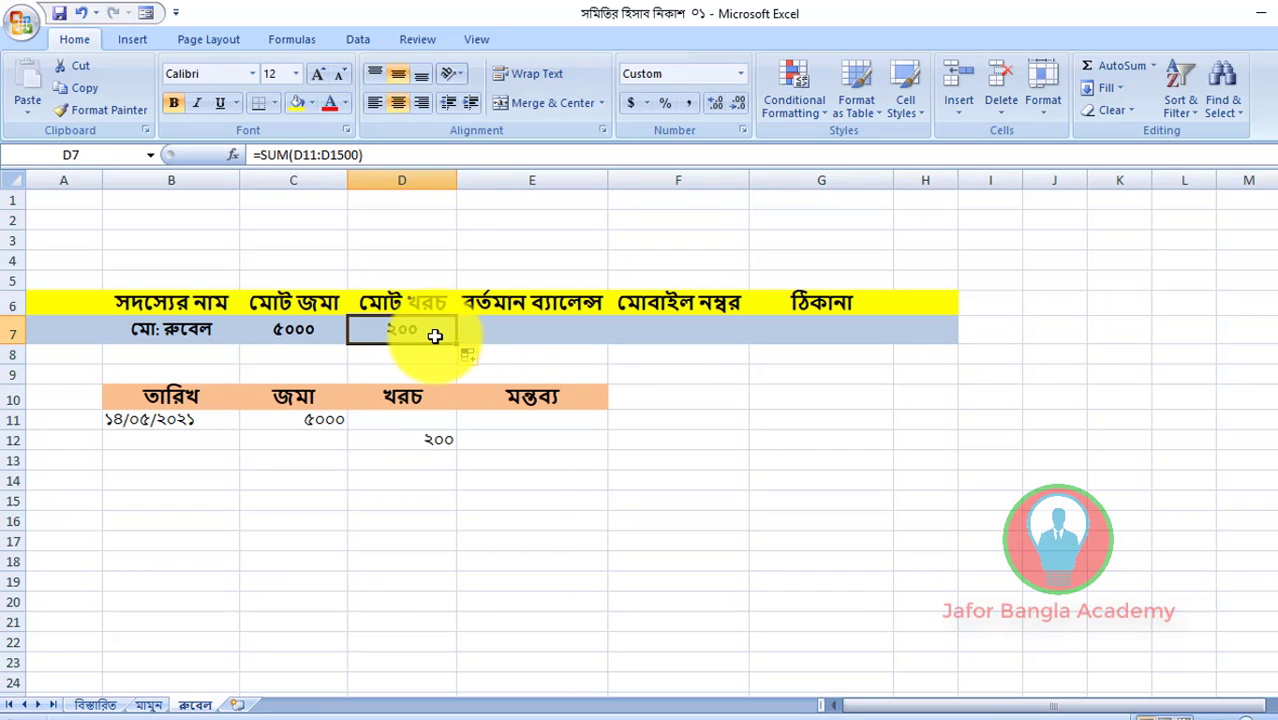
# - Calculate the current balance in E7 under বর্তমান ব্যালেন্স with the formula =C7-D7
pyautogui.click(493, 332)
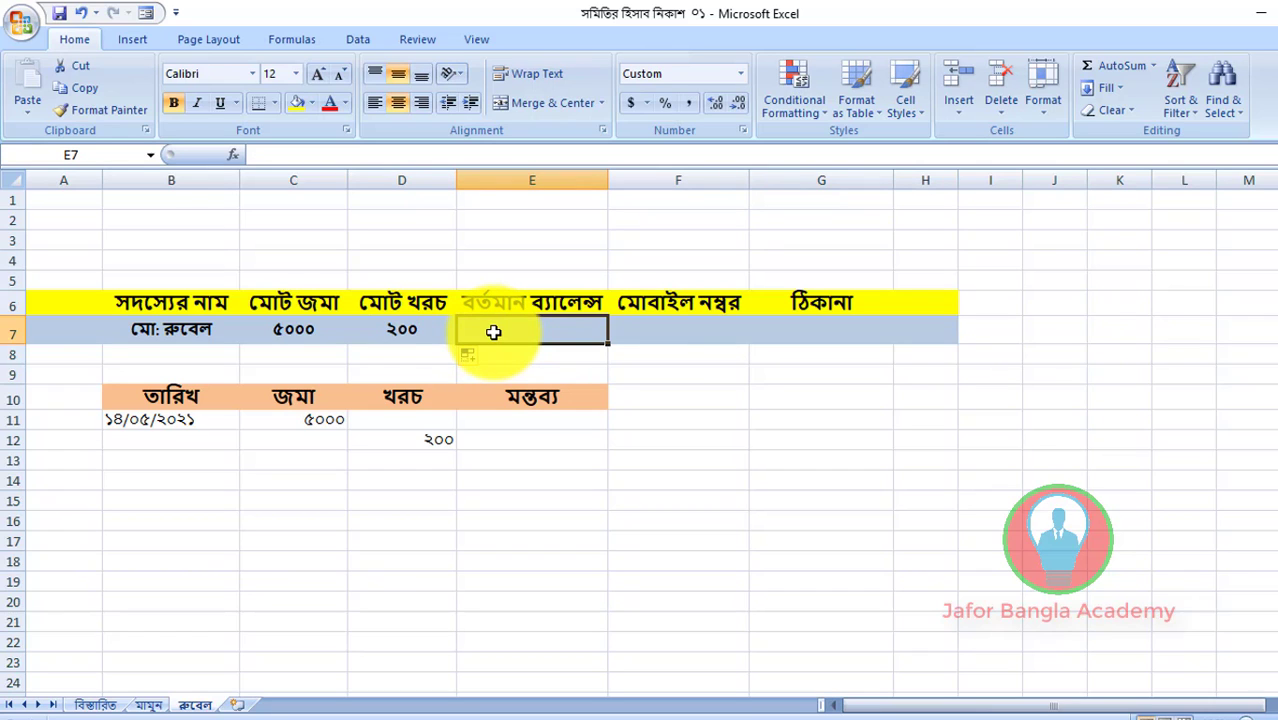
pyautogui.write('=')
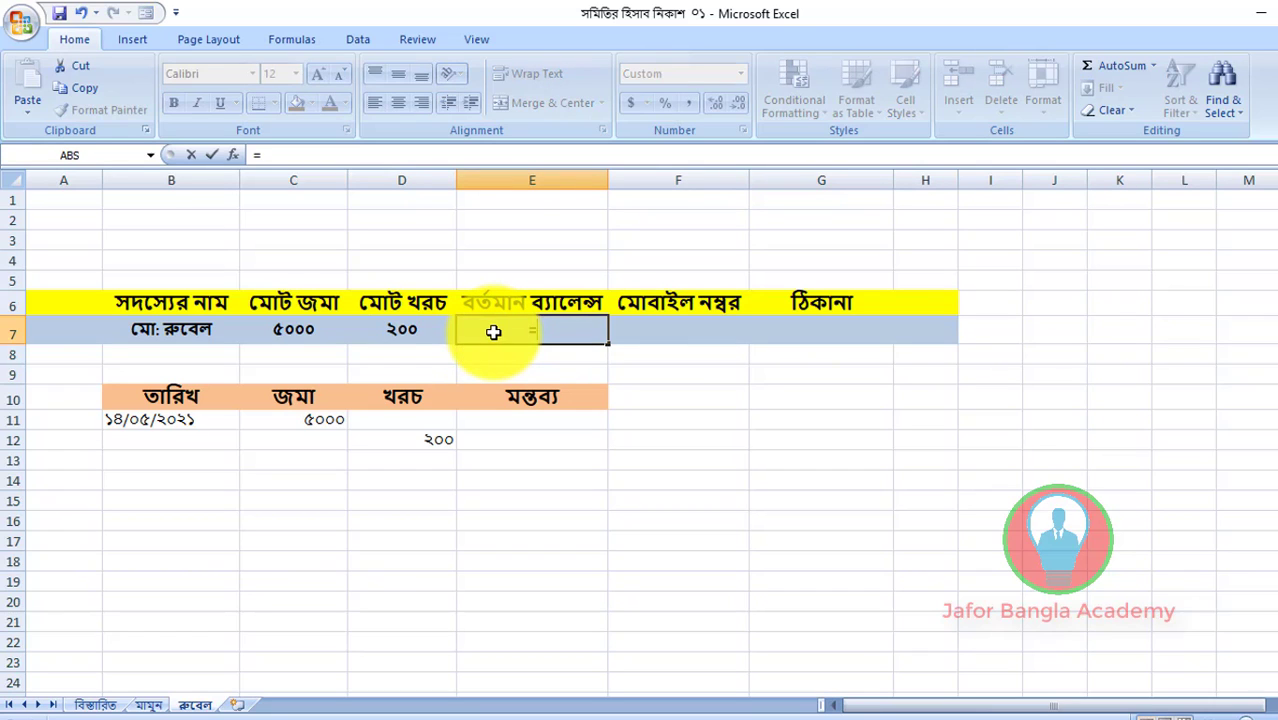
pyautogui.click(328, 328)
pyautogui.write('-')
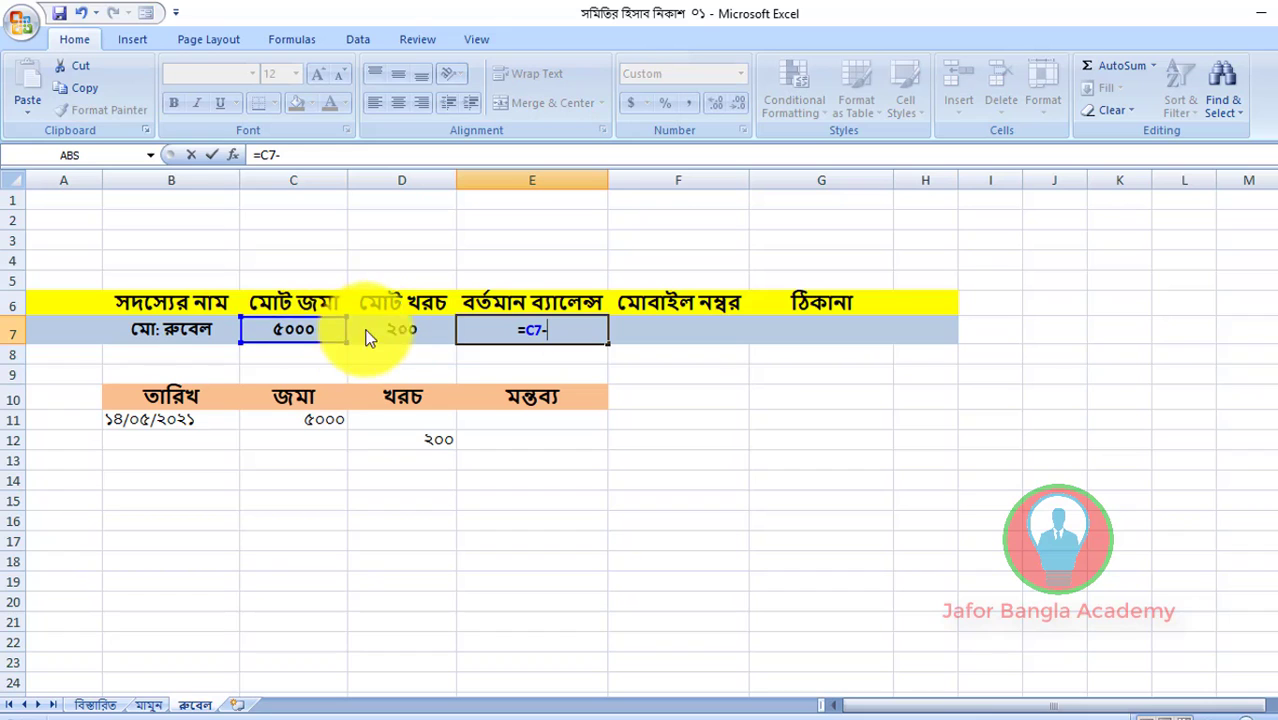
pyautogui.click(401, 331)
pyautogui.press('Return')
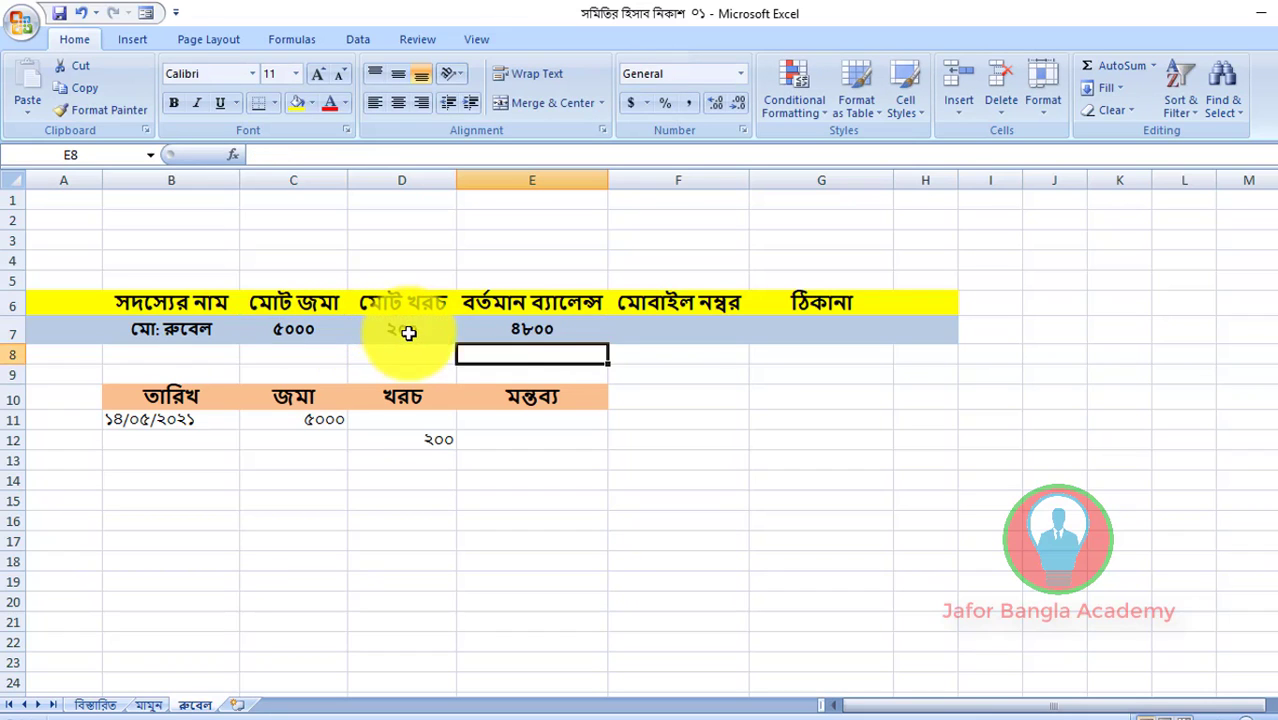
pyautogui.click(555, 325)
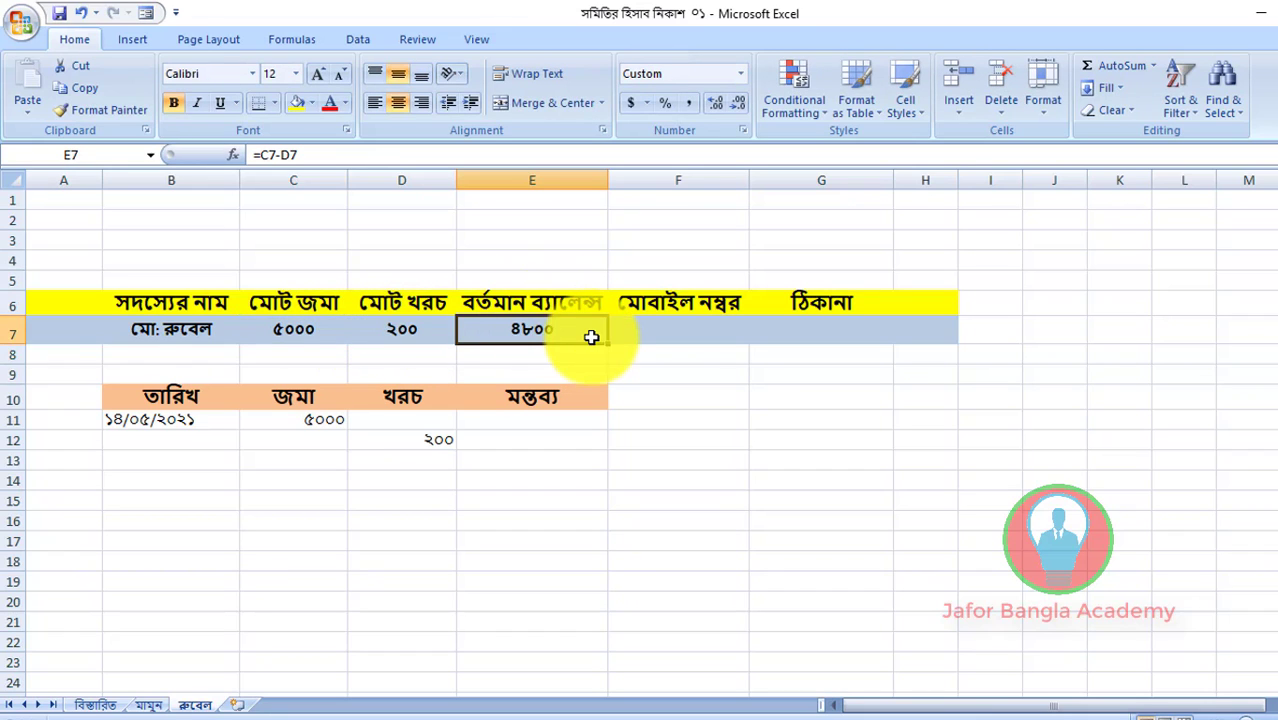
# - Enter the second member's mobile number in F7 under মোবাইল নম্বর
pyautogui.click(684, 334)
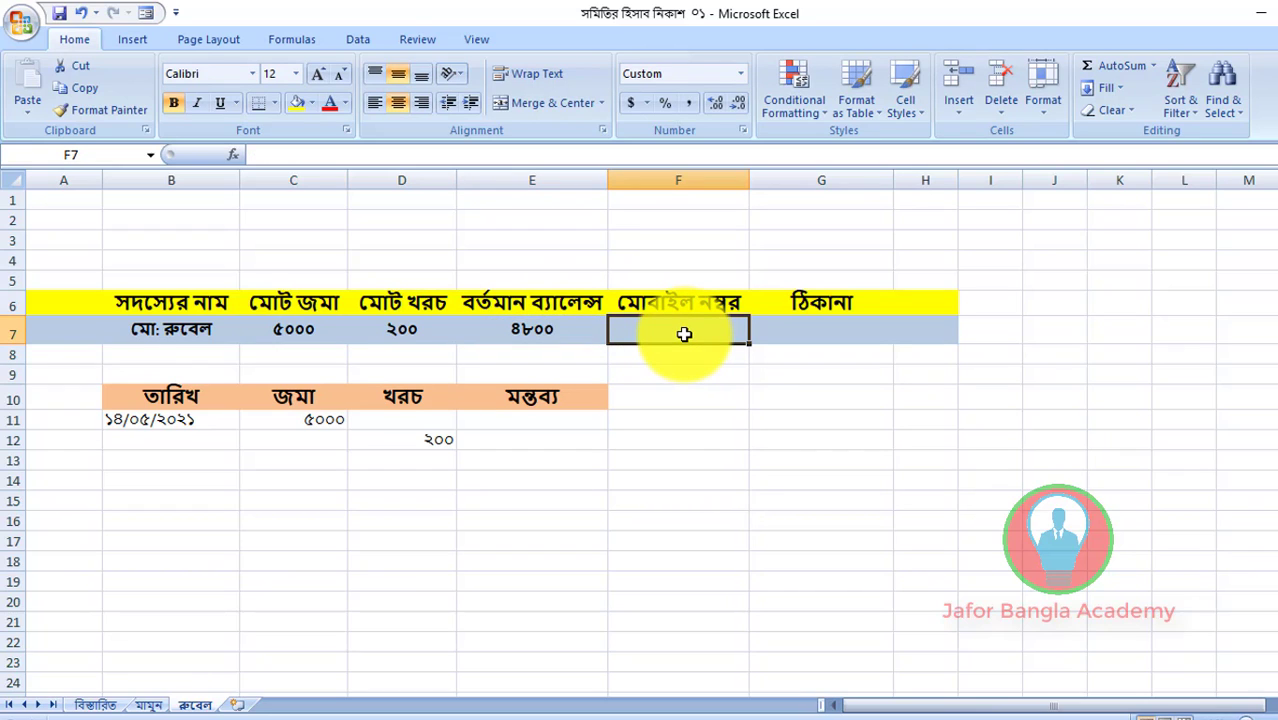
pyautogui.write('017')
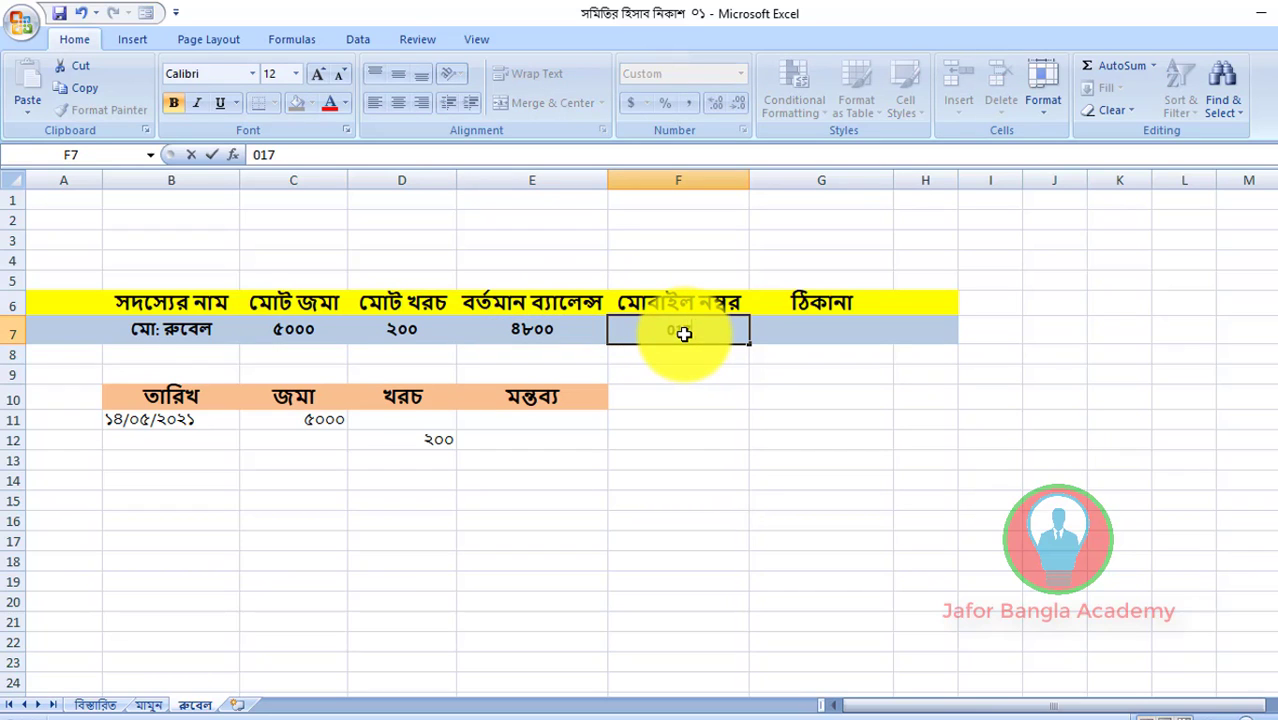
pyautogui.write('00000002')
pyautogui.hotkey('ctrl', 'Return')
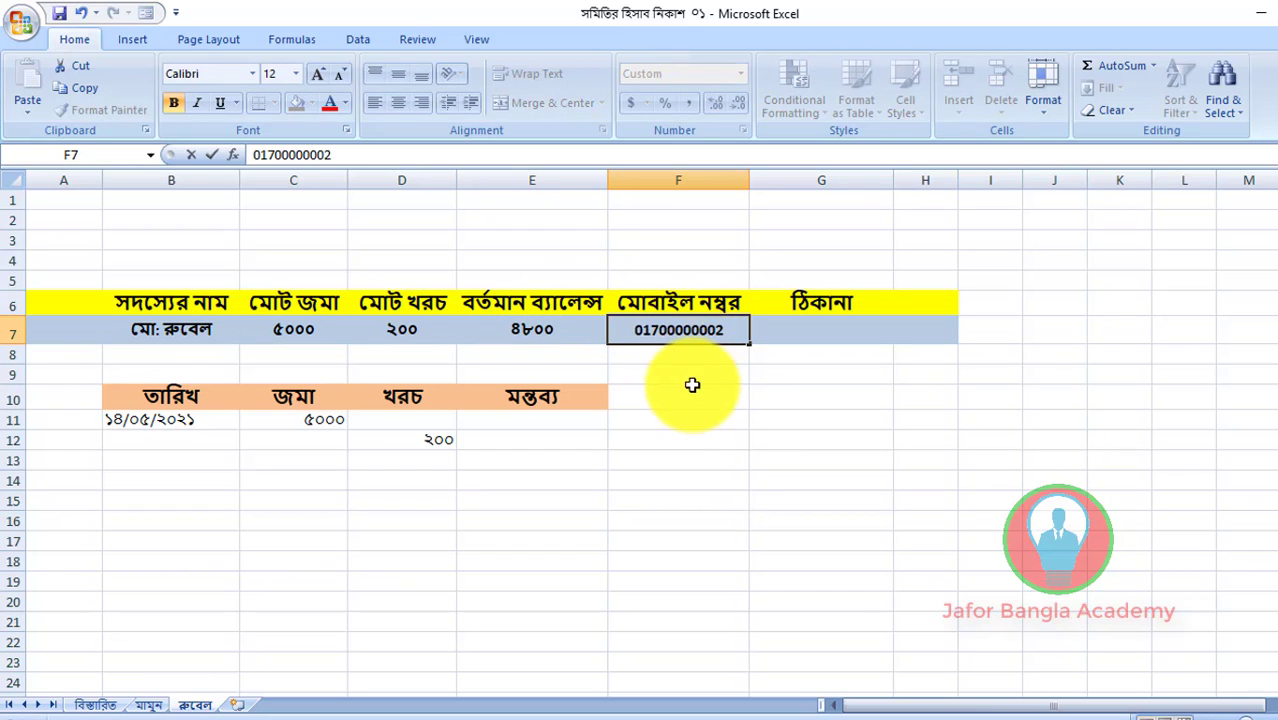
# - Enter the second member's address in G7 under ঠিকানা
pyautogui.click(692, 388)
pyautogui.click(792, 337)
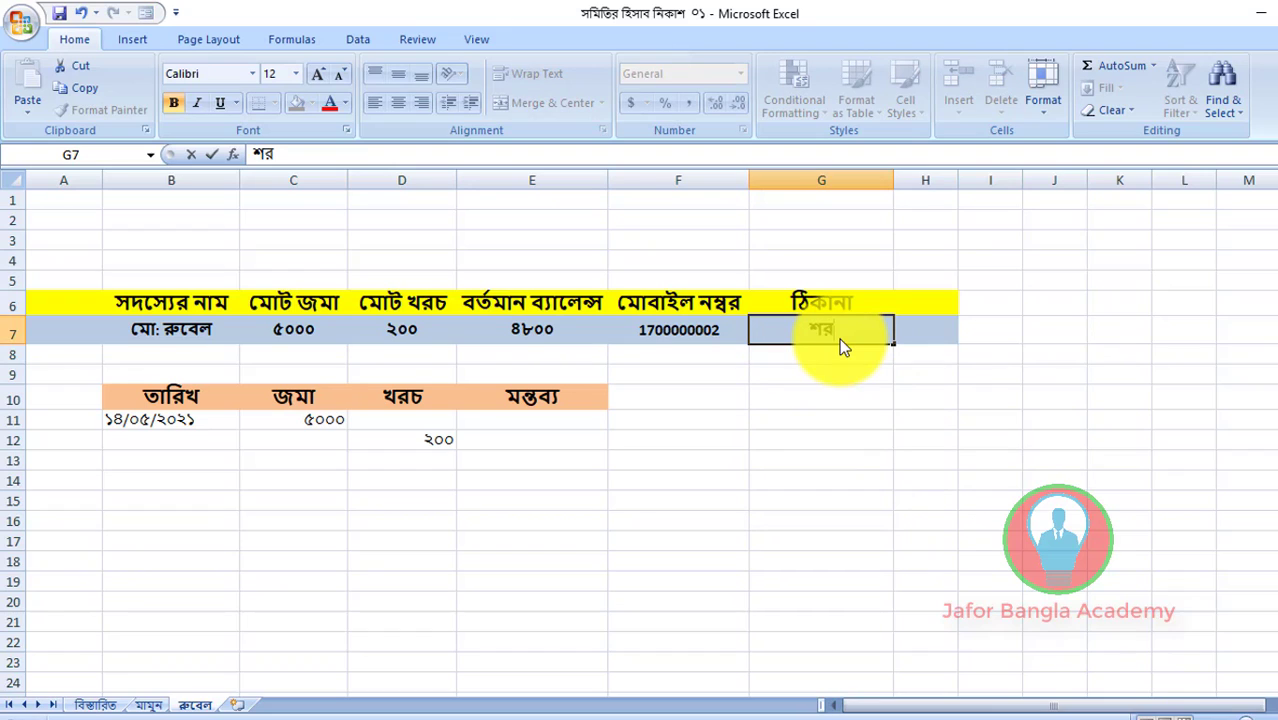
pyautogui.write('তপু')
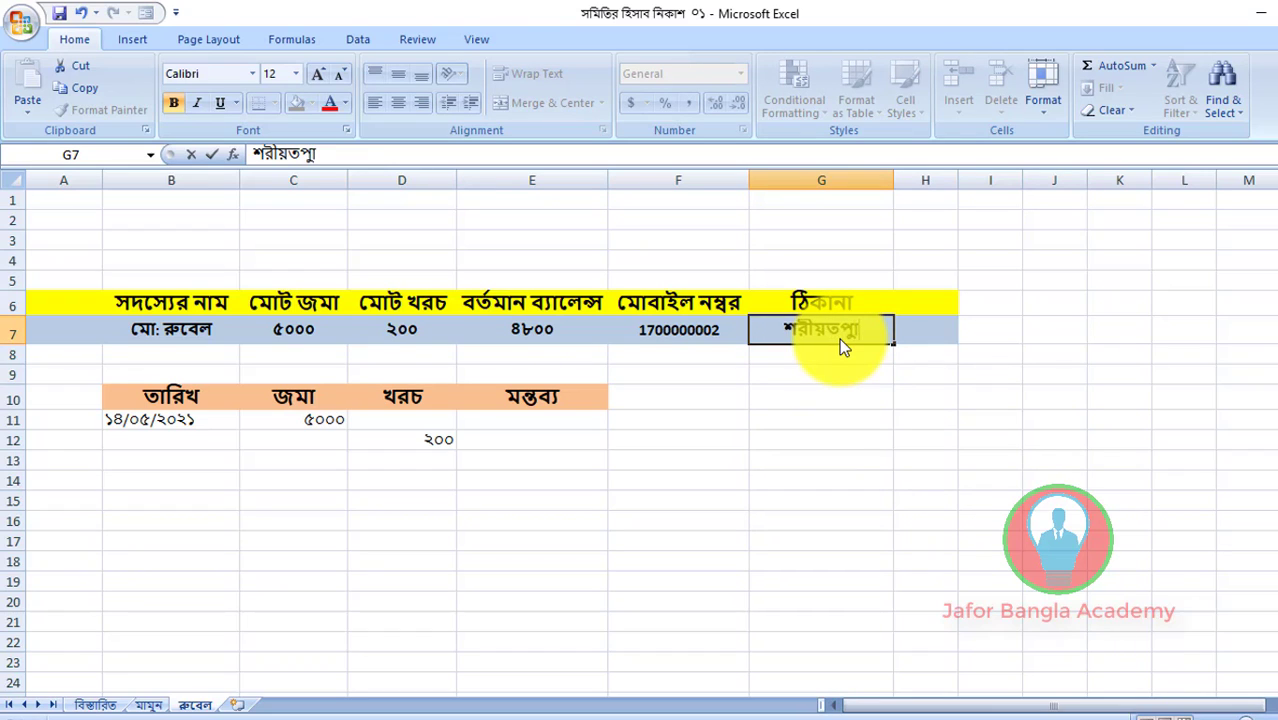
pyautogui.write('র')
pyautogui.press('Return')
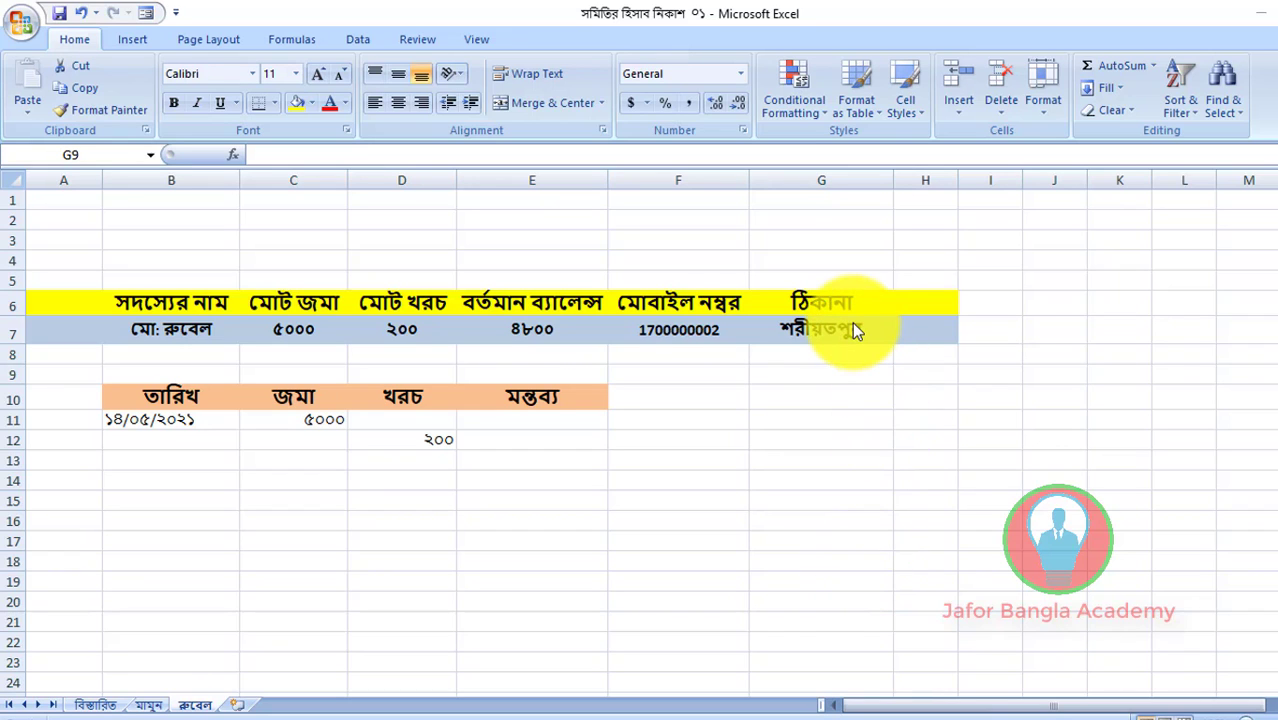
# - Review the second member's address and mobile number in row 7 and the date, deposit and expense entries below
pyautogui.click(812, 331)
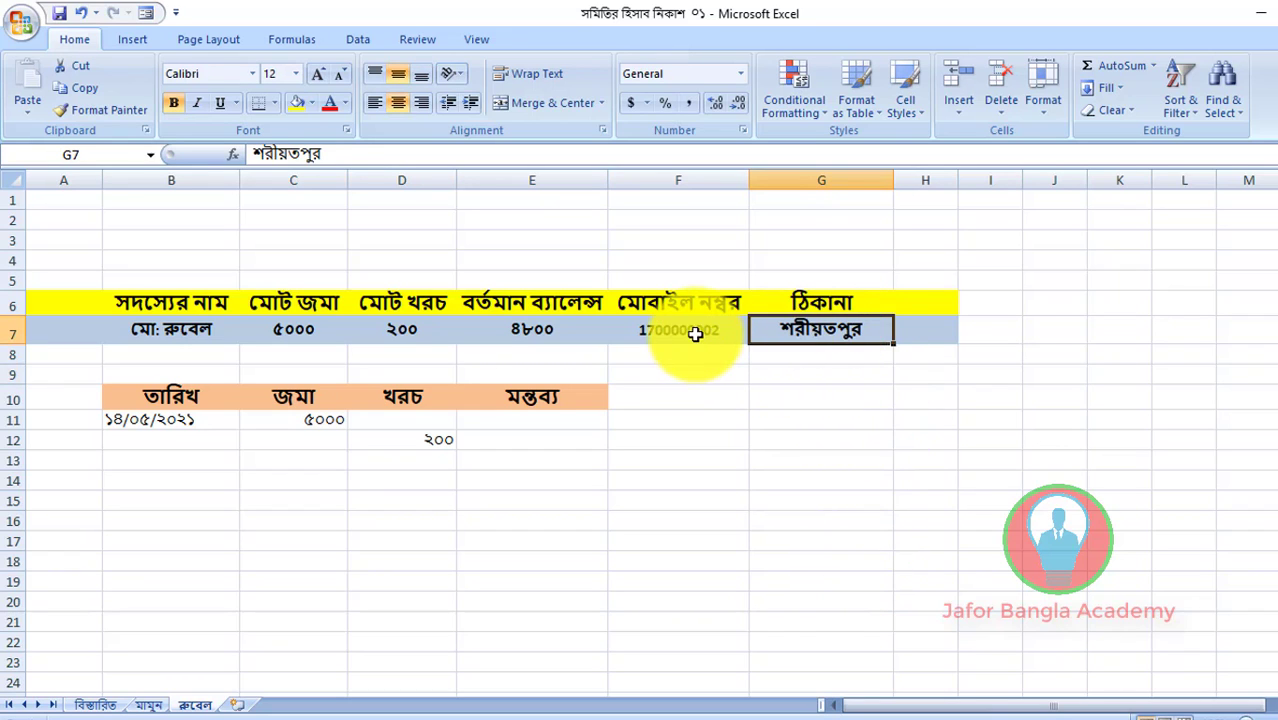
pyautogui.click(695, 333)
pyautogui.click(868, 440)
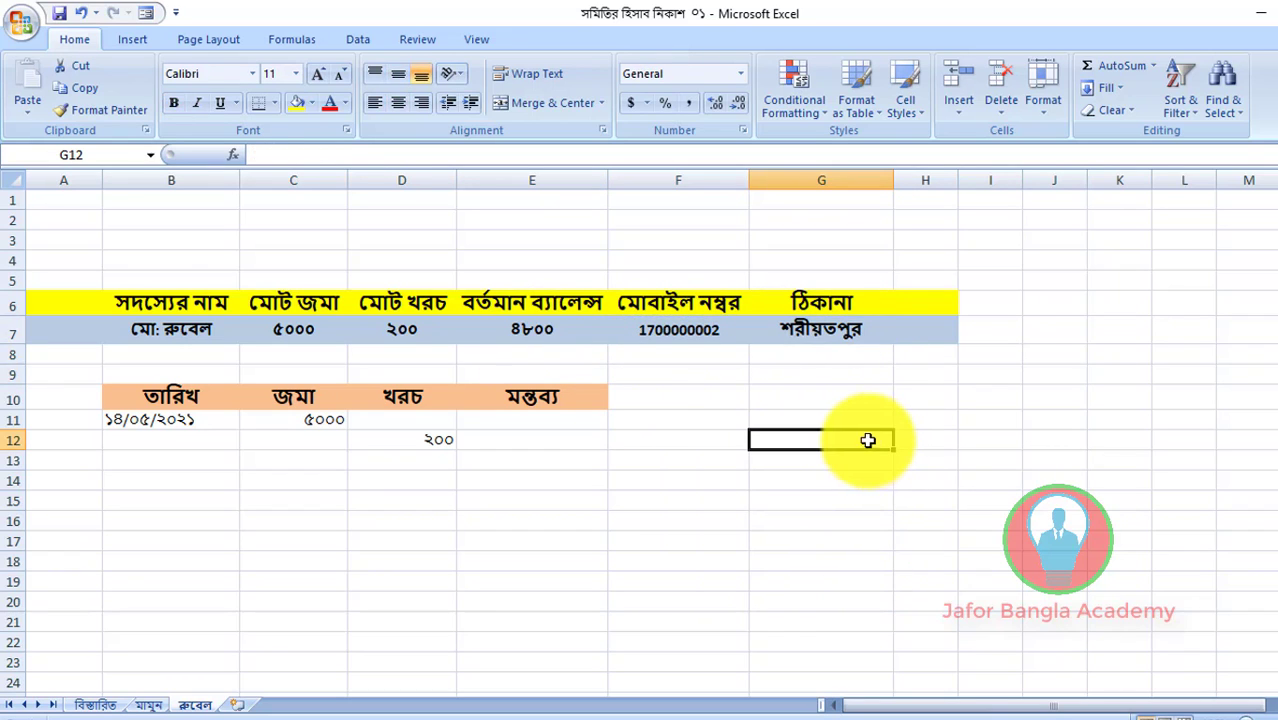
pyautogui.click(196, 422)
pyautogui.click(202, 436)
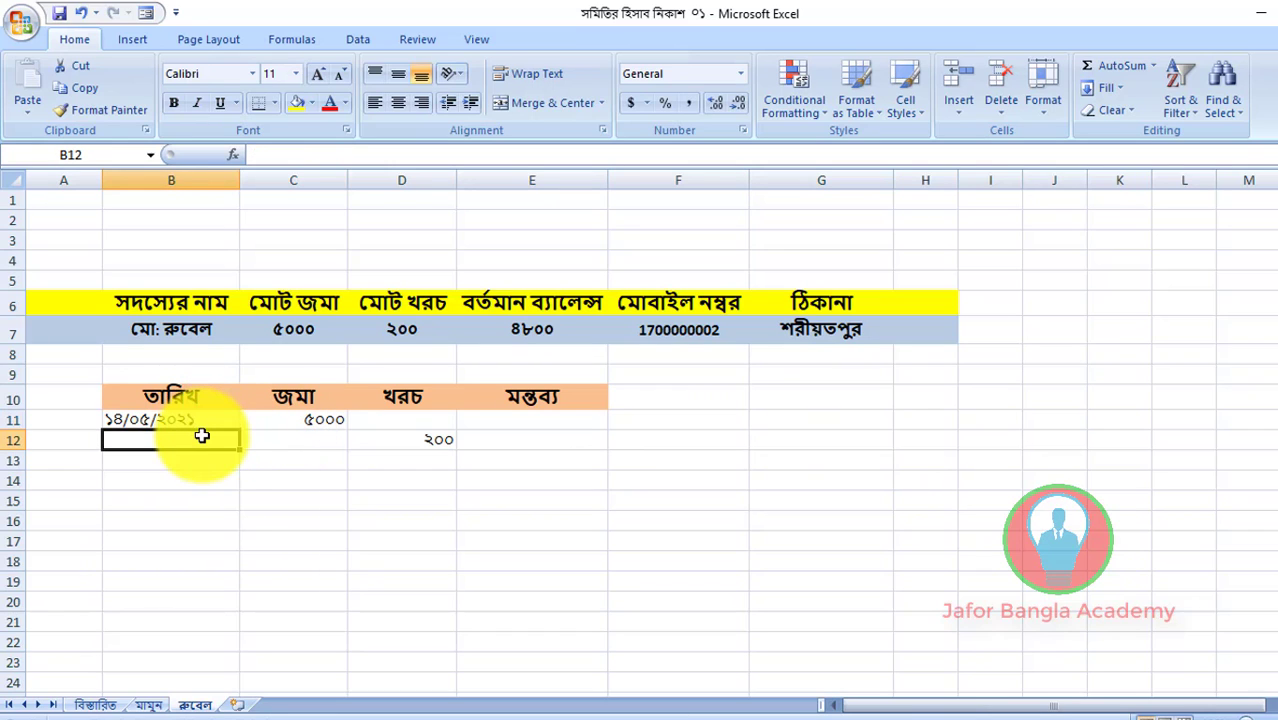
pyautogui.click(337, 446)
pyautogui.click(388, 439)
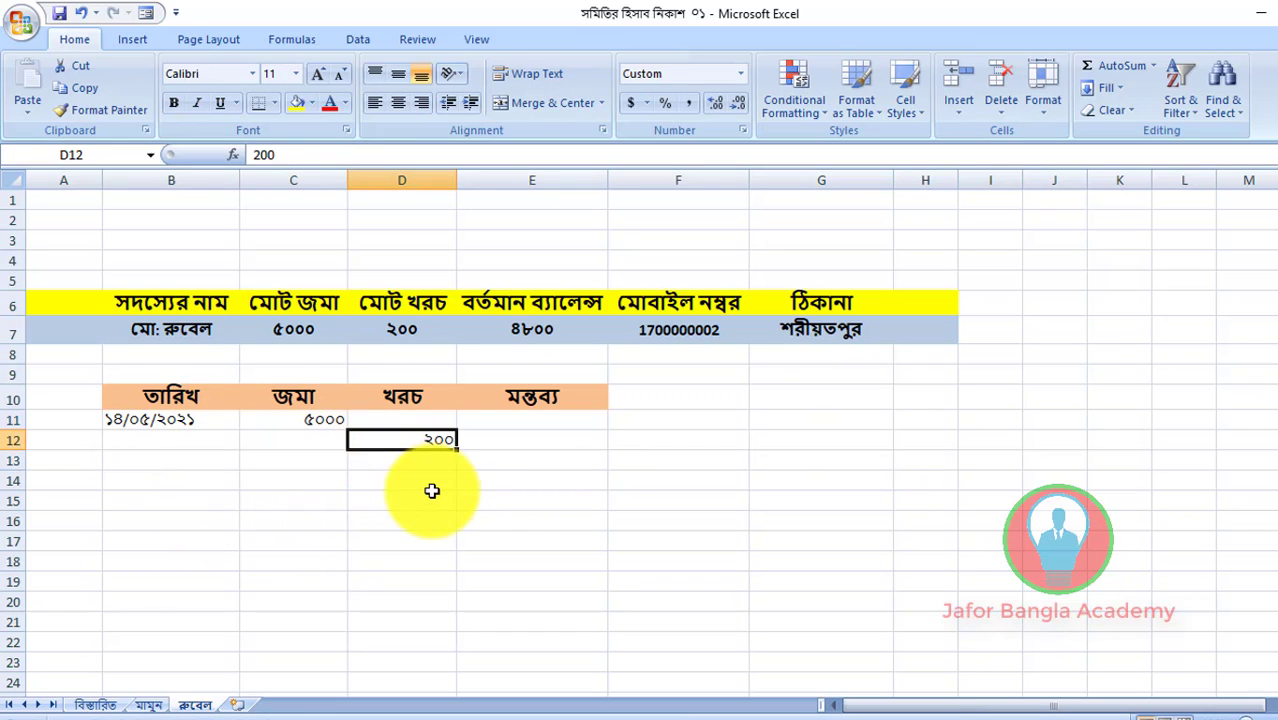
pyautogui.click(431, 493)
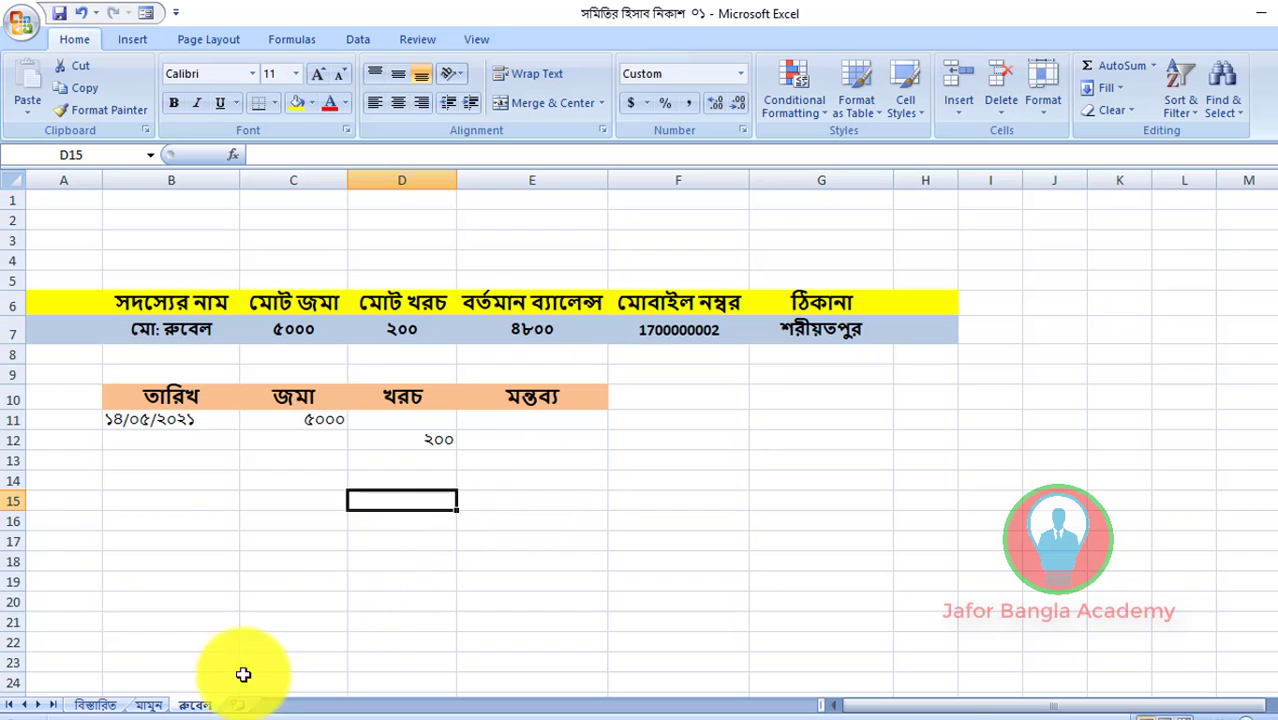
# - Link C11 under সদস্যের নাম on the বিস্তারিত sheet to cell B7 of the second member's sheet
pyautogui.click(96, 705)
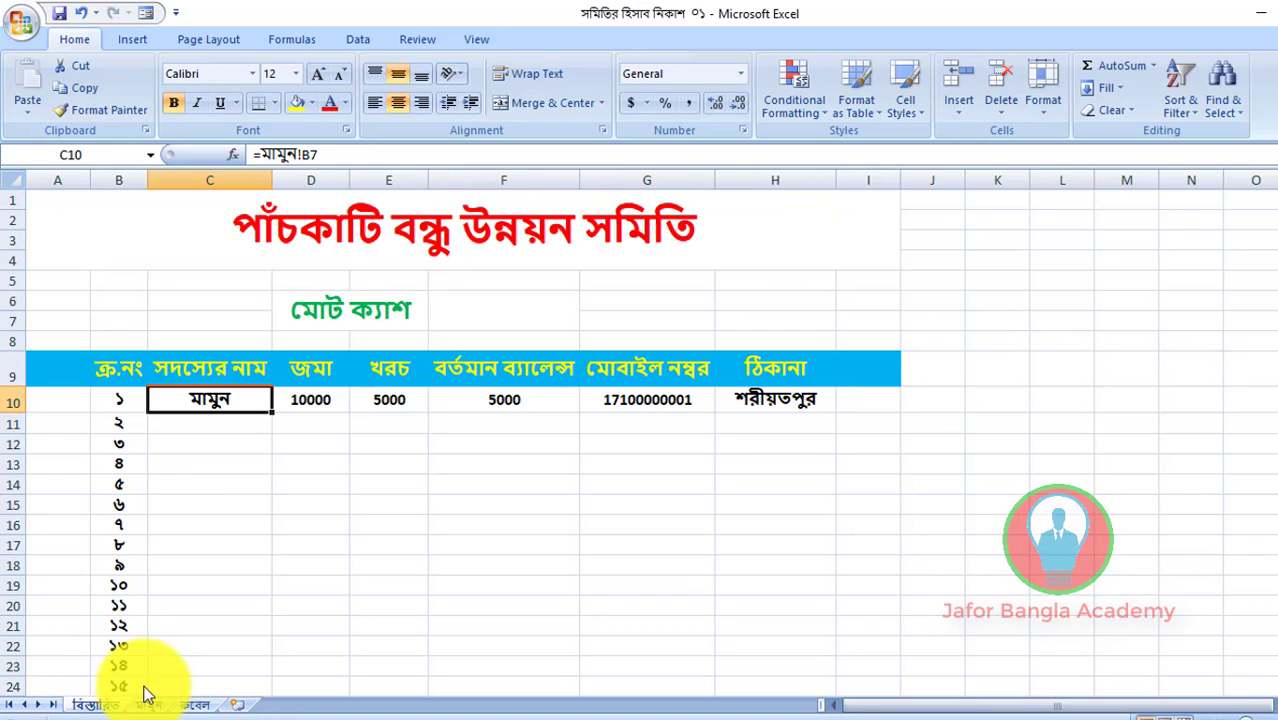
pyautogui.click(247, 428)
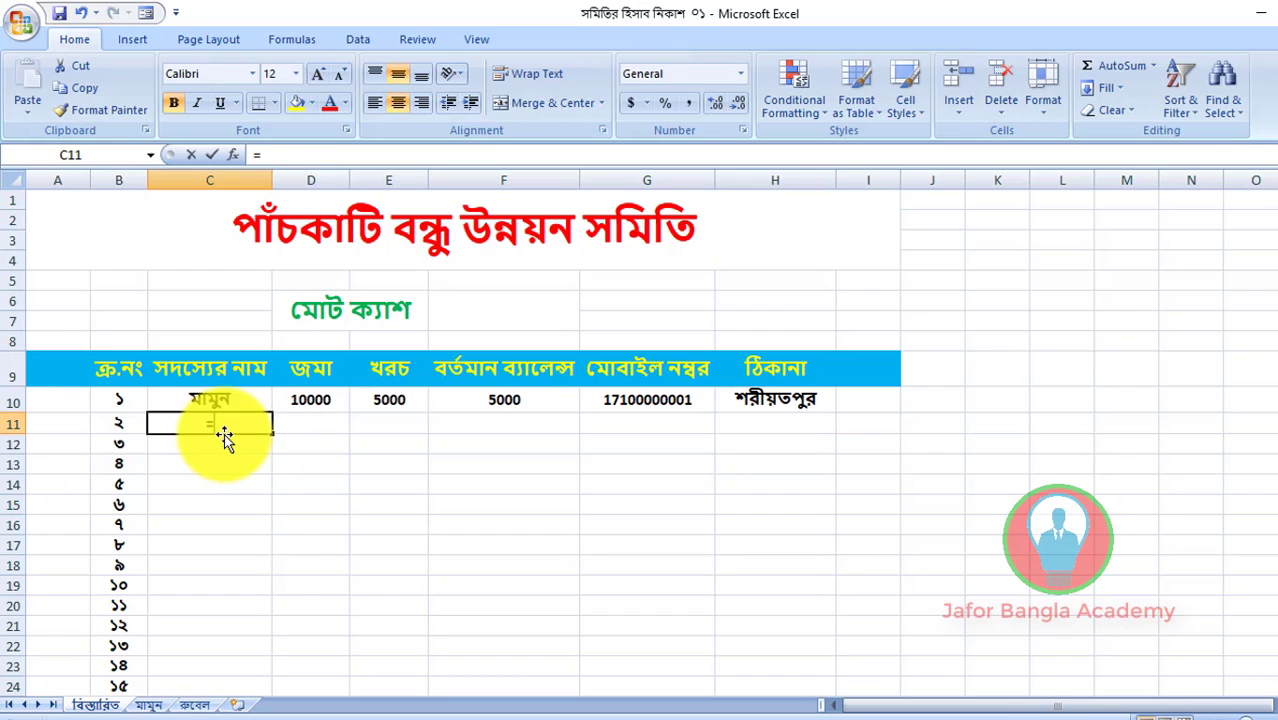
pyautogui.write('=')
pyautogui.click(203, 706)
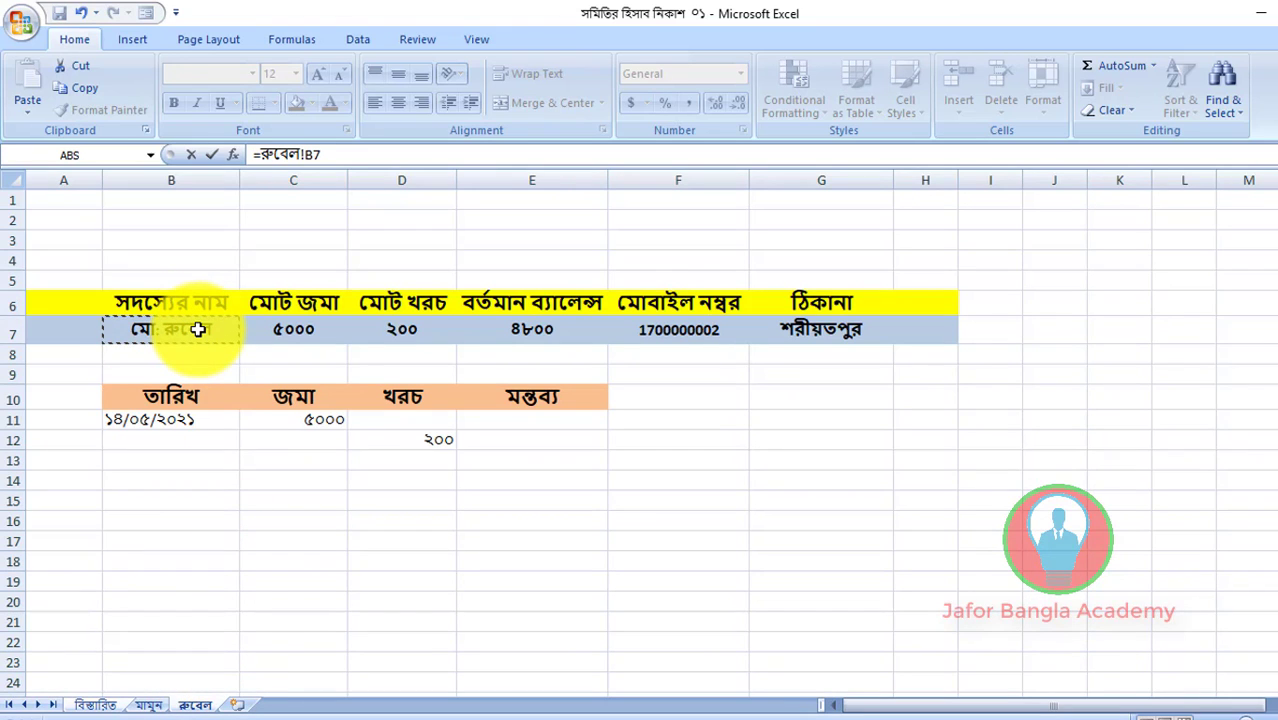
pyautogui.press('Return')
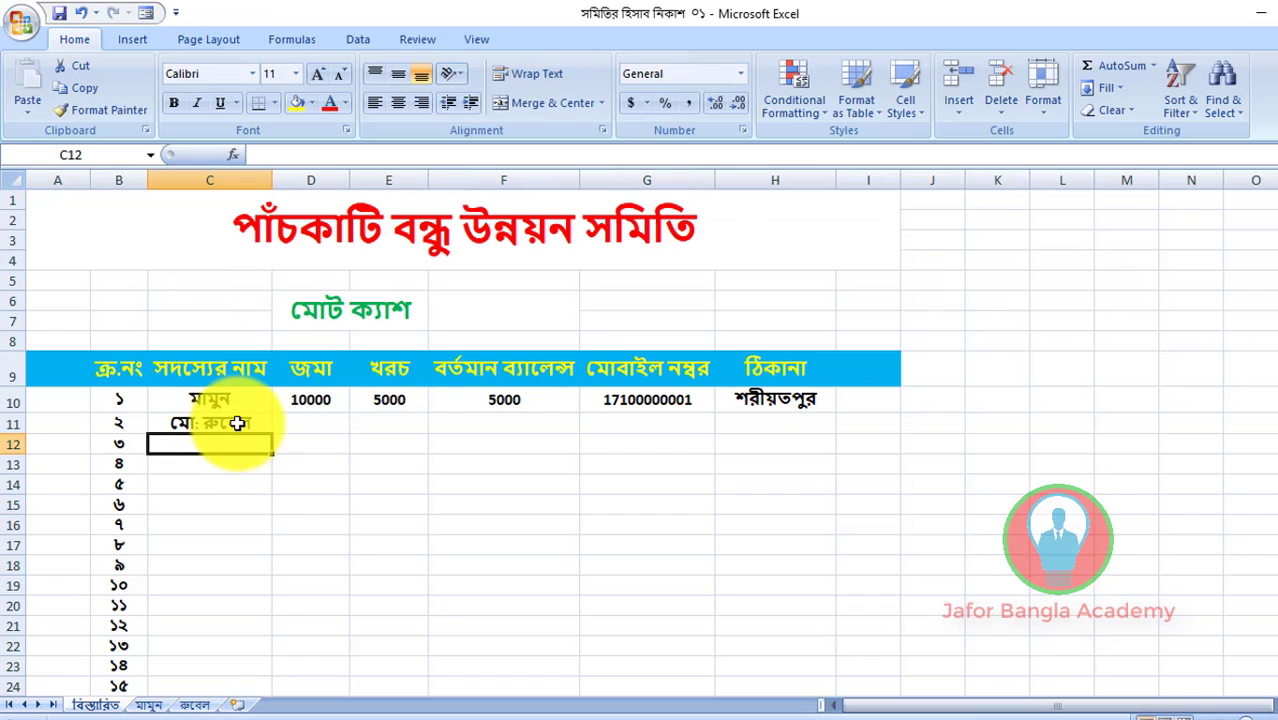
# - Fill the C11 link formula across to H11 and check the linked cells of the second member's row
pyautogui.click(237, 423)
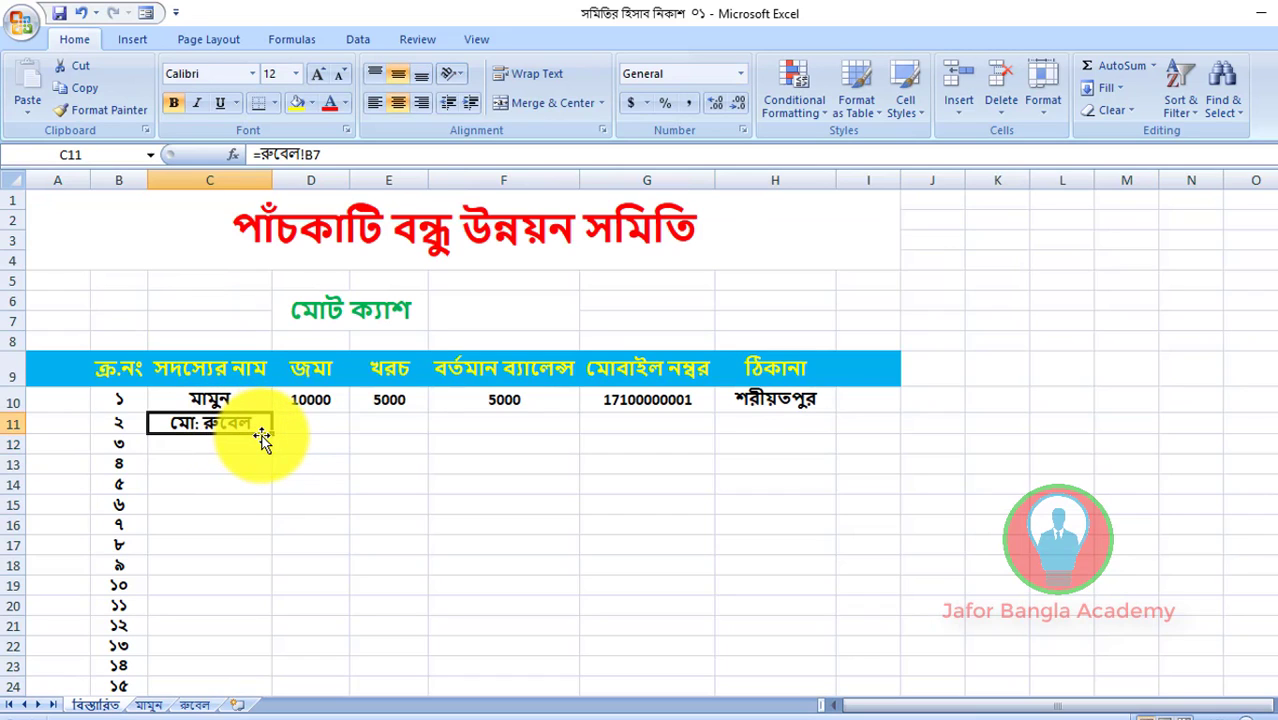
pyautogui.moveTo(277, 436); pyautogui.dragTo(781, 428)
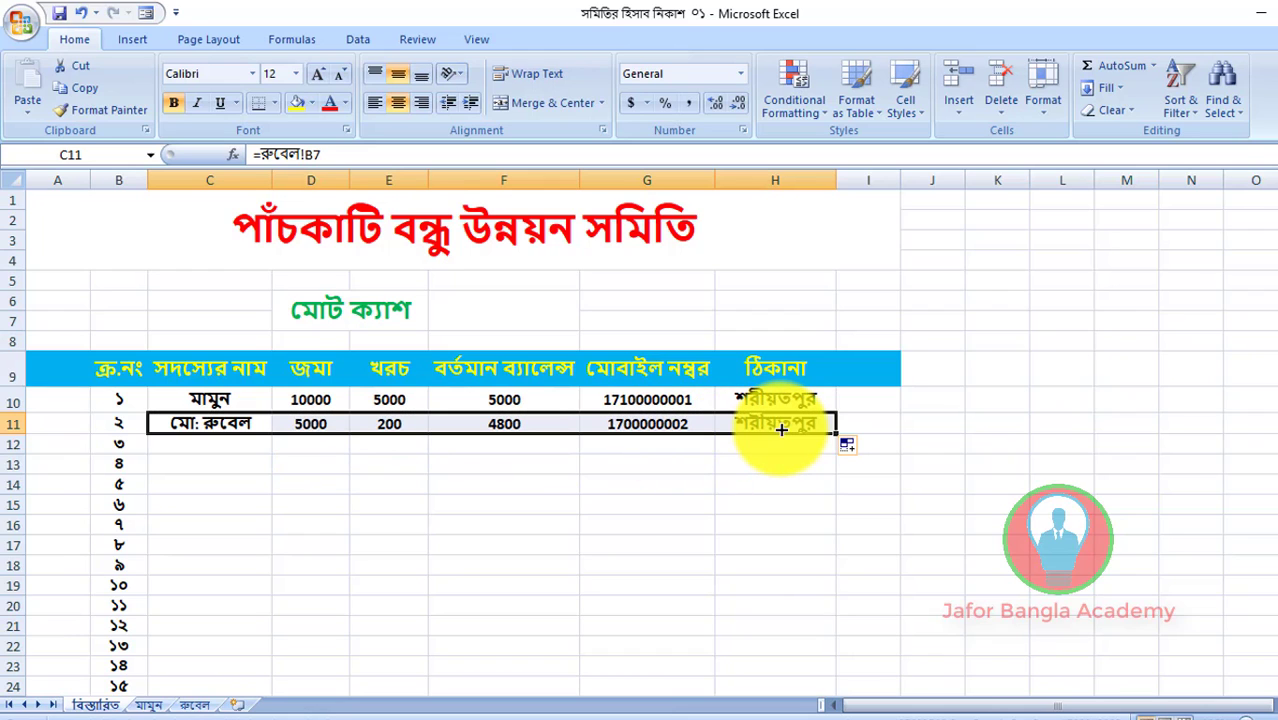
pyautogui.click(778, 463)
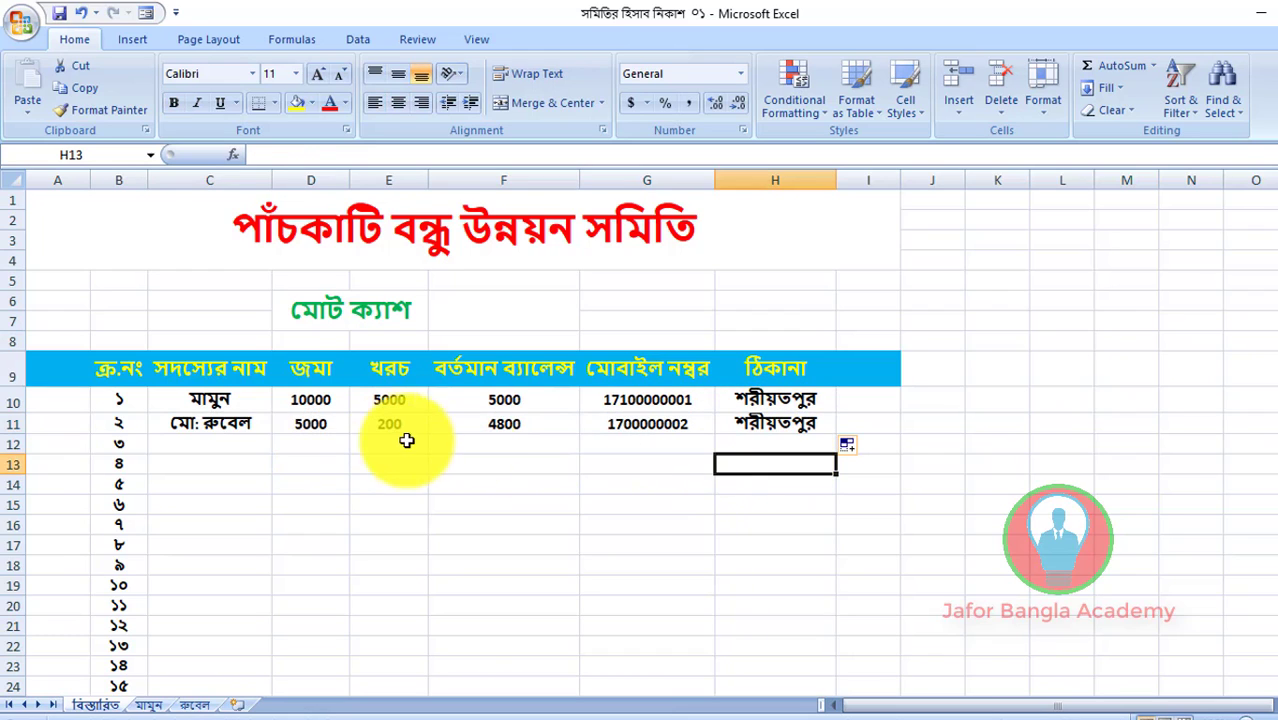
pyautogui.click(240, 430)
pyautogui.click(318, 431)
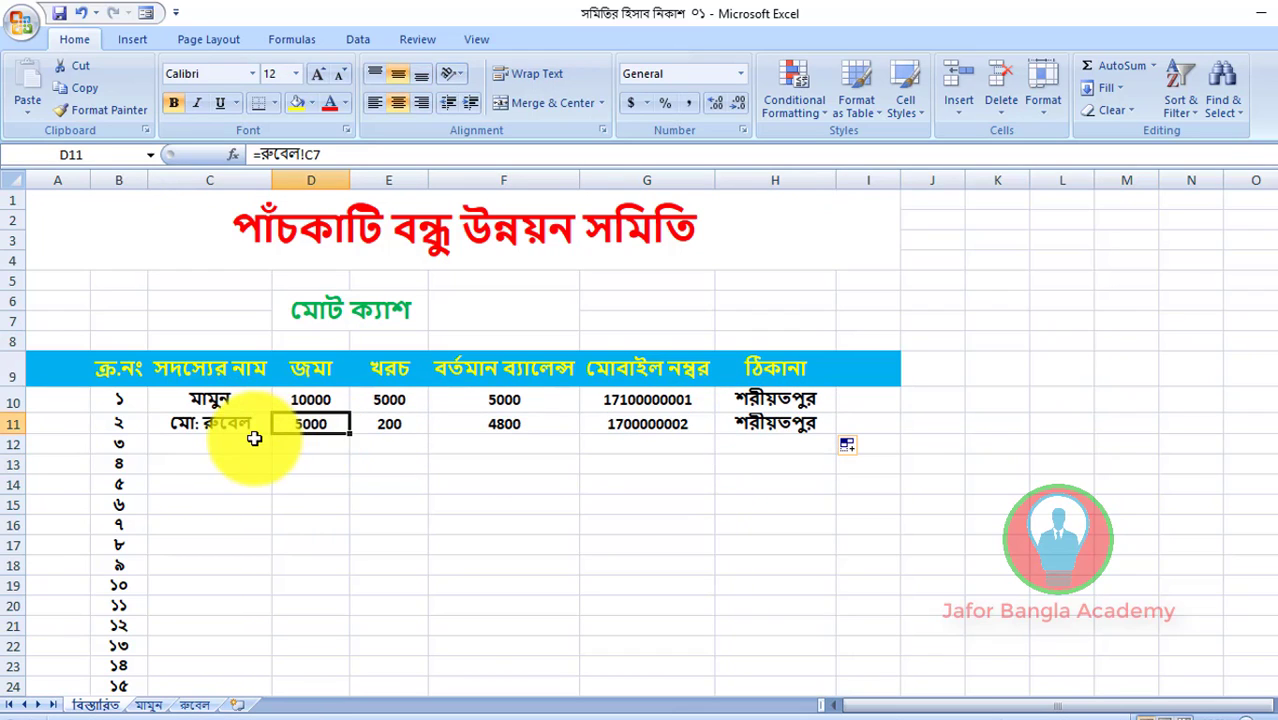
pyautogui.click(596, 424)
pyautogui.click(647, 545)
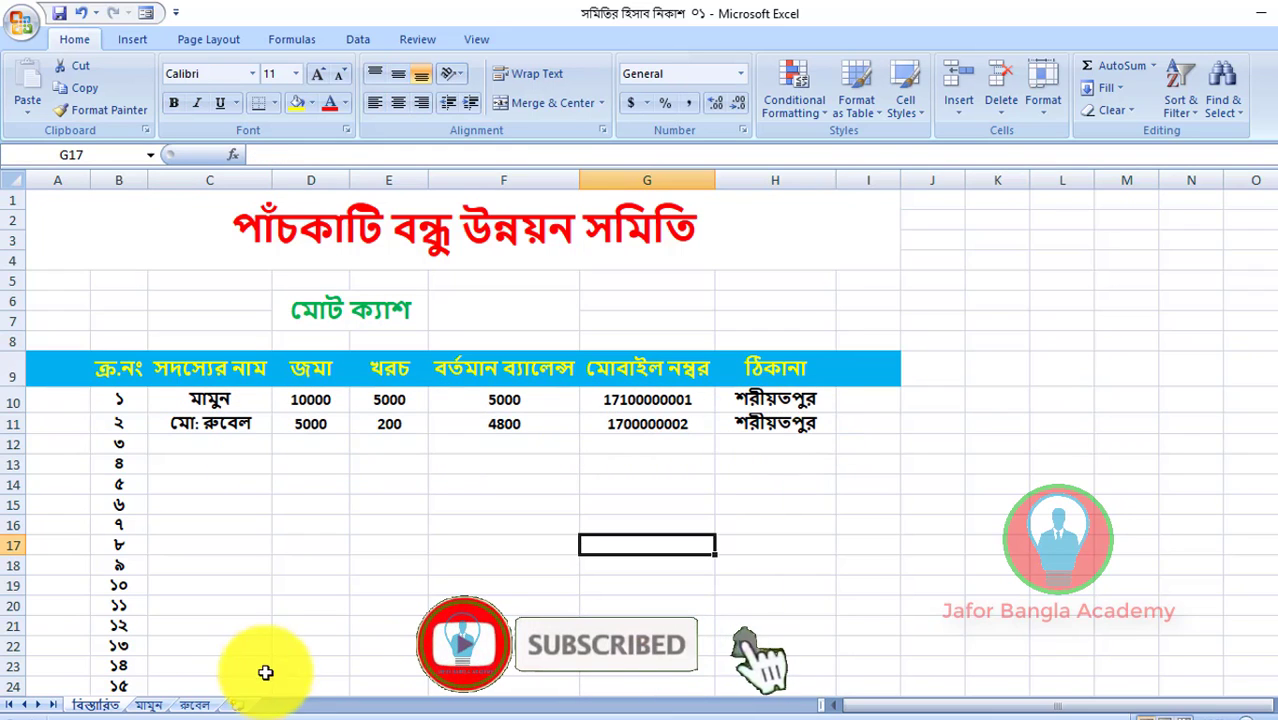
# - Create a copy of the second member's sheet in the same workbook, placed before the original
pyautogui.click(203, 706)
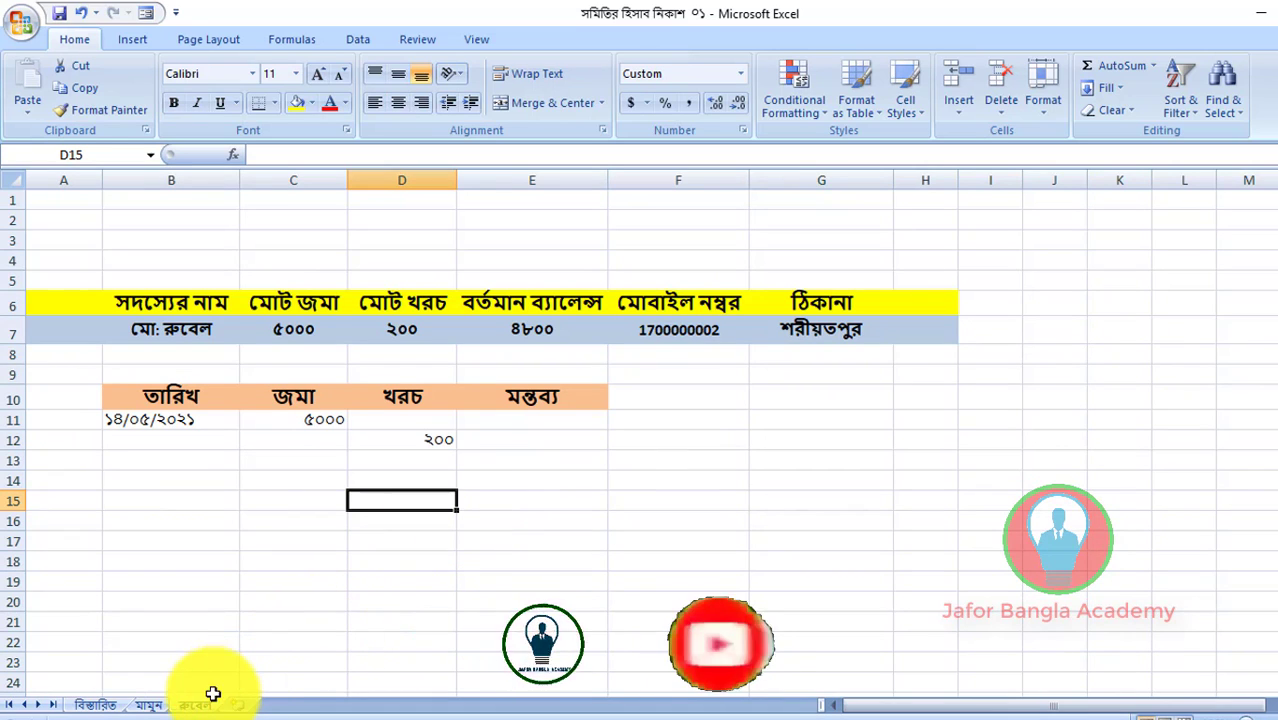
pyautogui.click(163, 707)
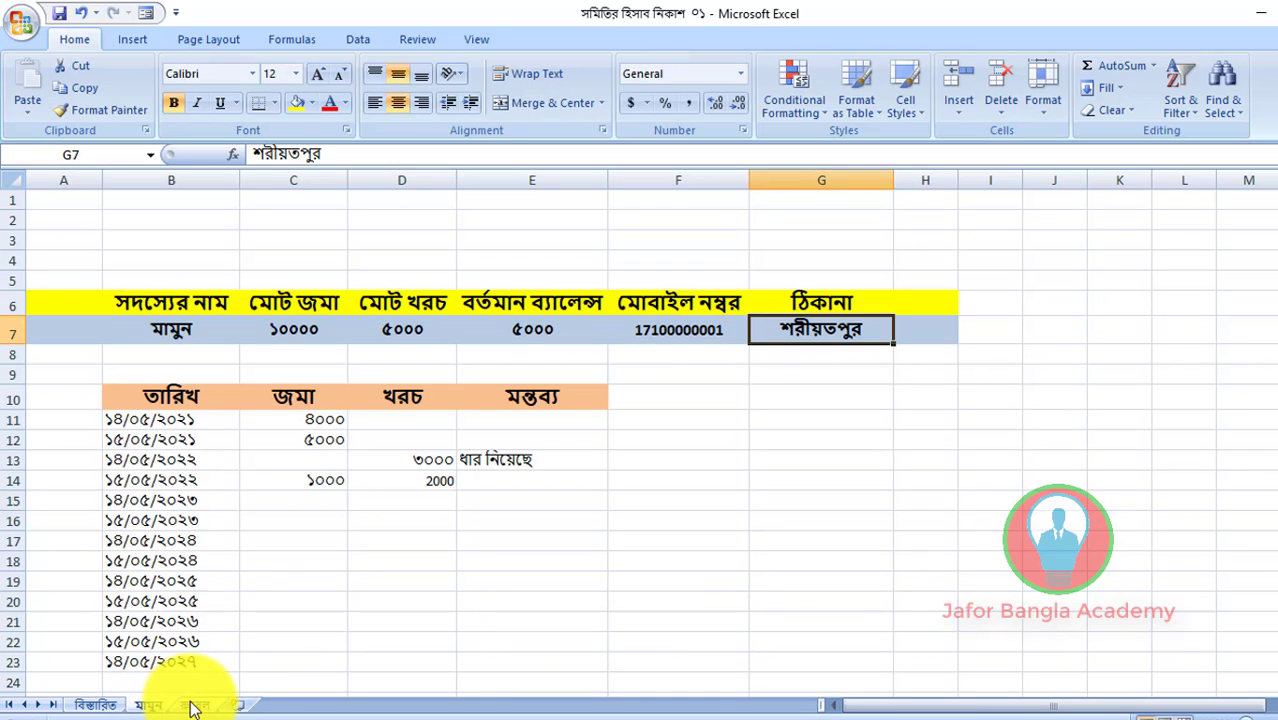
pyautogui.click(196, 707)
pyautogui.rightClick(198, 708)
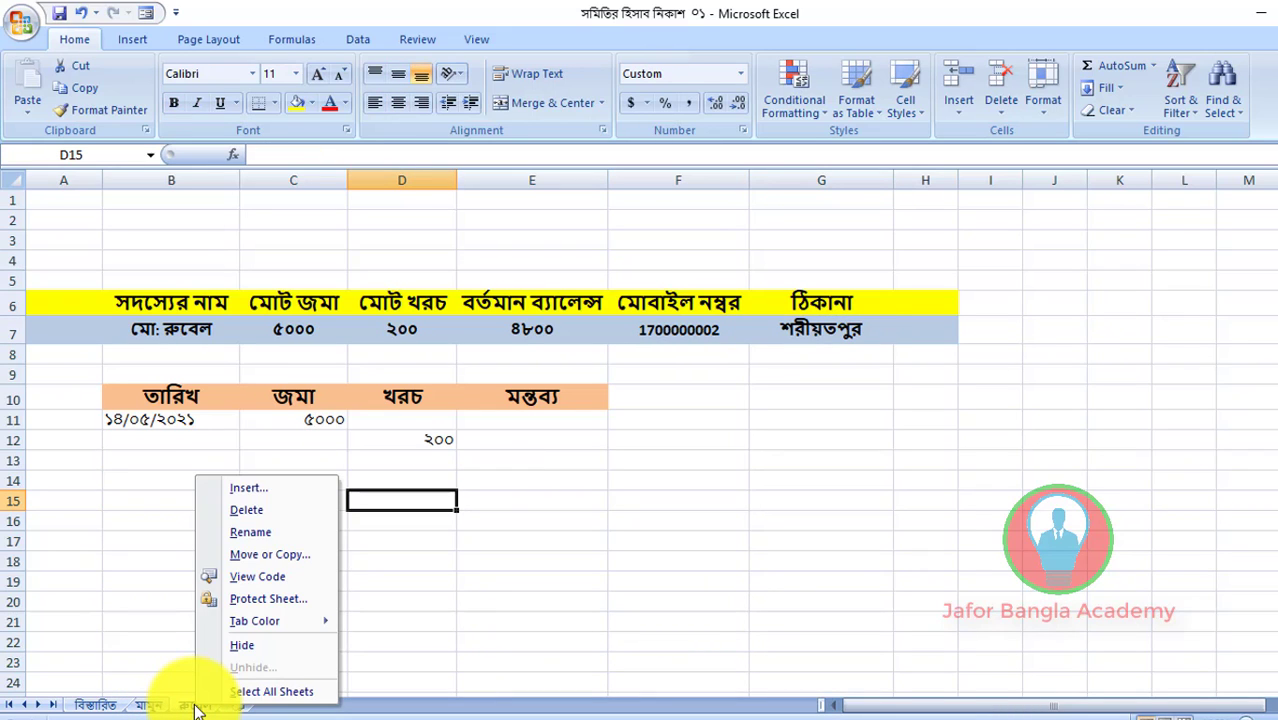
pyautogui.click(268, 558)
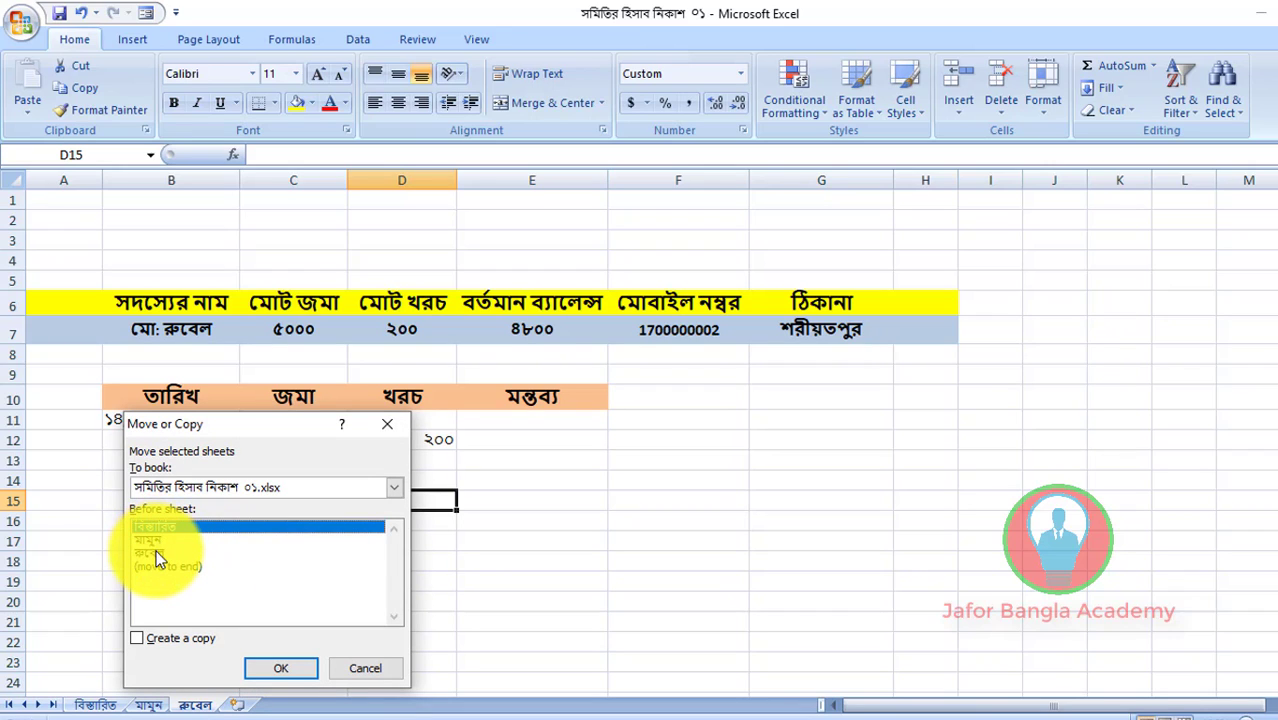
pyautogui.click(156, 552)
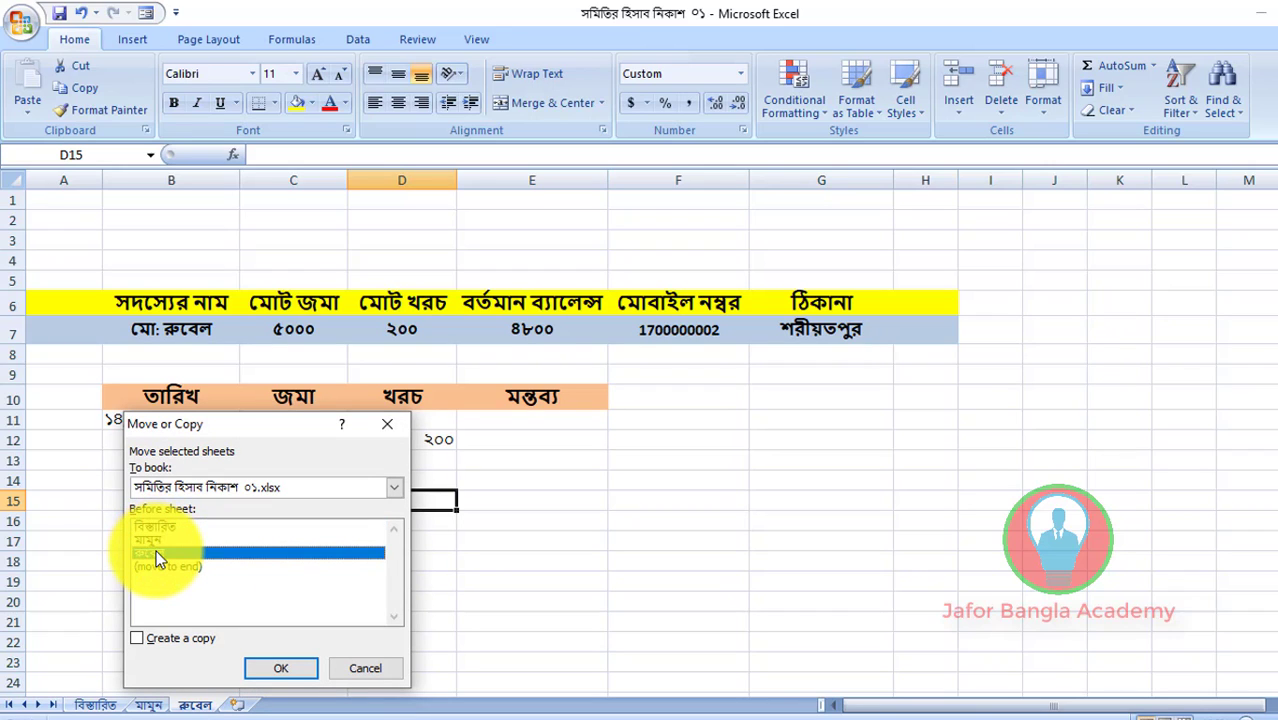
pyautogui.click(140, 639)
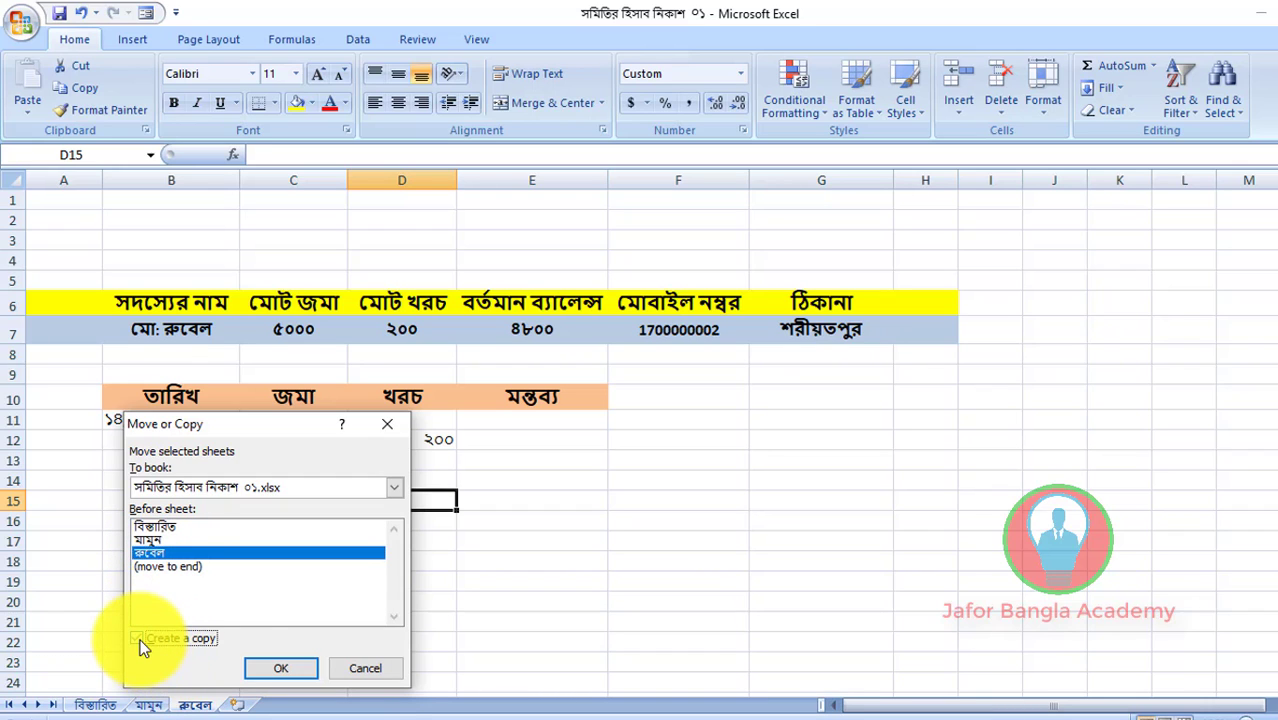
pyautogui.click(282, 668)
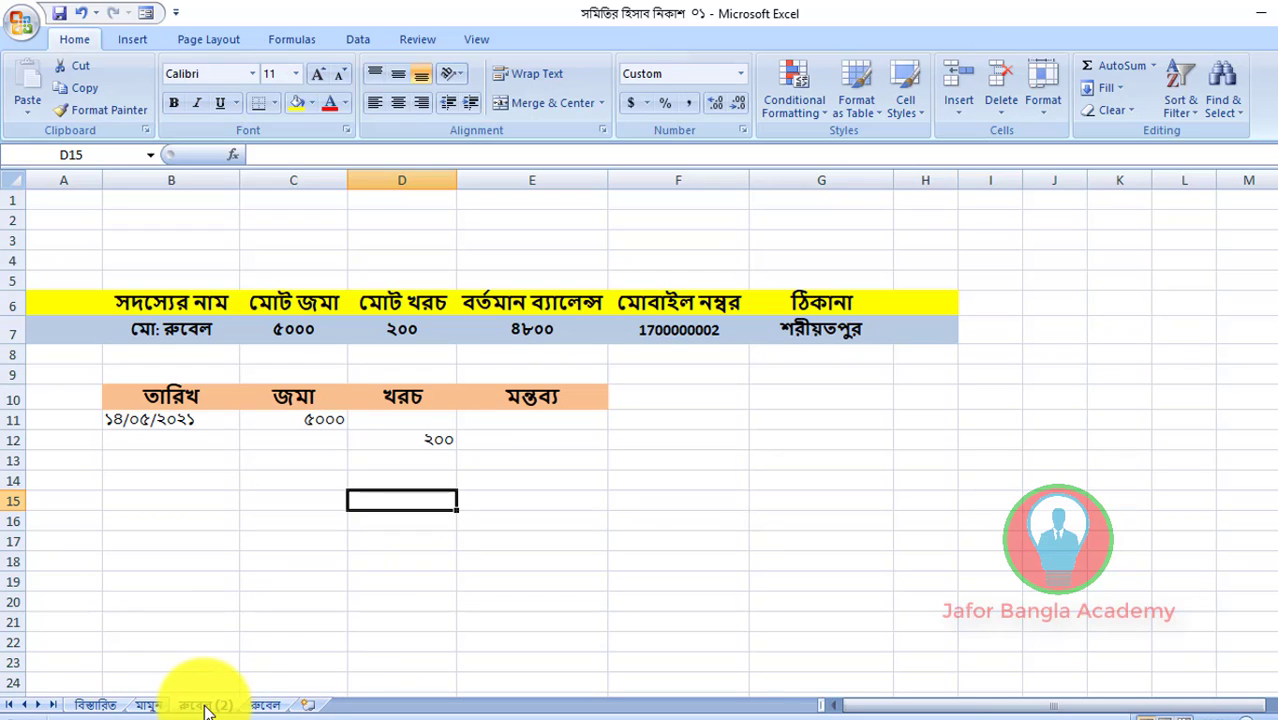
# - Reorder the sheets so the second member's sheet follows বিস্তারিত, and rename the copied sheet with a new member's name
pyautogui.moveTo(205, 708)
pyautogui.mouseDown()
pyautogui.moveTo(290, 703)
pyautogui.moveTo(183, 707)
pyautogui.mouseUp()
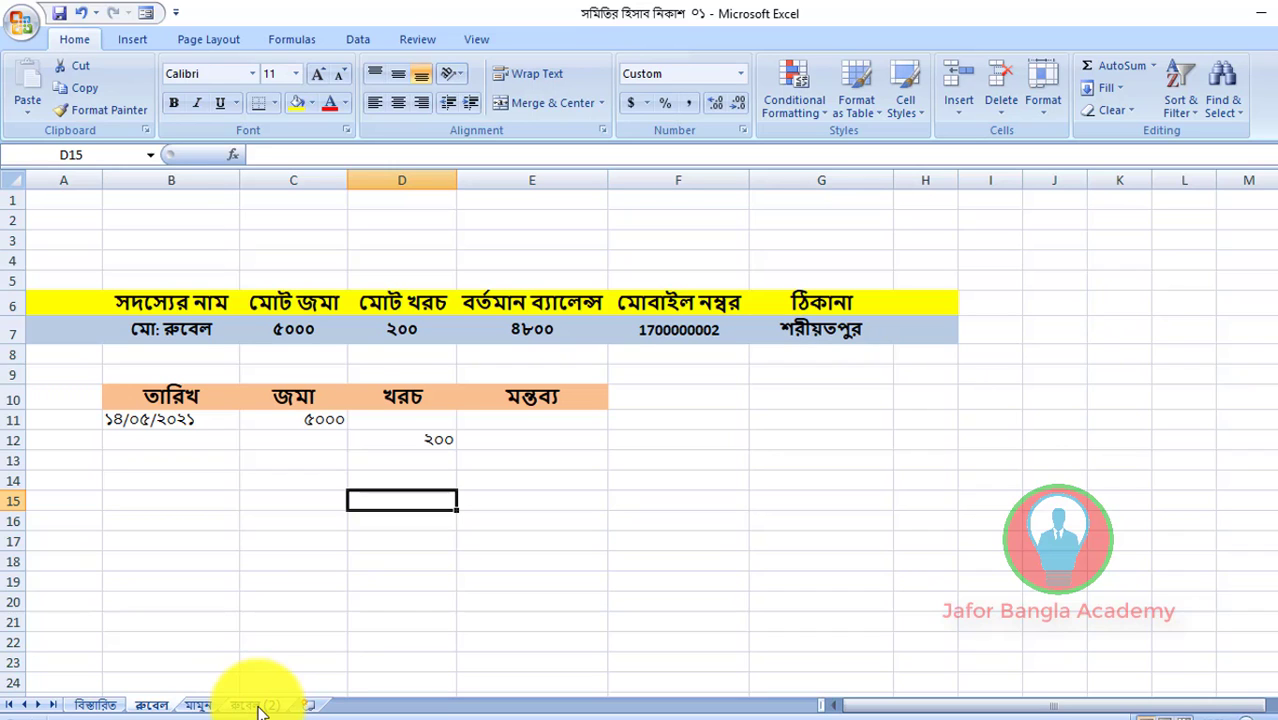
pyautogui.rightClick(258, 708)
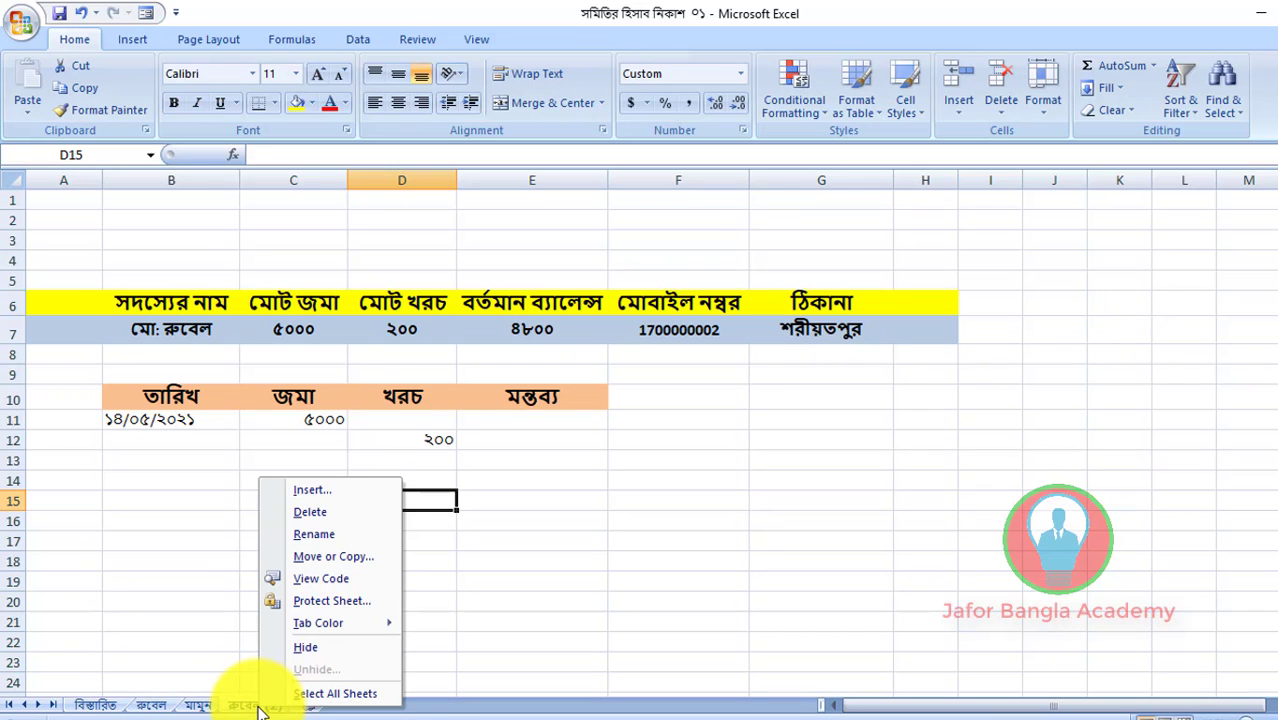
pyautogui.click(337, 540)
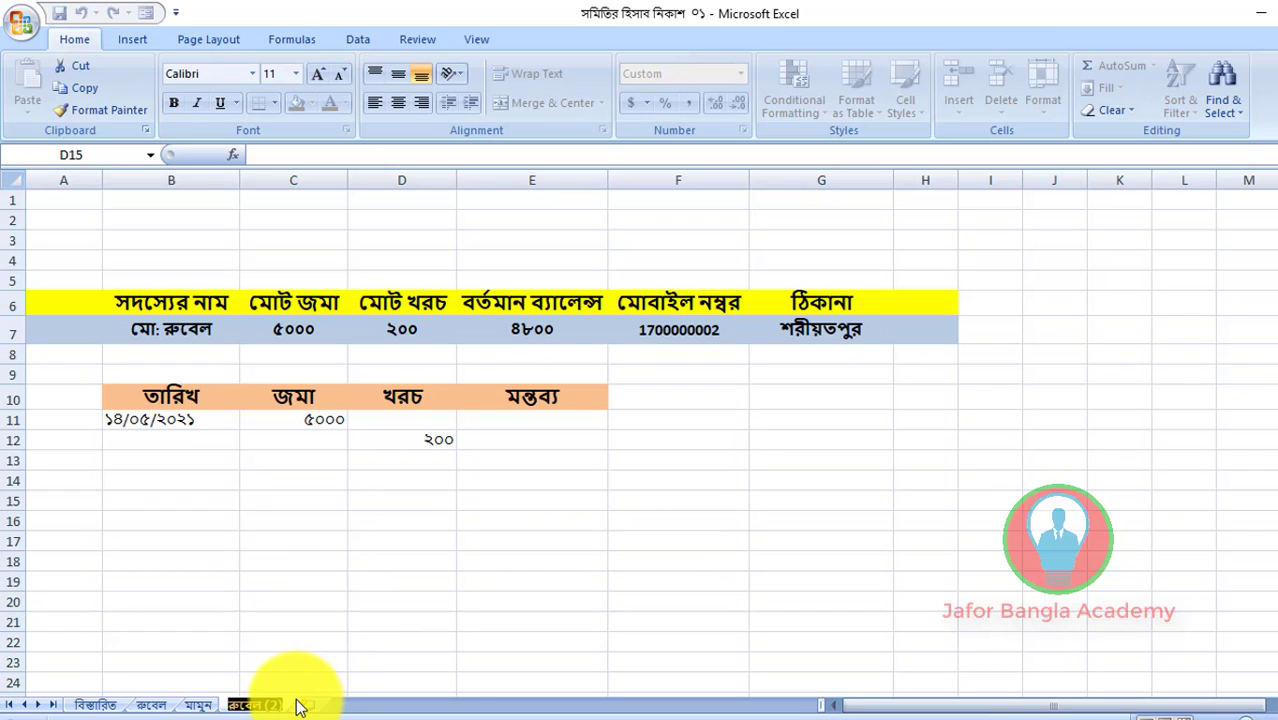
pyautogui.write('আবু জাফর')
pyautogui.click(300, 661)
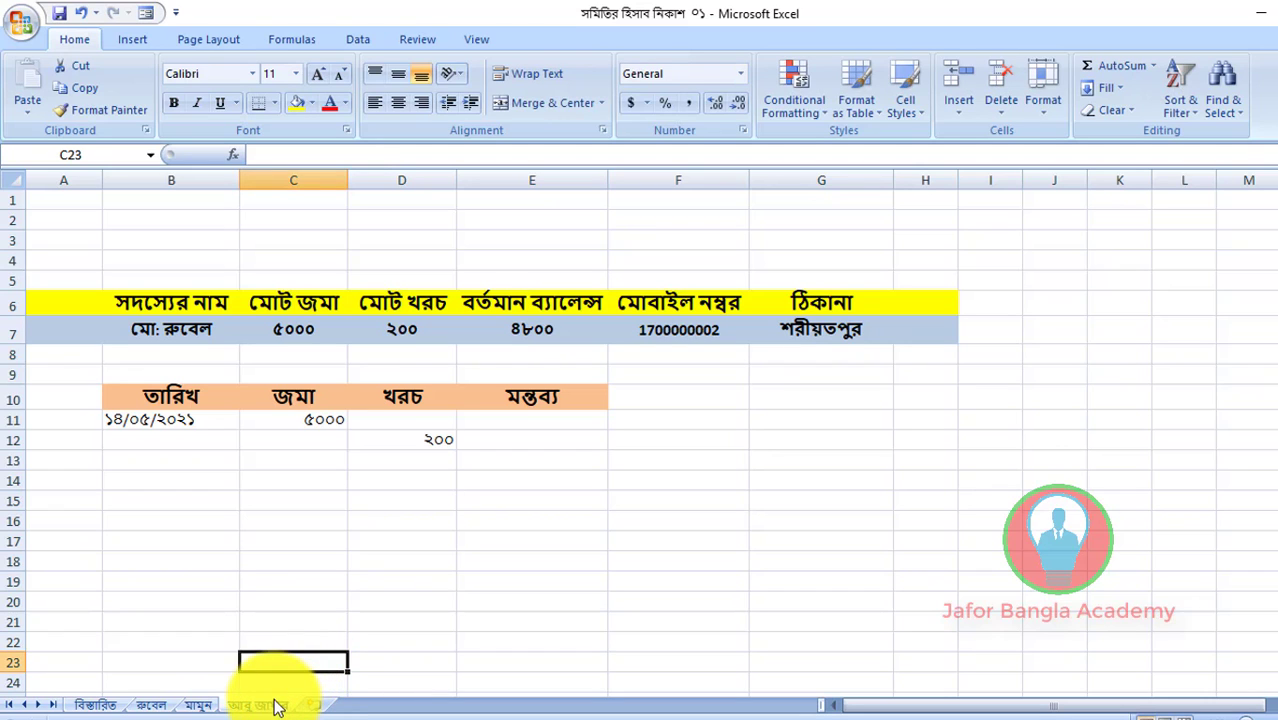
# - Review the name, date and deposit cells on the copied member sheet that still hold the previous member's data
pyautogui.click(342, 620)
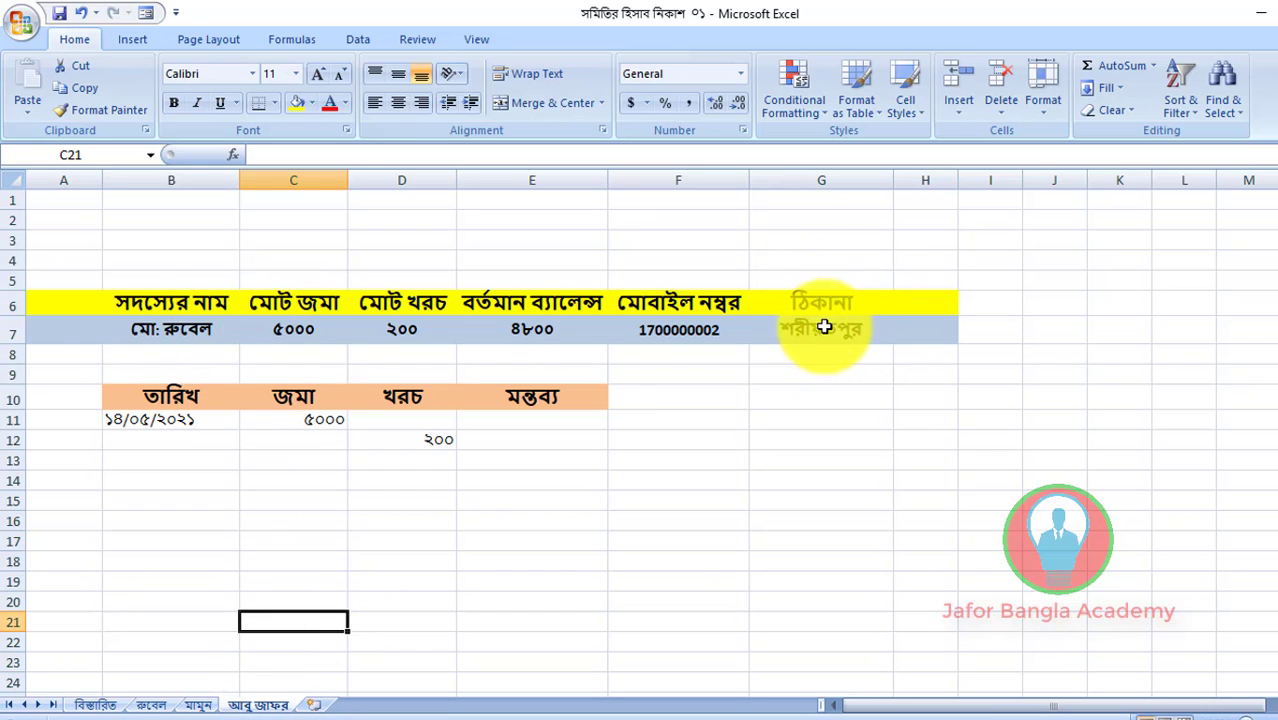
pyautogui.click(188, 333)
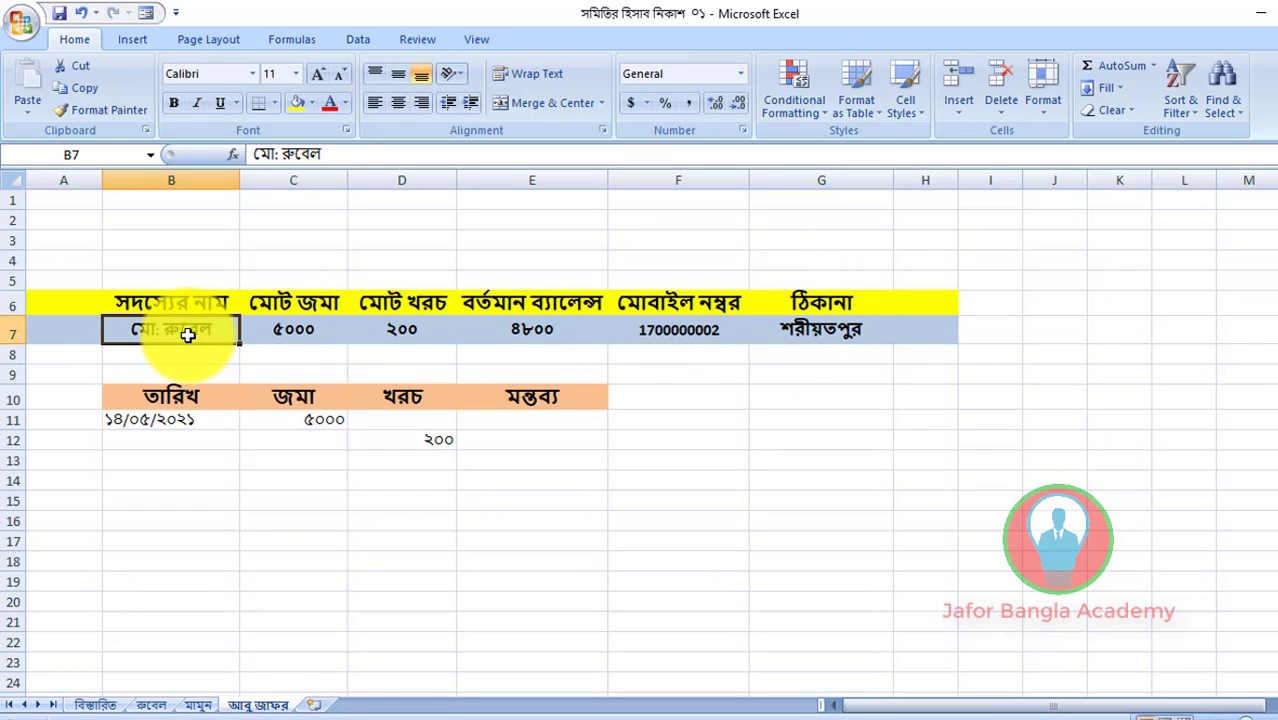
pyautogui.click(177, 422)
pyautogui.click(320, 446)
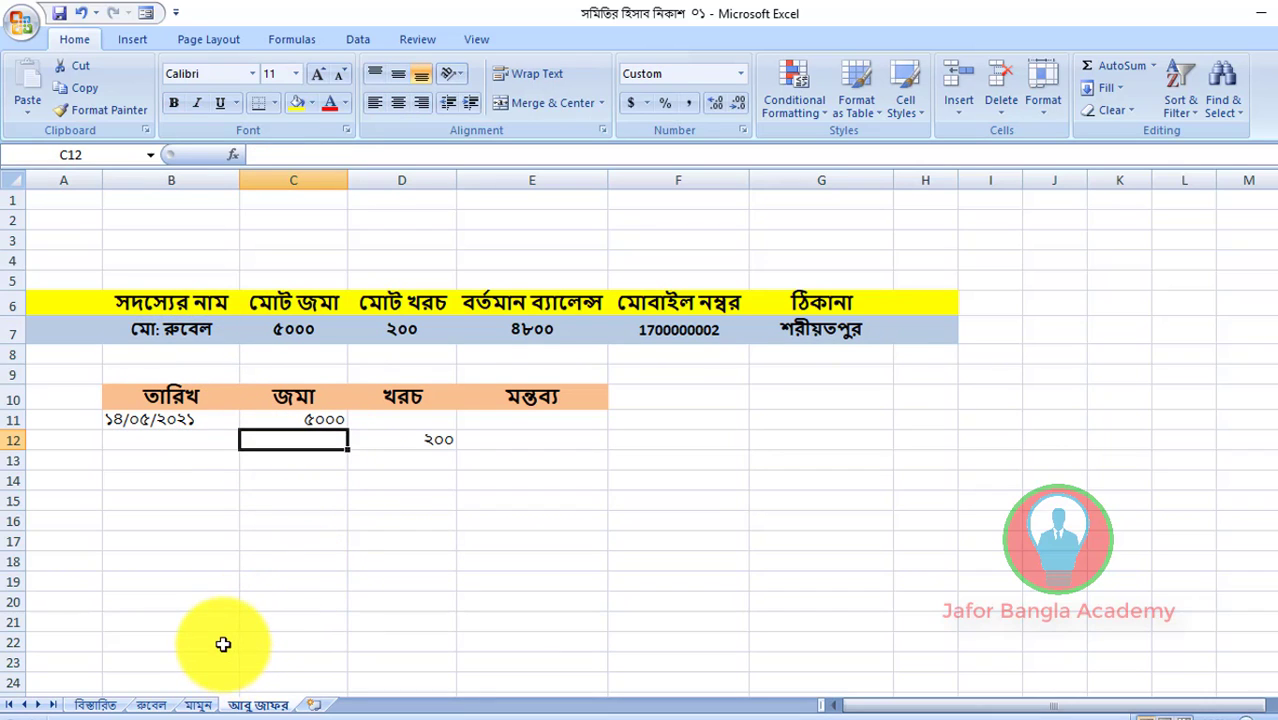
# - On the বিস্তারিত sheet, total the current balances in the মোট ক্যাশ value cell F6 with =SUM(F10:F1000) and check the result
pyautogui.click(96, 705)
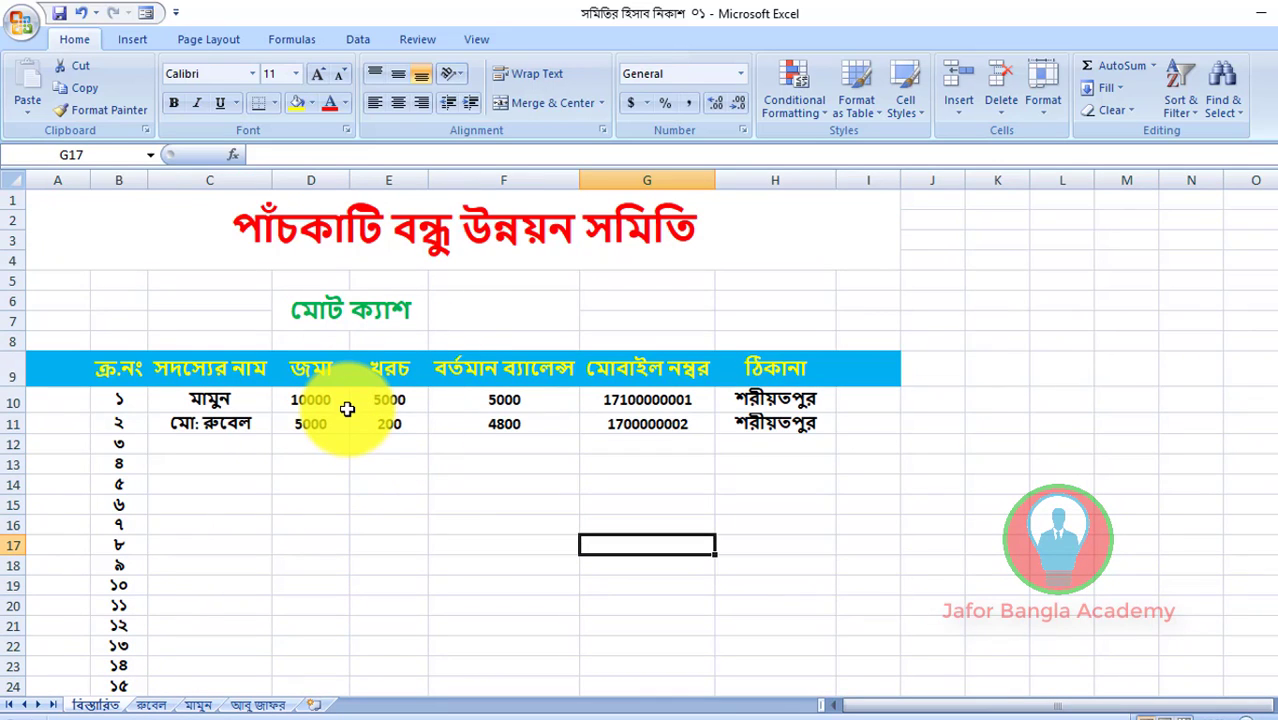
pyautogui.click(492, 314)
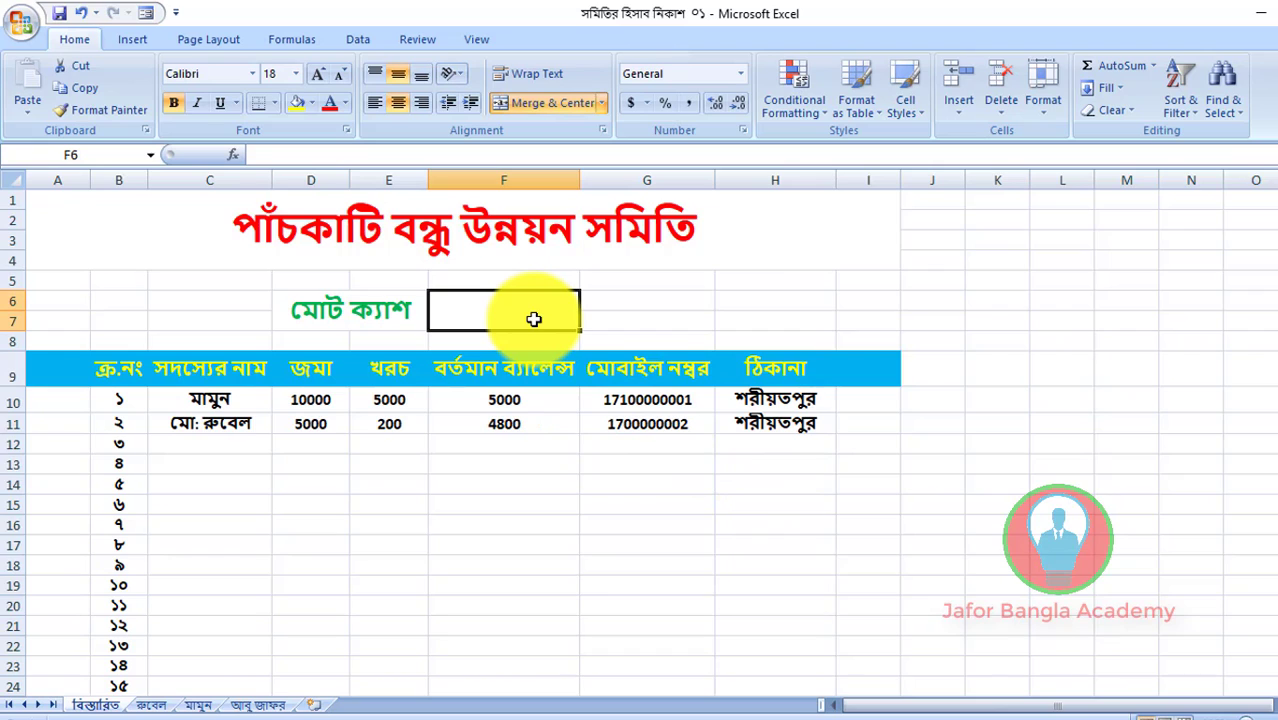
pyautogui.write('=')
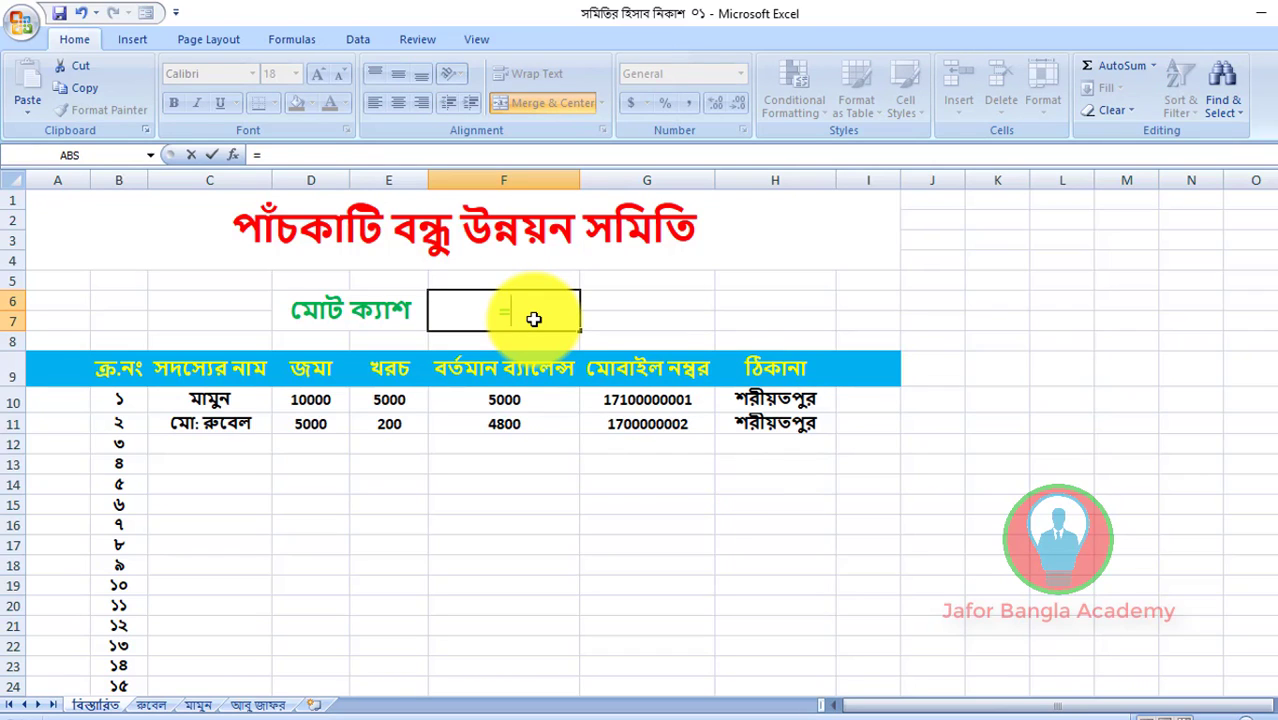
pyautogui.write('Sum')
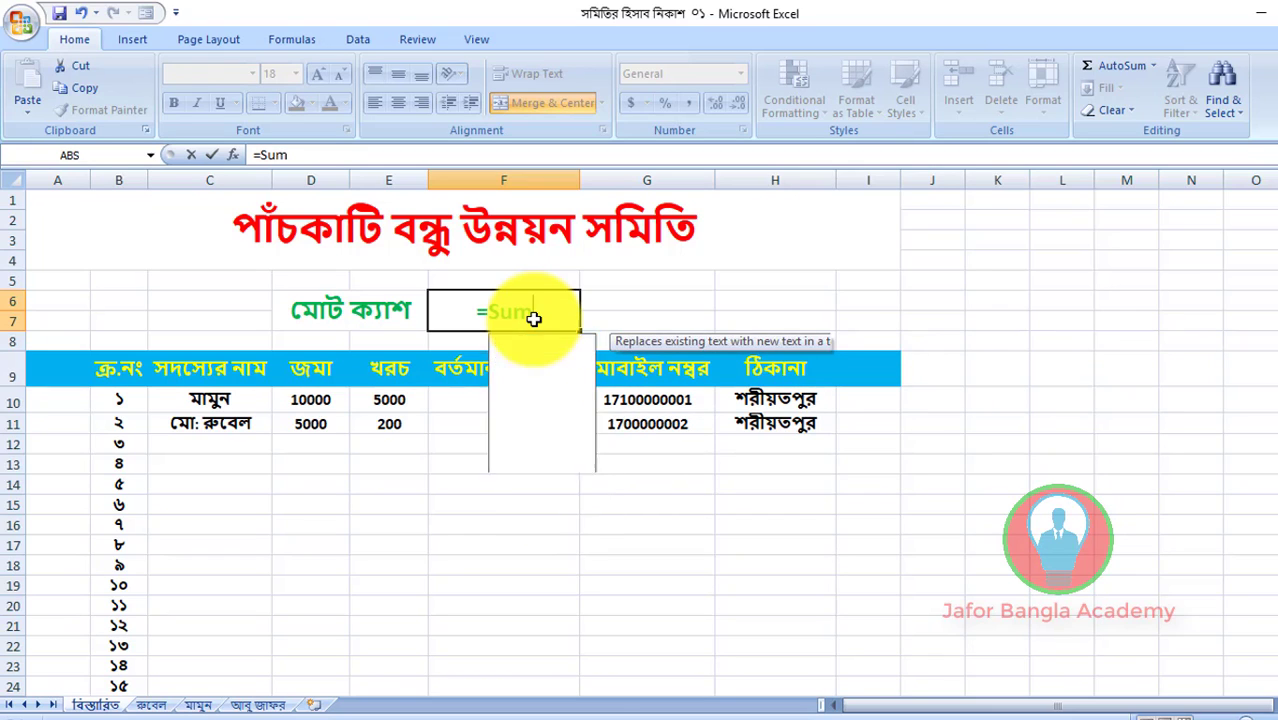
pyautogui.write('(')
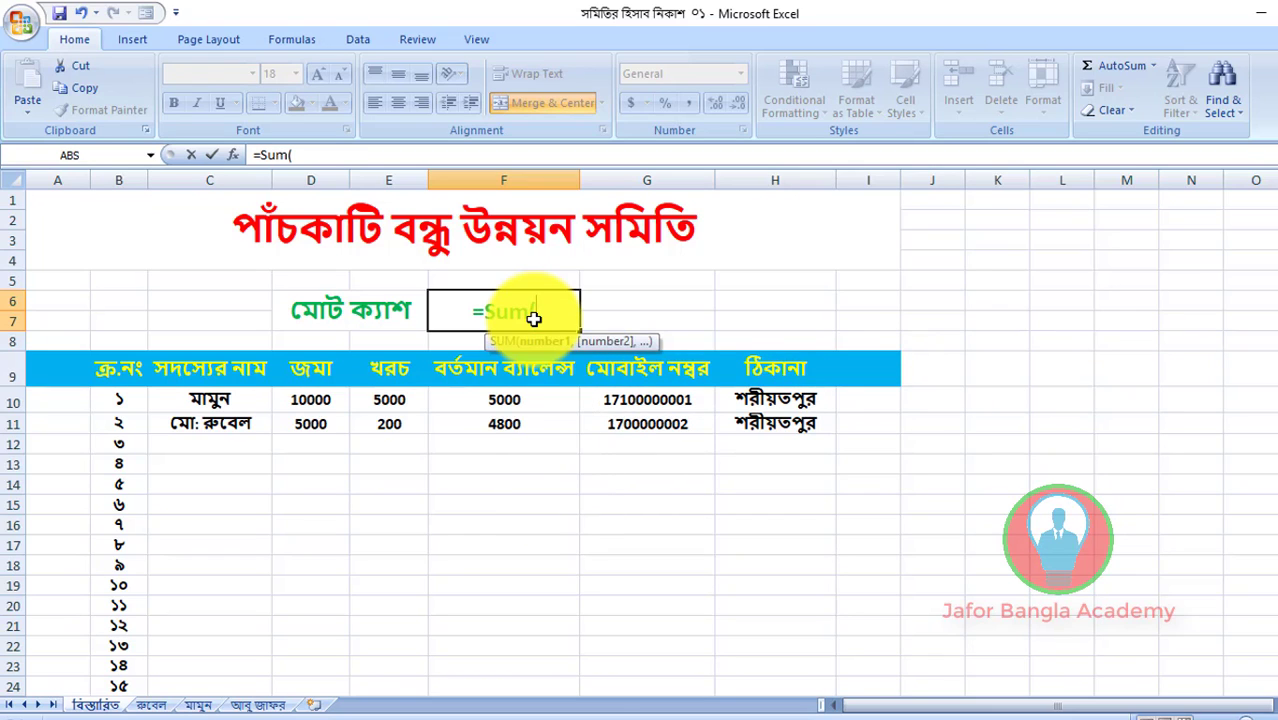
pyautogui.click(520, 401)
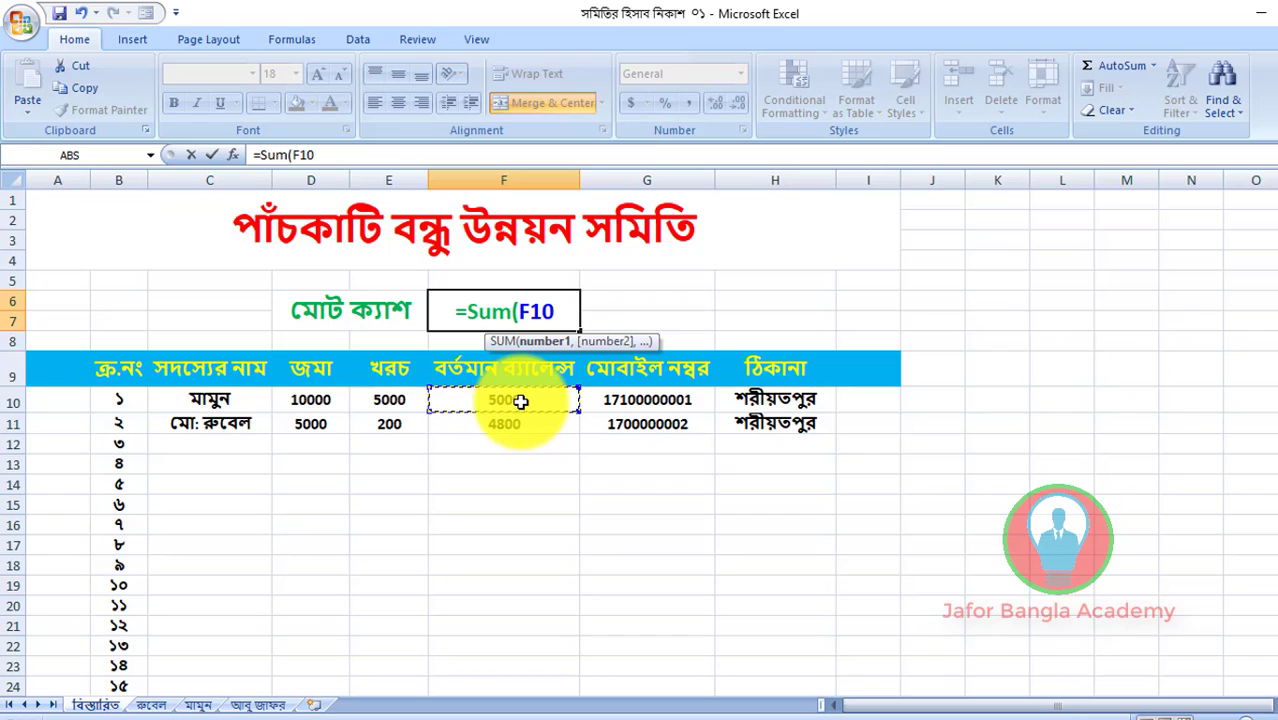
pyautogui.write(':')
pyautogui.click(520, 401)
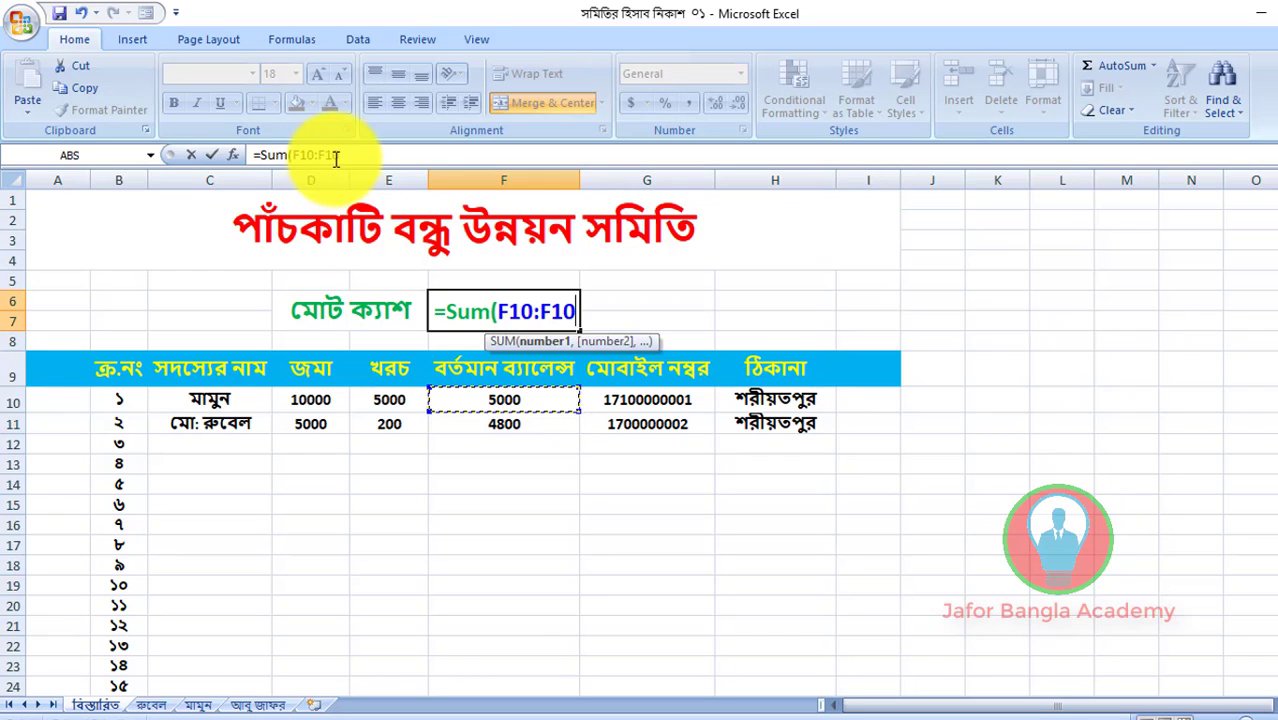
pyautogui.moveTo(343, 155); pyautogui.dragTo(329, 165)
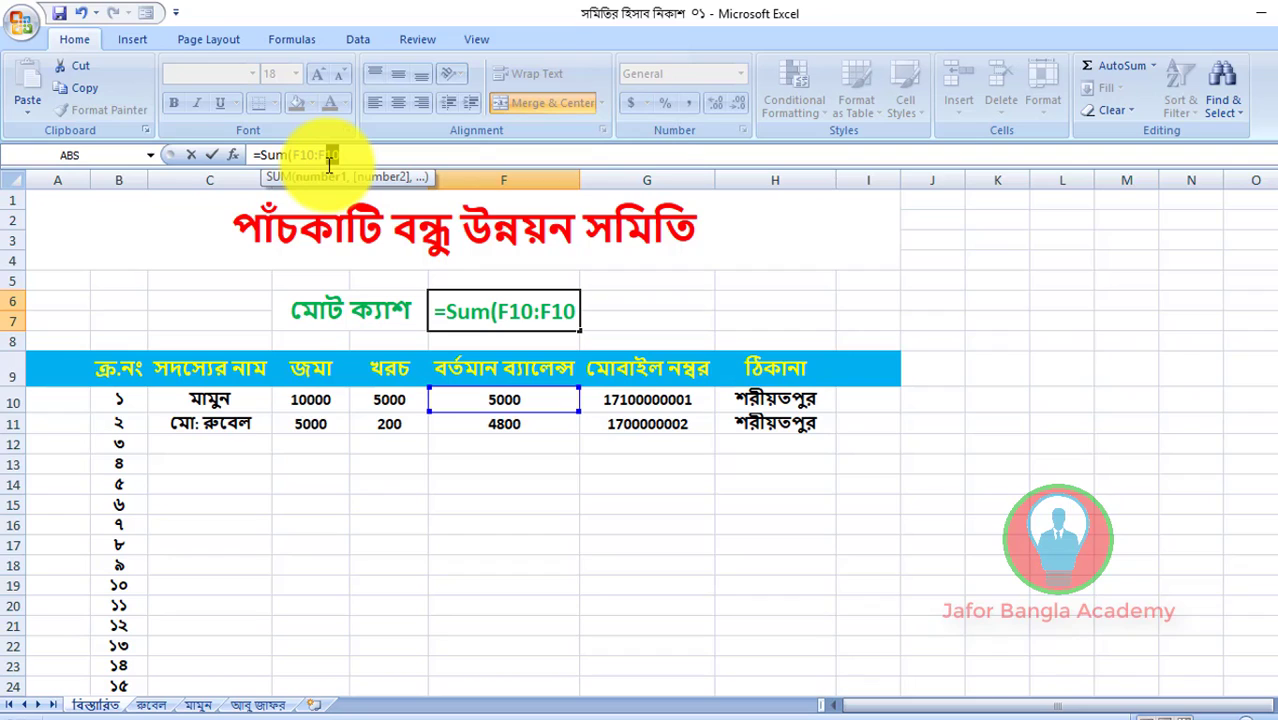
pyautogui.write('100')
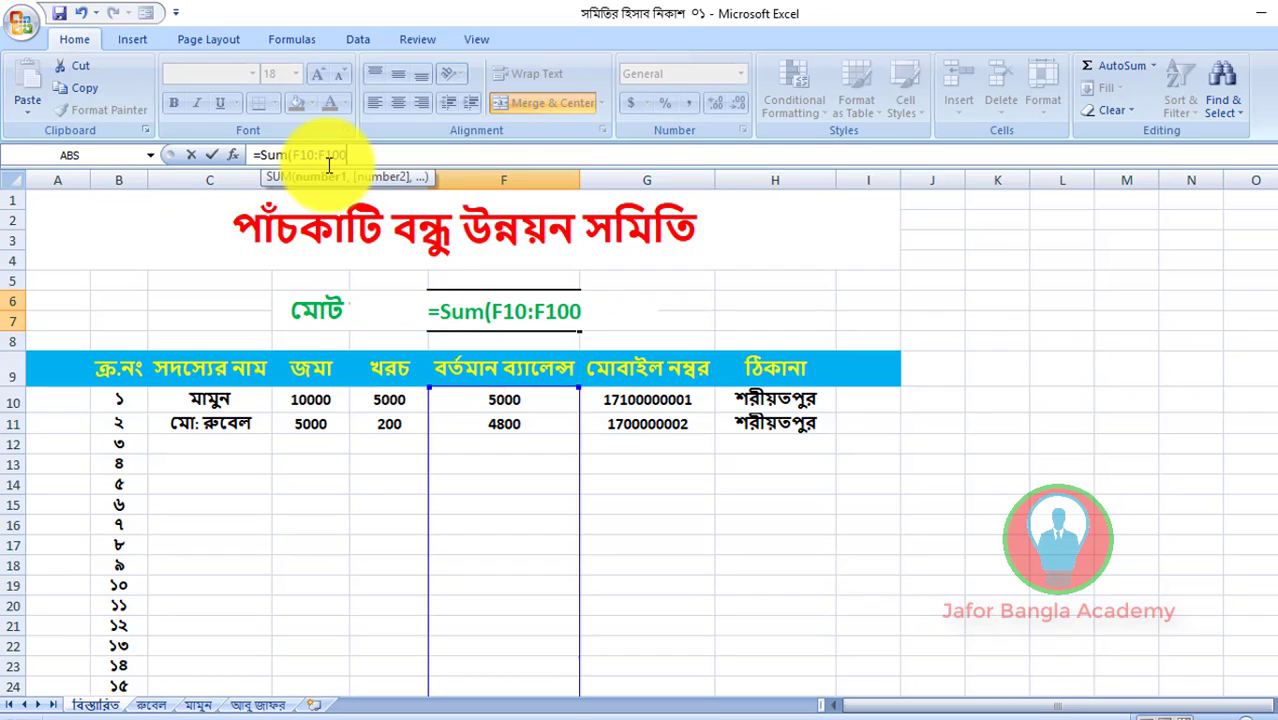
pyautogui.write('0')
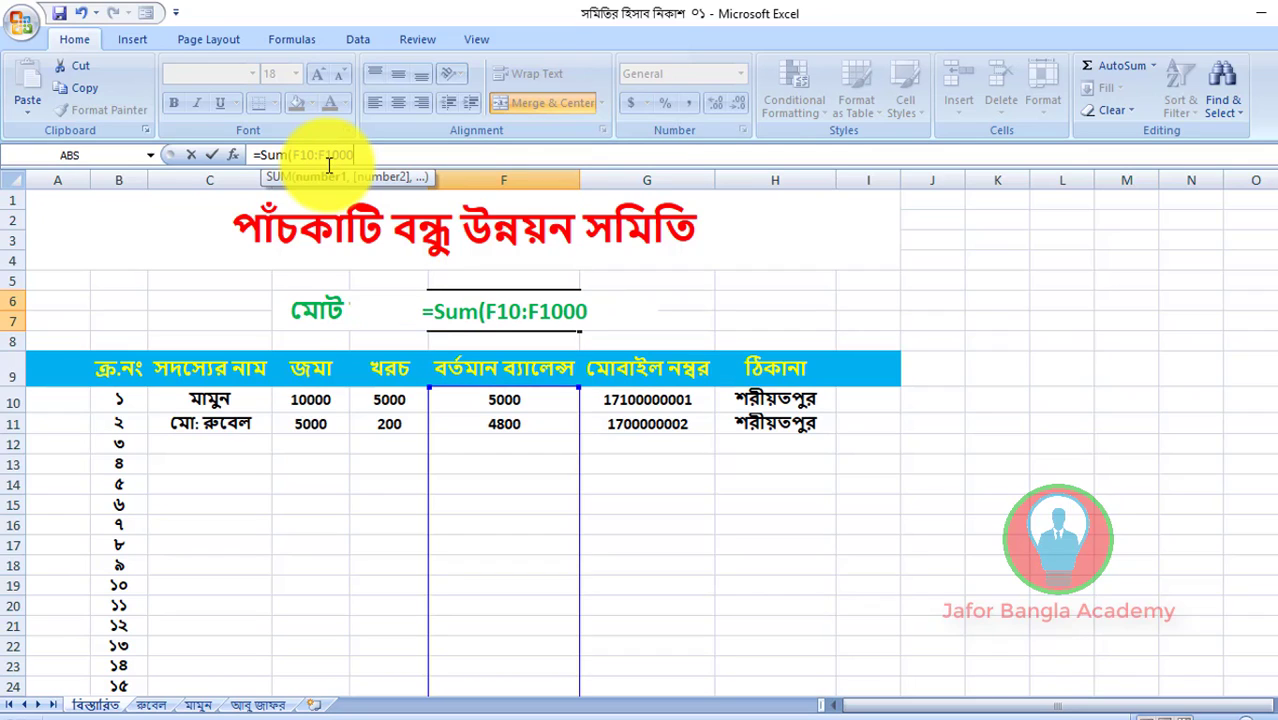
pyautogui.write(')')
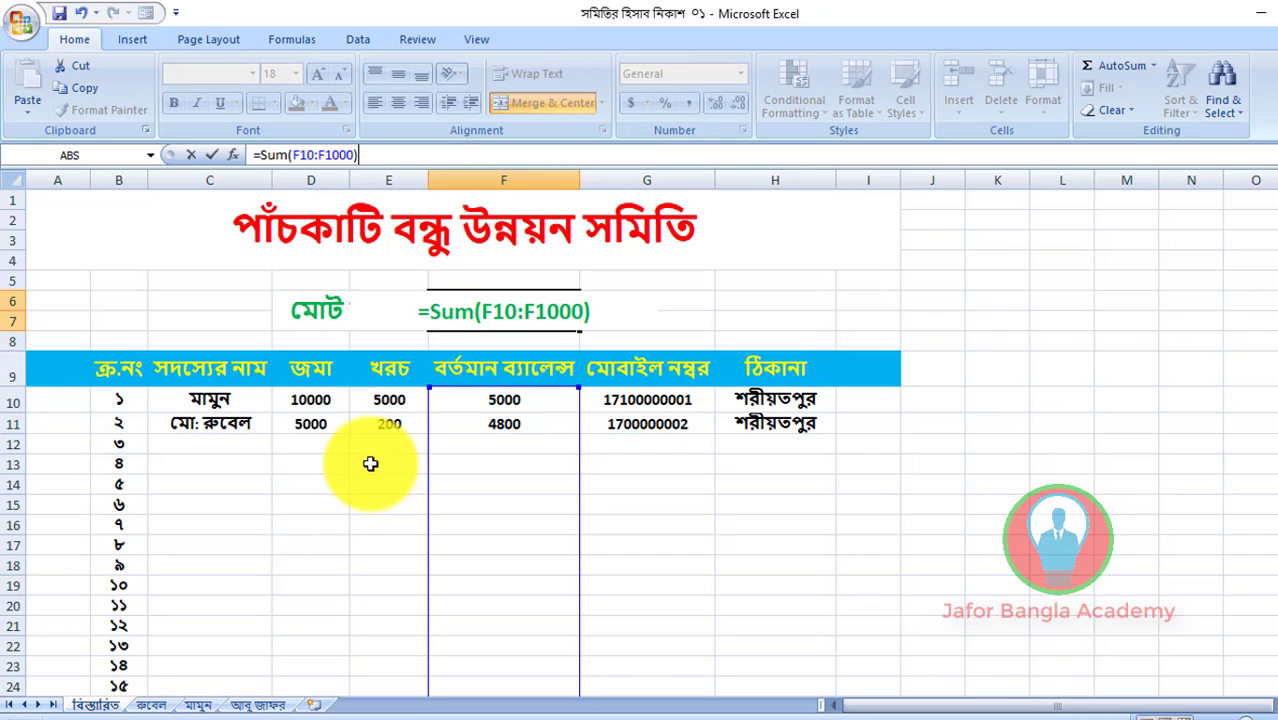
pyautogui.press('Return')
pyautogui.click(530, 485)
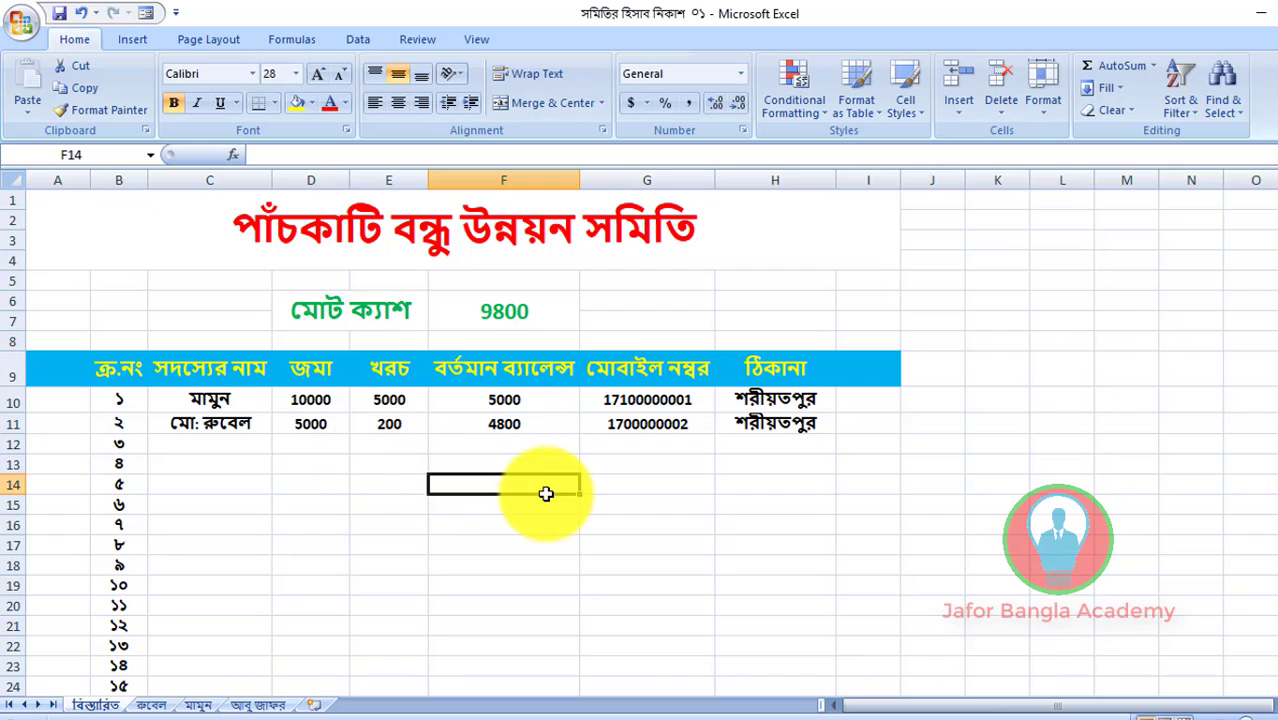
pyautogui.click(500, 318)
pyautogui.click(355, 316)
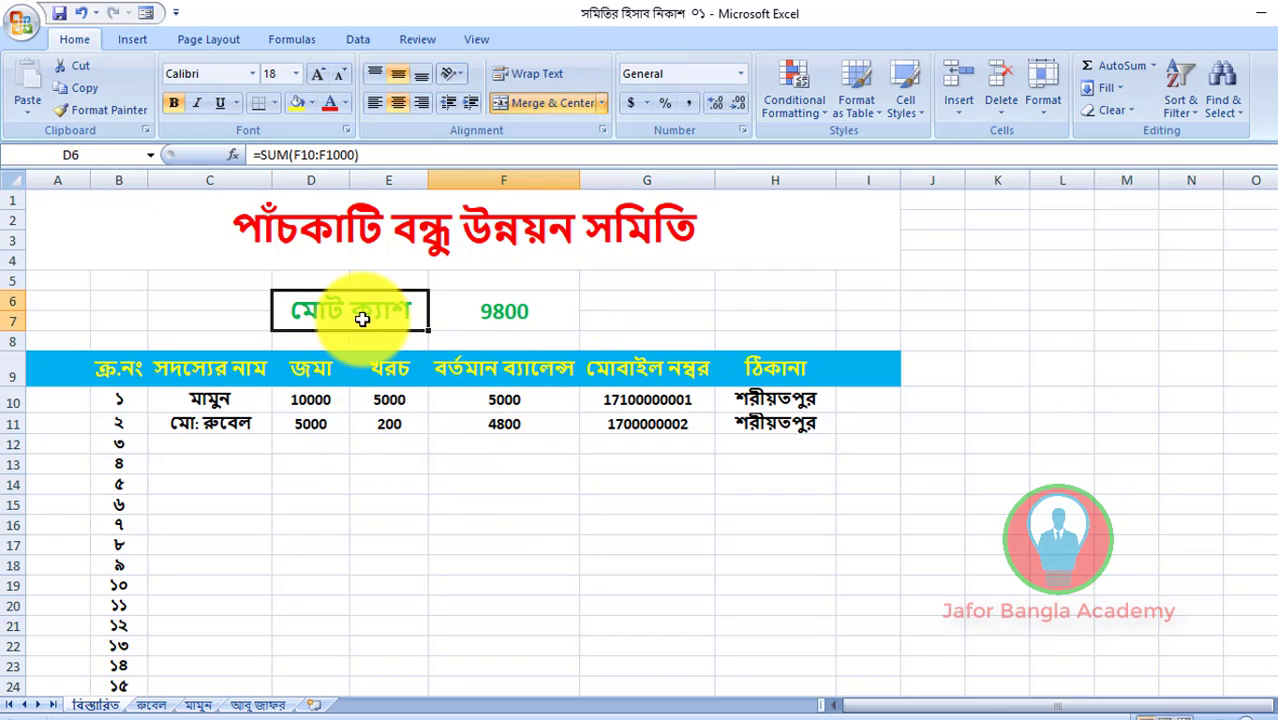
pyautogui.click(553, 314)
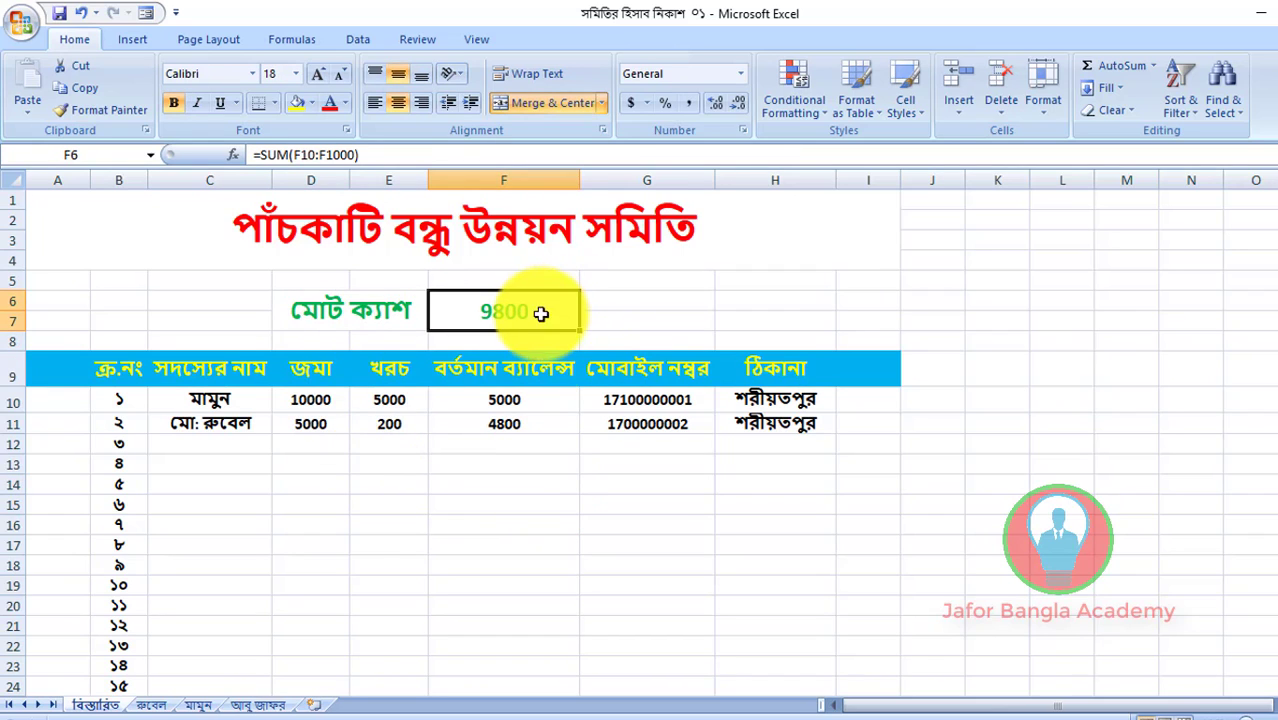
# - Enter a further deposit of 5000 in C13 of the second member's sheet, and check the totals there and on the বিস্তারিত sheet
pyautogui.click(151, 705)
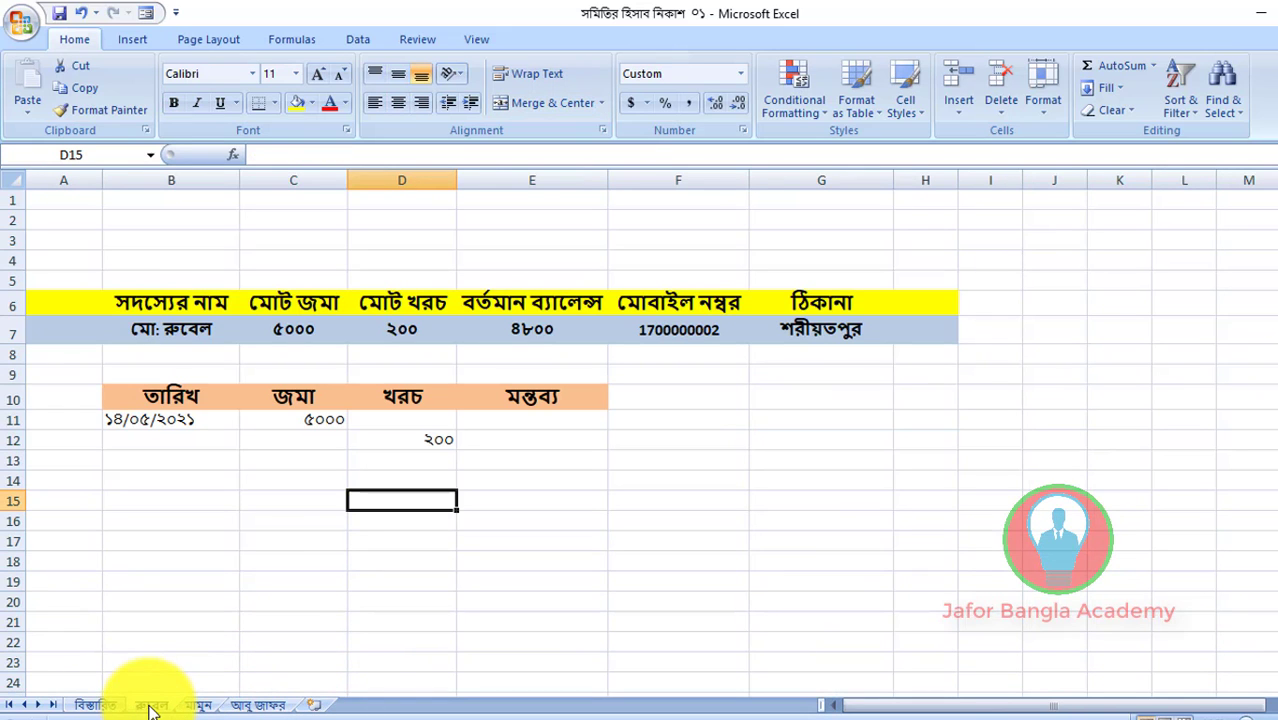
pyautogui.click(284, 455)
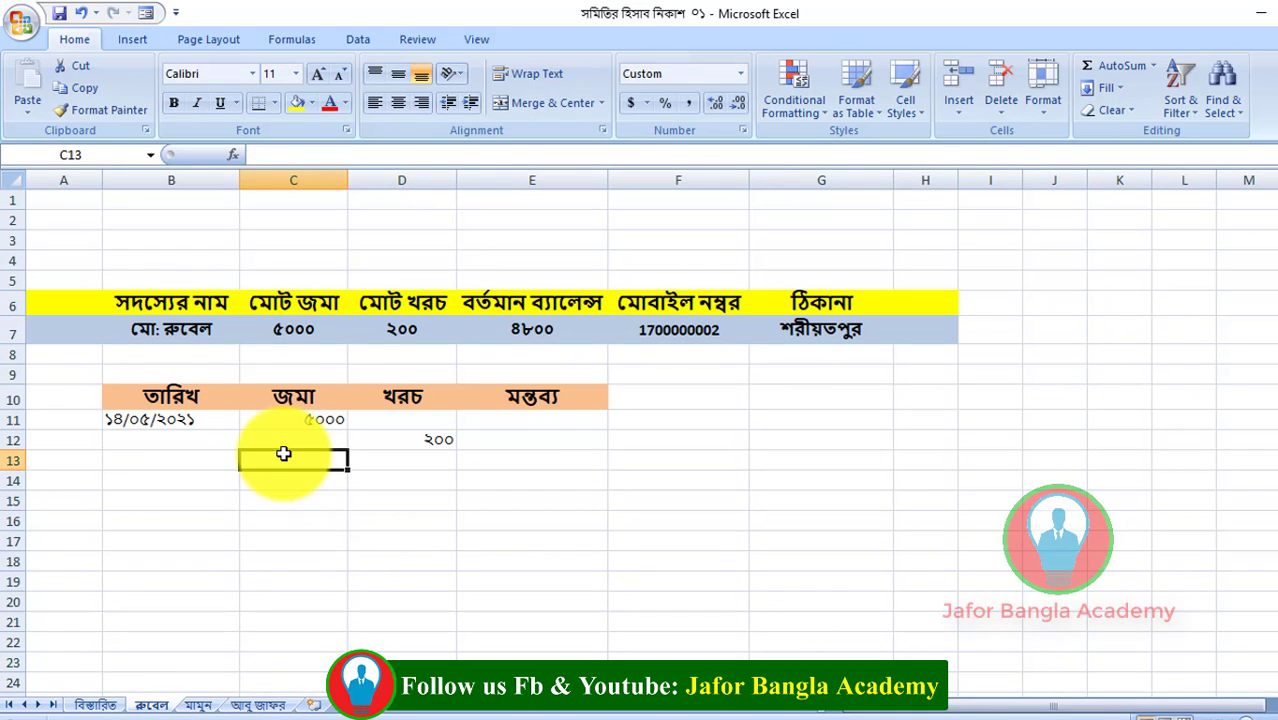
pyautogui.write('500')
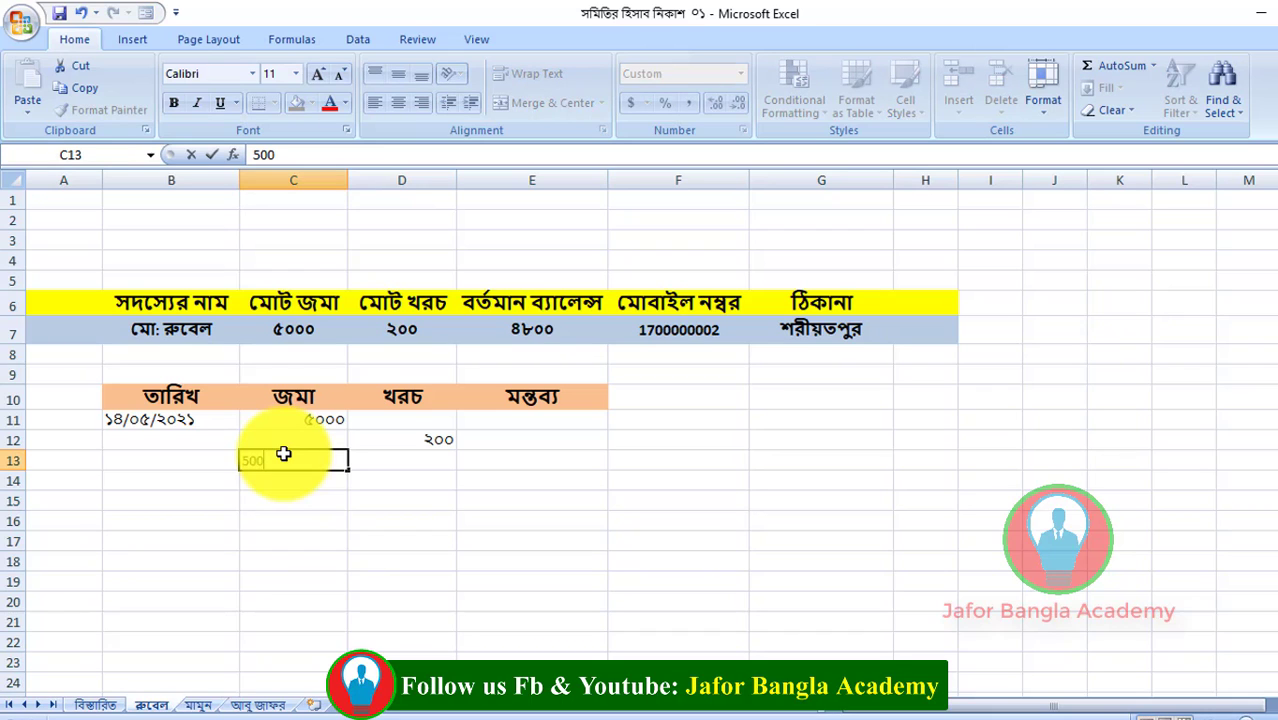
pyautogui.write('0')
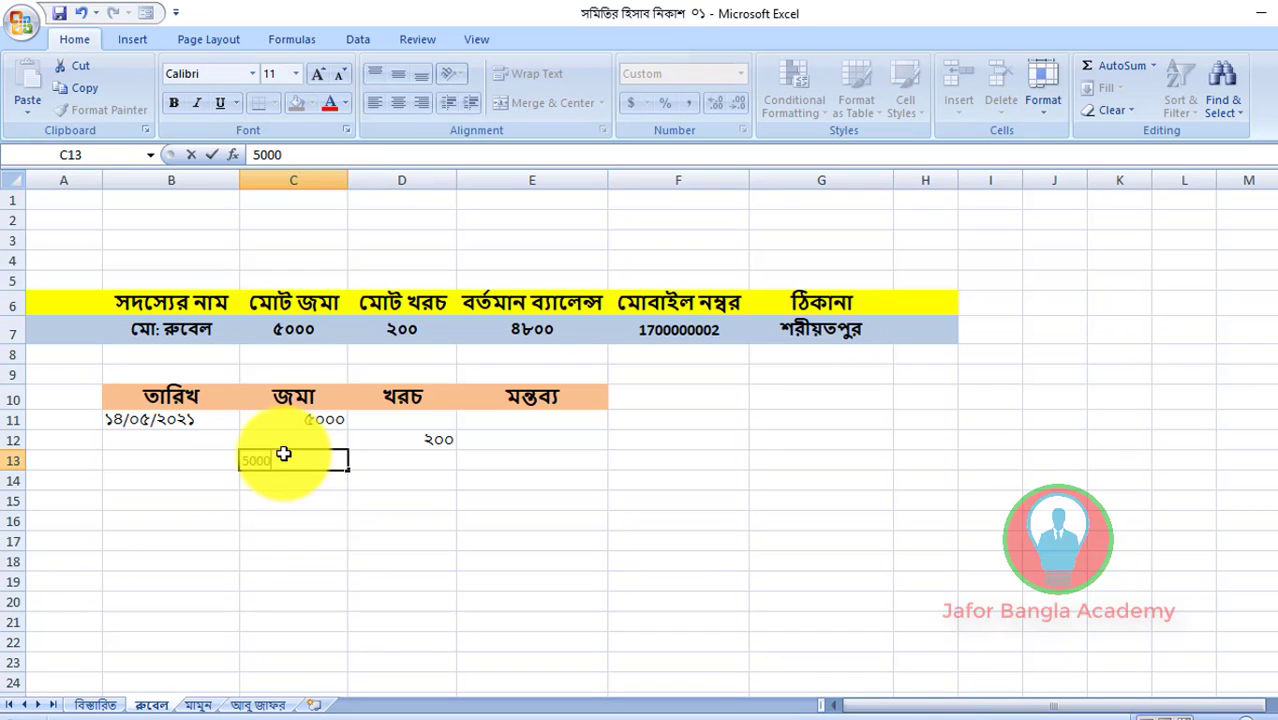
pyautogui.click(591, 504)
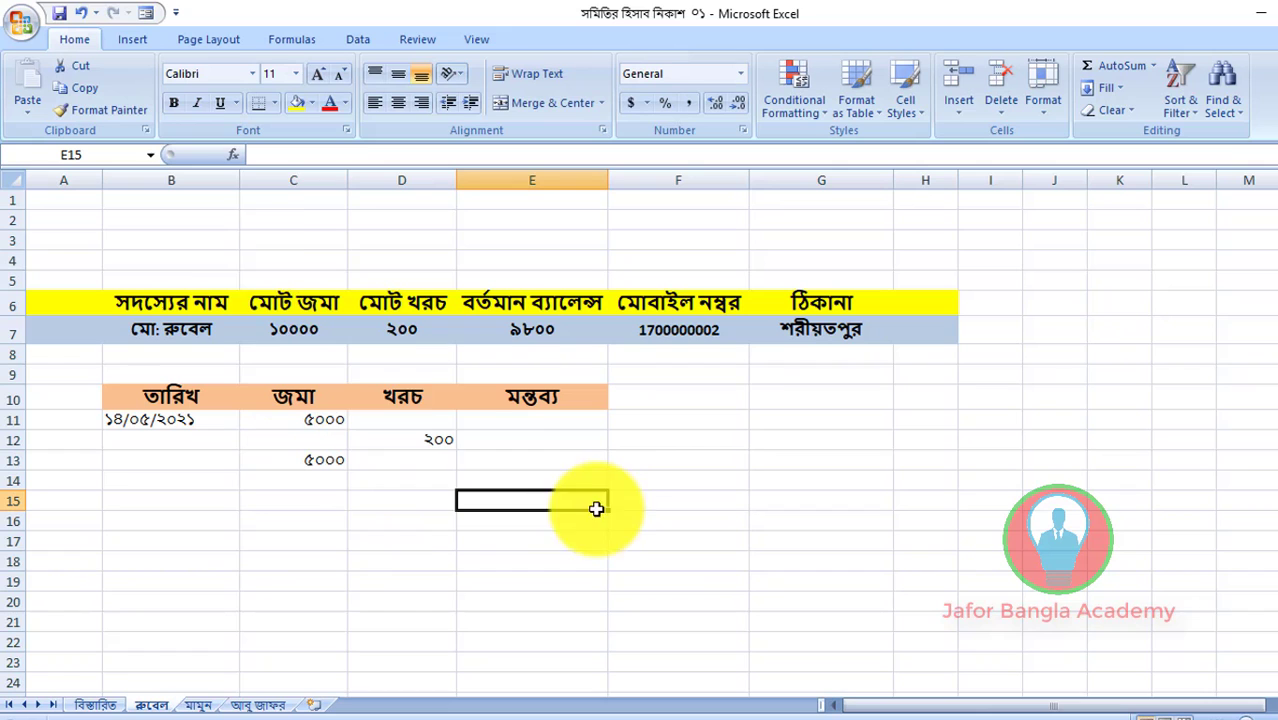
pyautogui.click(304, 332)
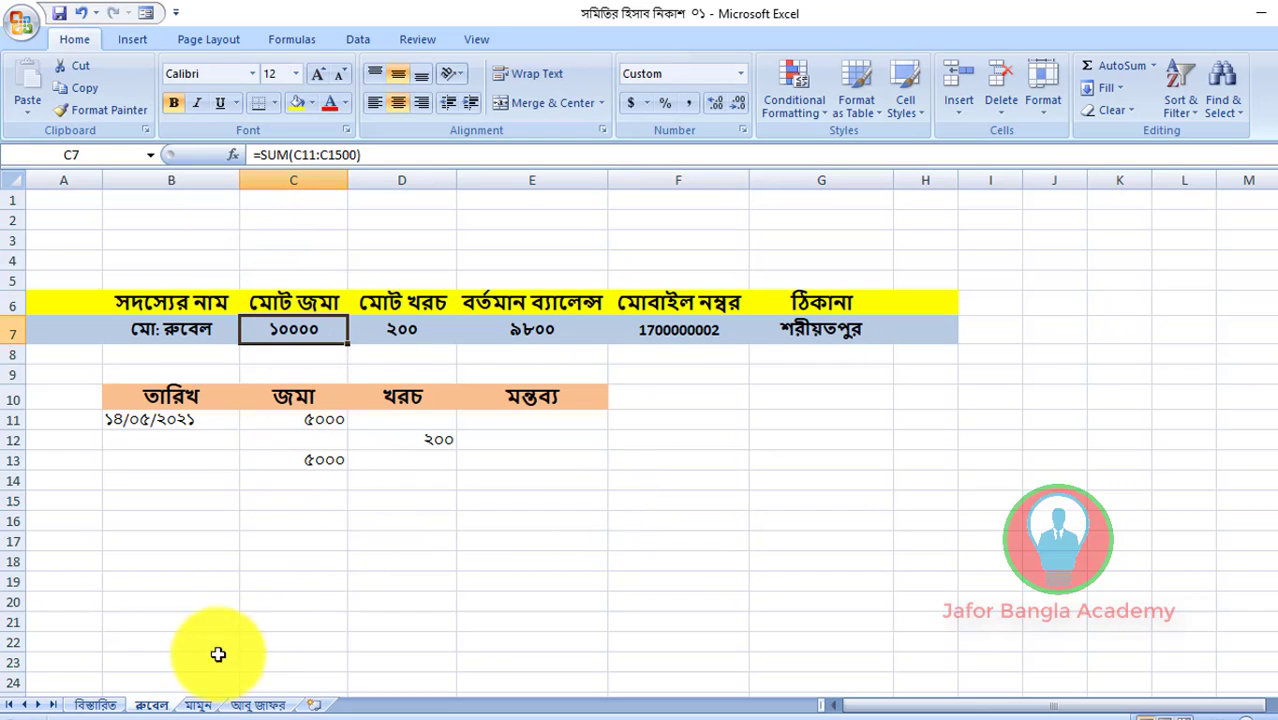
pyautogui.click(97, 705)
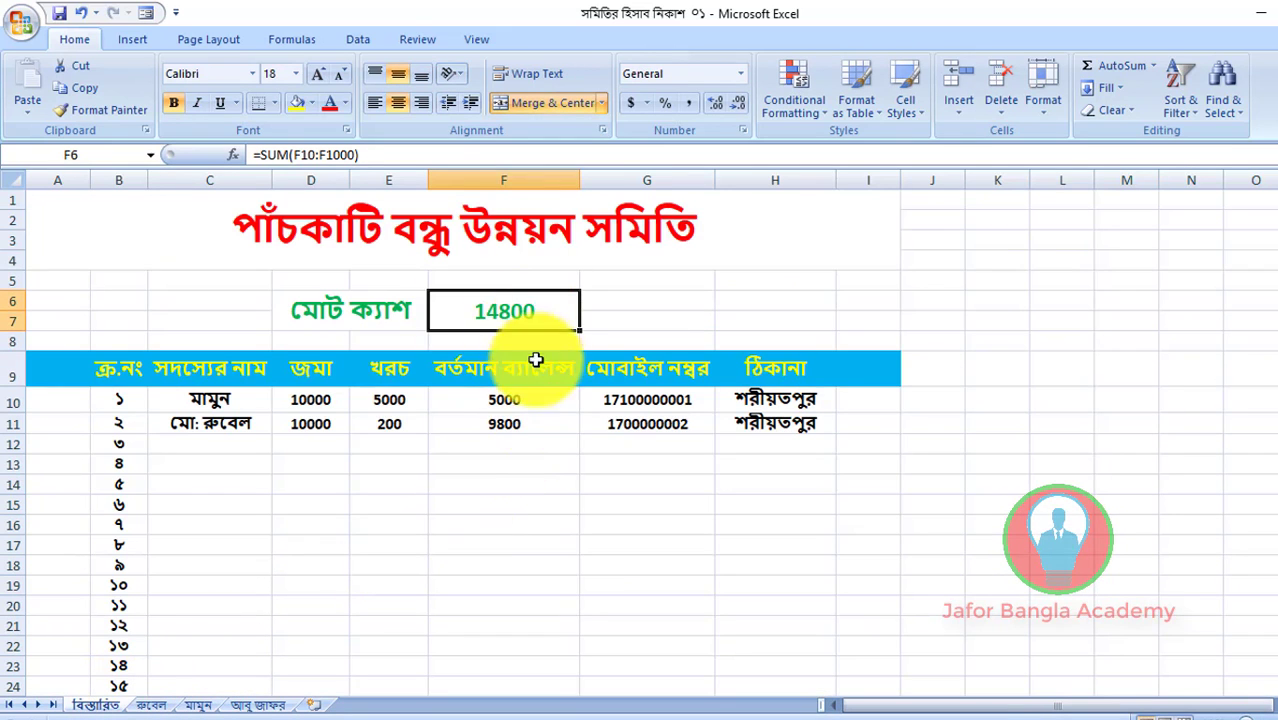